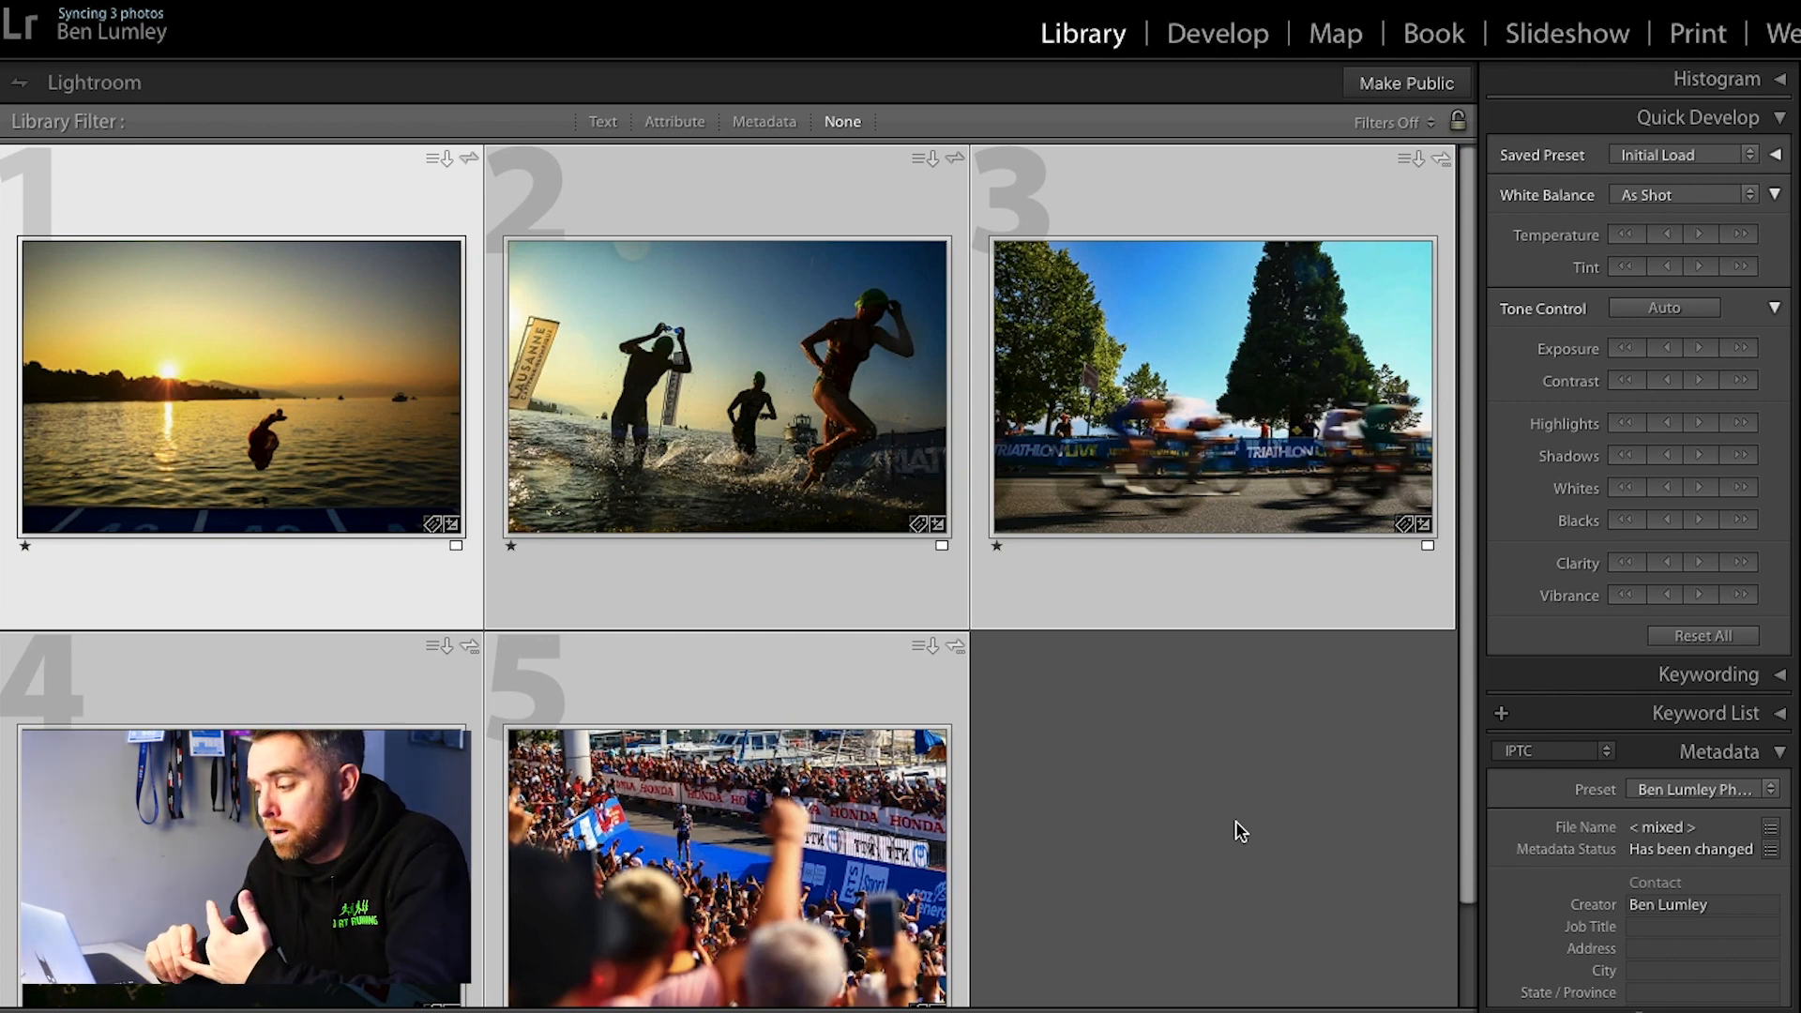
Step: Examine the contact and content metadata of the selected photos
scroll(1574, 797, "down", 5)
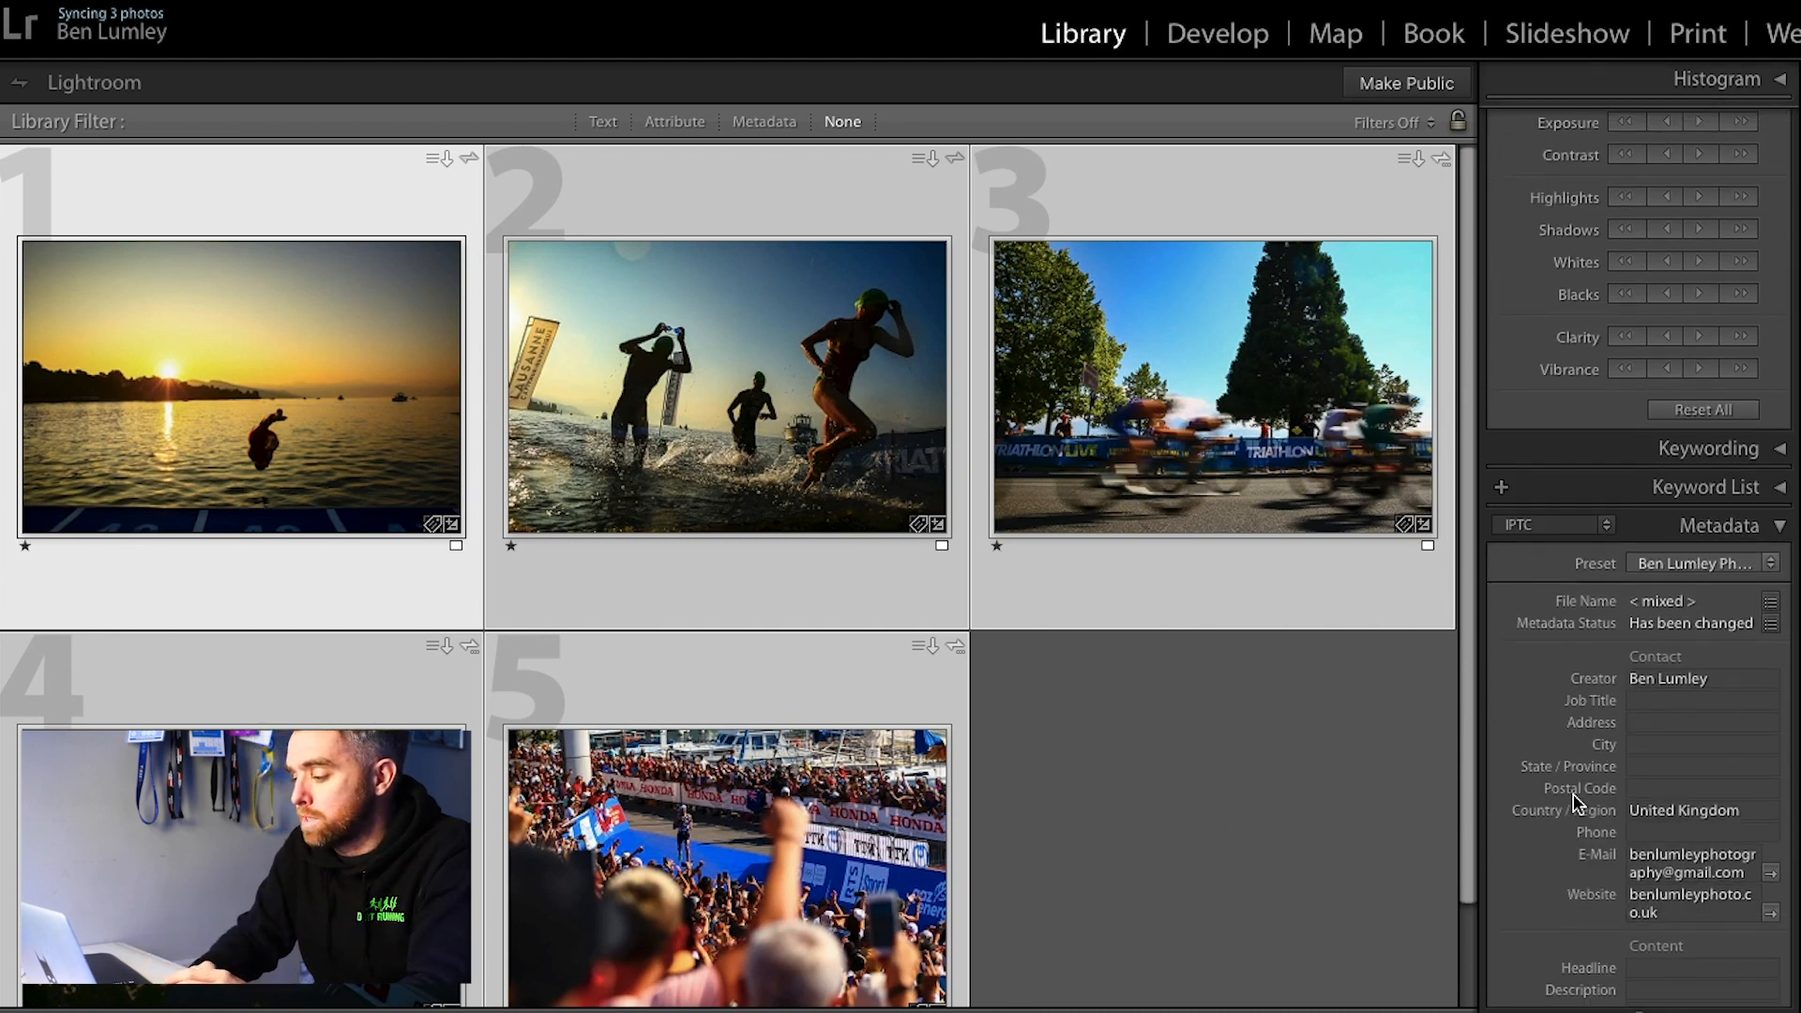
scroll(1566, 802, "down", 4)
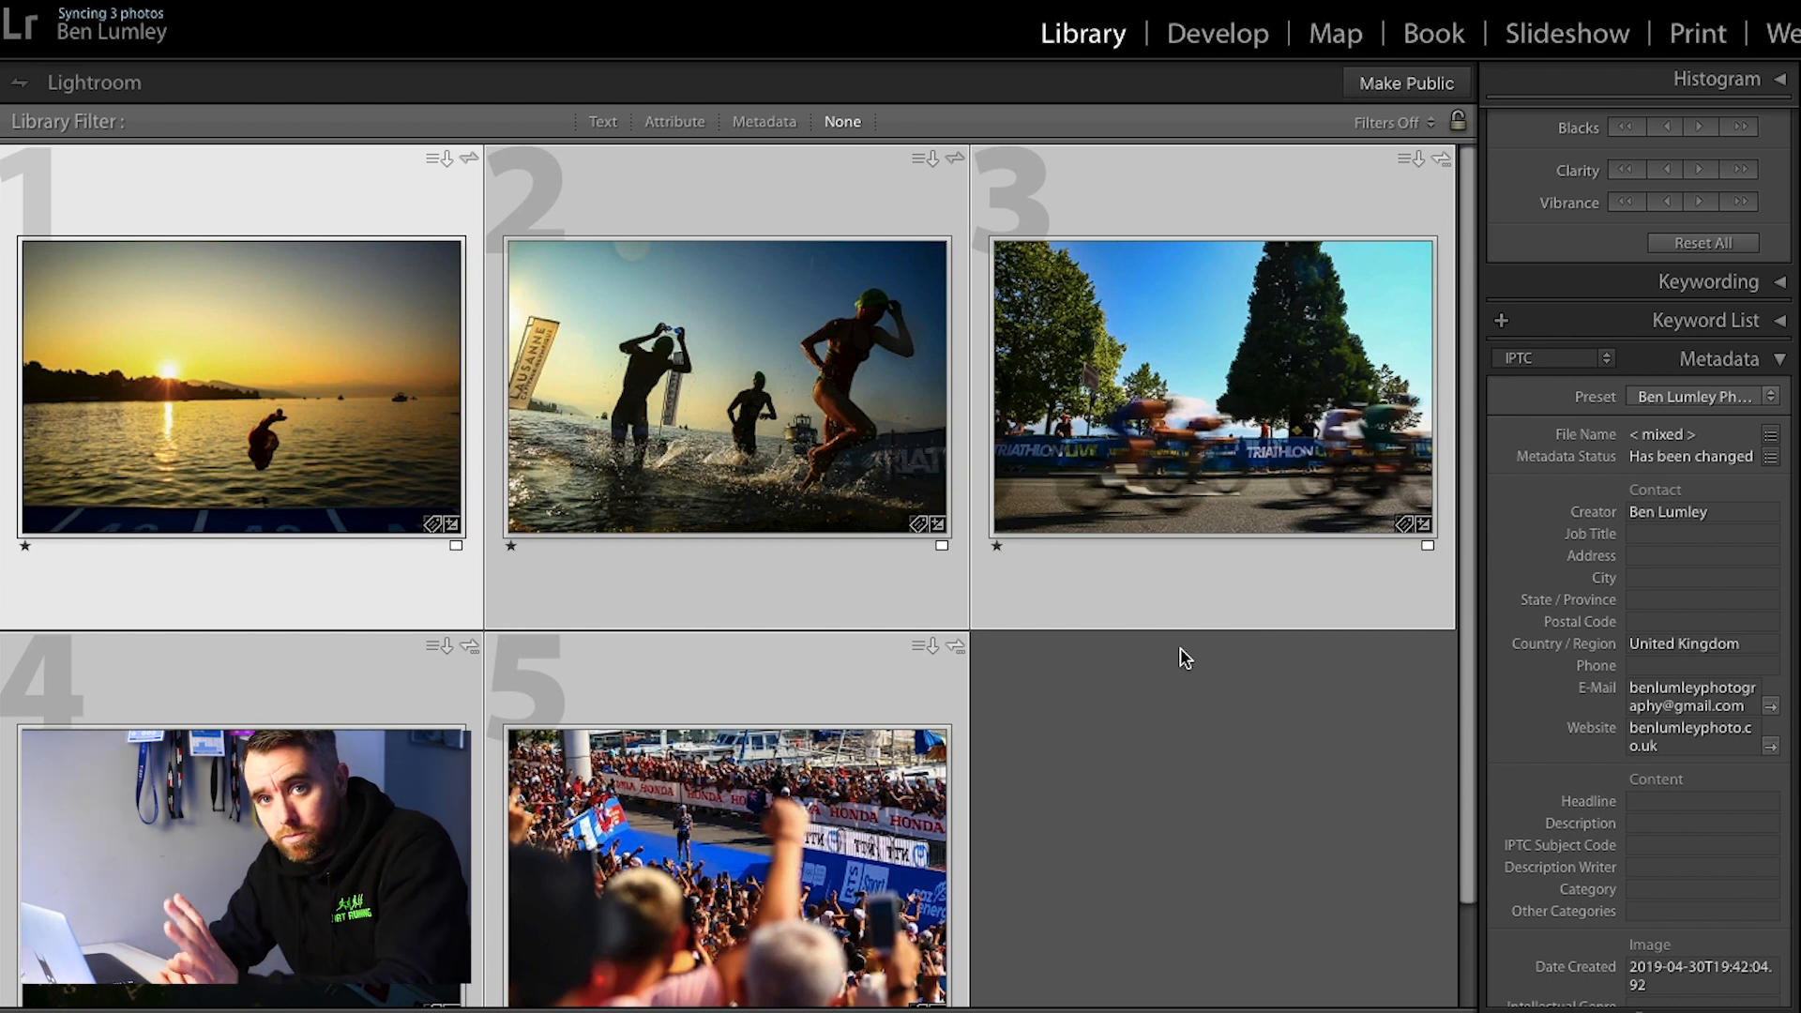
scroll(1500, 525, "up", 5)
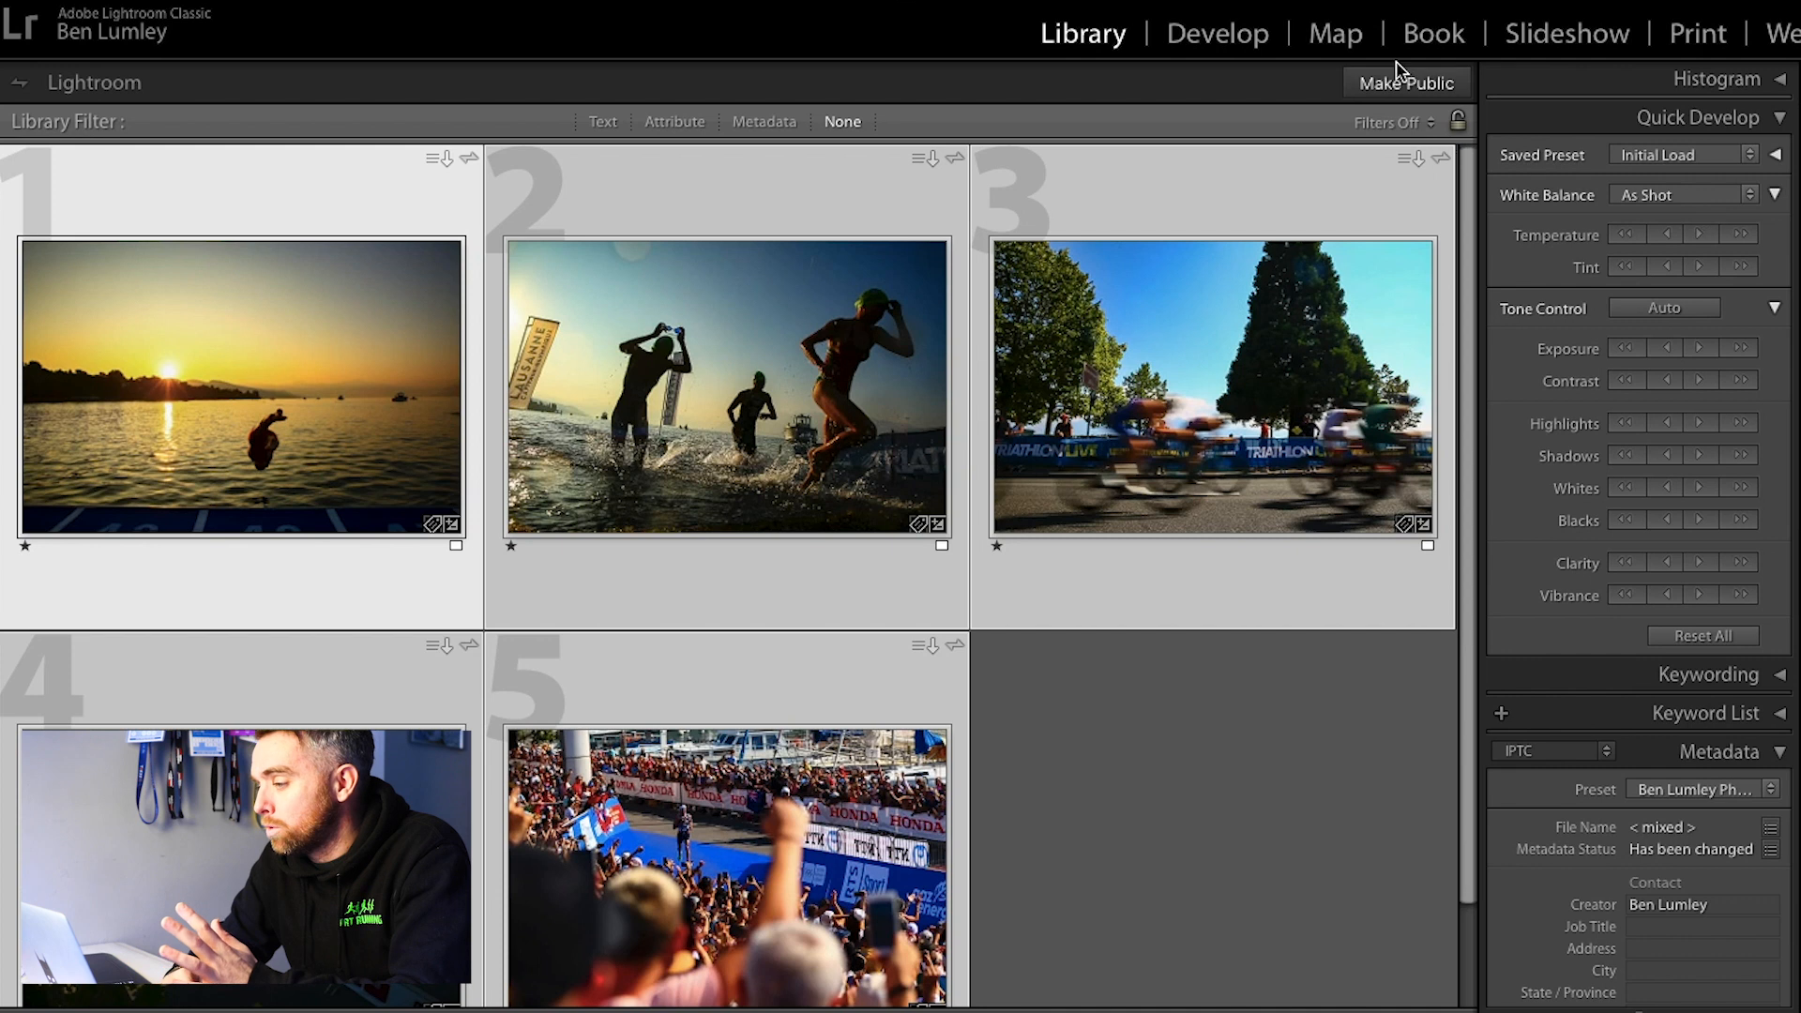
Step: Open the sunrise dive photo 5D3_2616.JPG for developing and enable profile corrections with the Canon EF 24-70mm lens profile
left_click(274, 204)
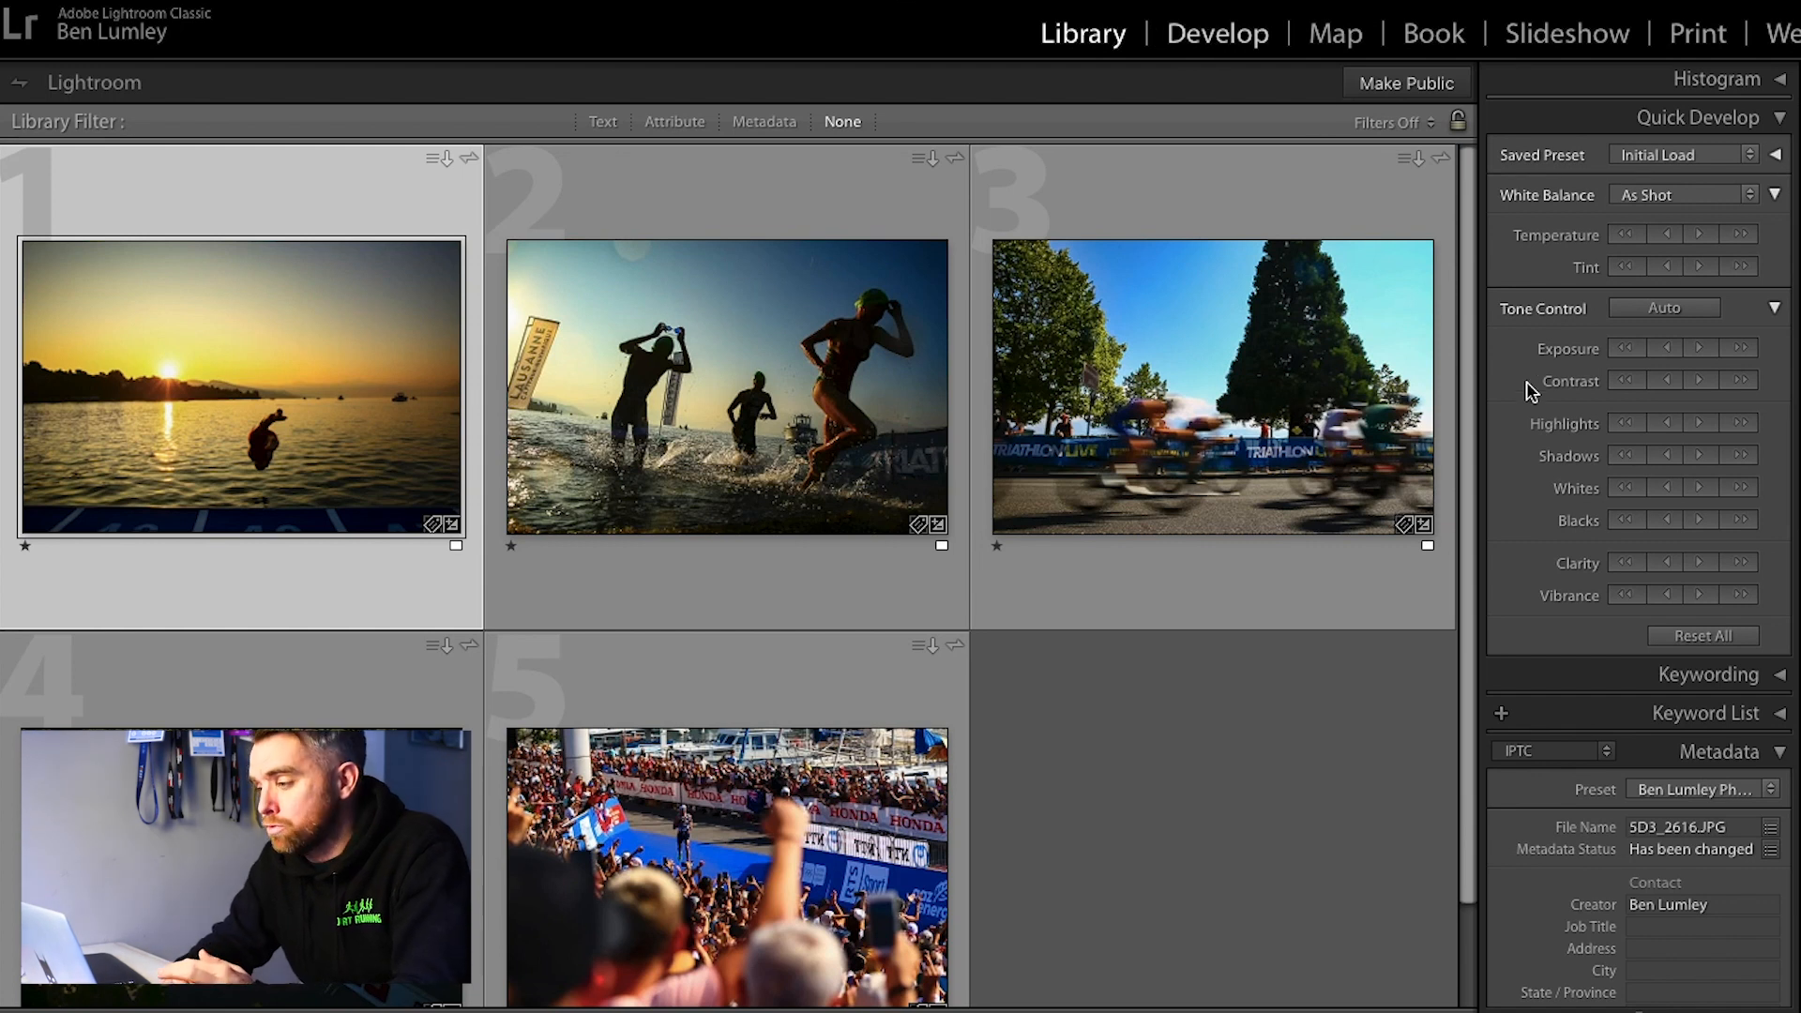
key("d")
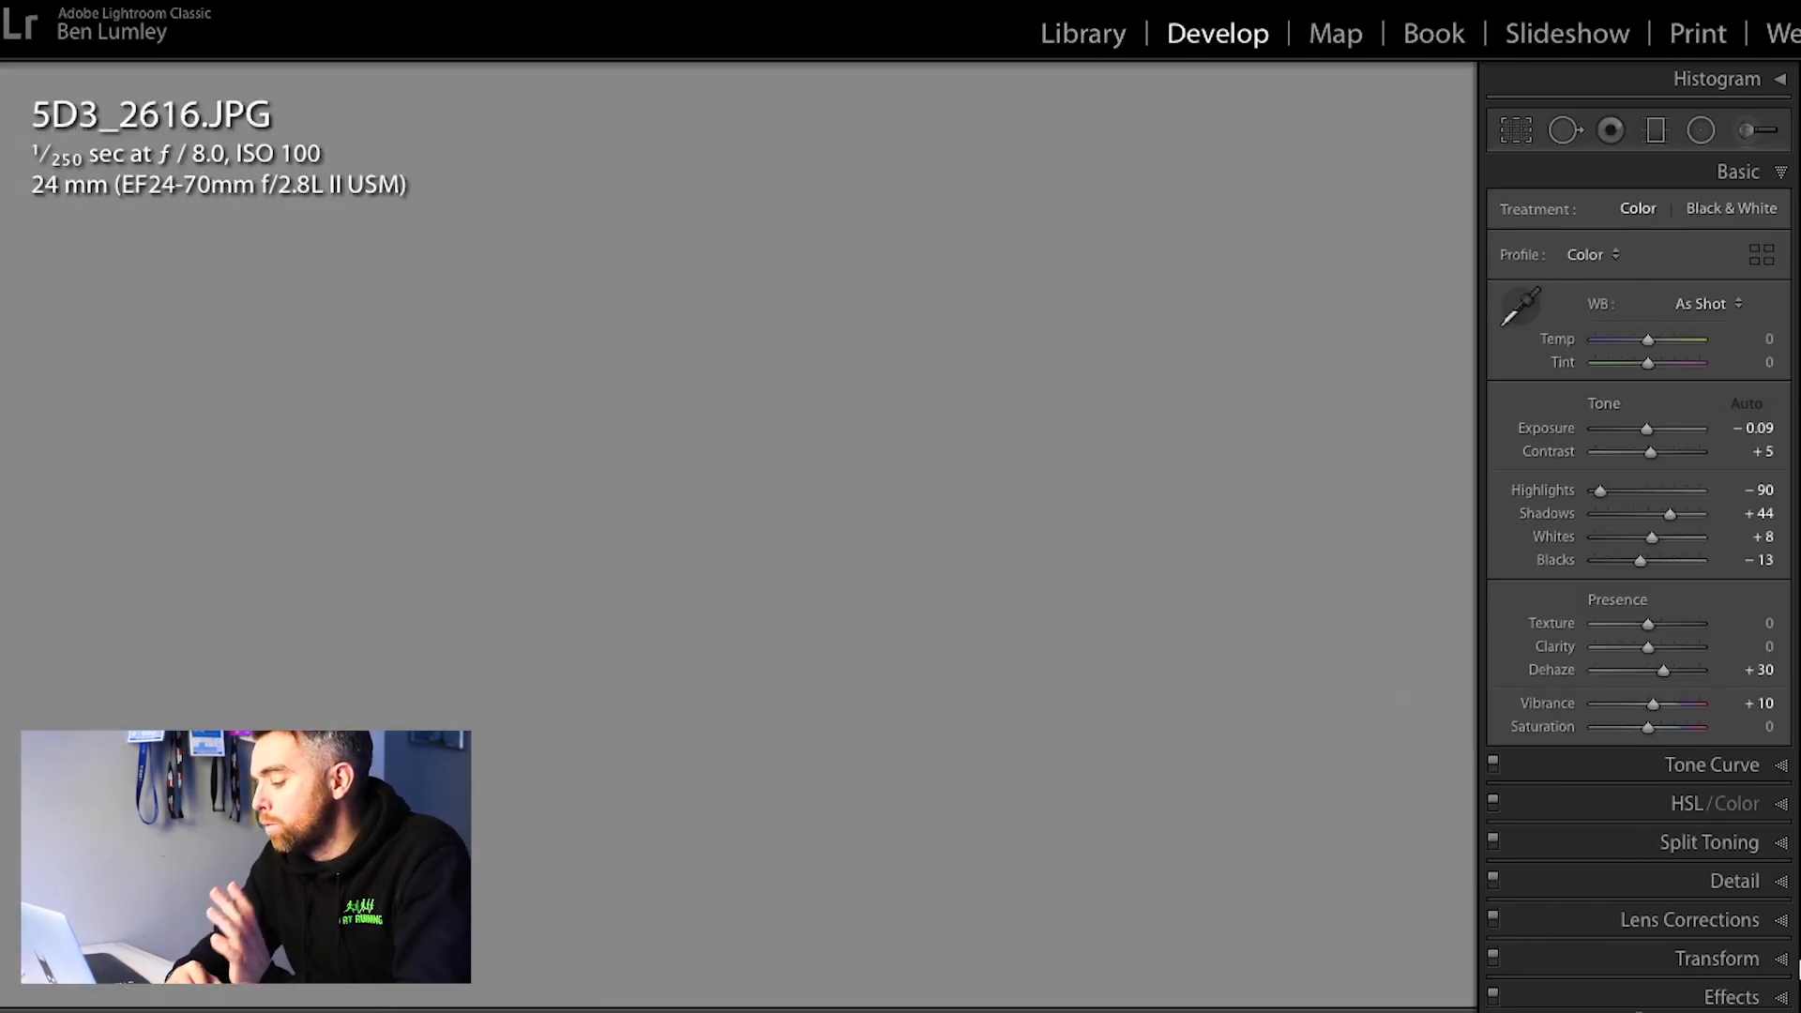
scroll(1639, 579, "down", 1)
scroll(1777, 870, "down", 1)
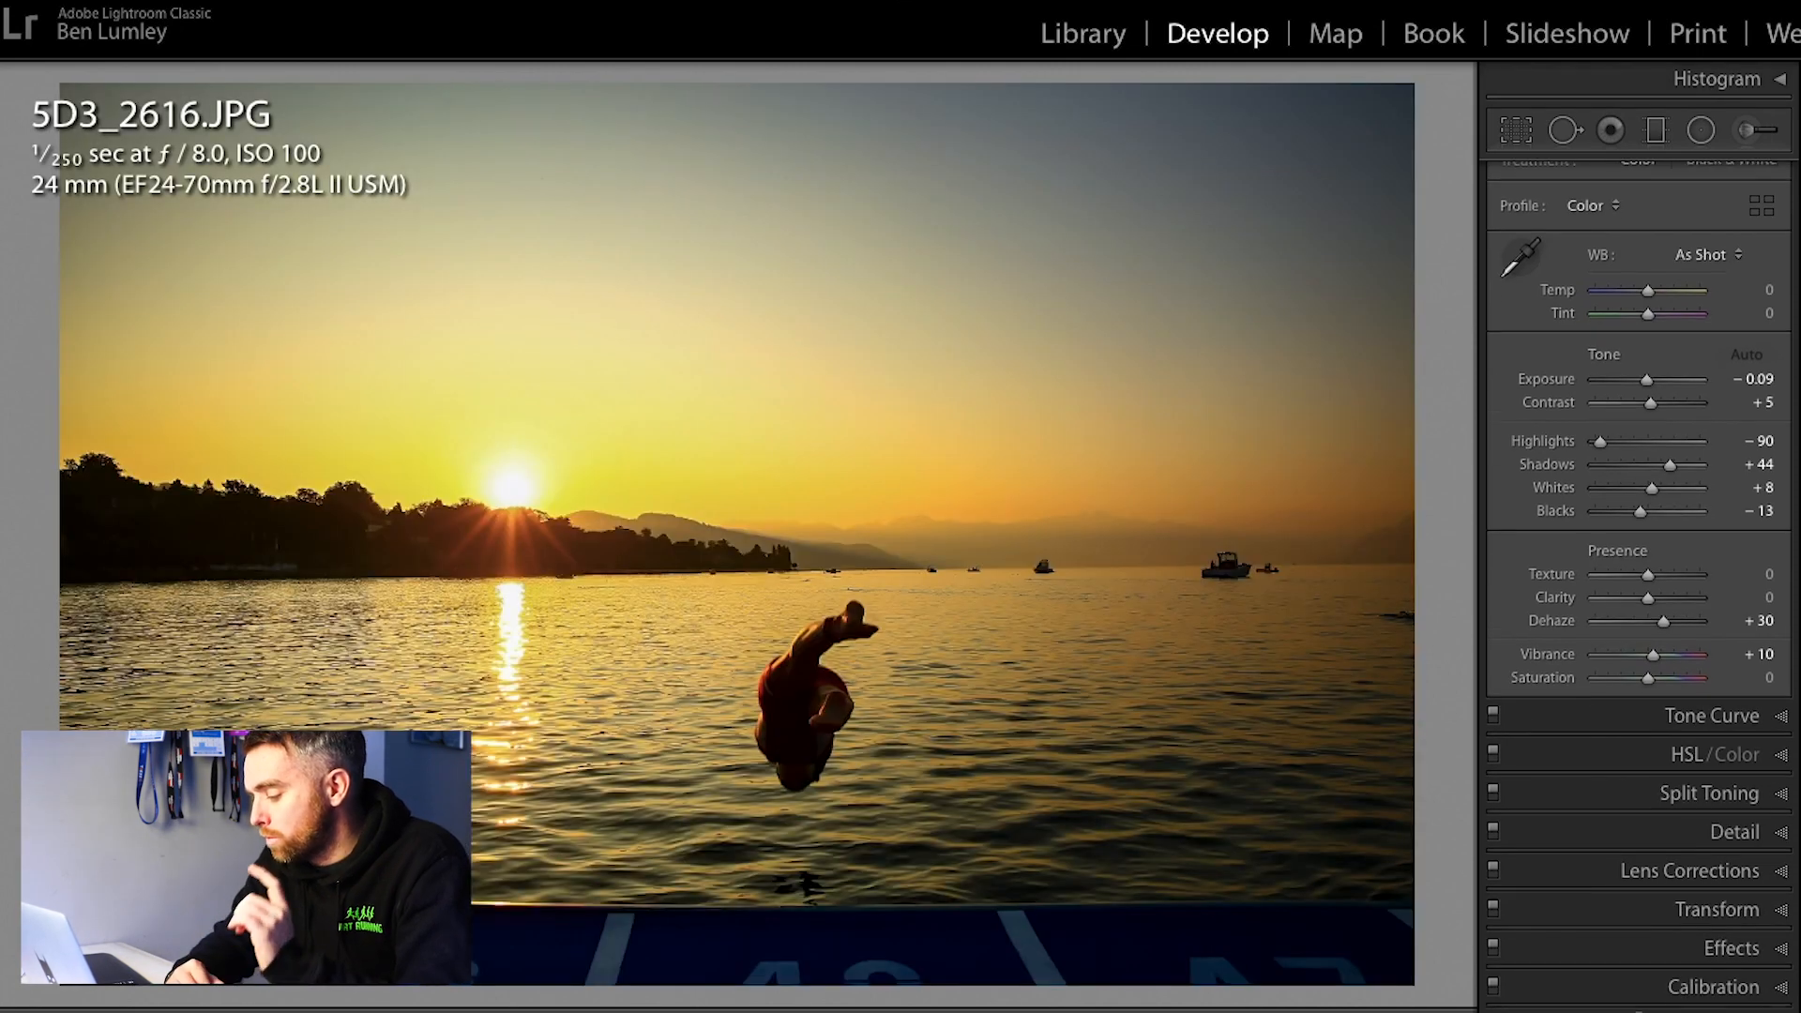
left_click(1776, 863)
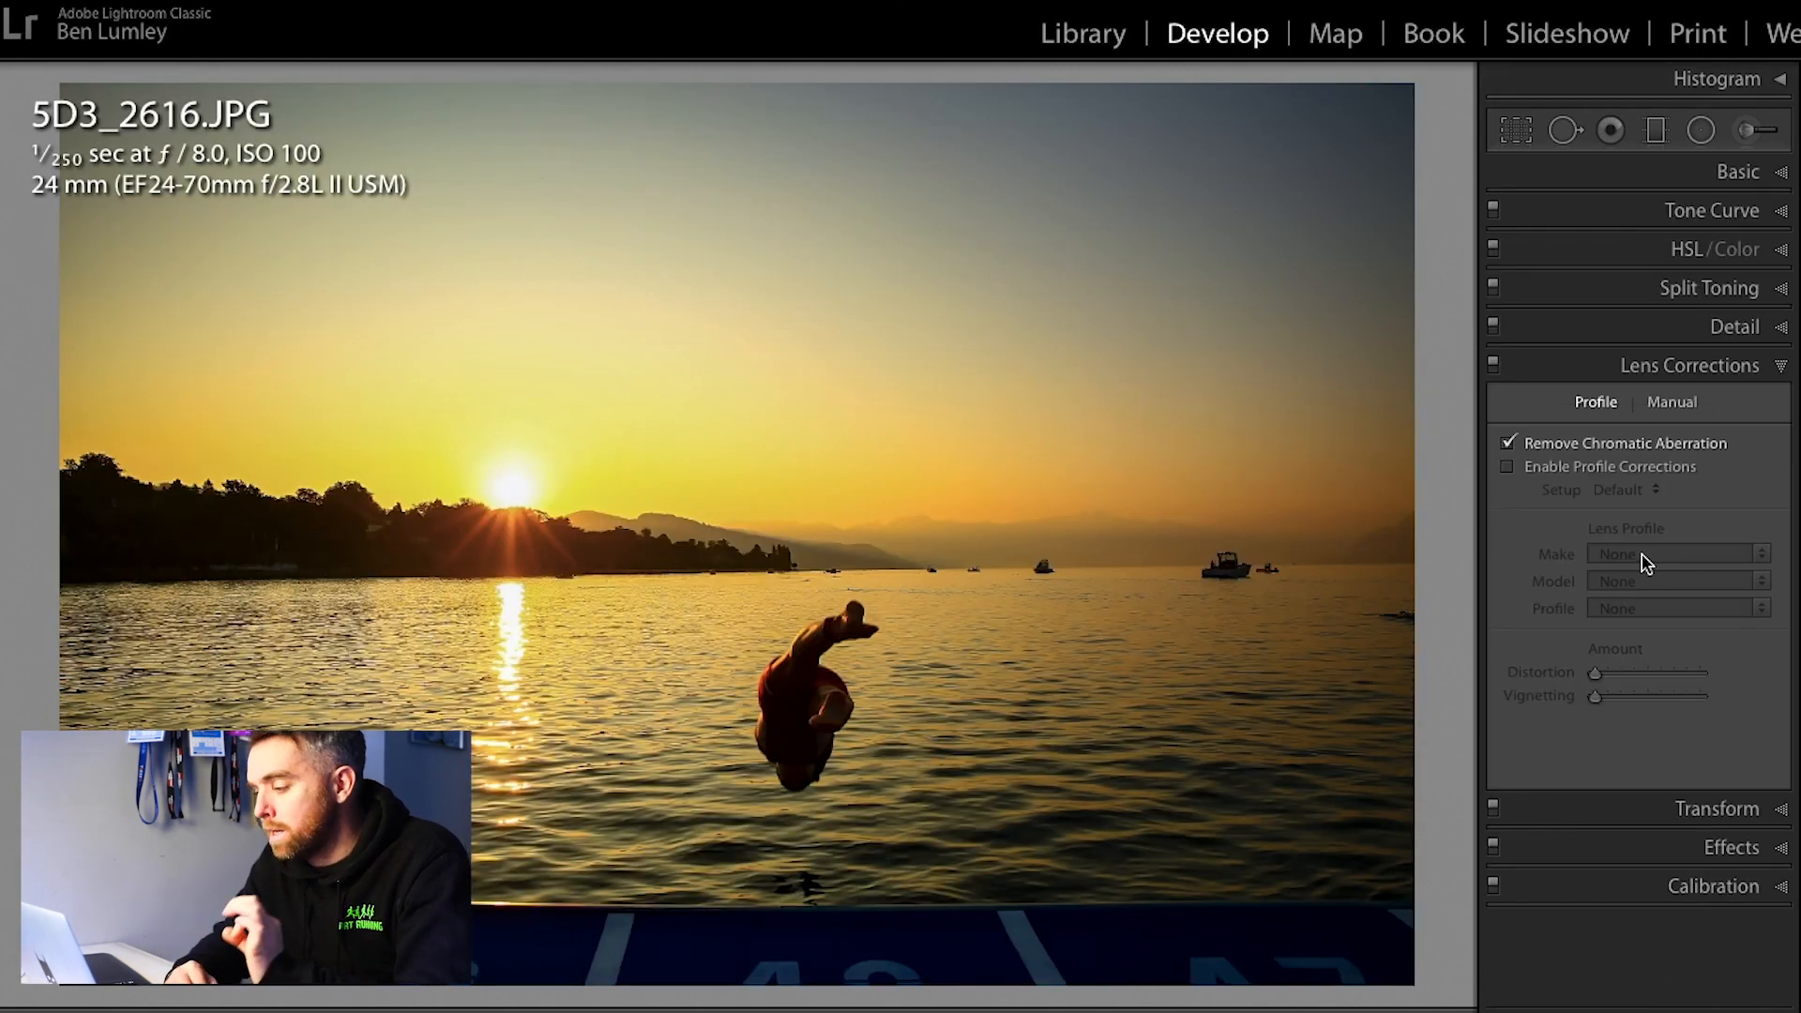
left_click(1630, 475)
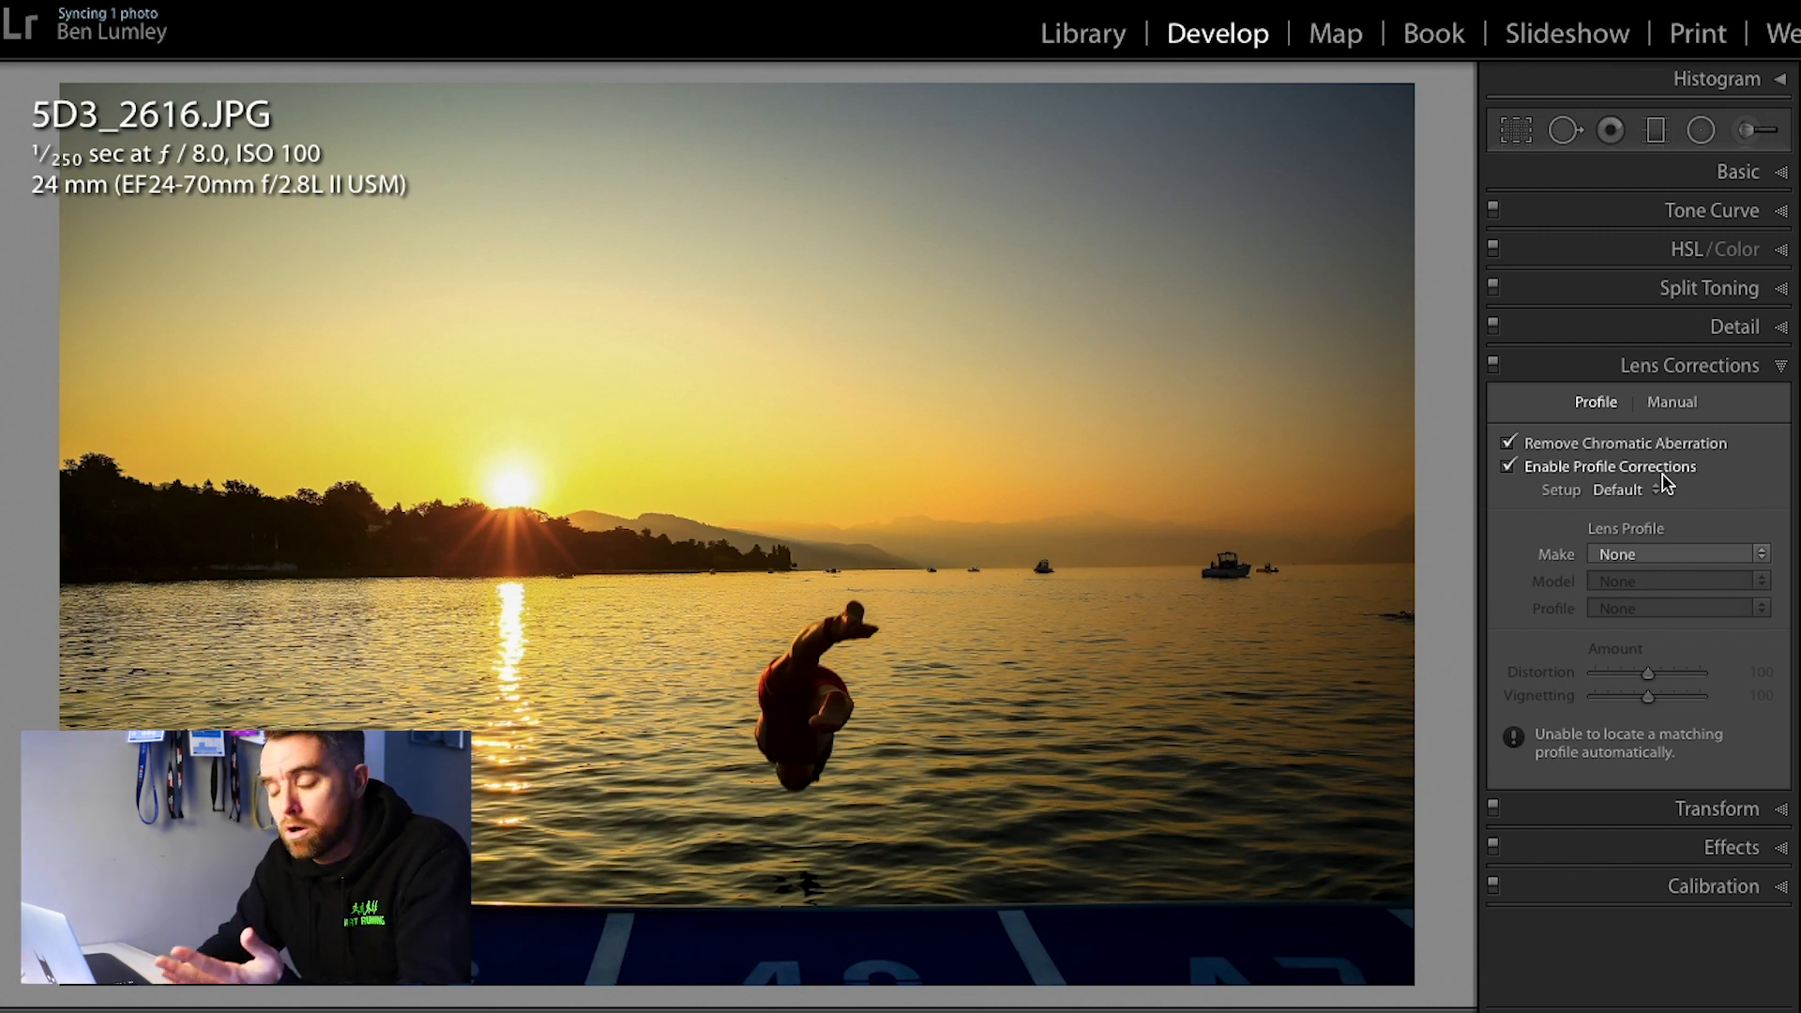
left_click(1673, 551)
left_click(1652, 602)
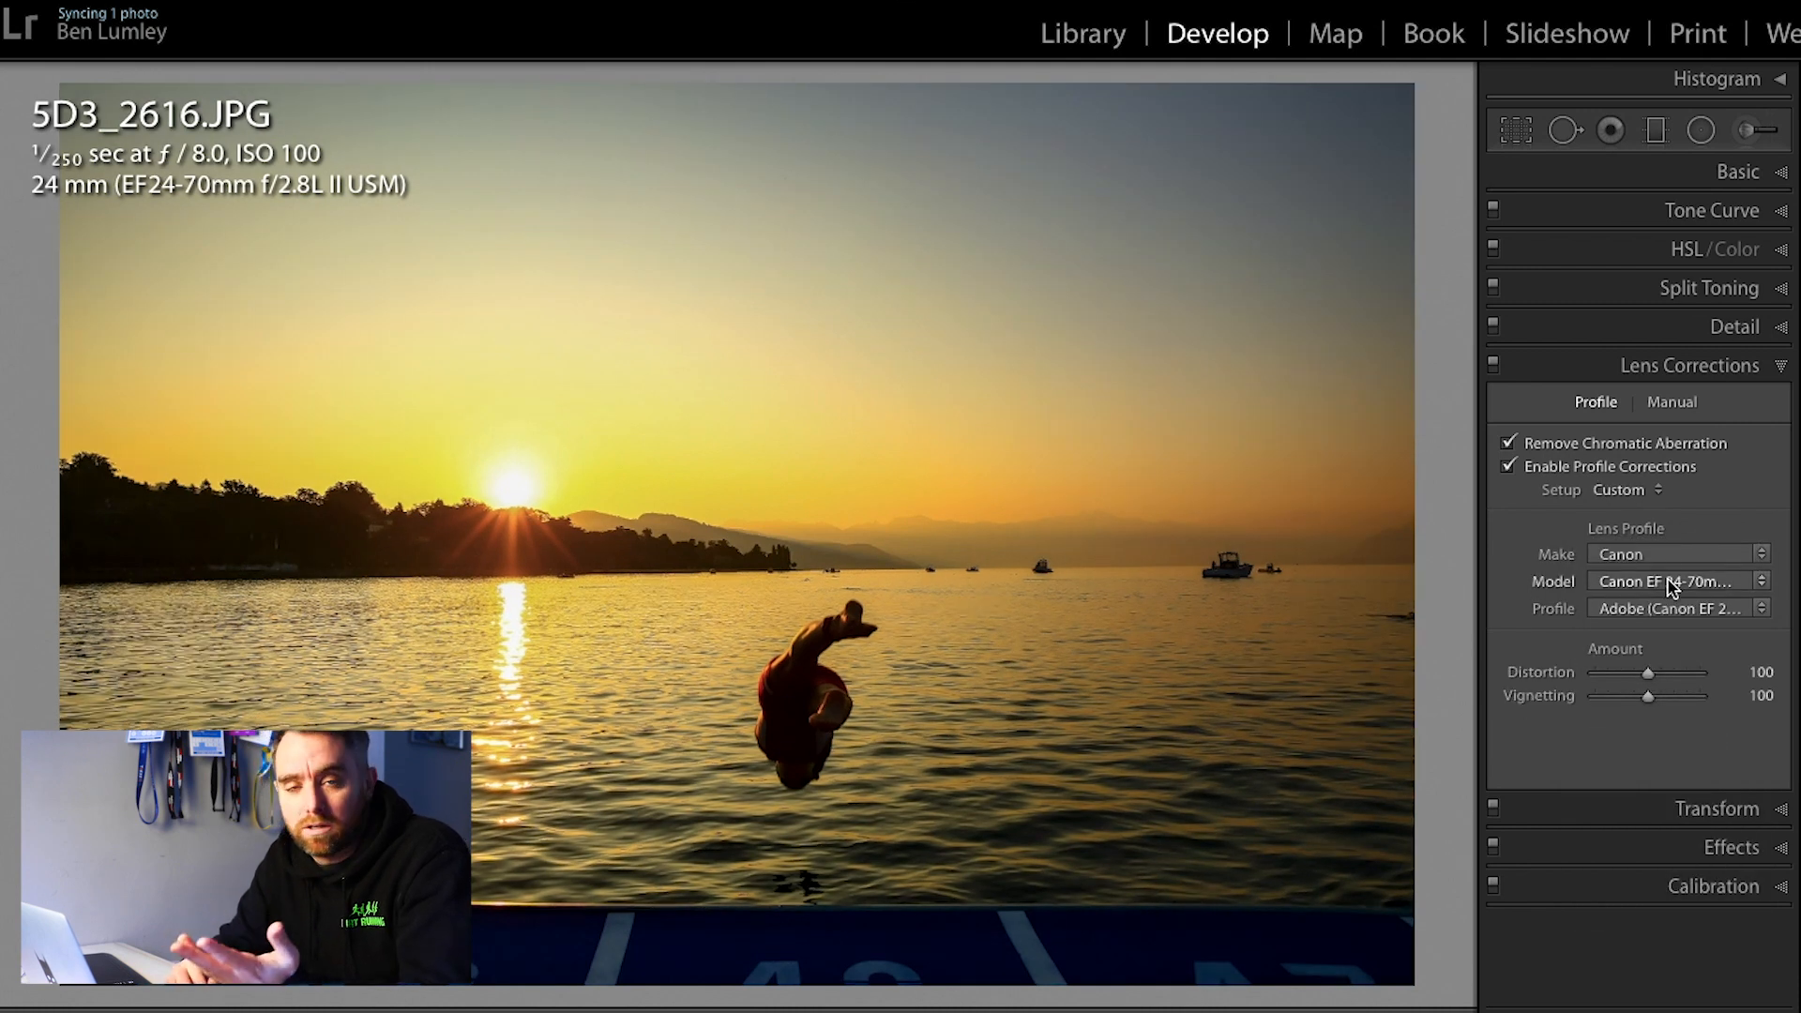
left_click(1574, 474)
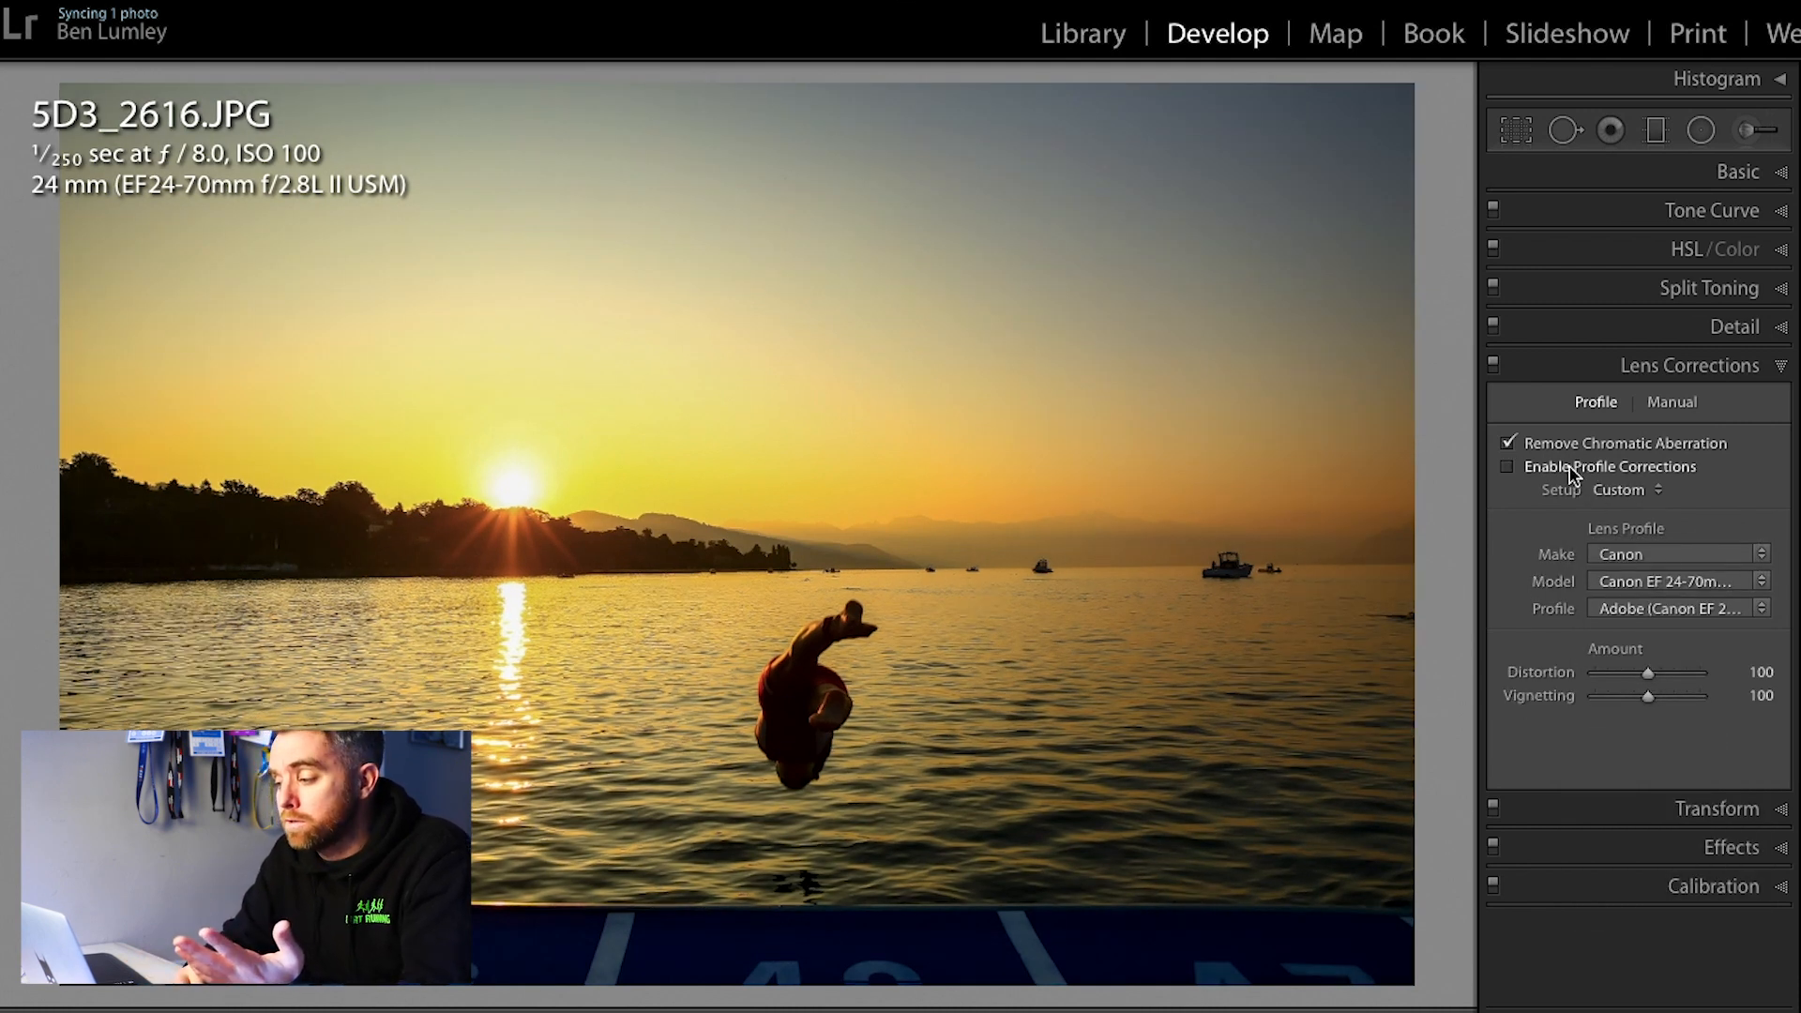
left_click(1574, 474)
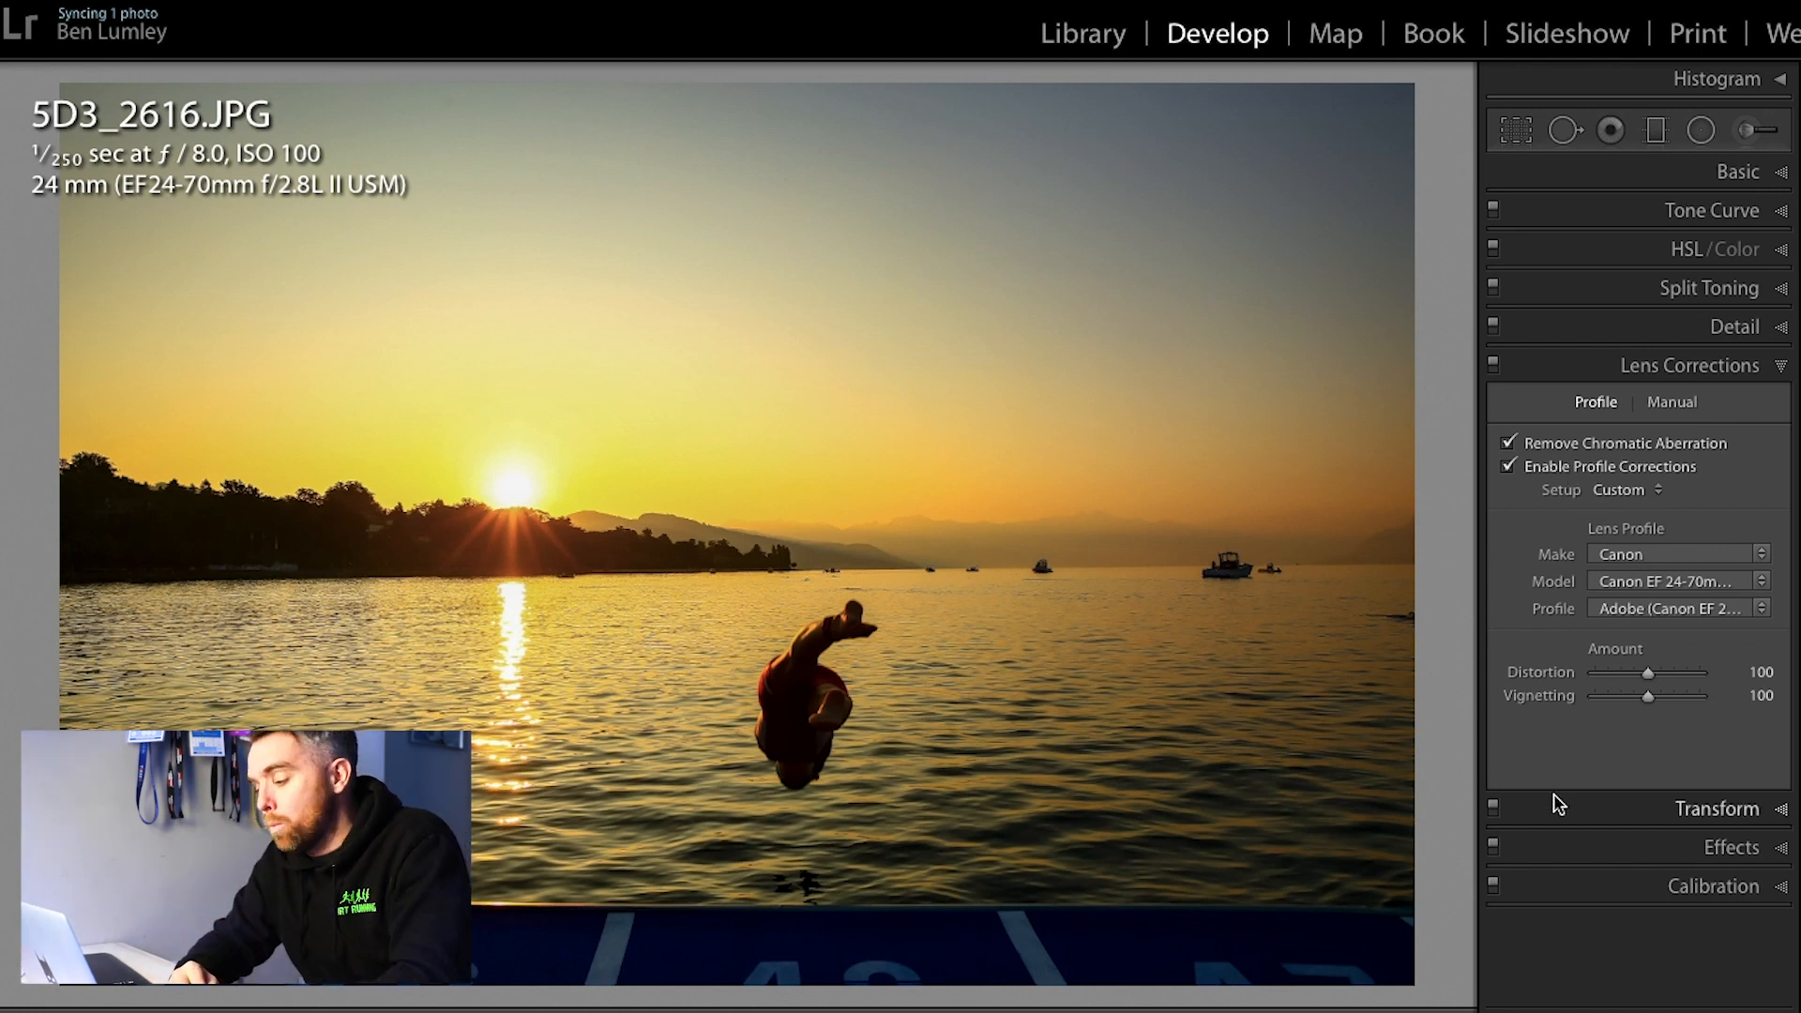
Step: Straighten the photo along the waterline from the shore to the far edge, rotating it about 0.52 degrees, and apply the crop
scroll(1622, 911, "down", 1)
scroll(1622, 910, "up", 1)
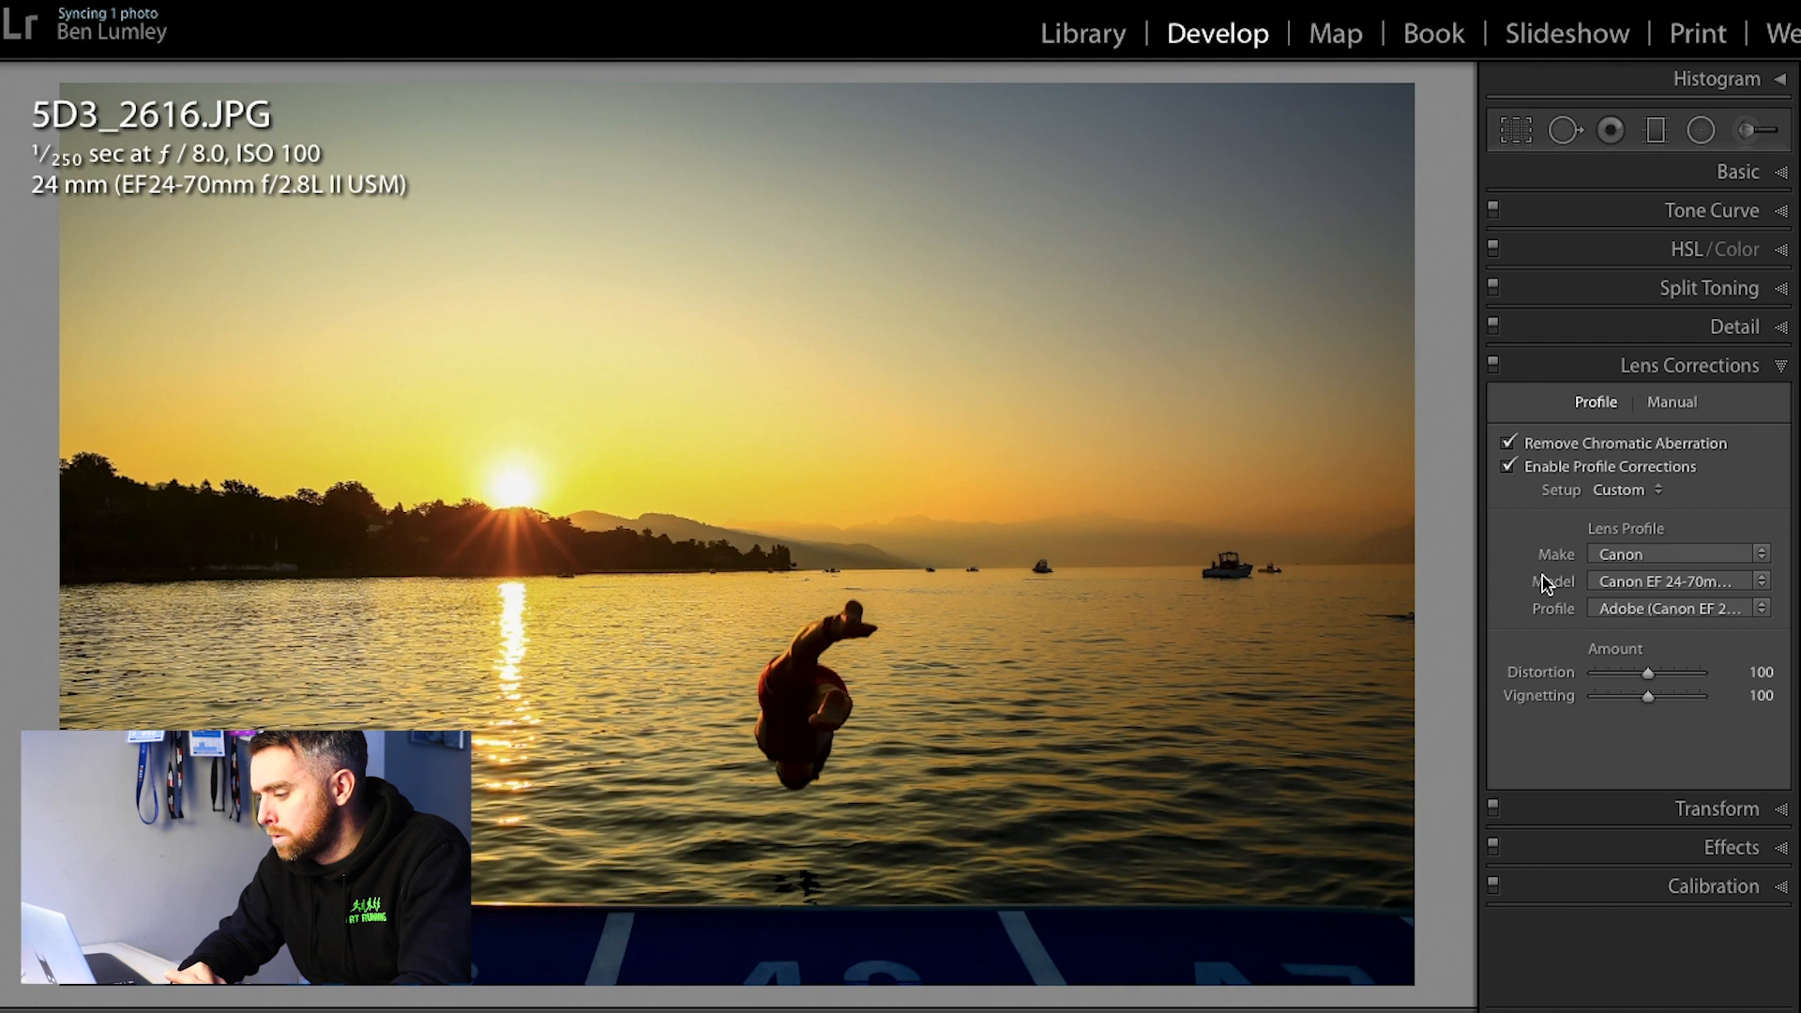
left_click(1778, 174)
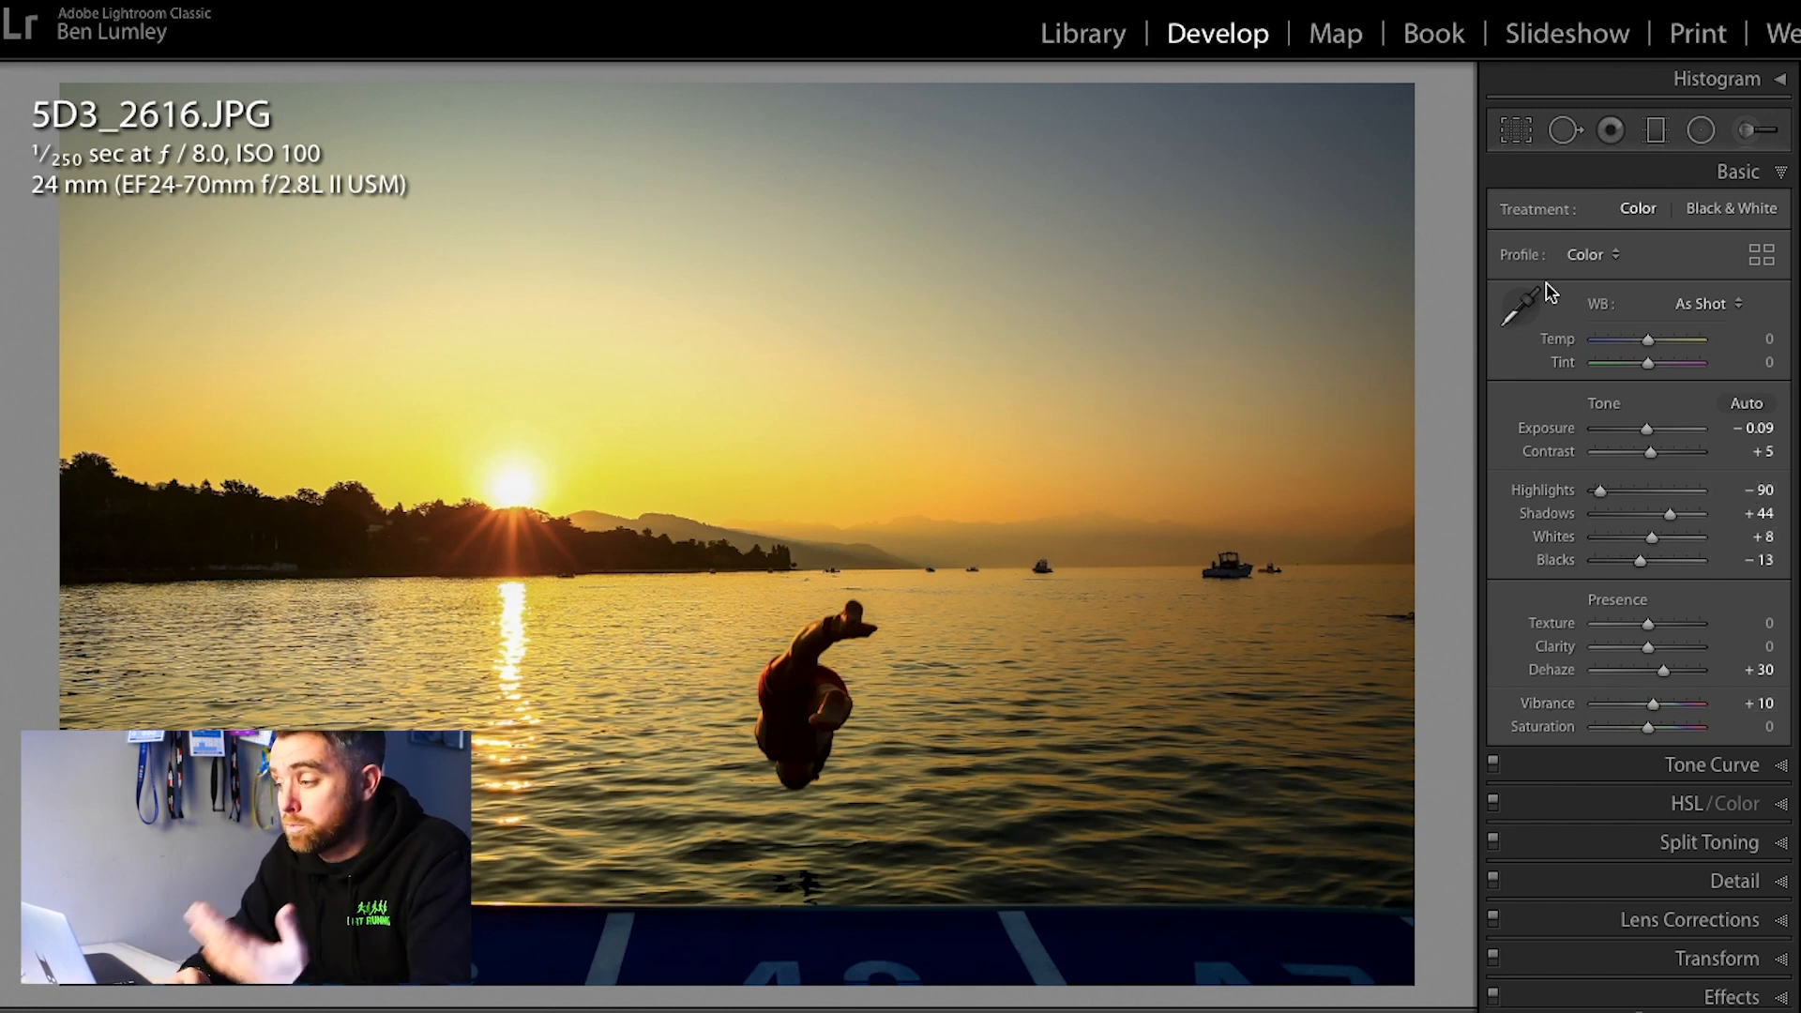
left_click(1516, 131)
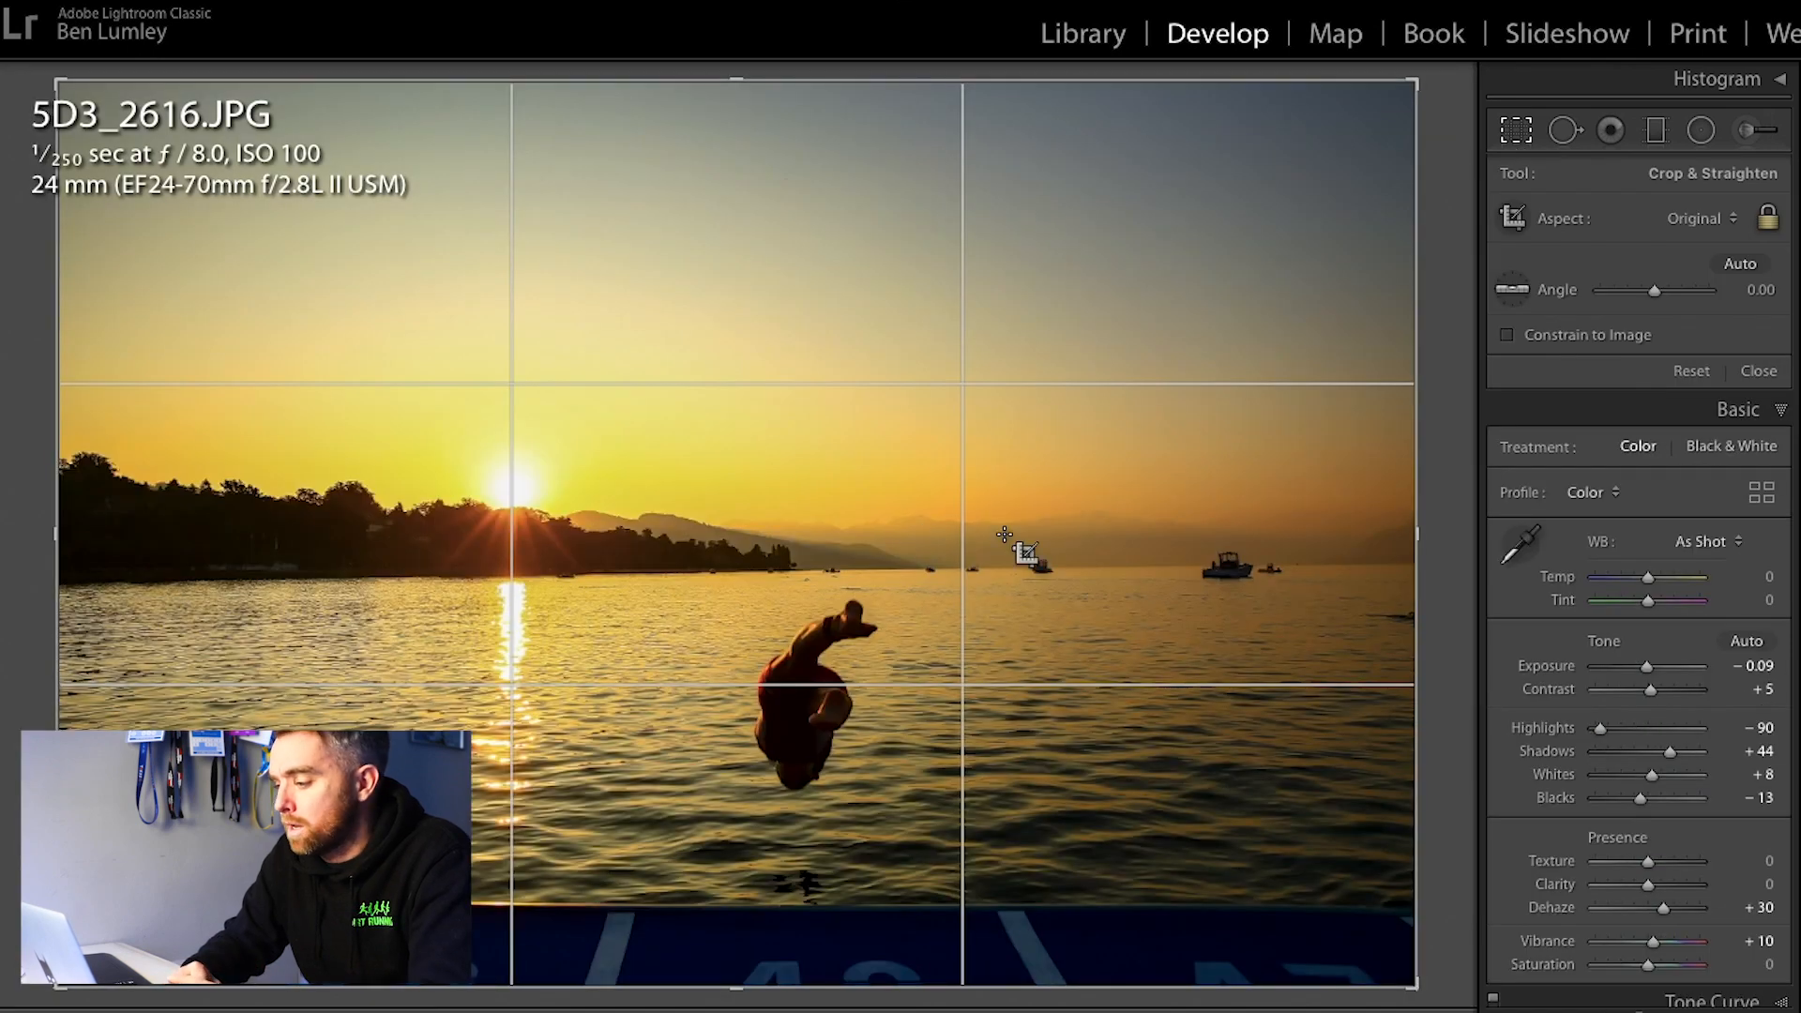
left_click(1511, 289)
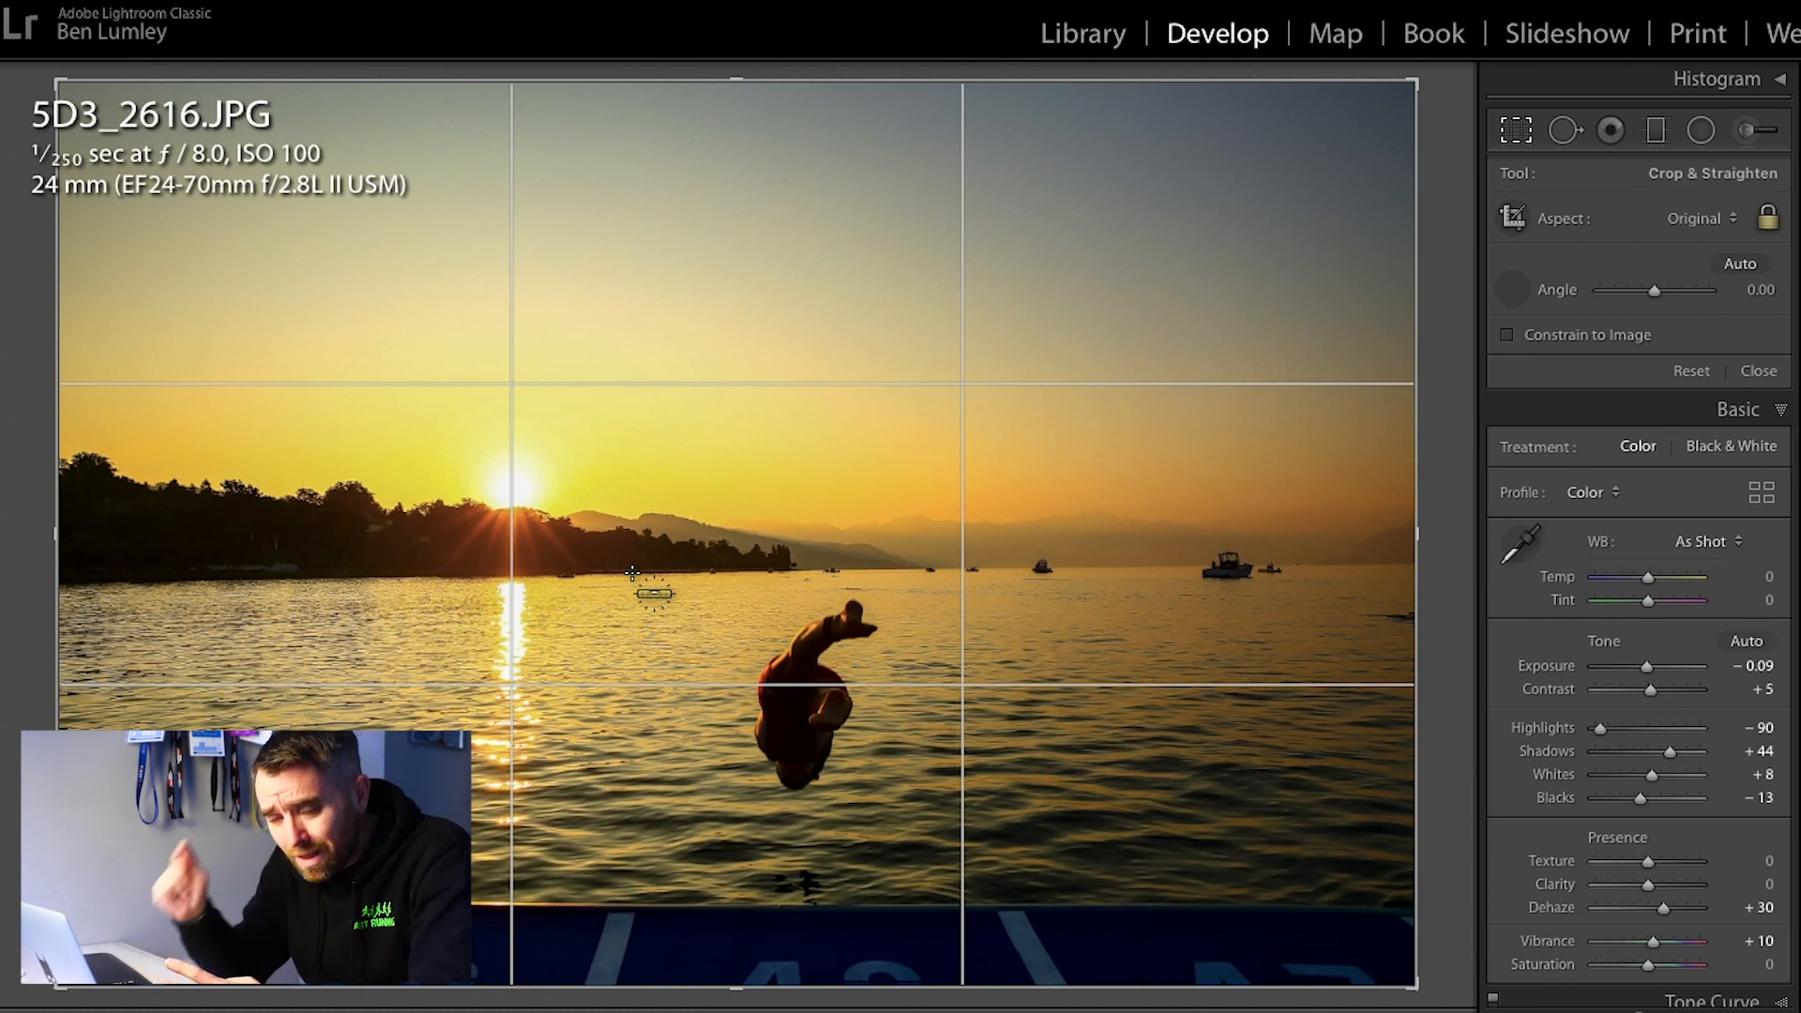
left_click_drag(632, 572, 1409, 562)
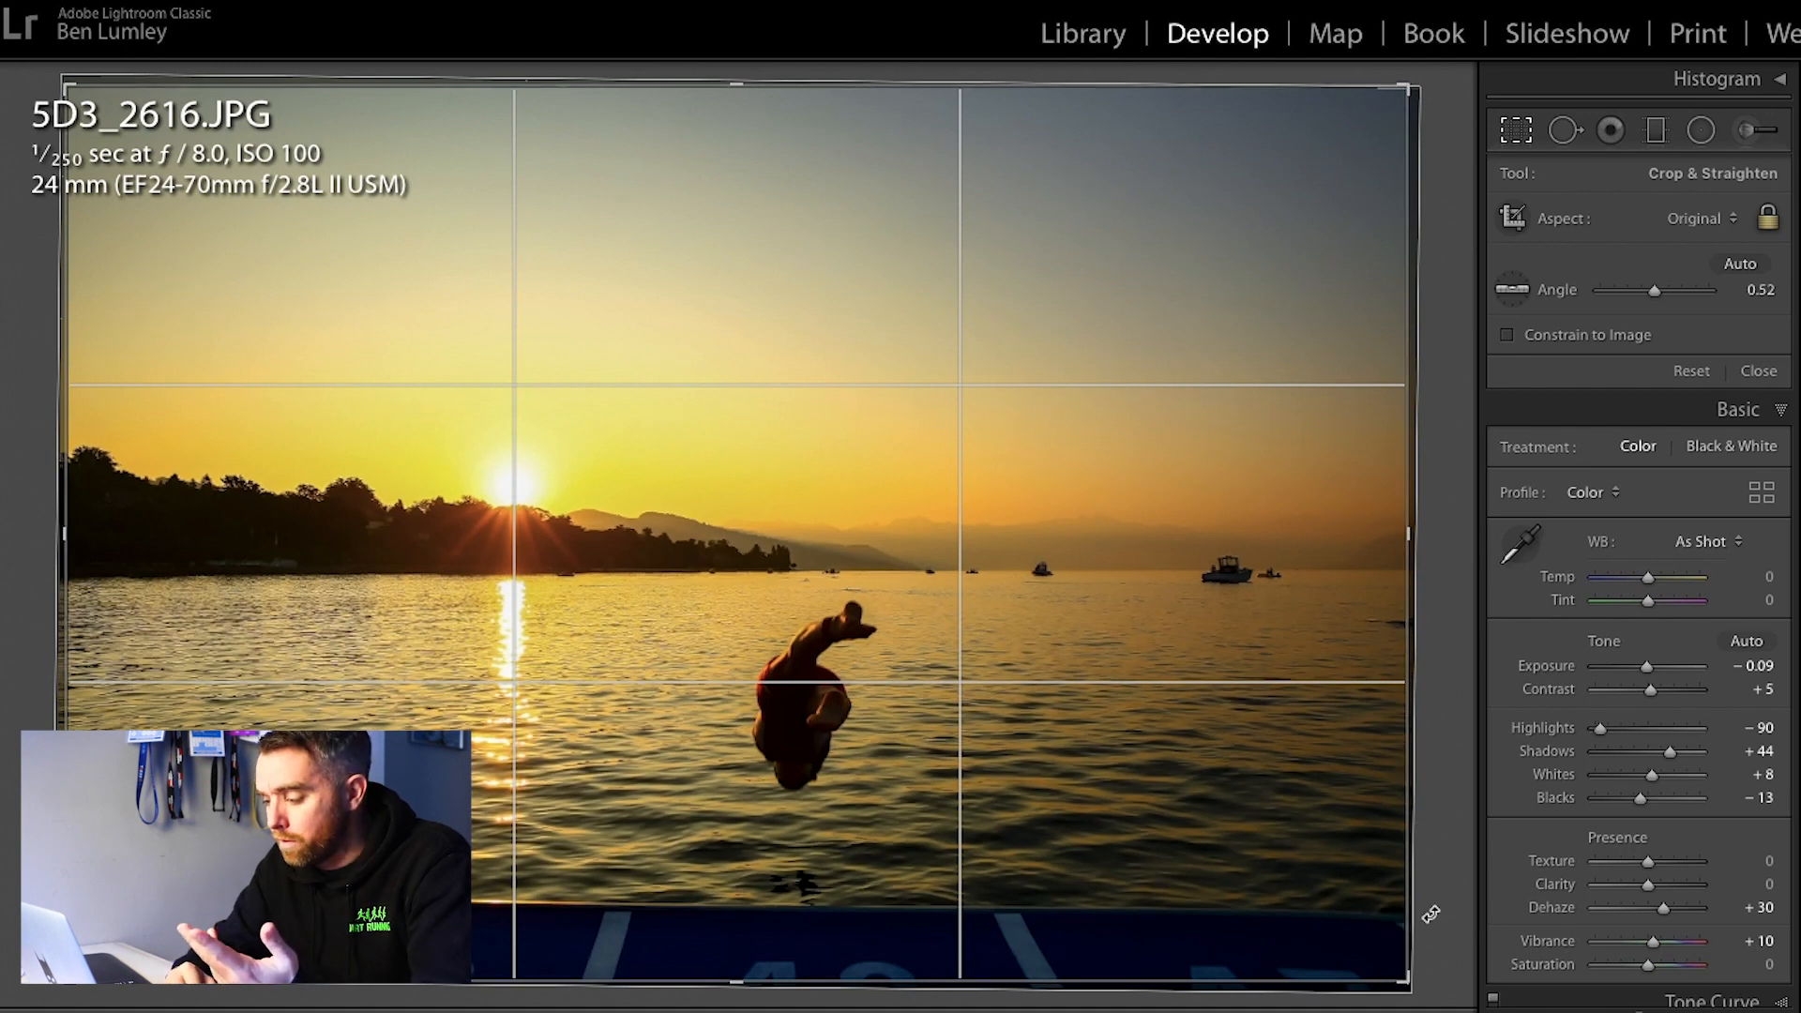
key("Return")
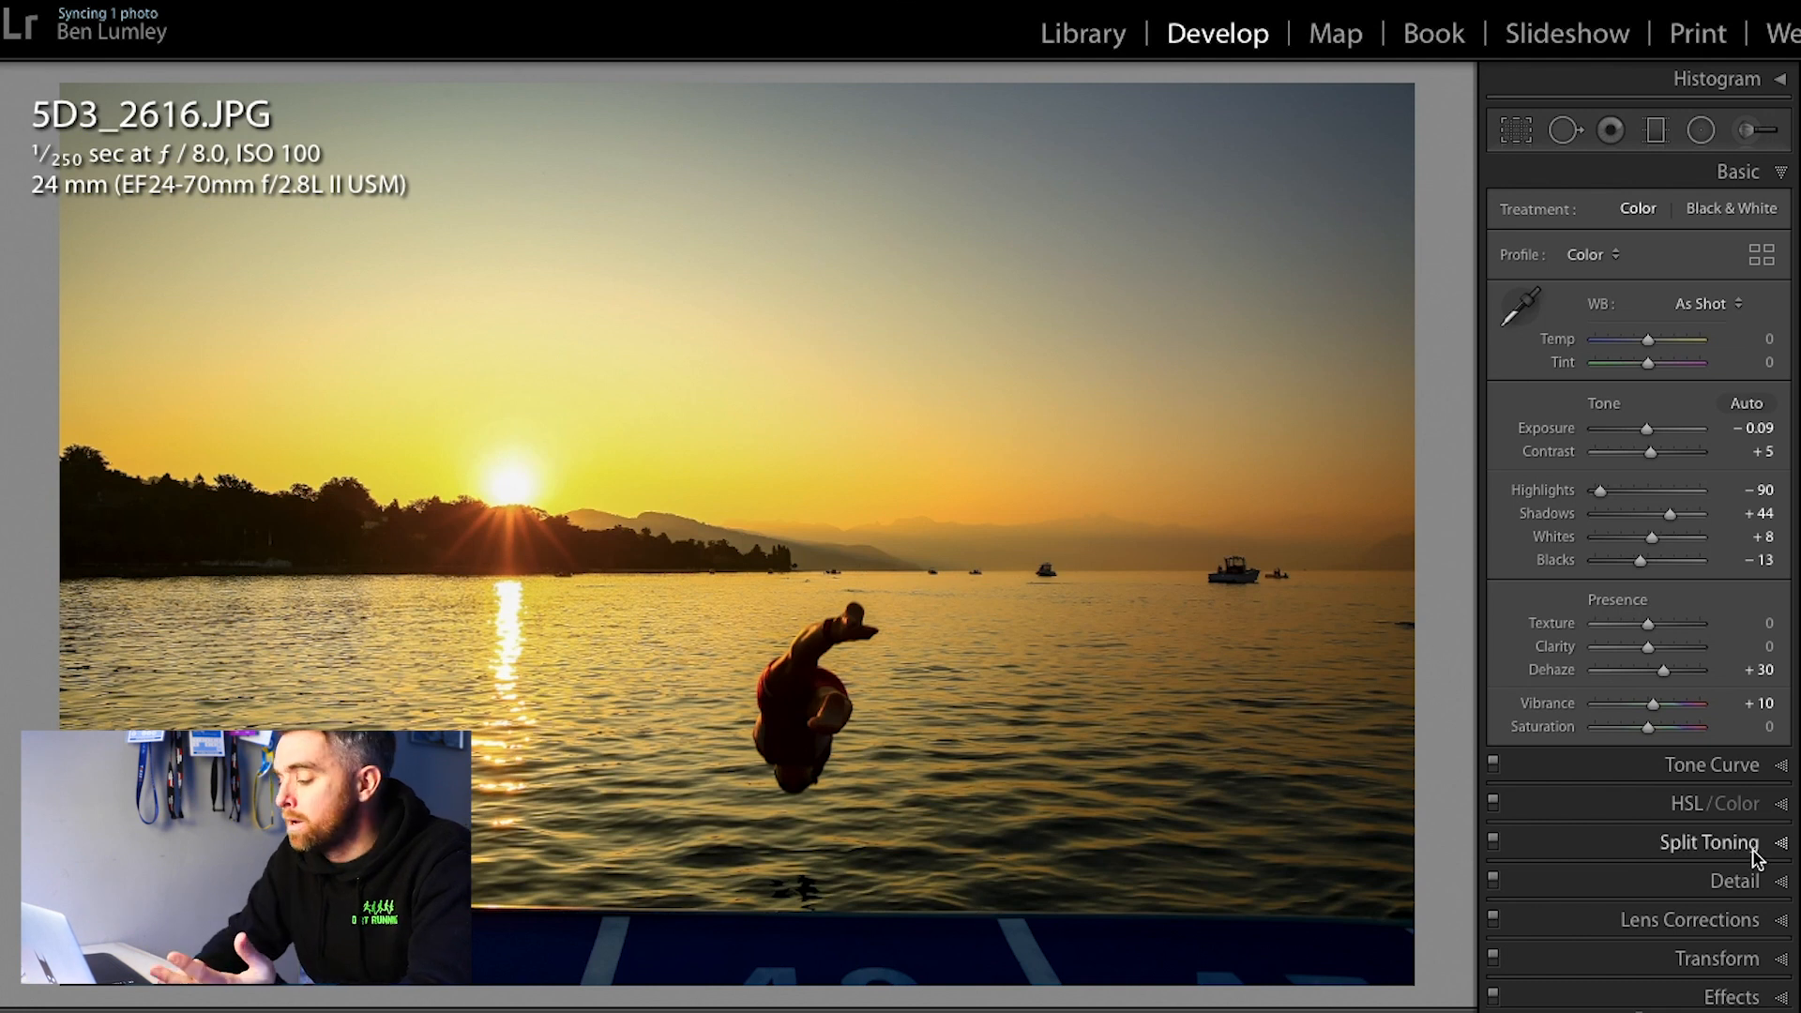
Step: Apply the Auto Upright correction and rotate the crop slightly to an angle of 0.86
left_click(1744, 957)
left_click(1655, 499)
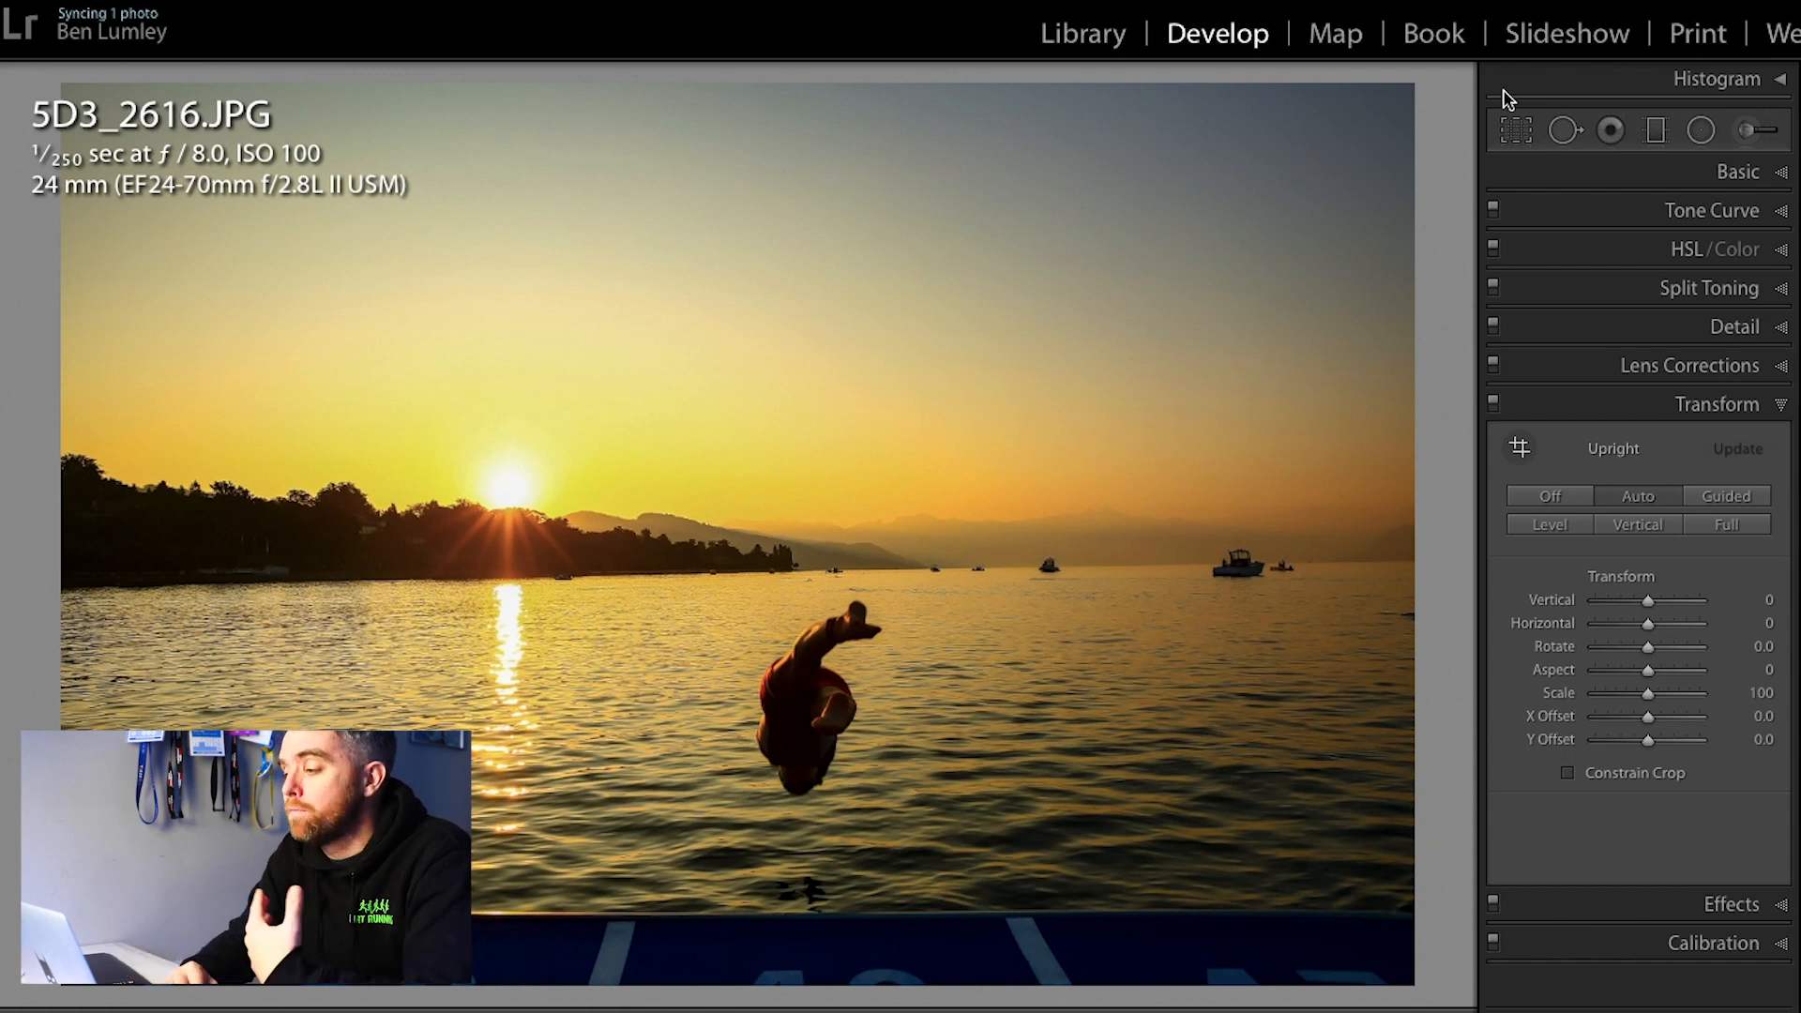
left_click(1516, 130)
left_click_drag(1426, 128, 1433, 139)
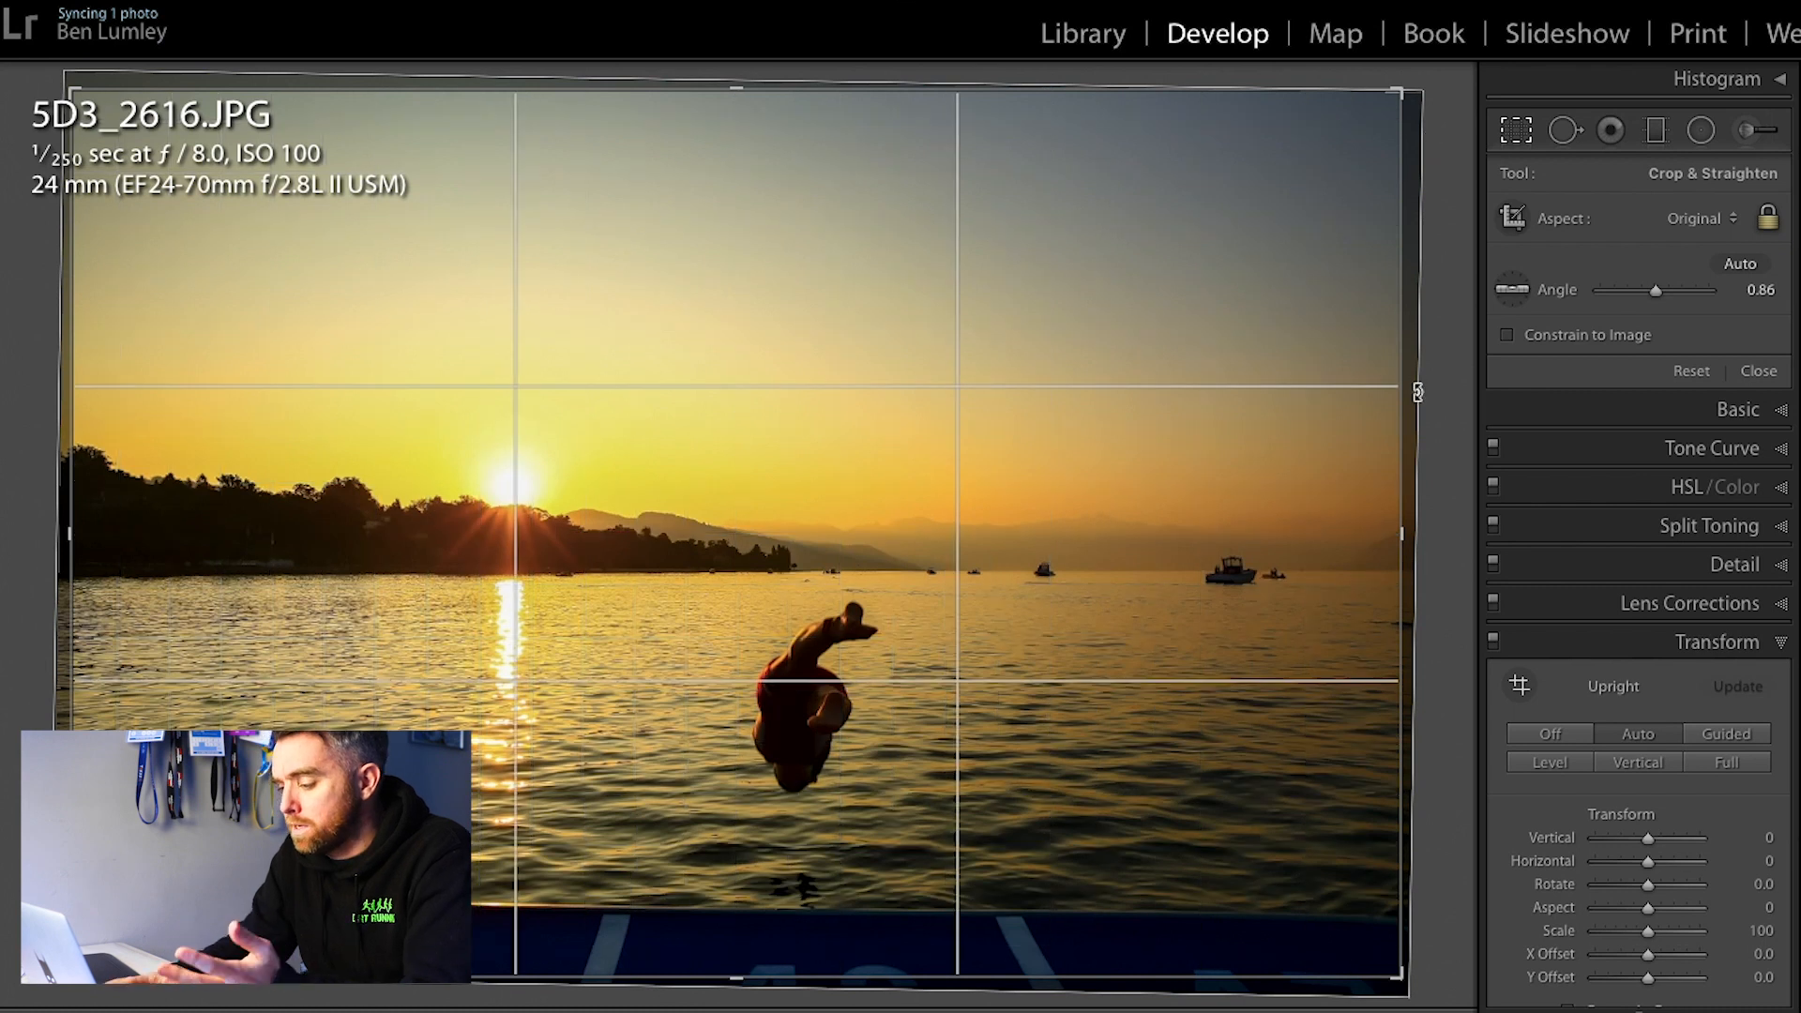
key("Return")
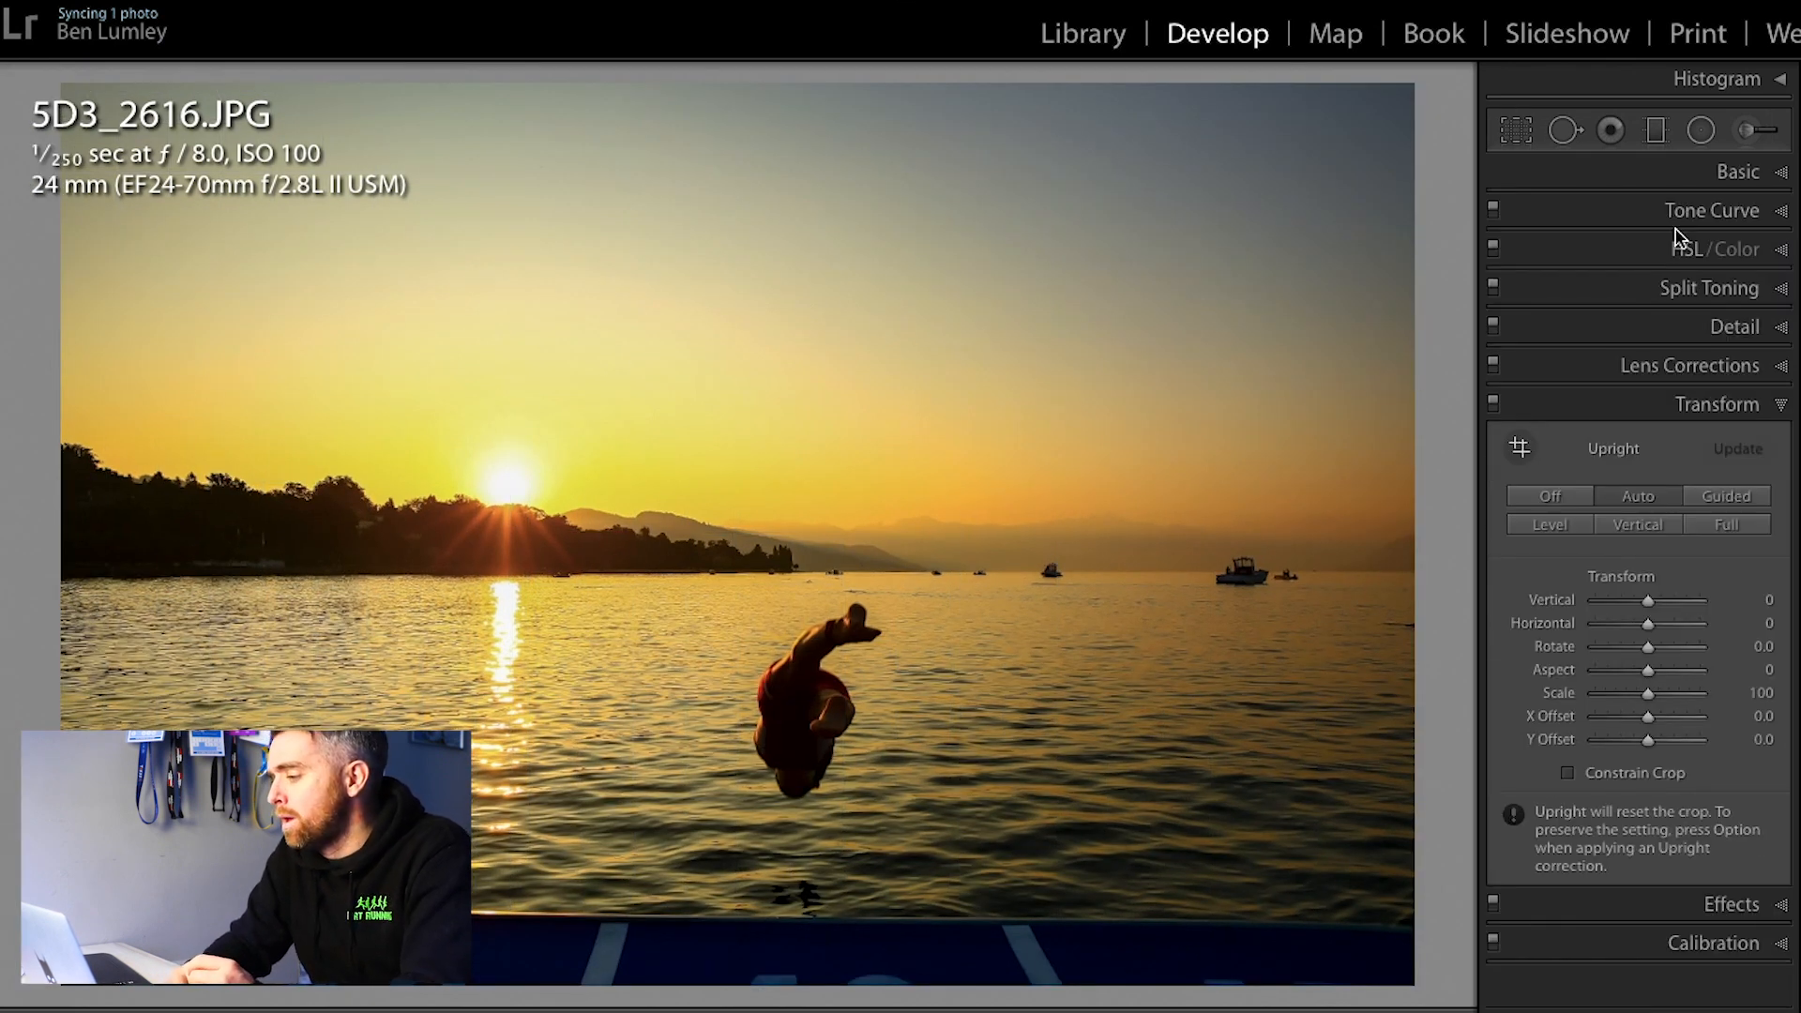
Step: Lower the photo's Blacks to −31 and its Exposure to −0.40 in the basic tone settings
left_click(1738, 174)
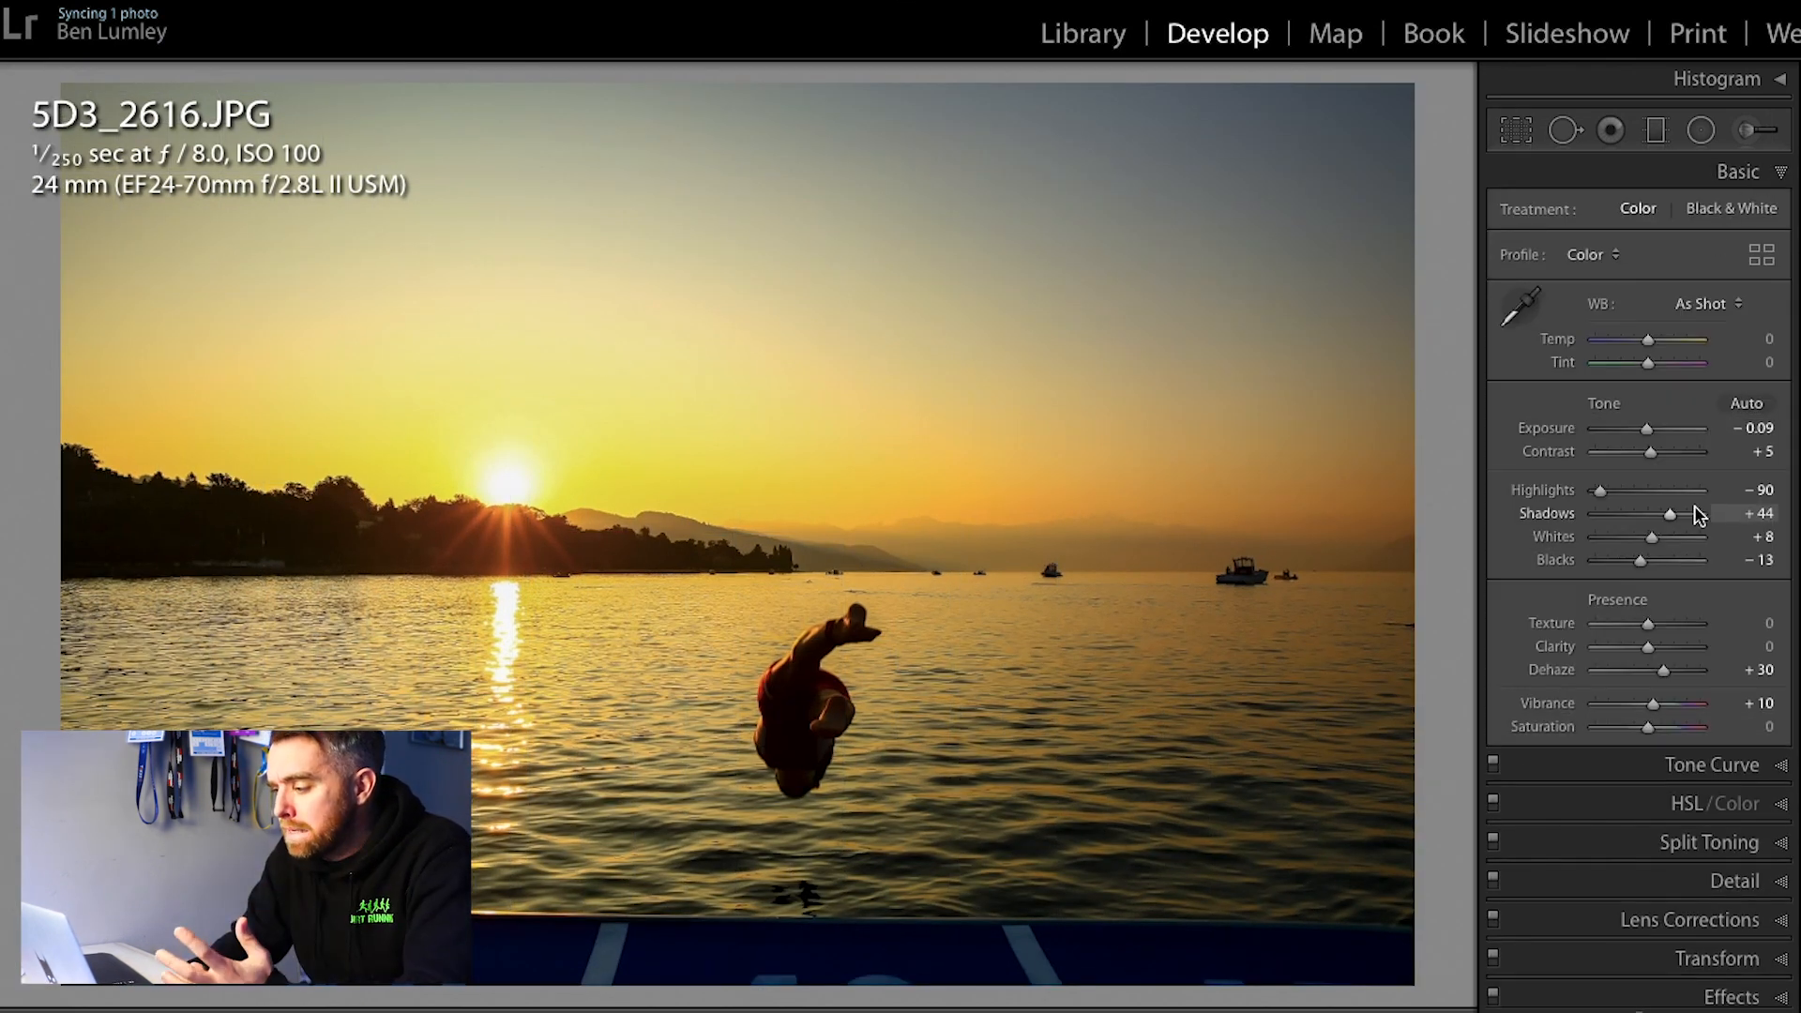
scroll(1716, 600, "down", 1)
left_click(1773, 750)
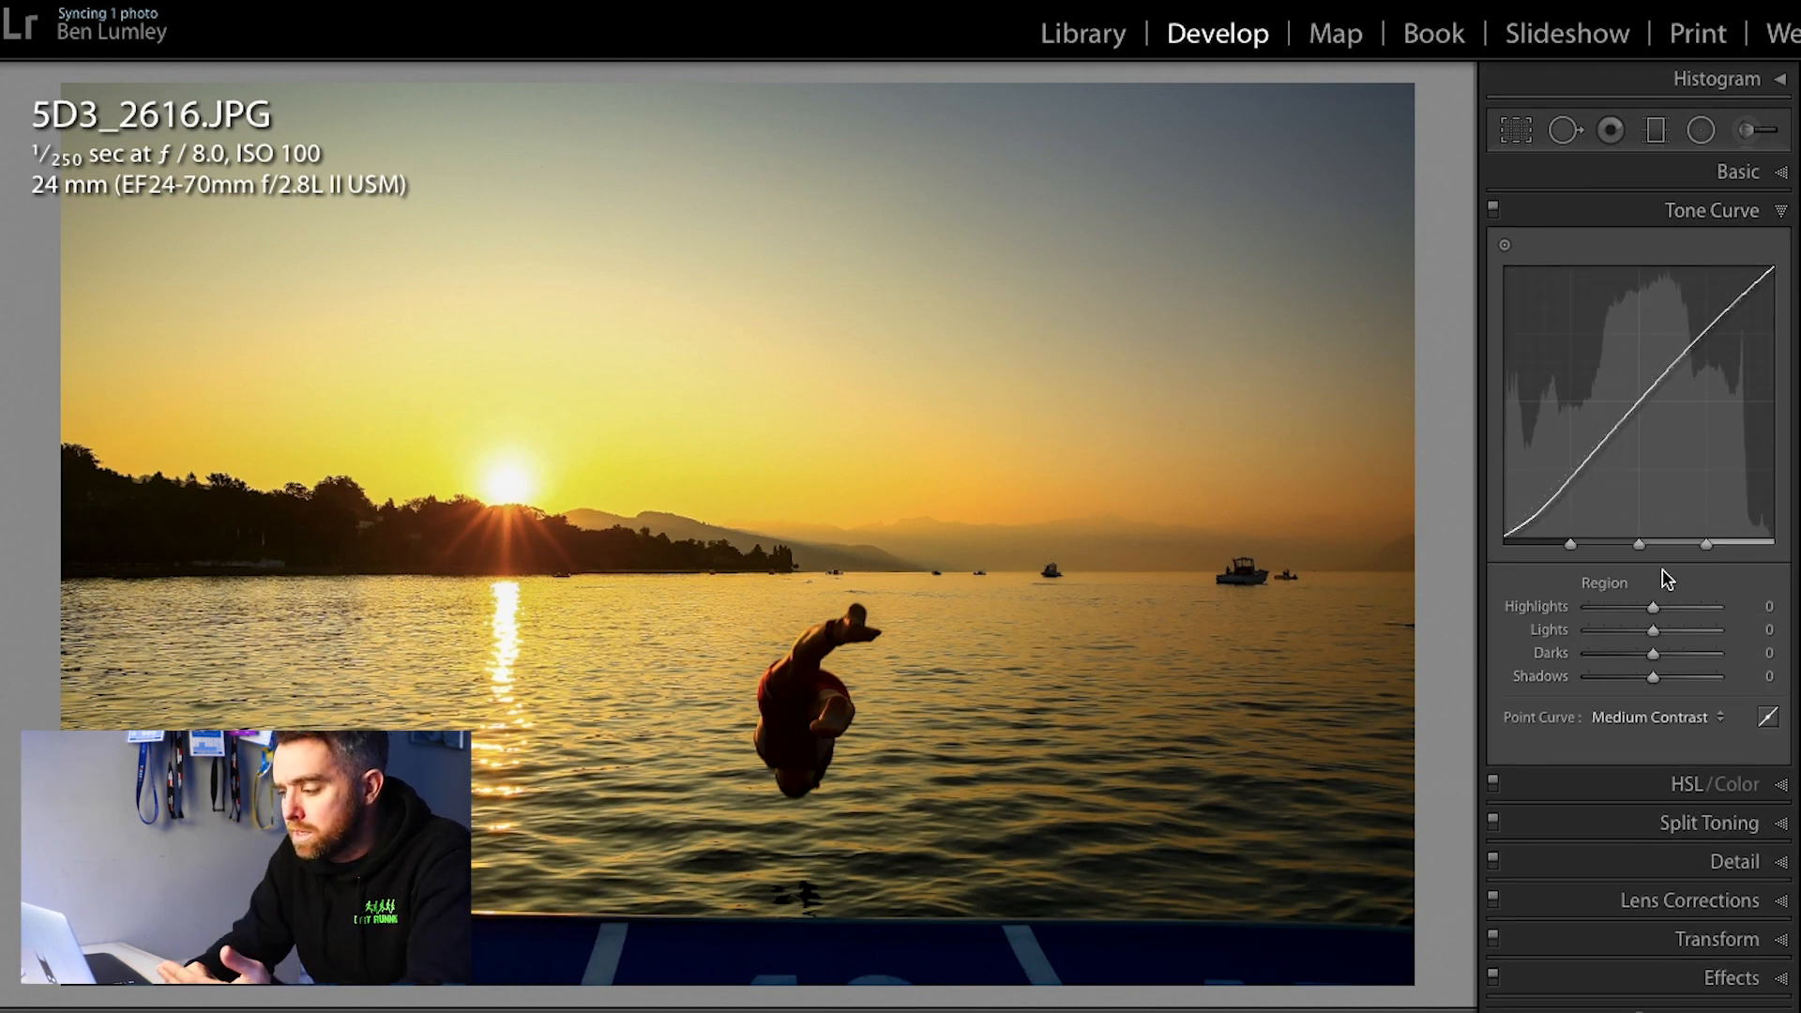
left_click(1781, 212)
left_click(1784, 184)
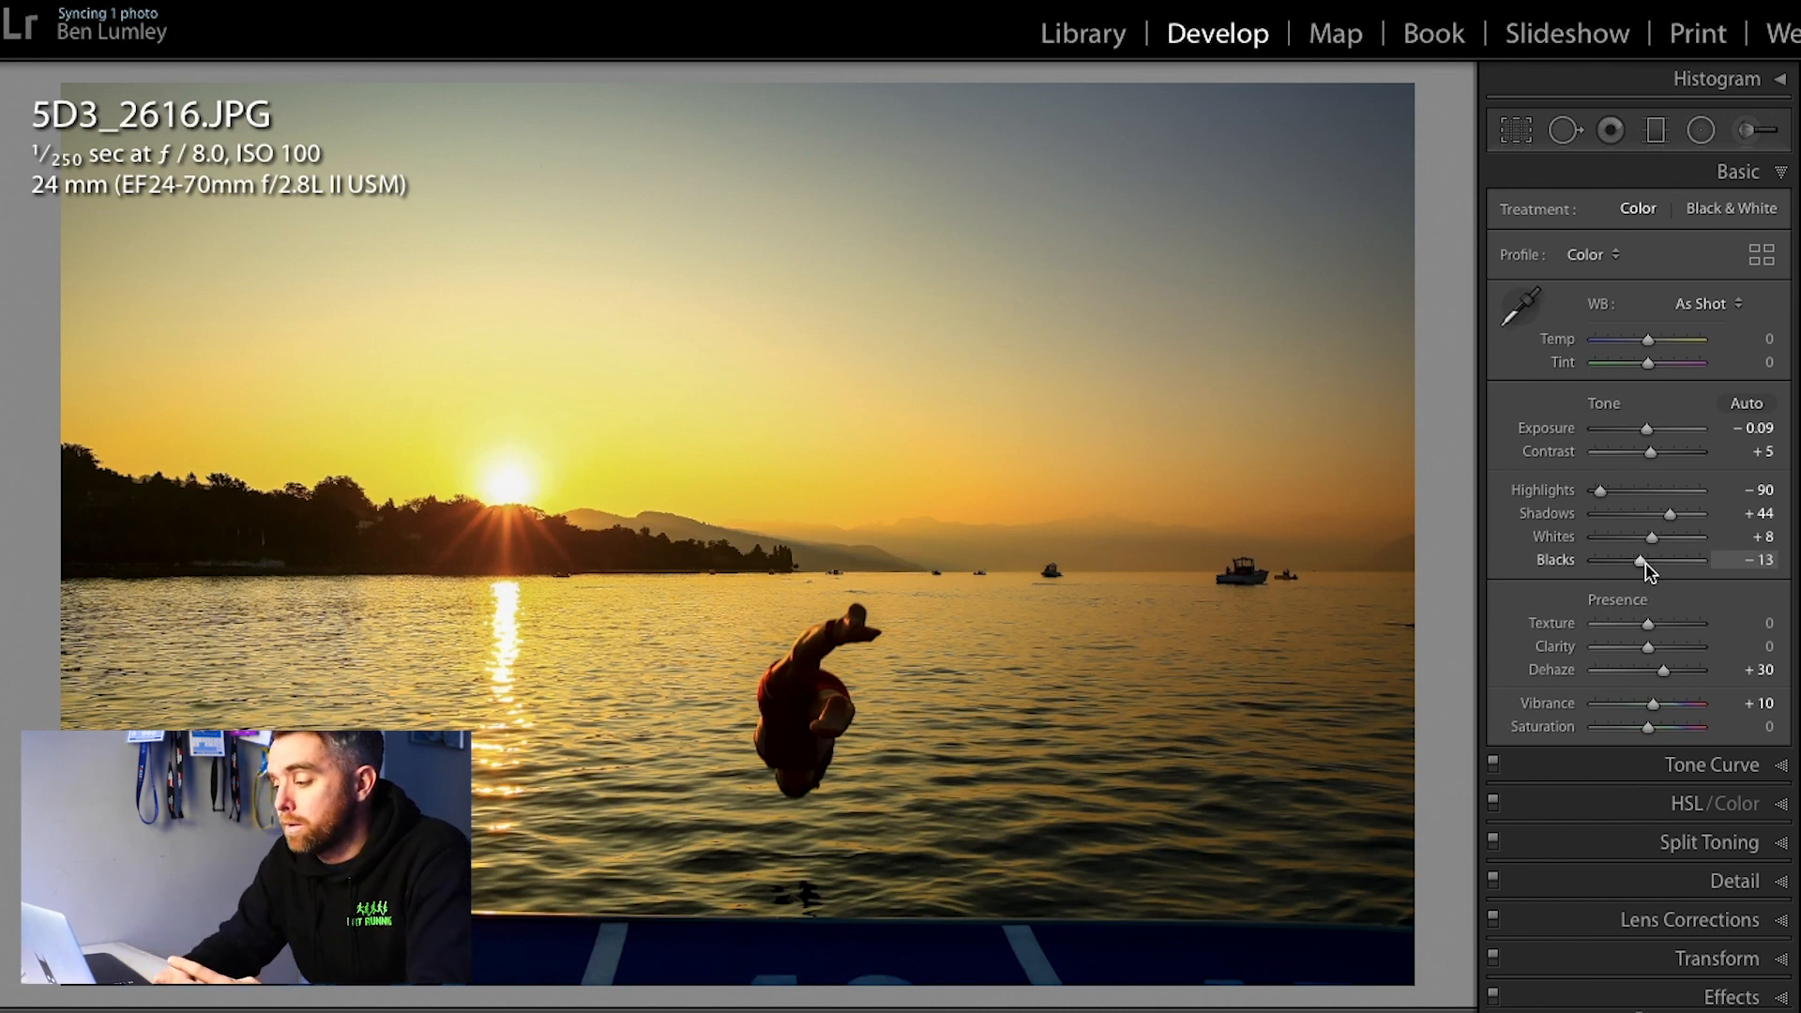
mouse_move(1643, 564)
left_mouse_down()
mouse_move(1596, 564)
mouse_move(1633, 567)
left_mouse_up()
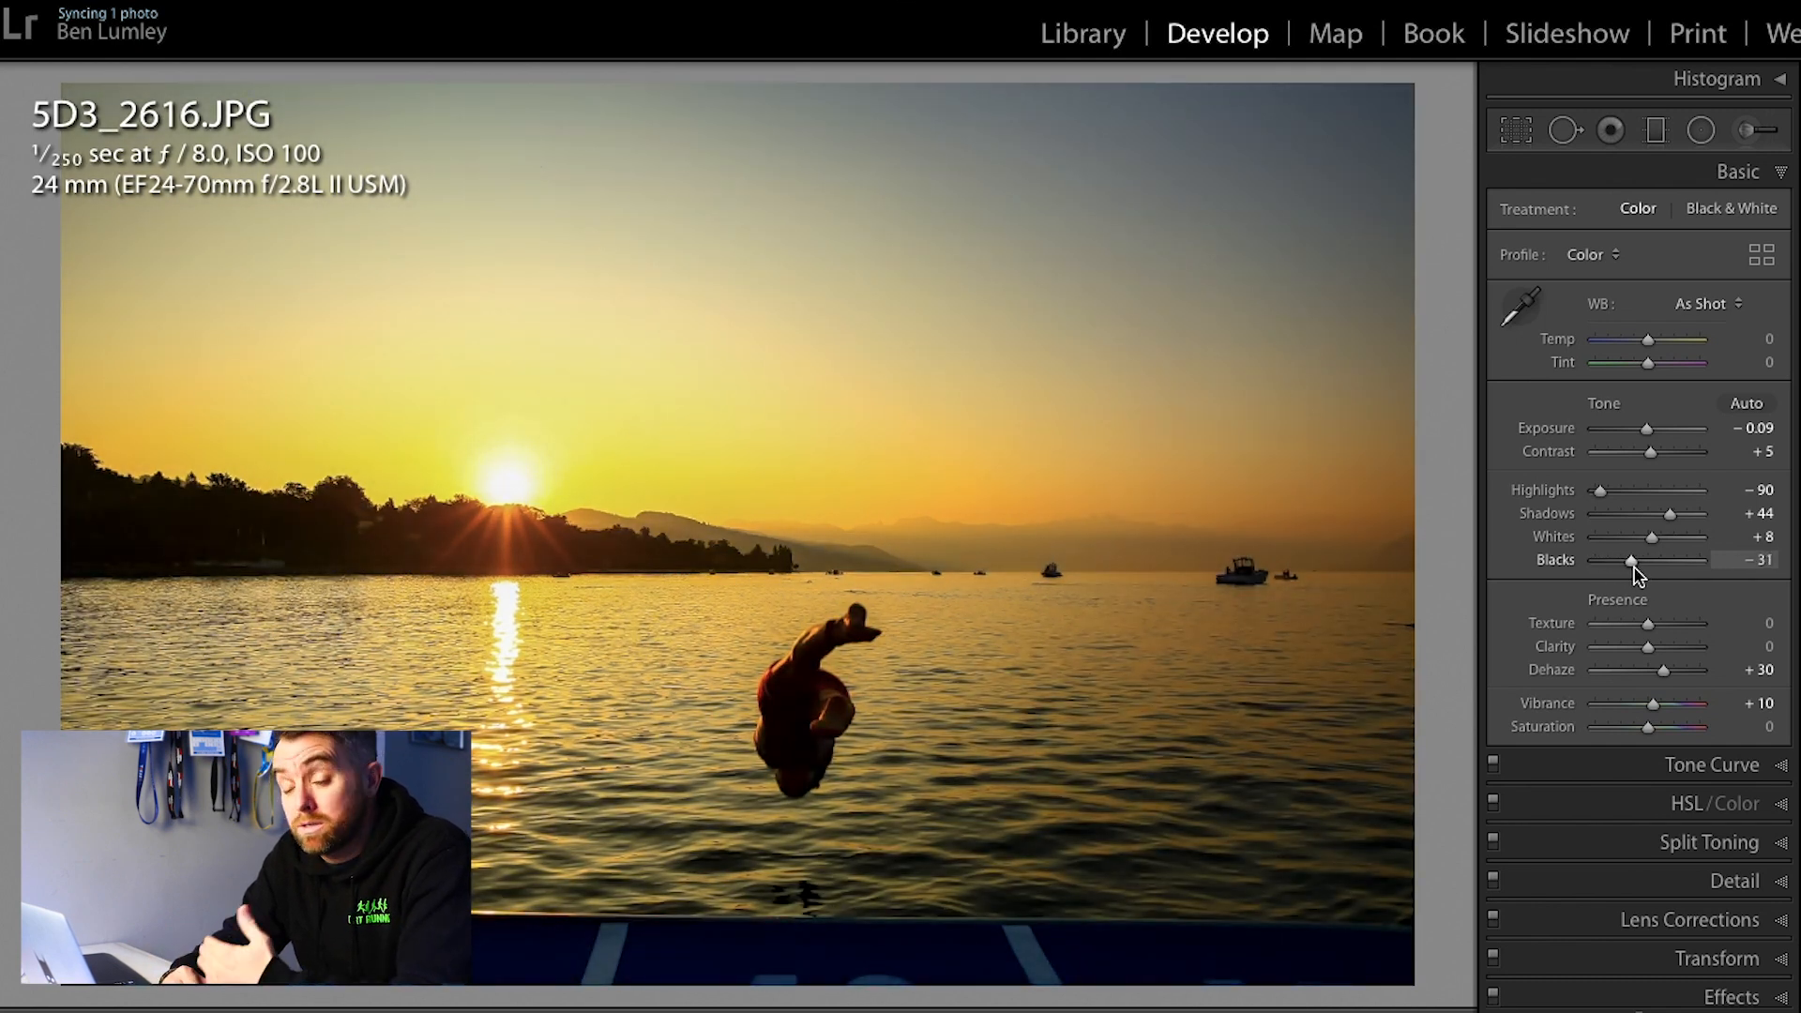
left_click_drag(1646, 435, 1643, 437)
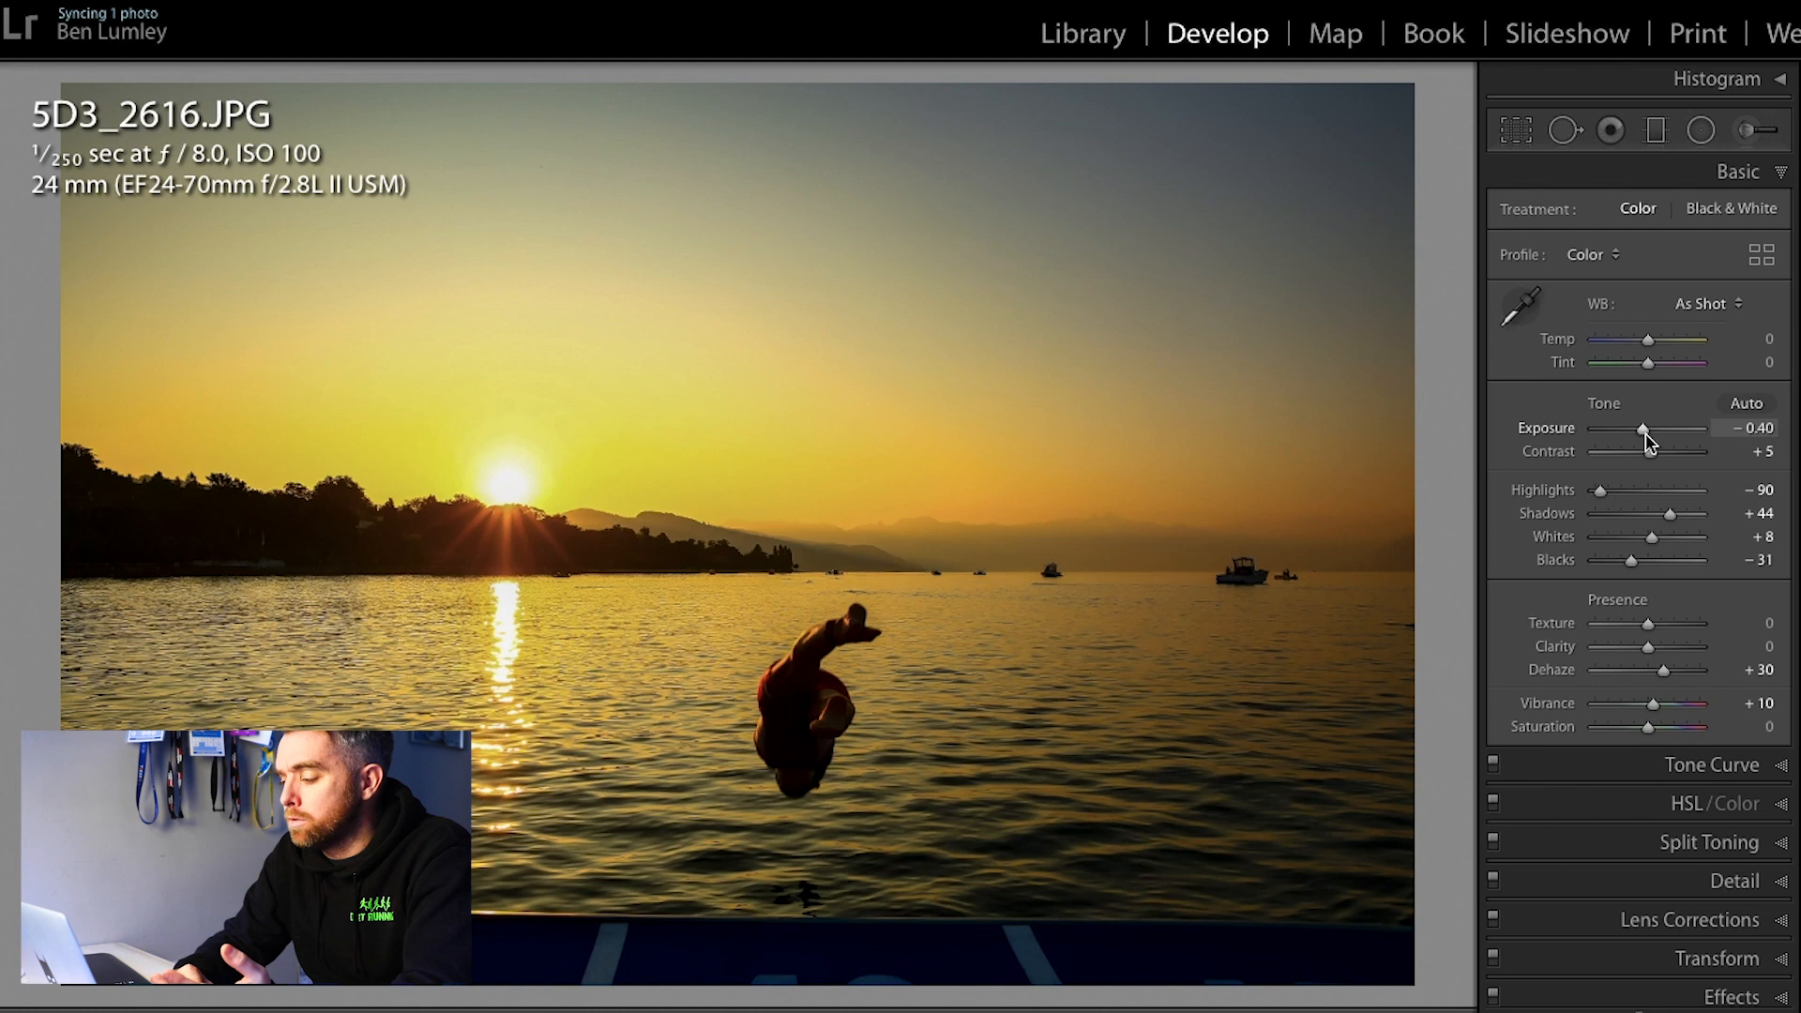
Step: Push the Blacks down to −100 and back up to −41, and set the Vibrance to +8
left_click_drag(1632, 560, 1618, 567)
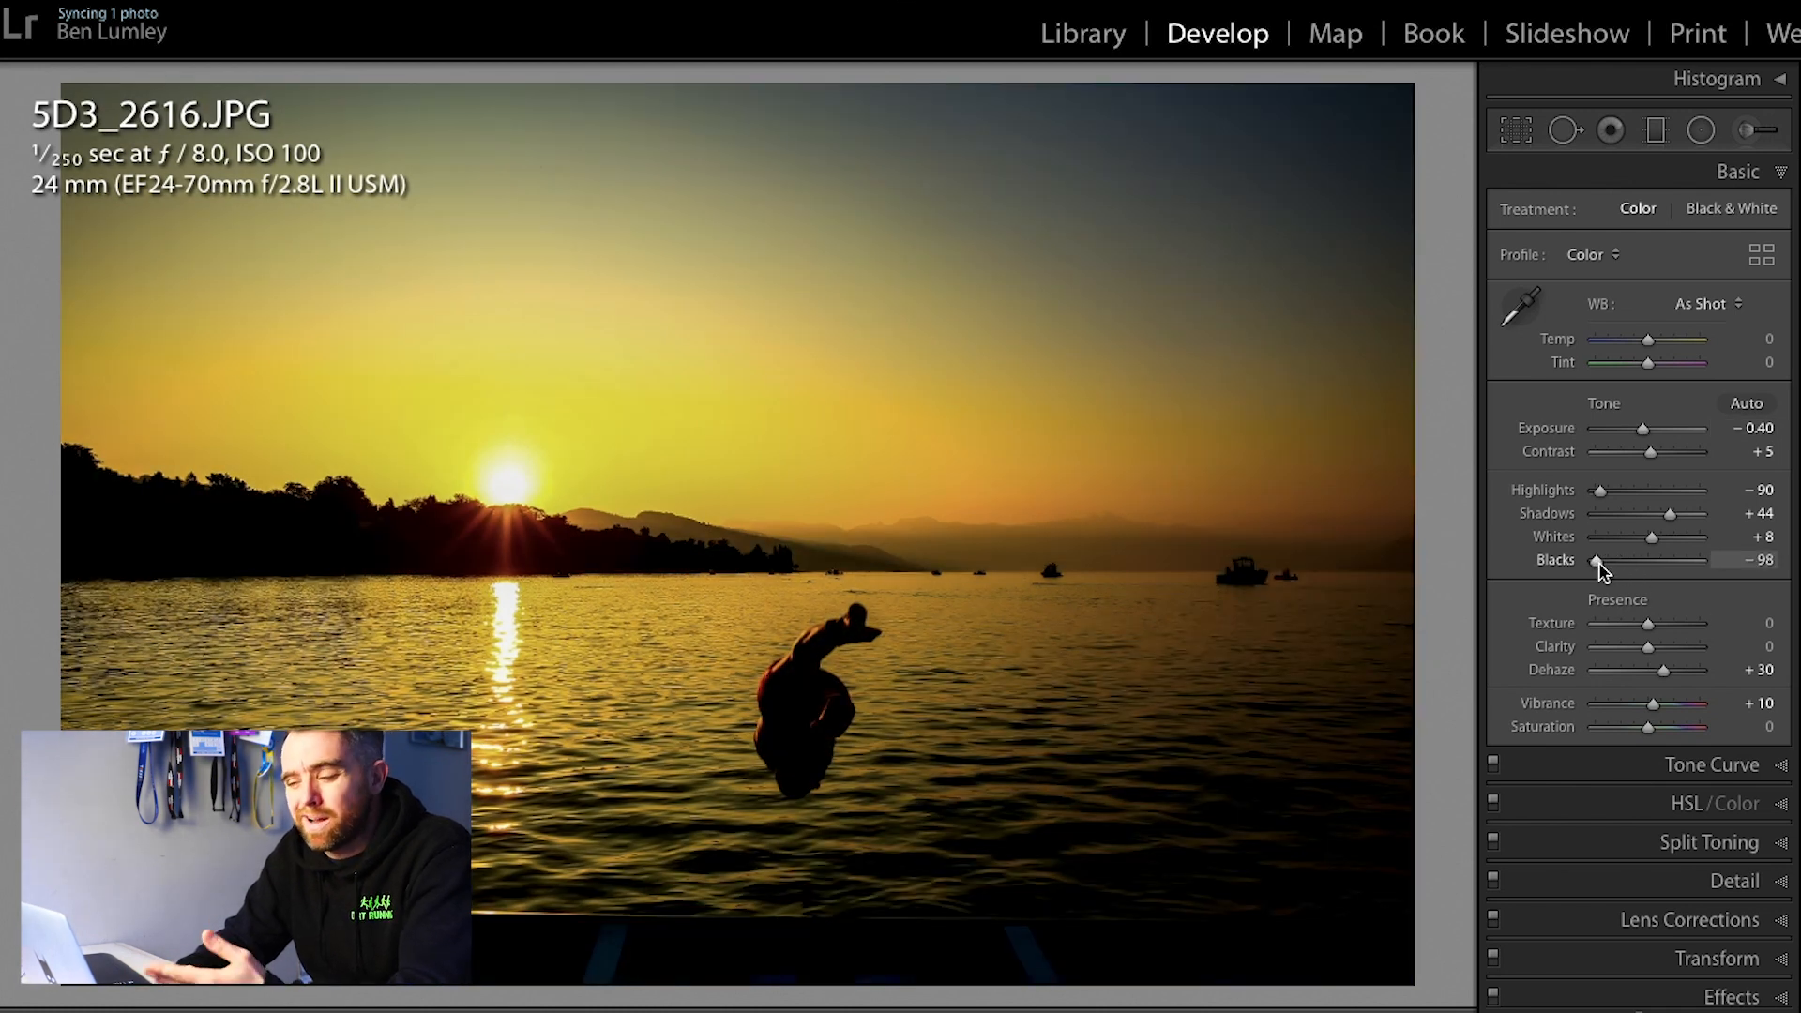
left_click_drag(1598, 561, 1573, 565)
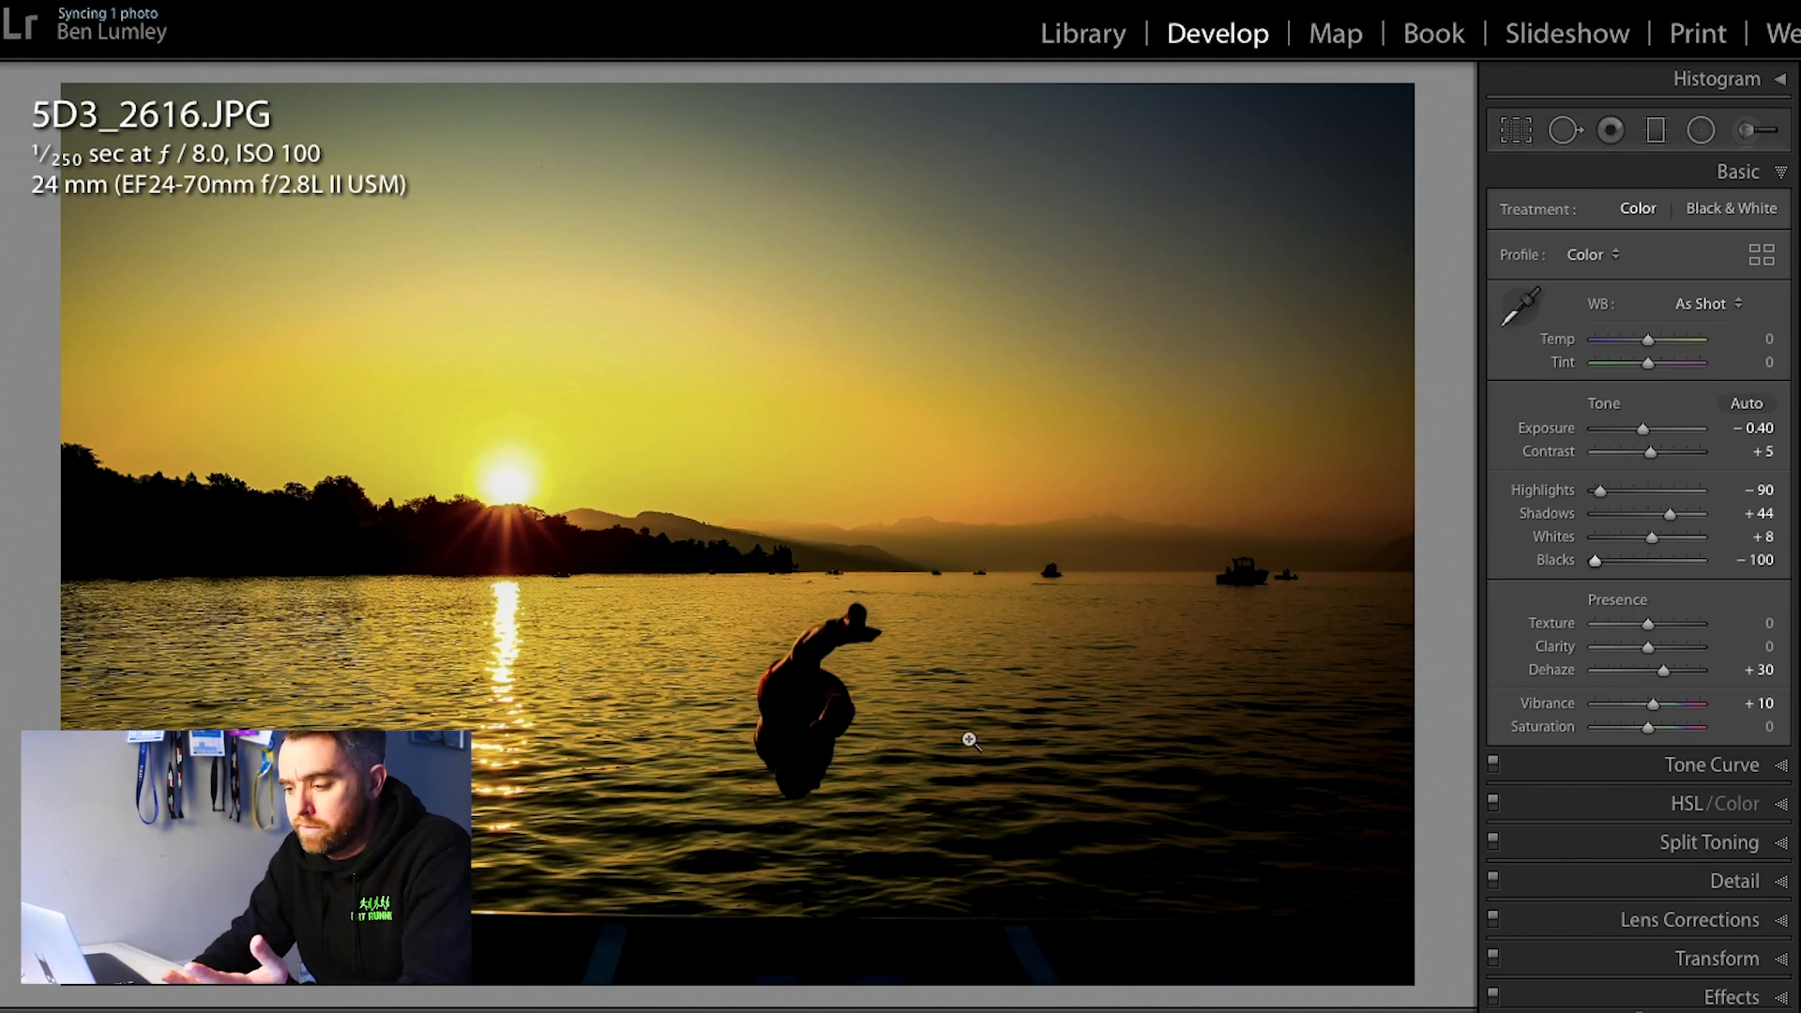
left_click_drag(1598, 570, 1626, 575)
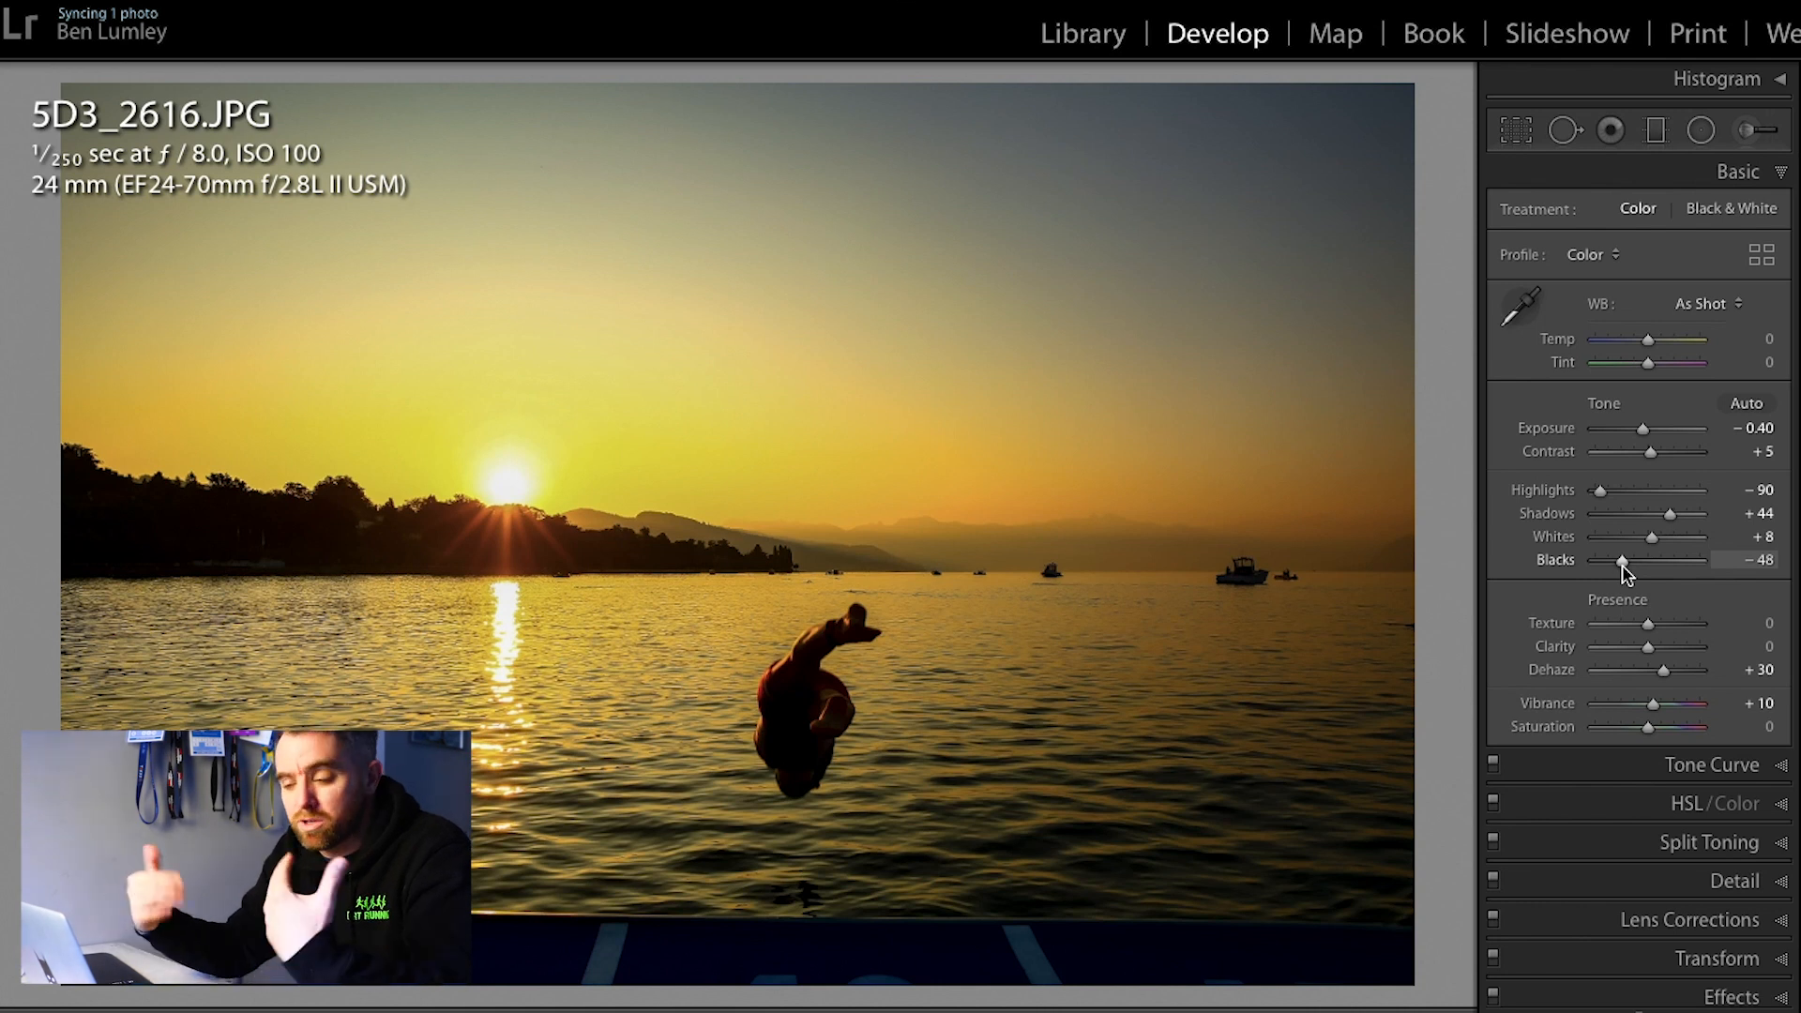
left_click_drag(1623, 565, 1626, 566)
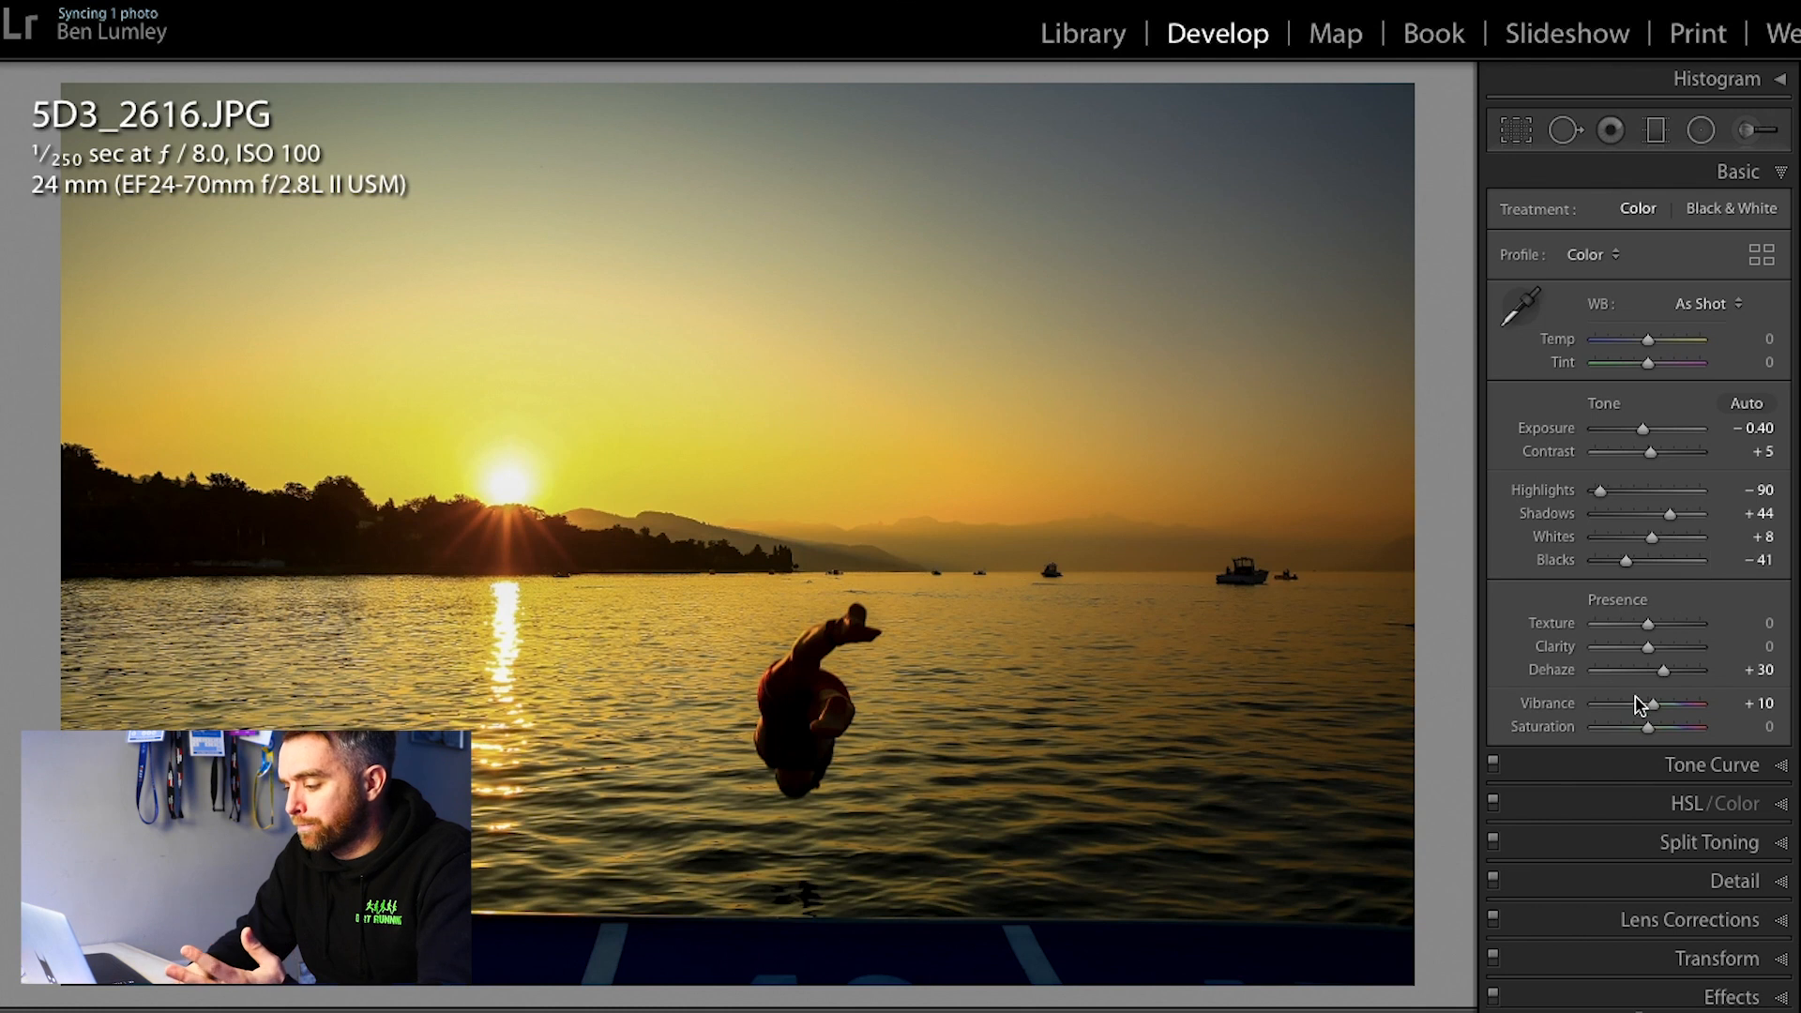
left_click_drag(1653, 711, 1651, 711)
Step: Add a graduated filter from the top of the sky to the horizon with Exposure −0.92 and Dehaze 40
key("m")
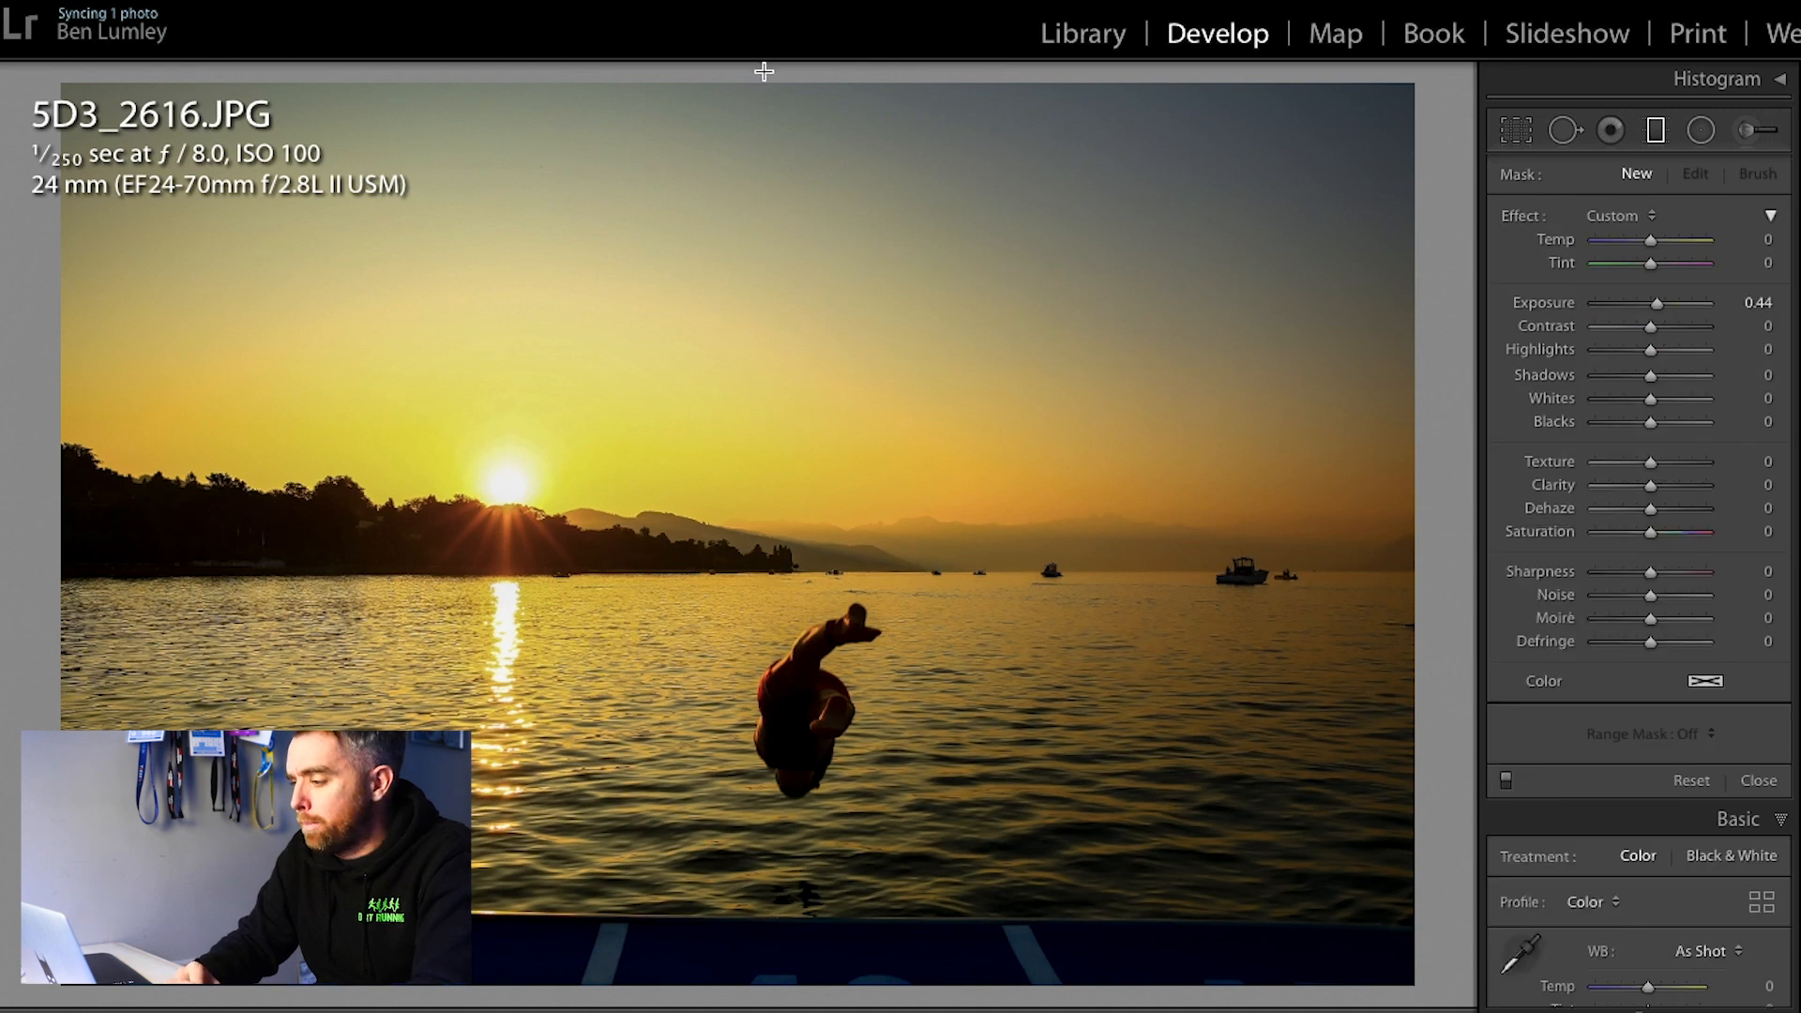
left_click(1637, 302)
left_click_drag(751, 81, 756, 574)
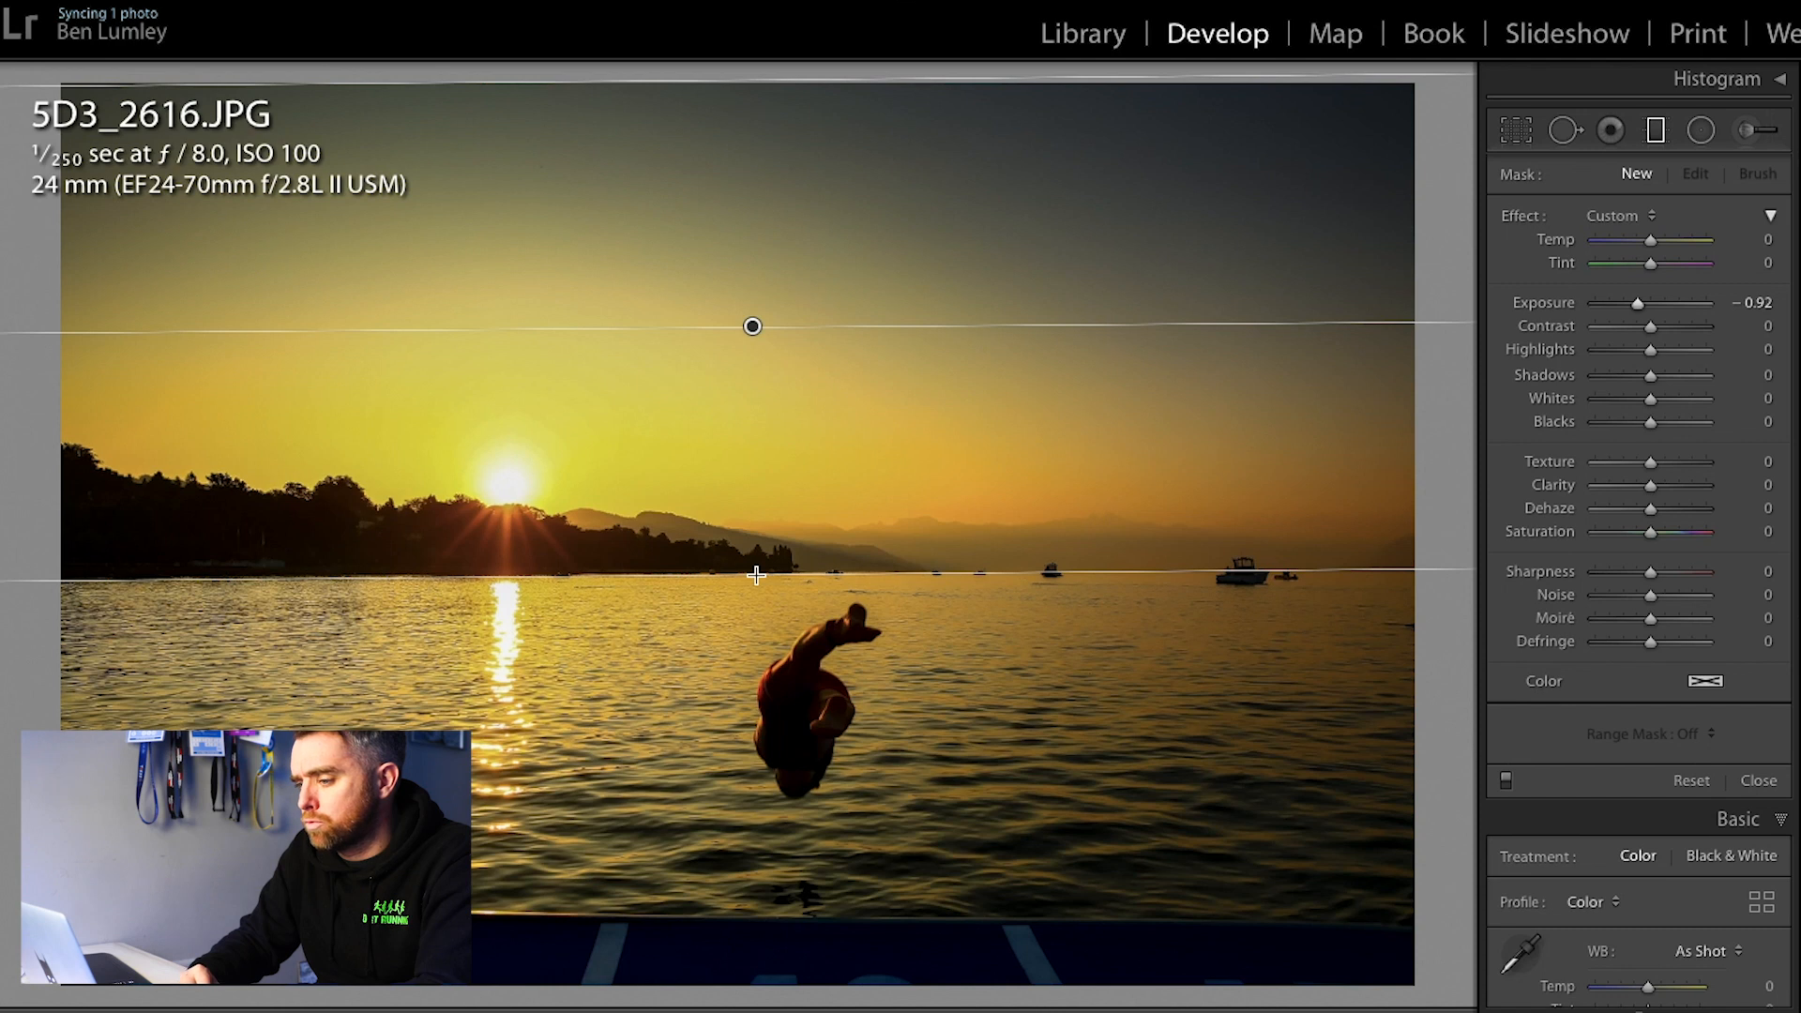
left_click_drag(1653, 514, 1675, 515)
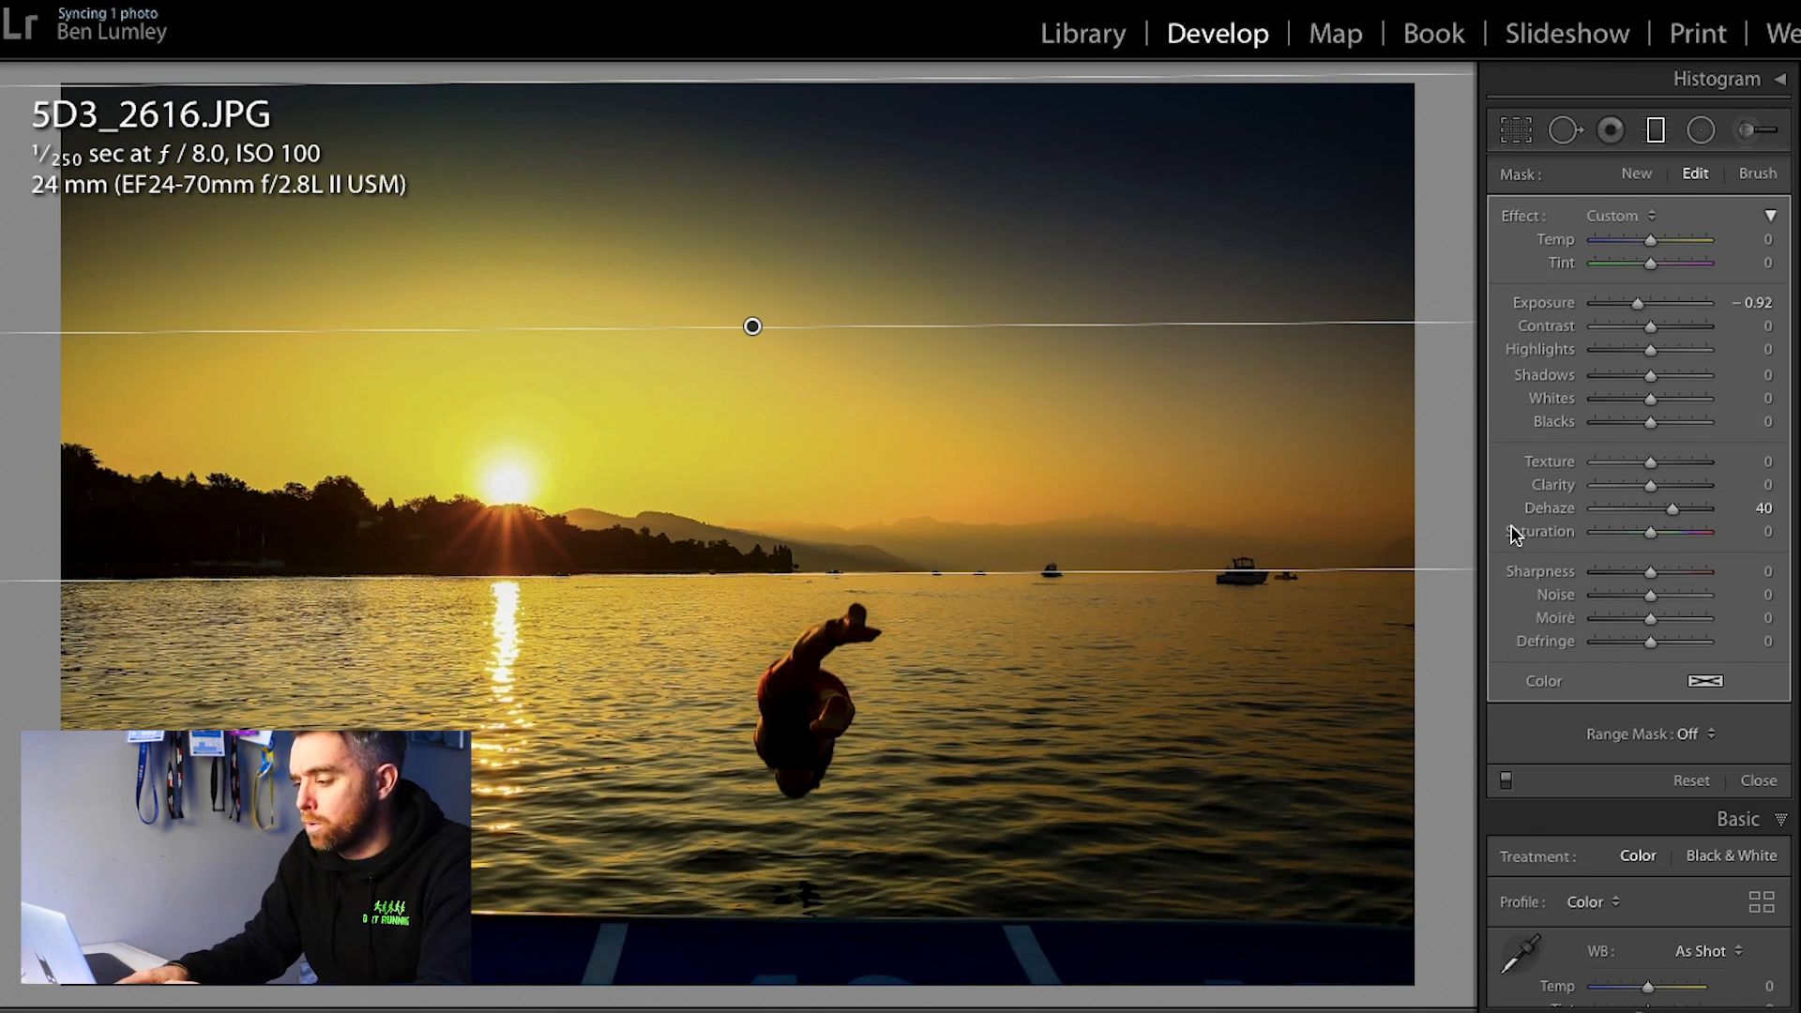
key("Return")
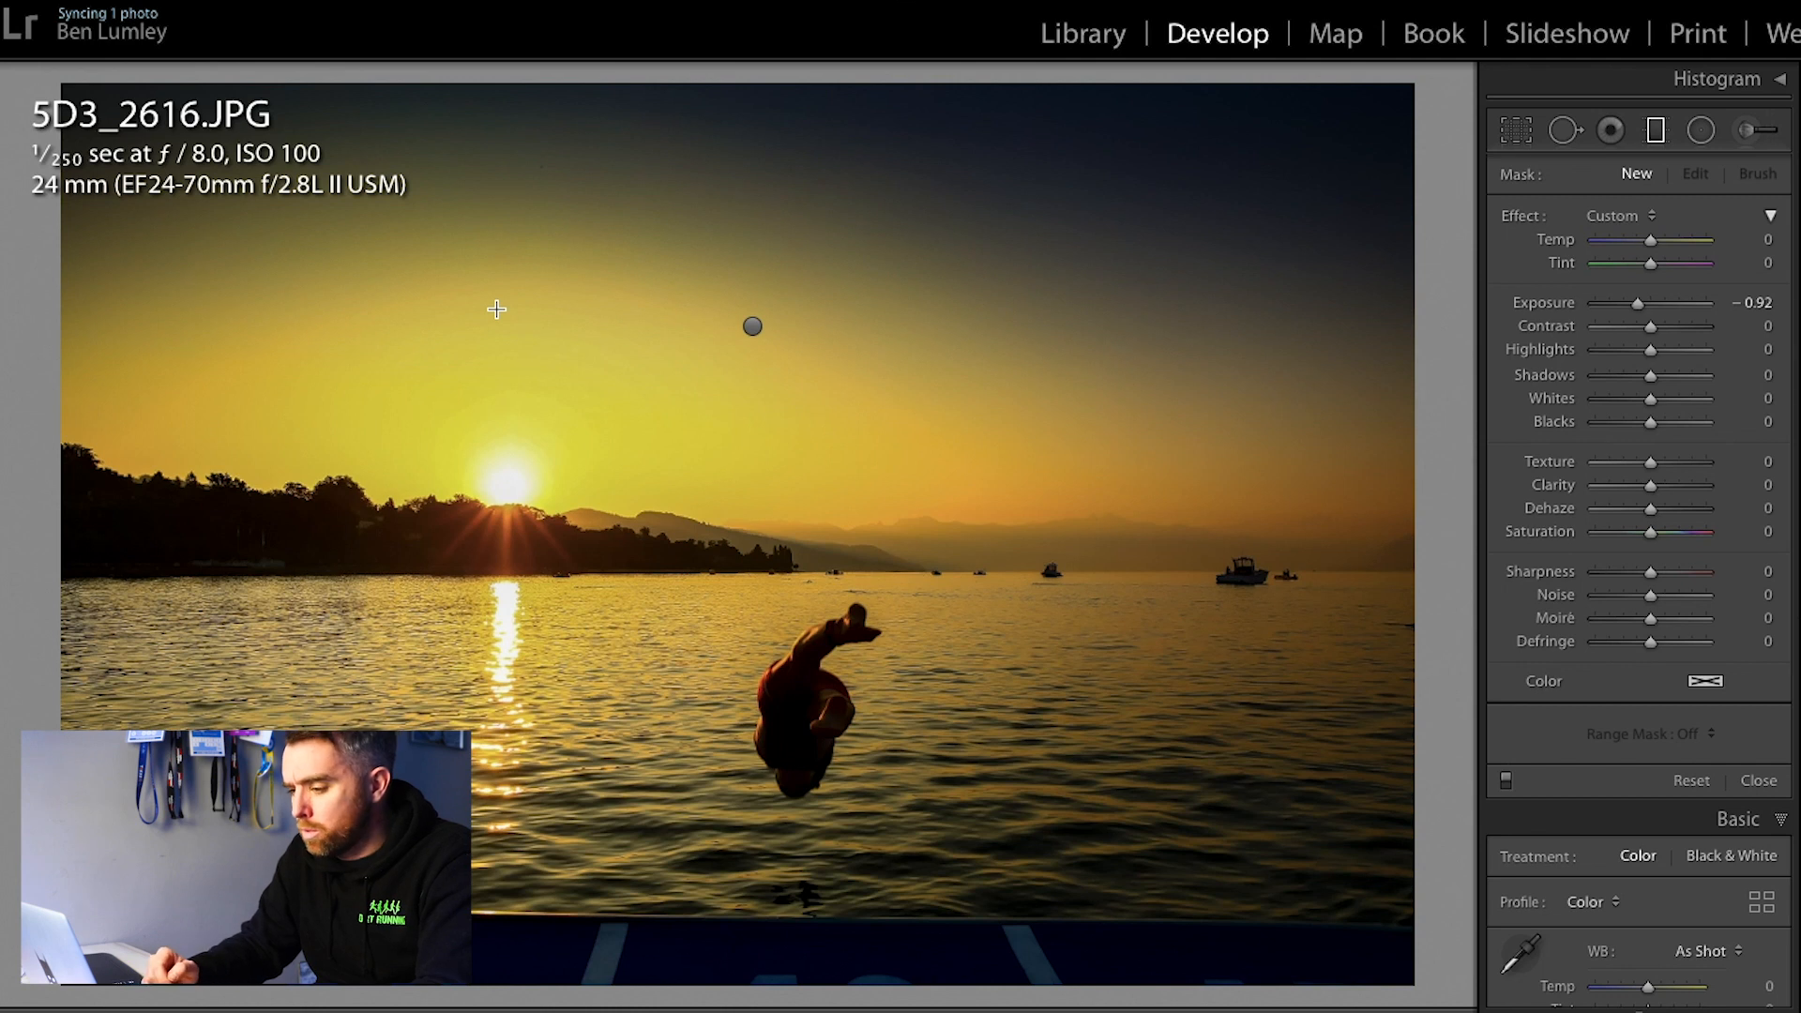
Step: Flag the photo as a pick and close the graduated filter tool
key("p")
key("u")
key("p")
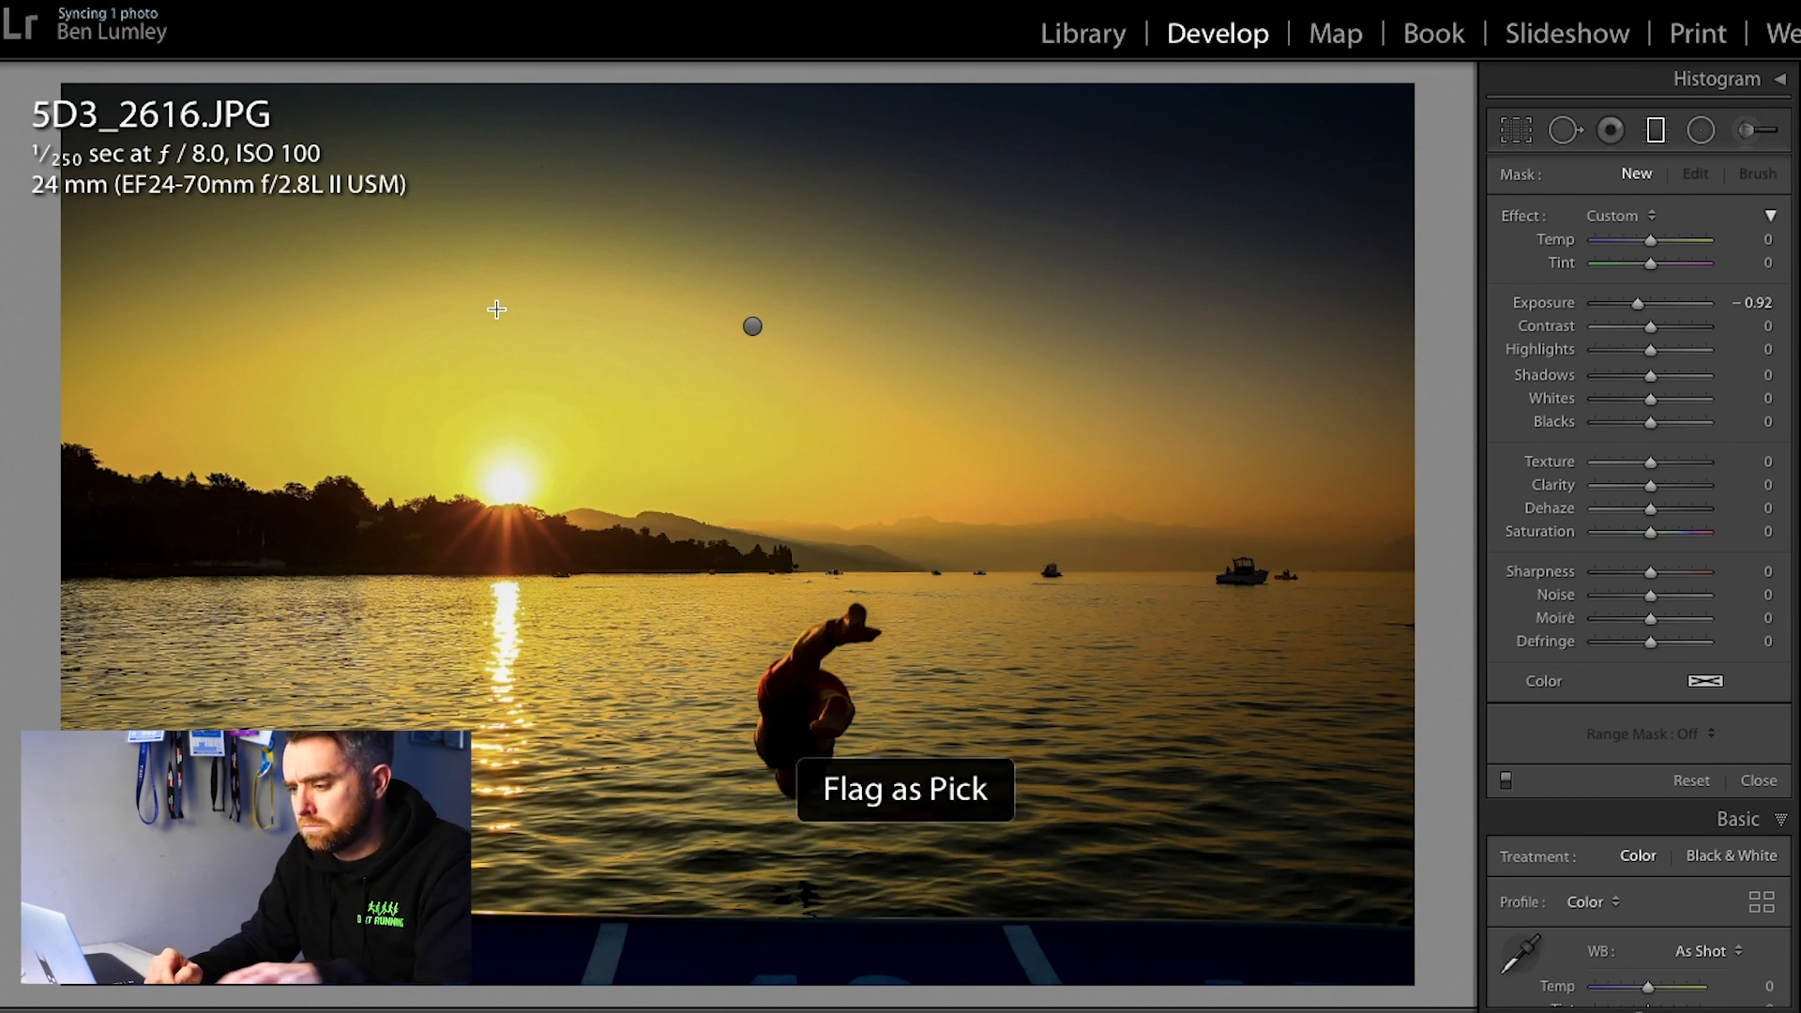
key("m")
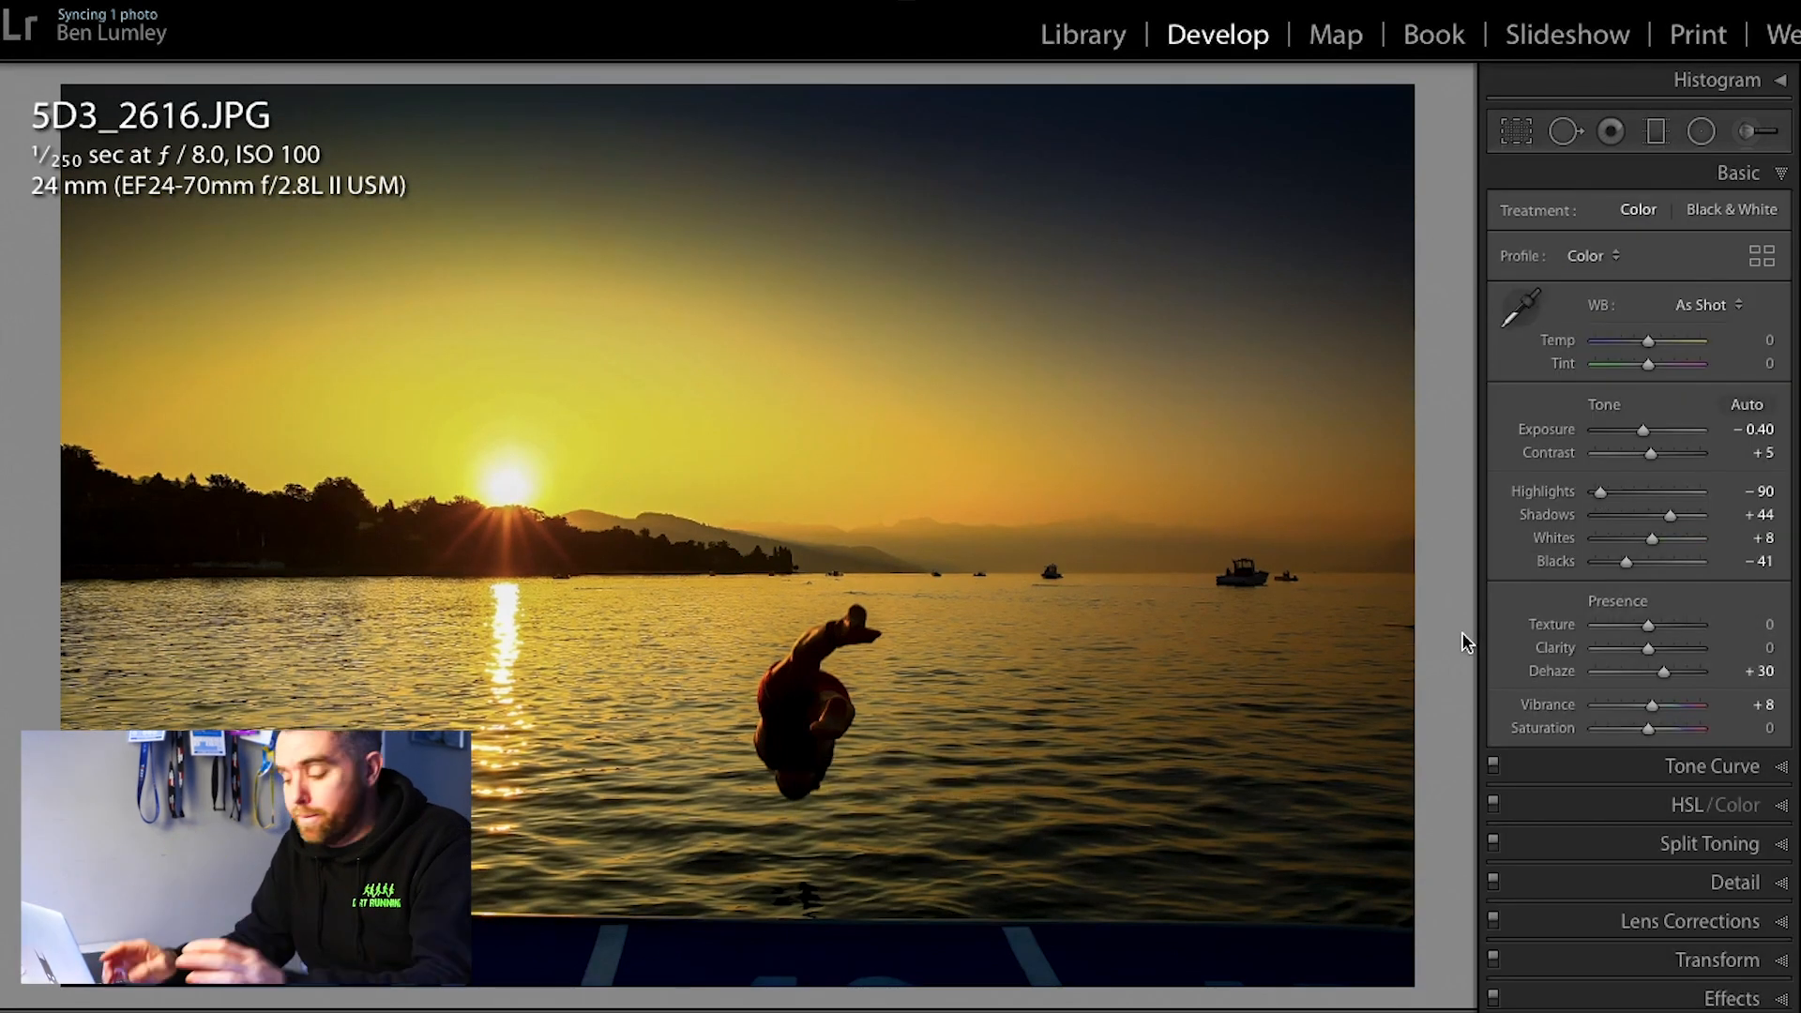
Step: Compare the edited dive photo with its unedited version and return to the edited view
key("backslash")
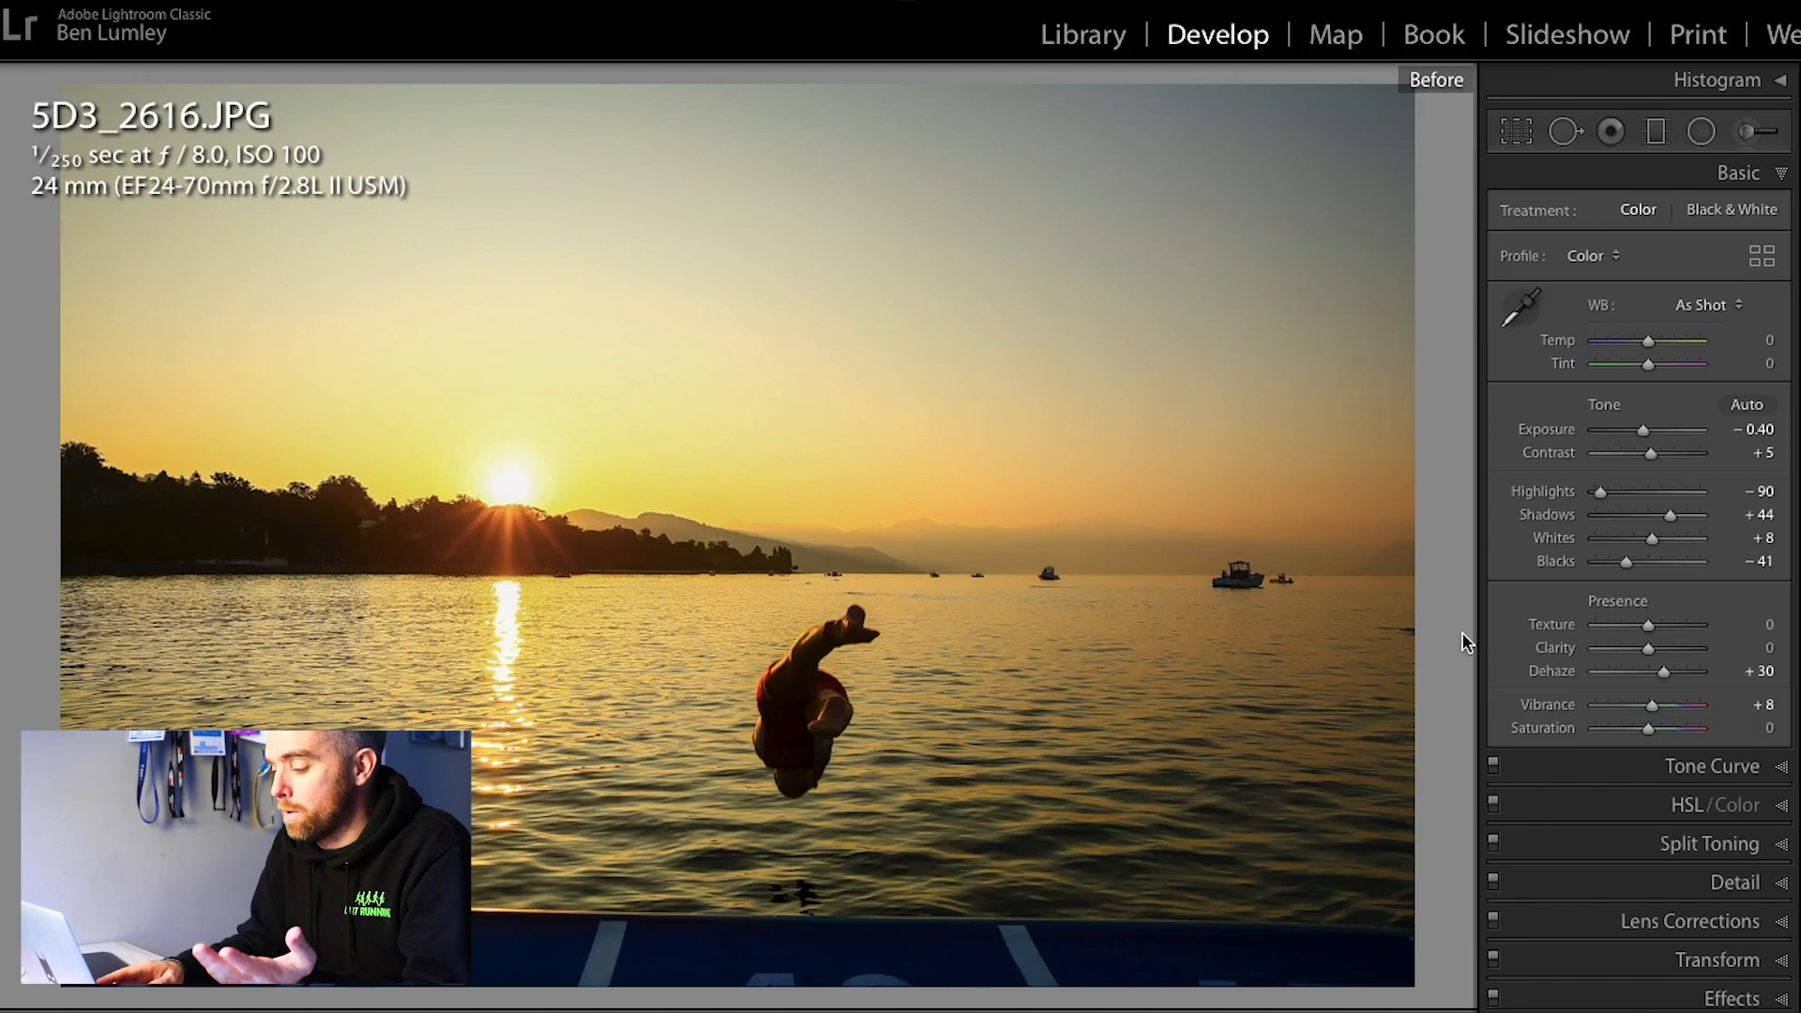
key("backslash")
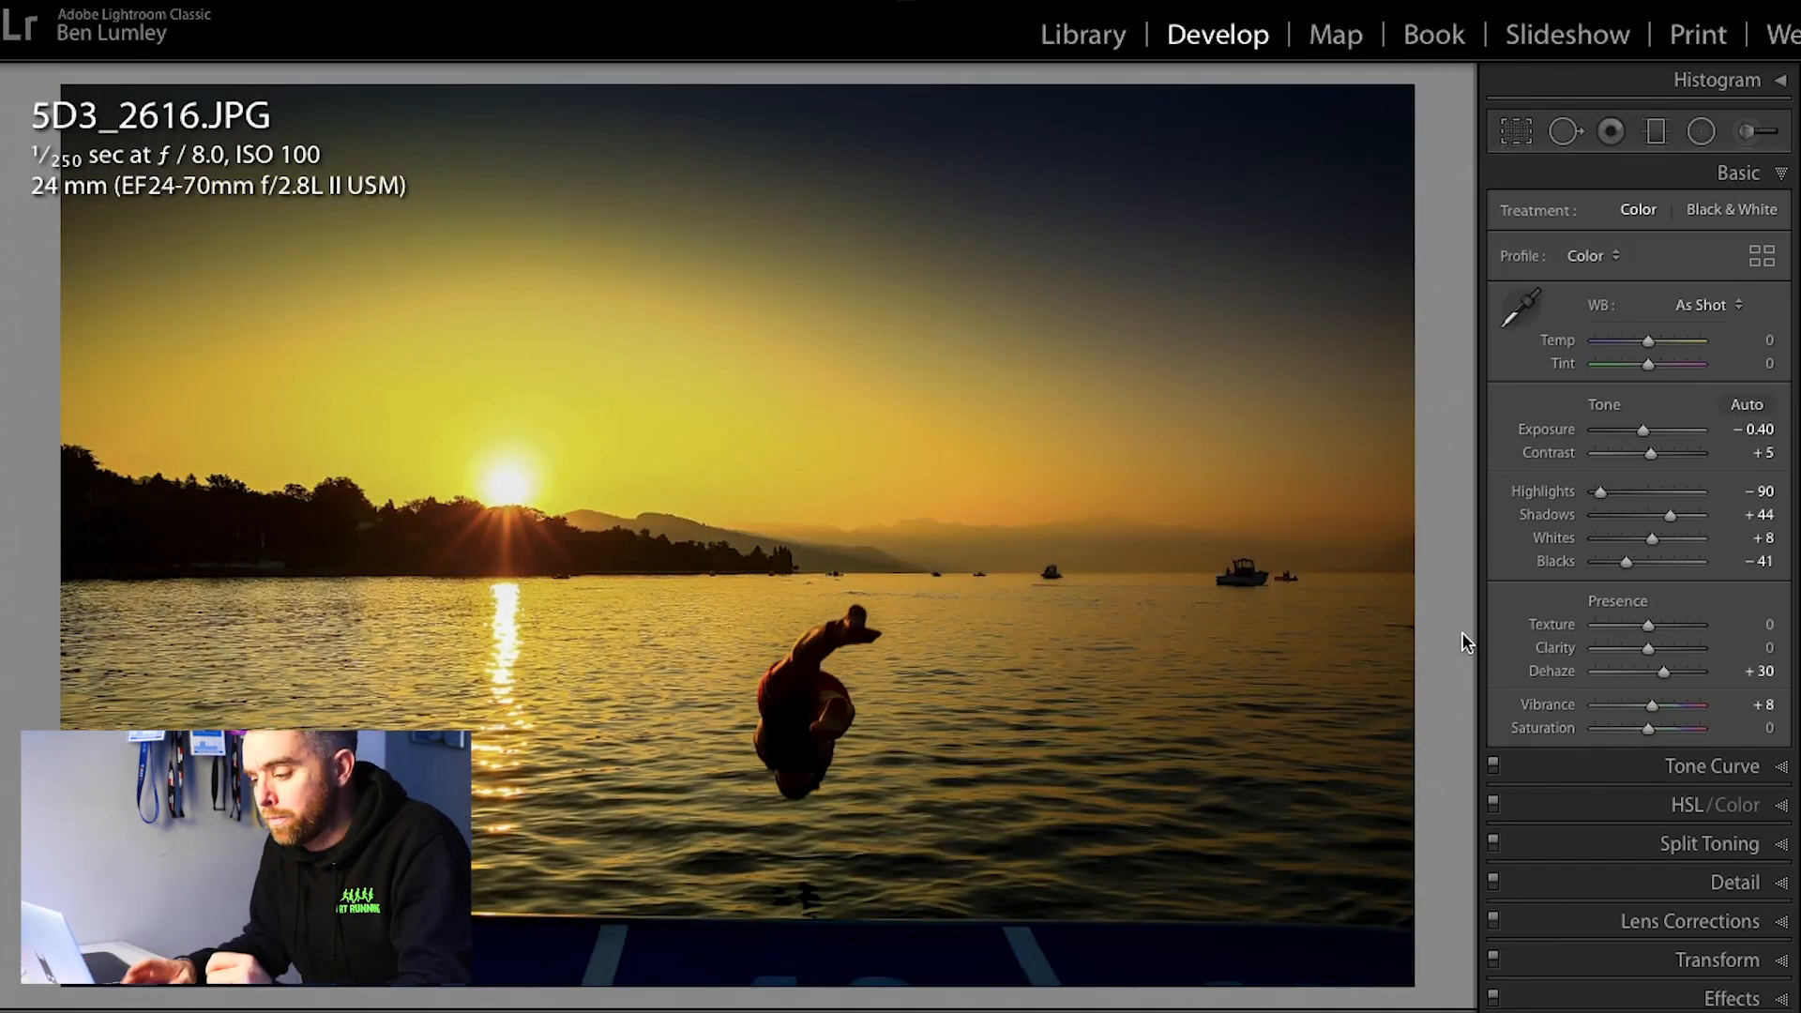
Step: Go to the swimmers photo 5D3_2898.JPG and straighten it along the water horizon to an angle of about −6.43
key("Right")
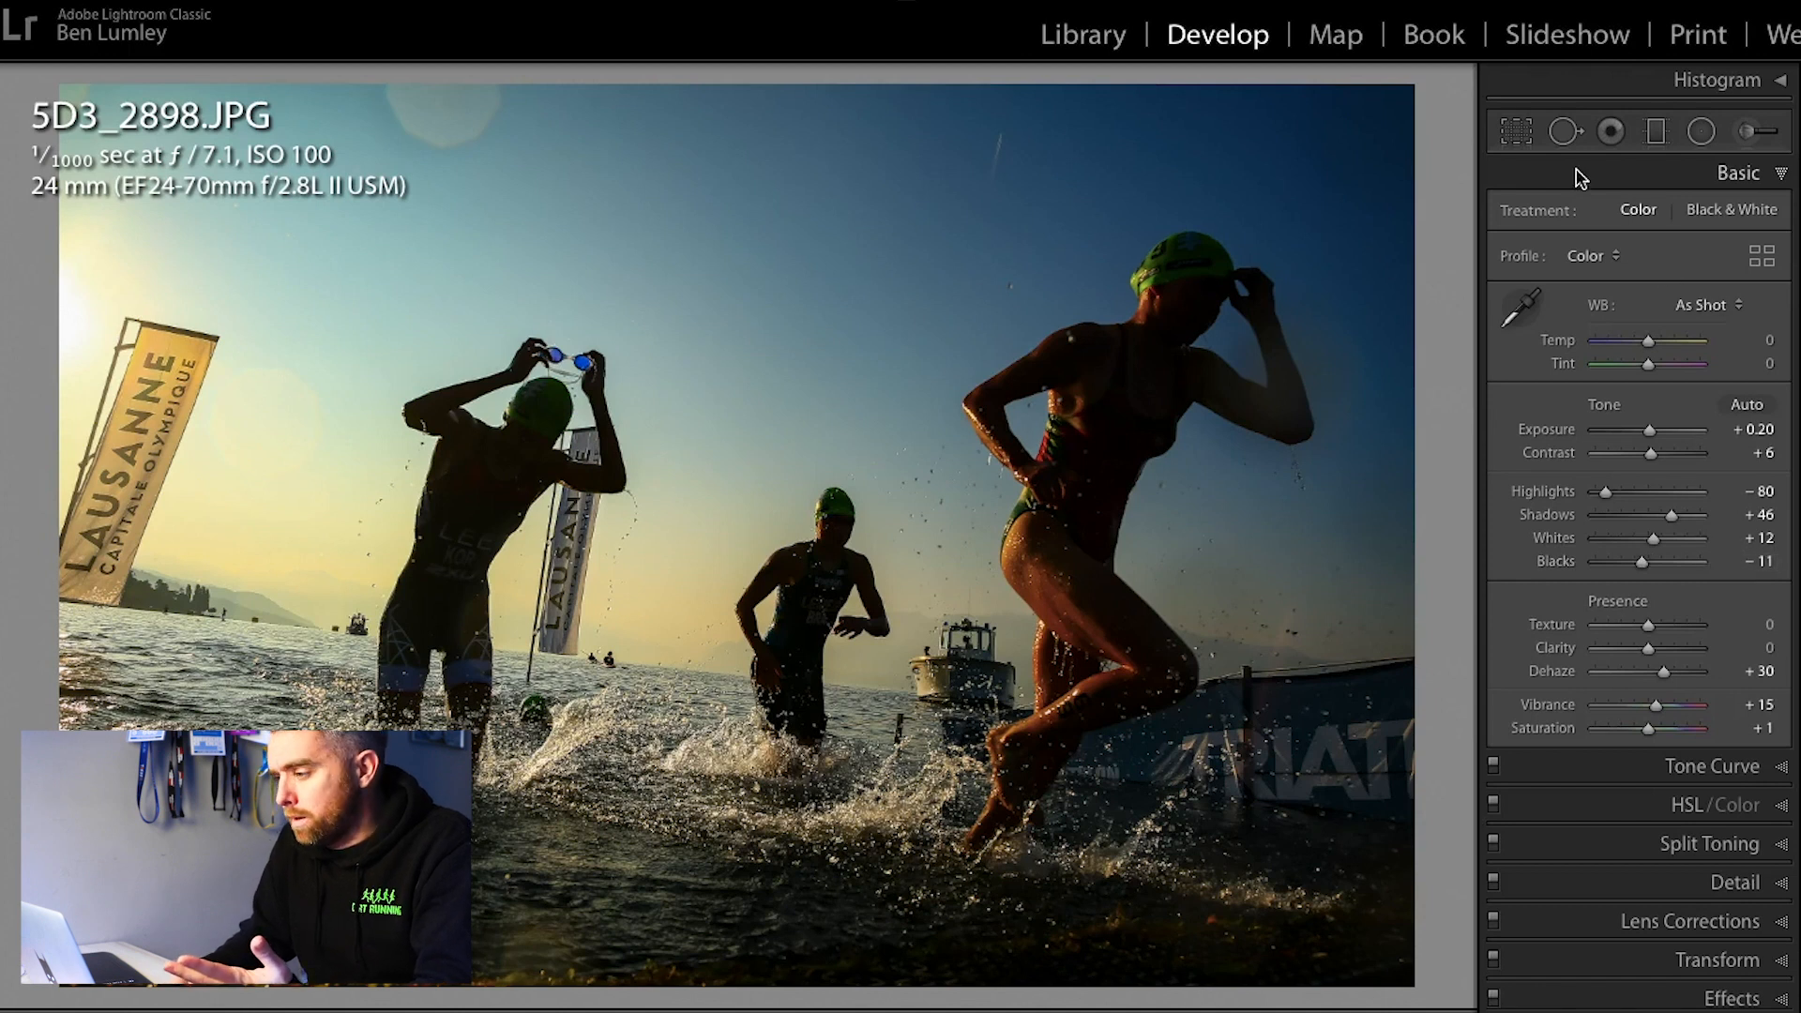
left_click(1534, 138)
left_click(1512, 290)
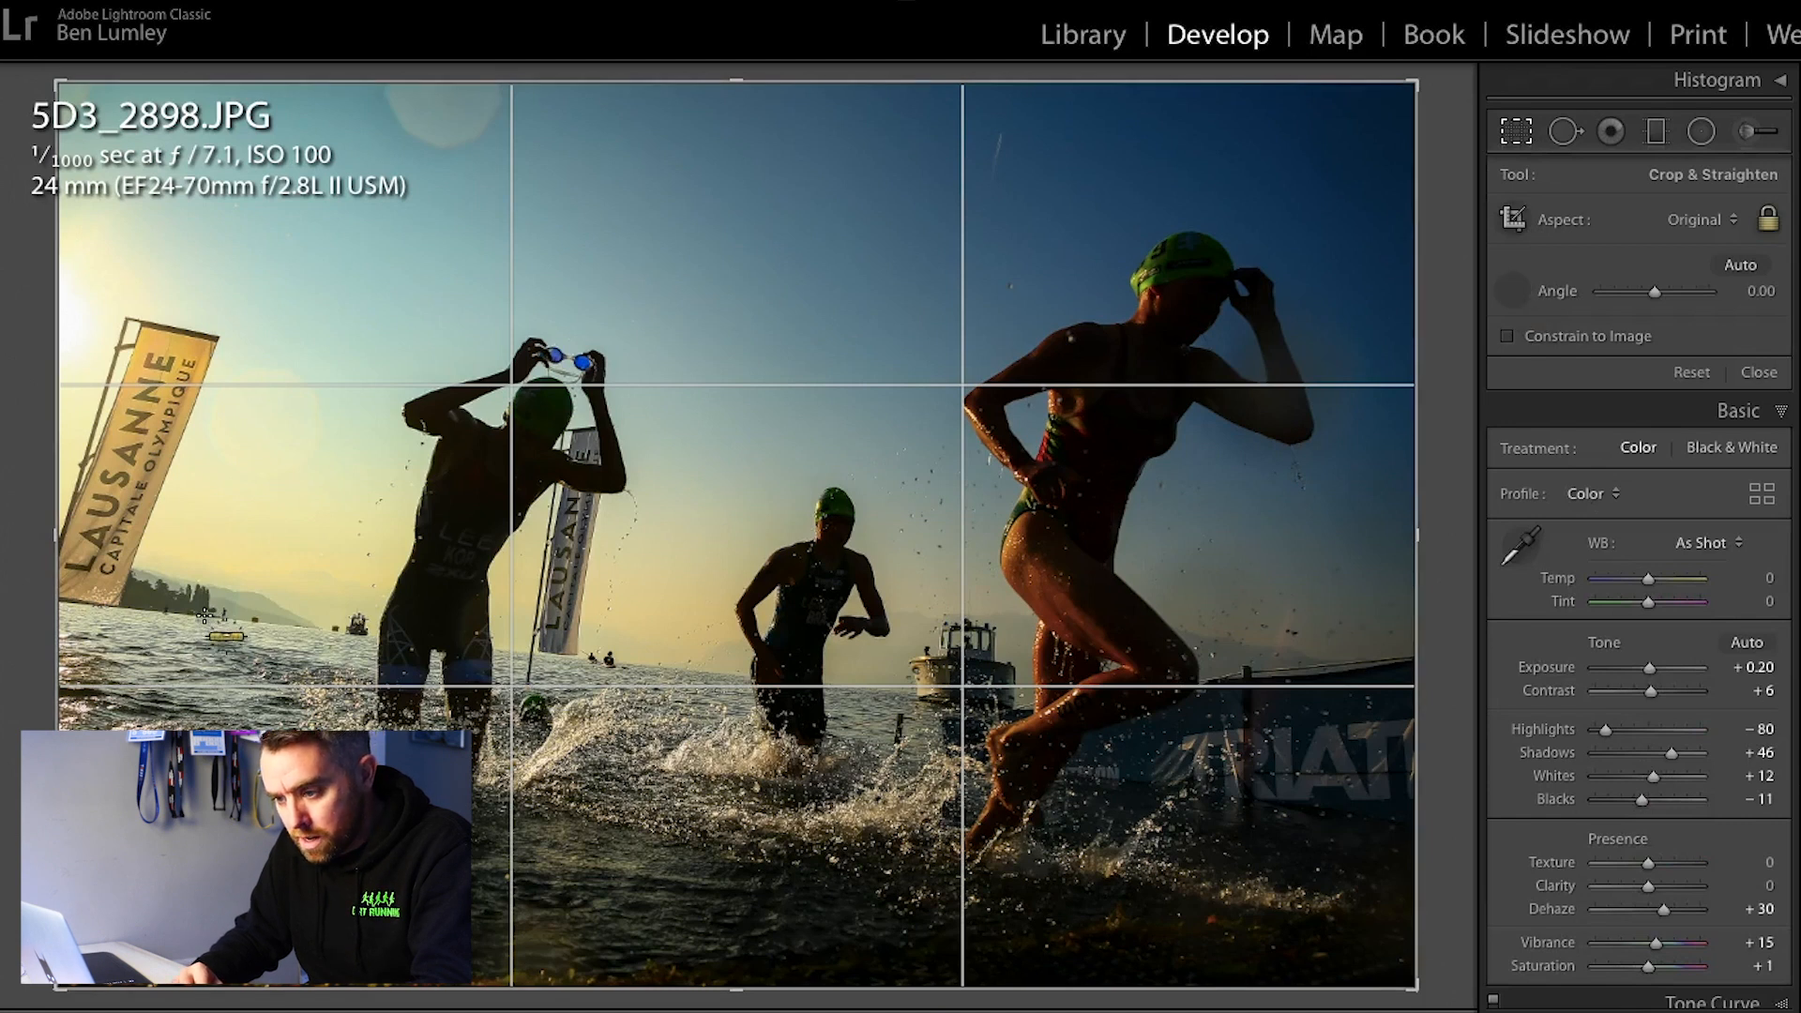
left_click_drag(203, 614, 918, 696)
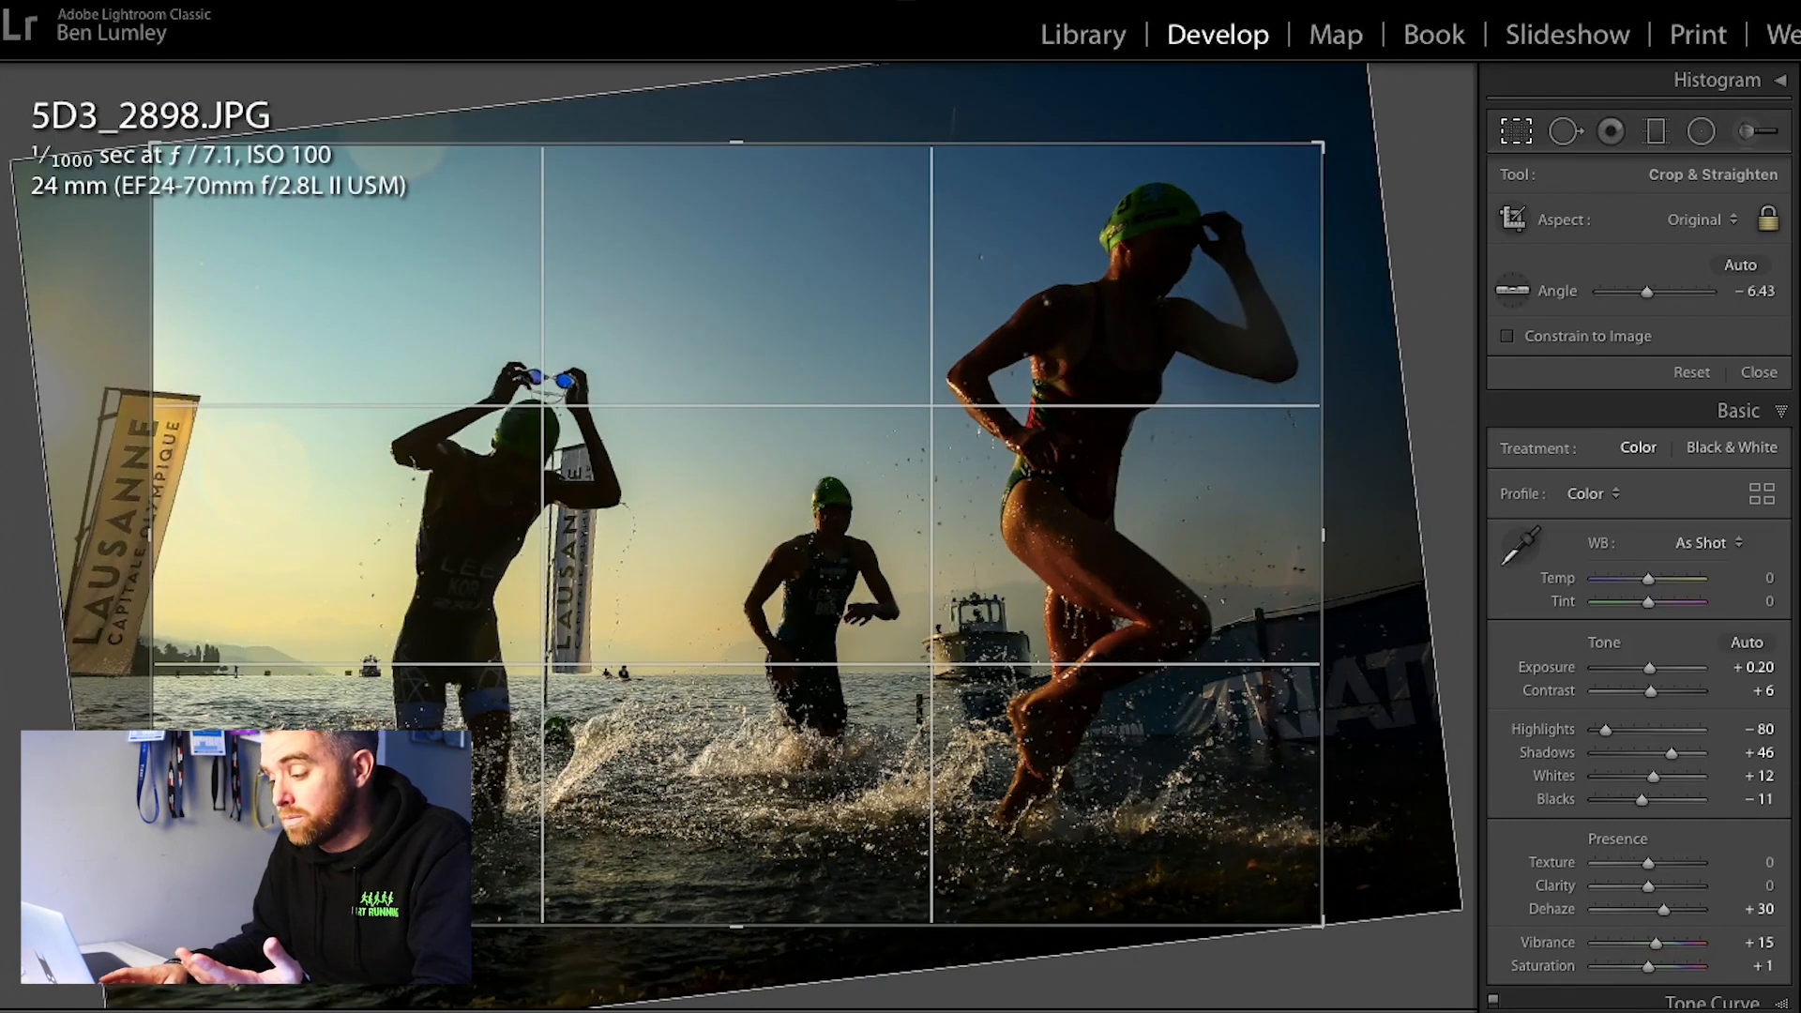
key("Return")
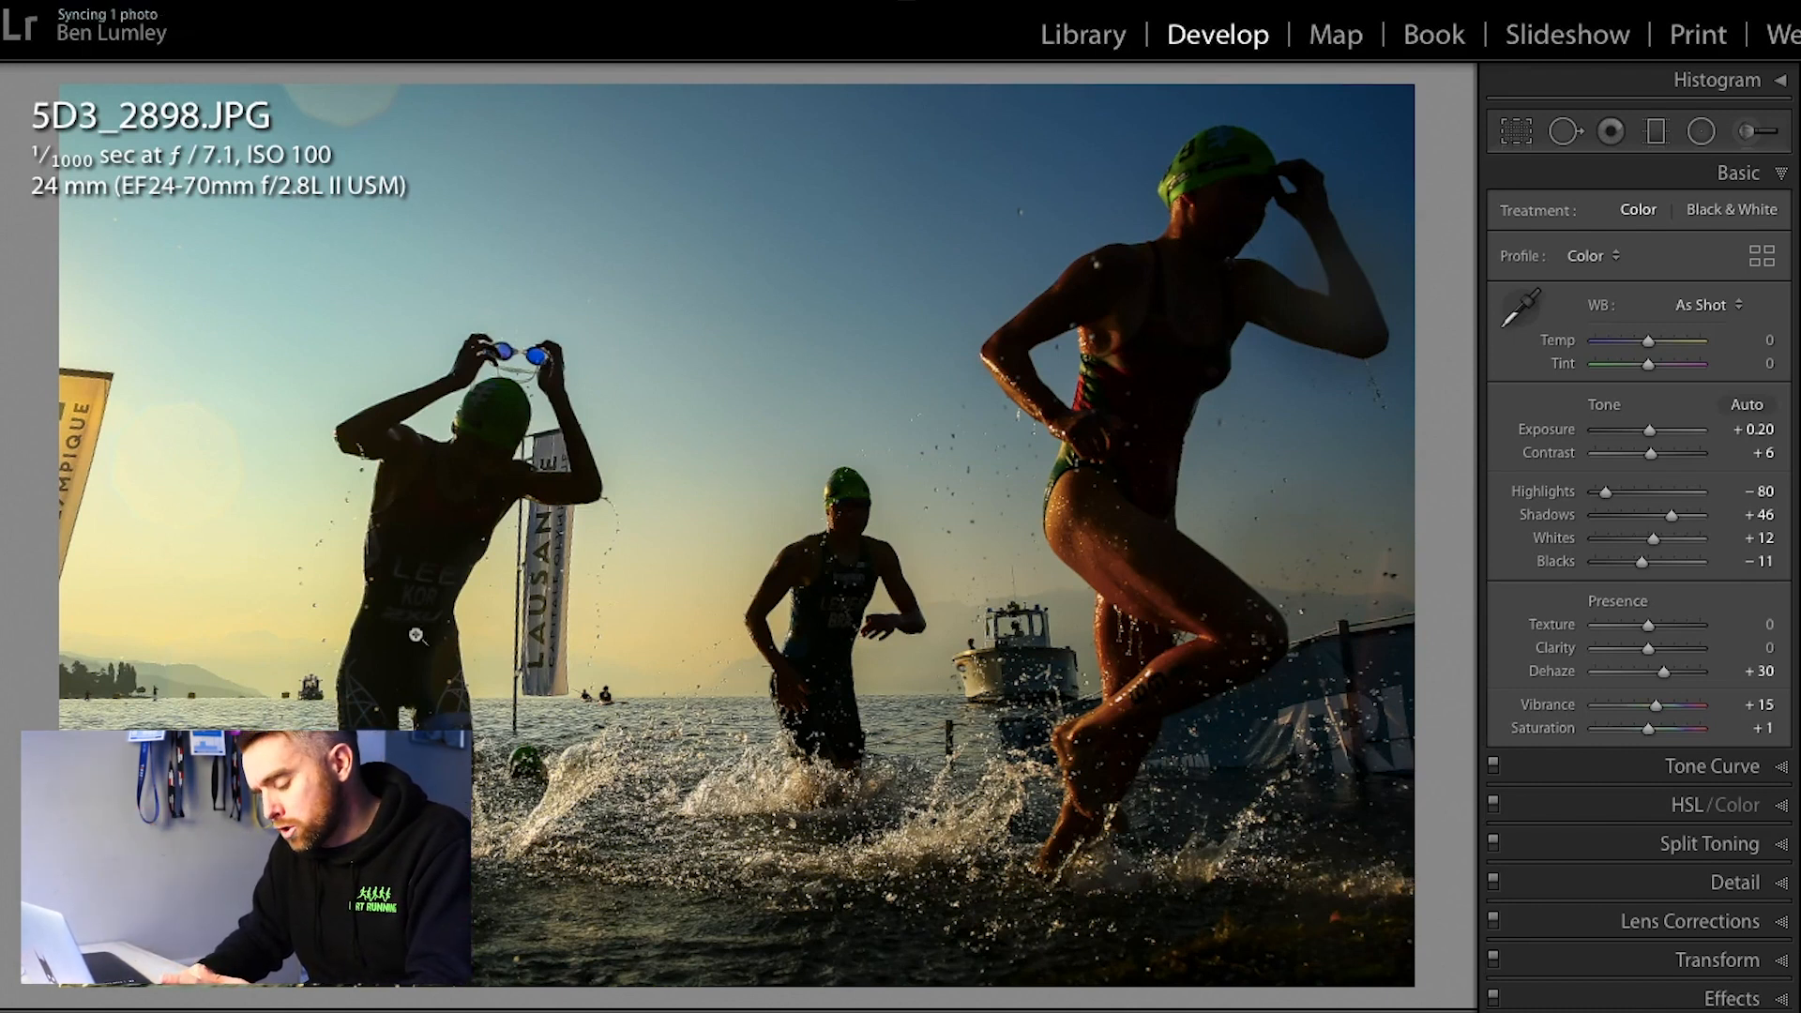
Step: Check the water splash at close zoom, and set the swimmers photo's Blacks to −71 and Vibrance to +17
left_click(628, 743)
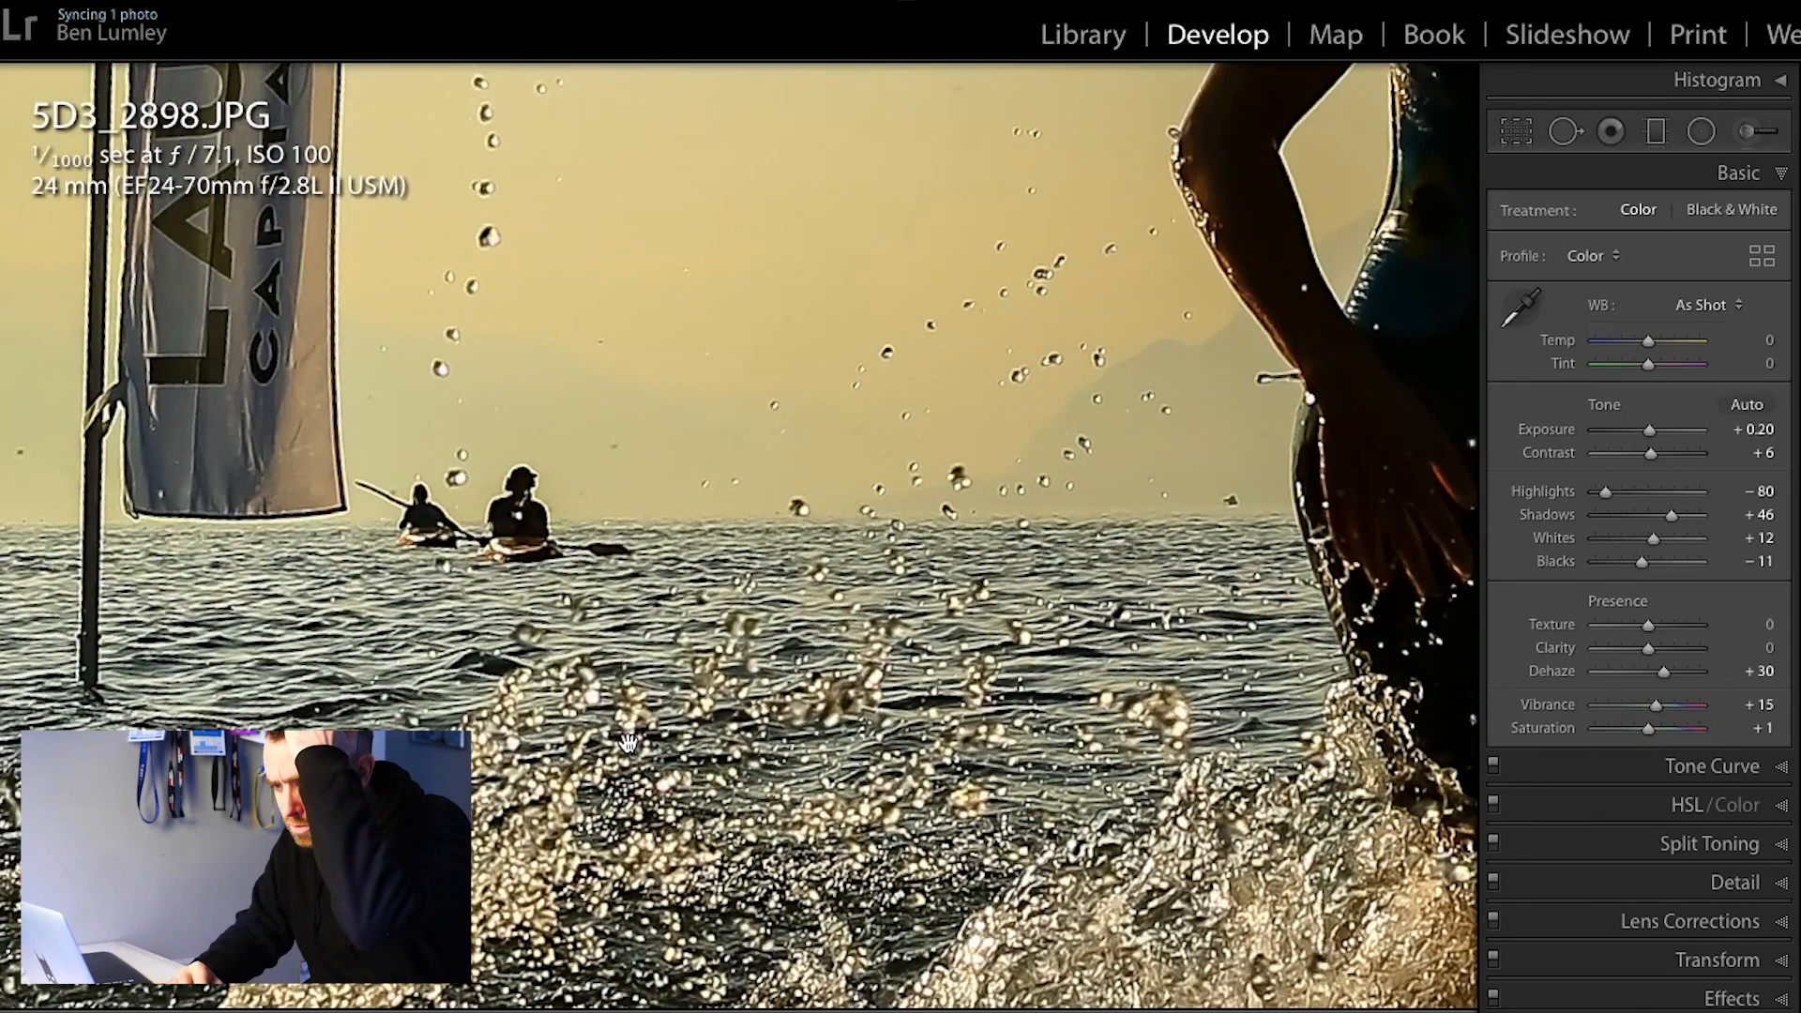
left_click(793, 499)
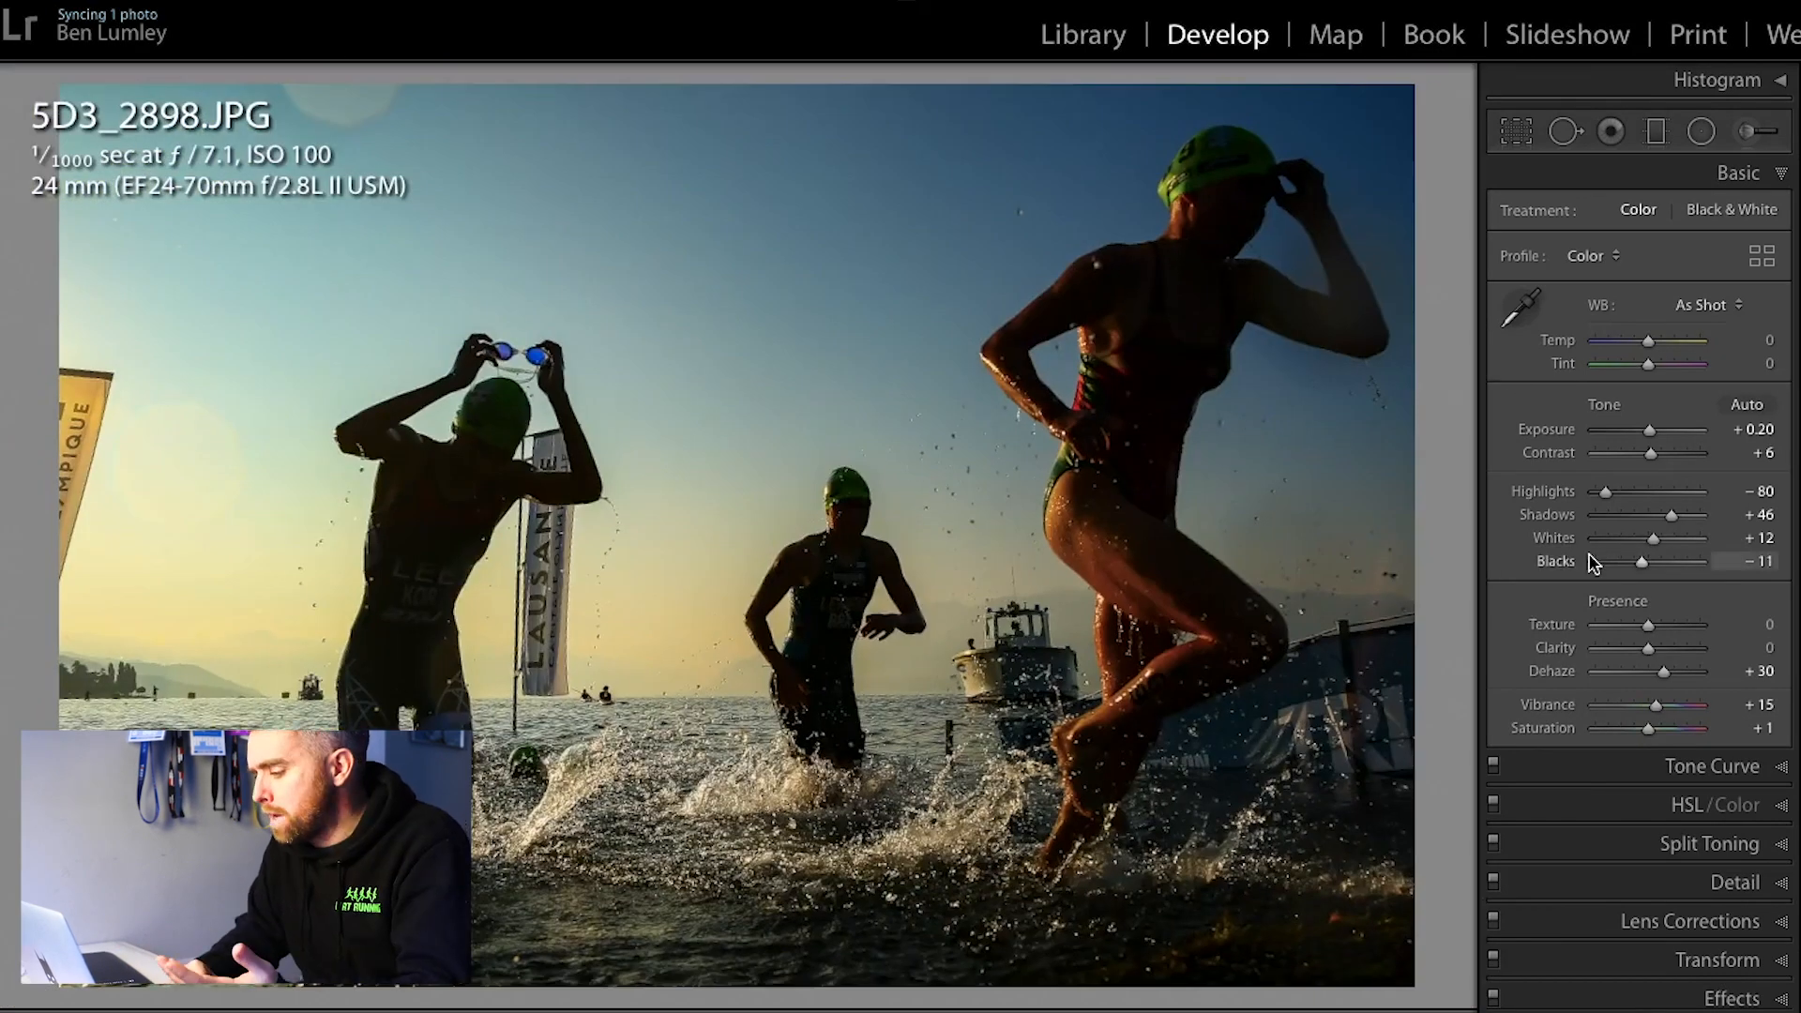
left_click_drag(1640, 563, 1610, 574)
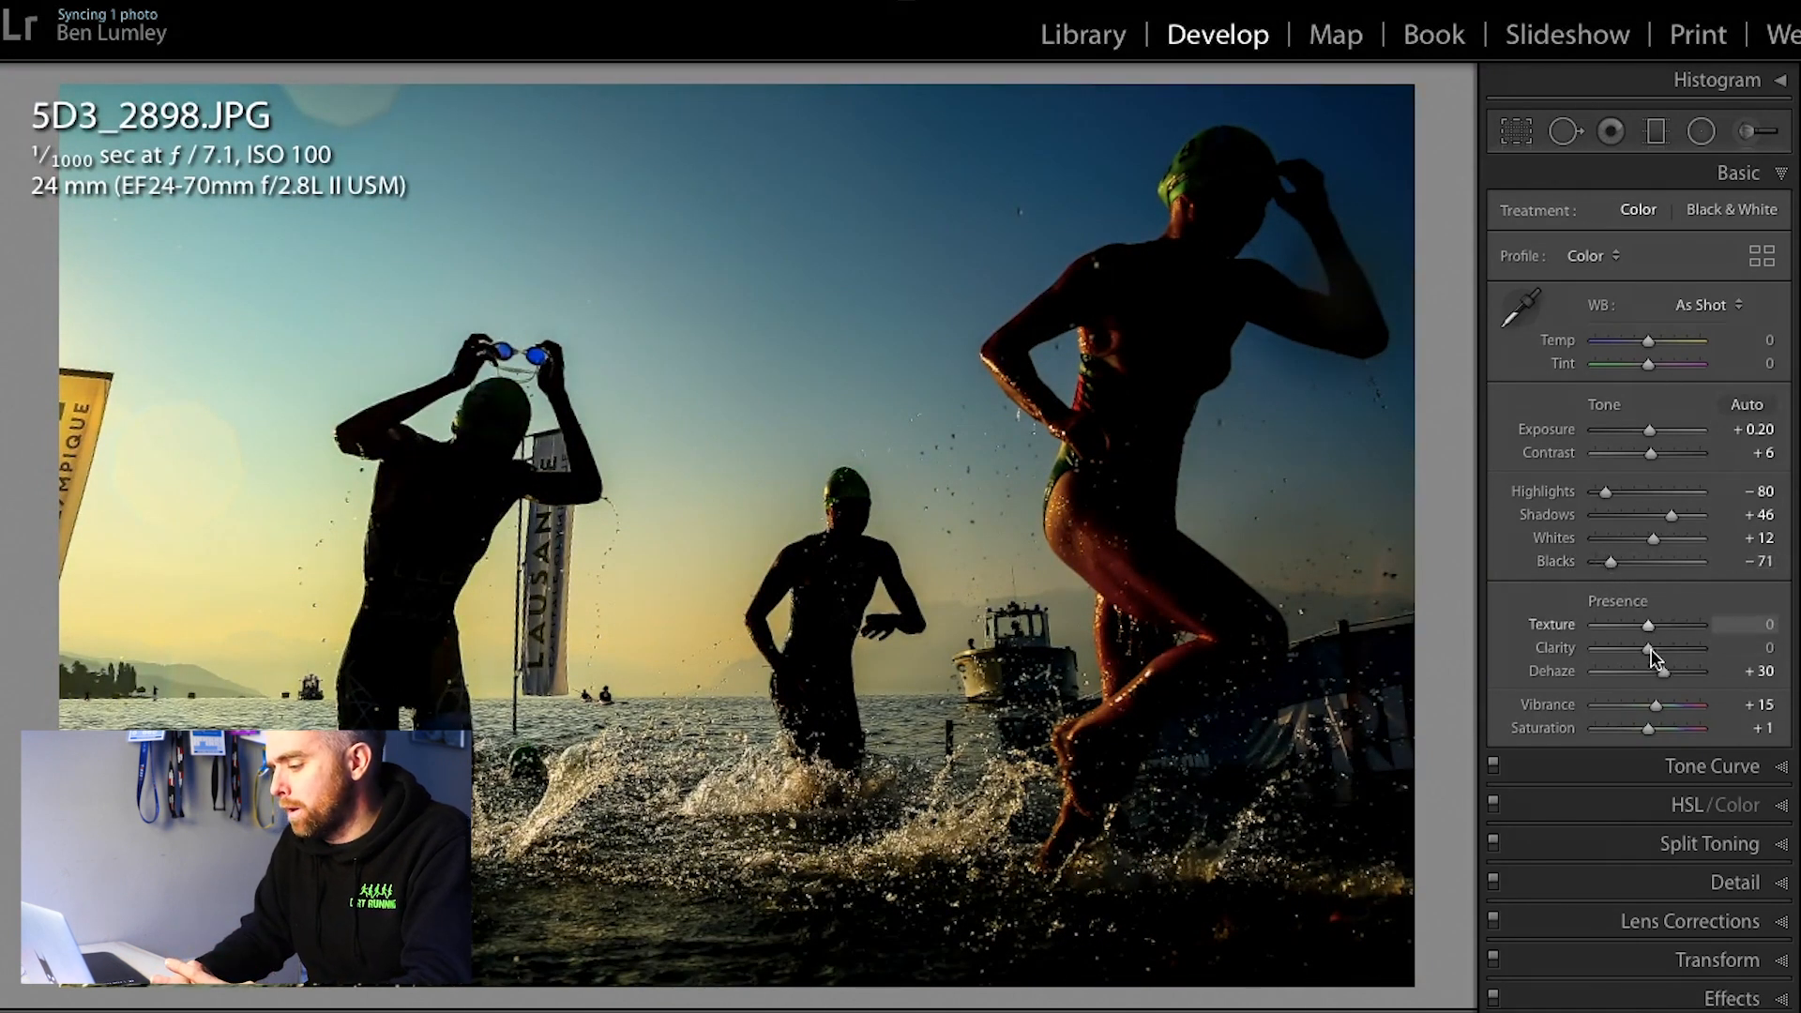
left_click_drag(1656, 709, 1655, 711)
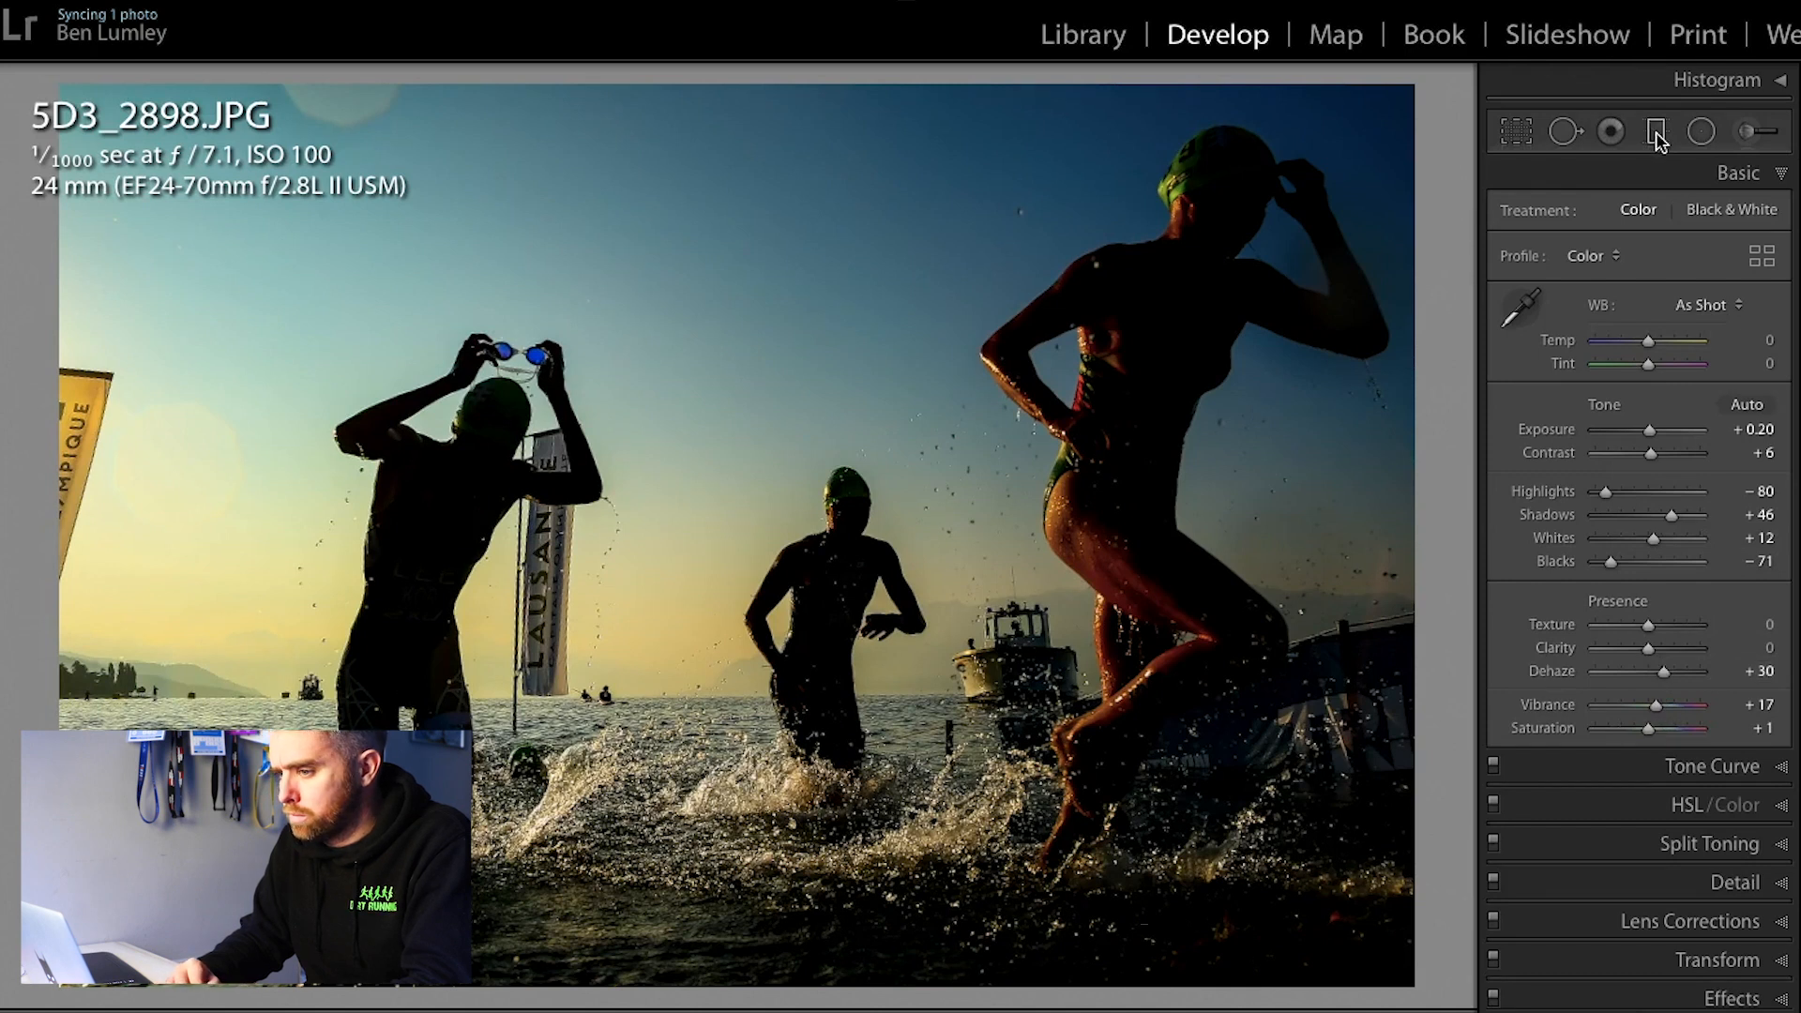
Step: Heal the lens flare at the upper left edge of the sky with a size 79 brush and check the crop
left_click(1565, 131)
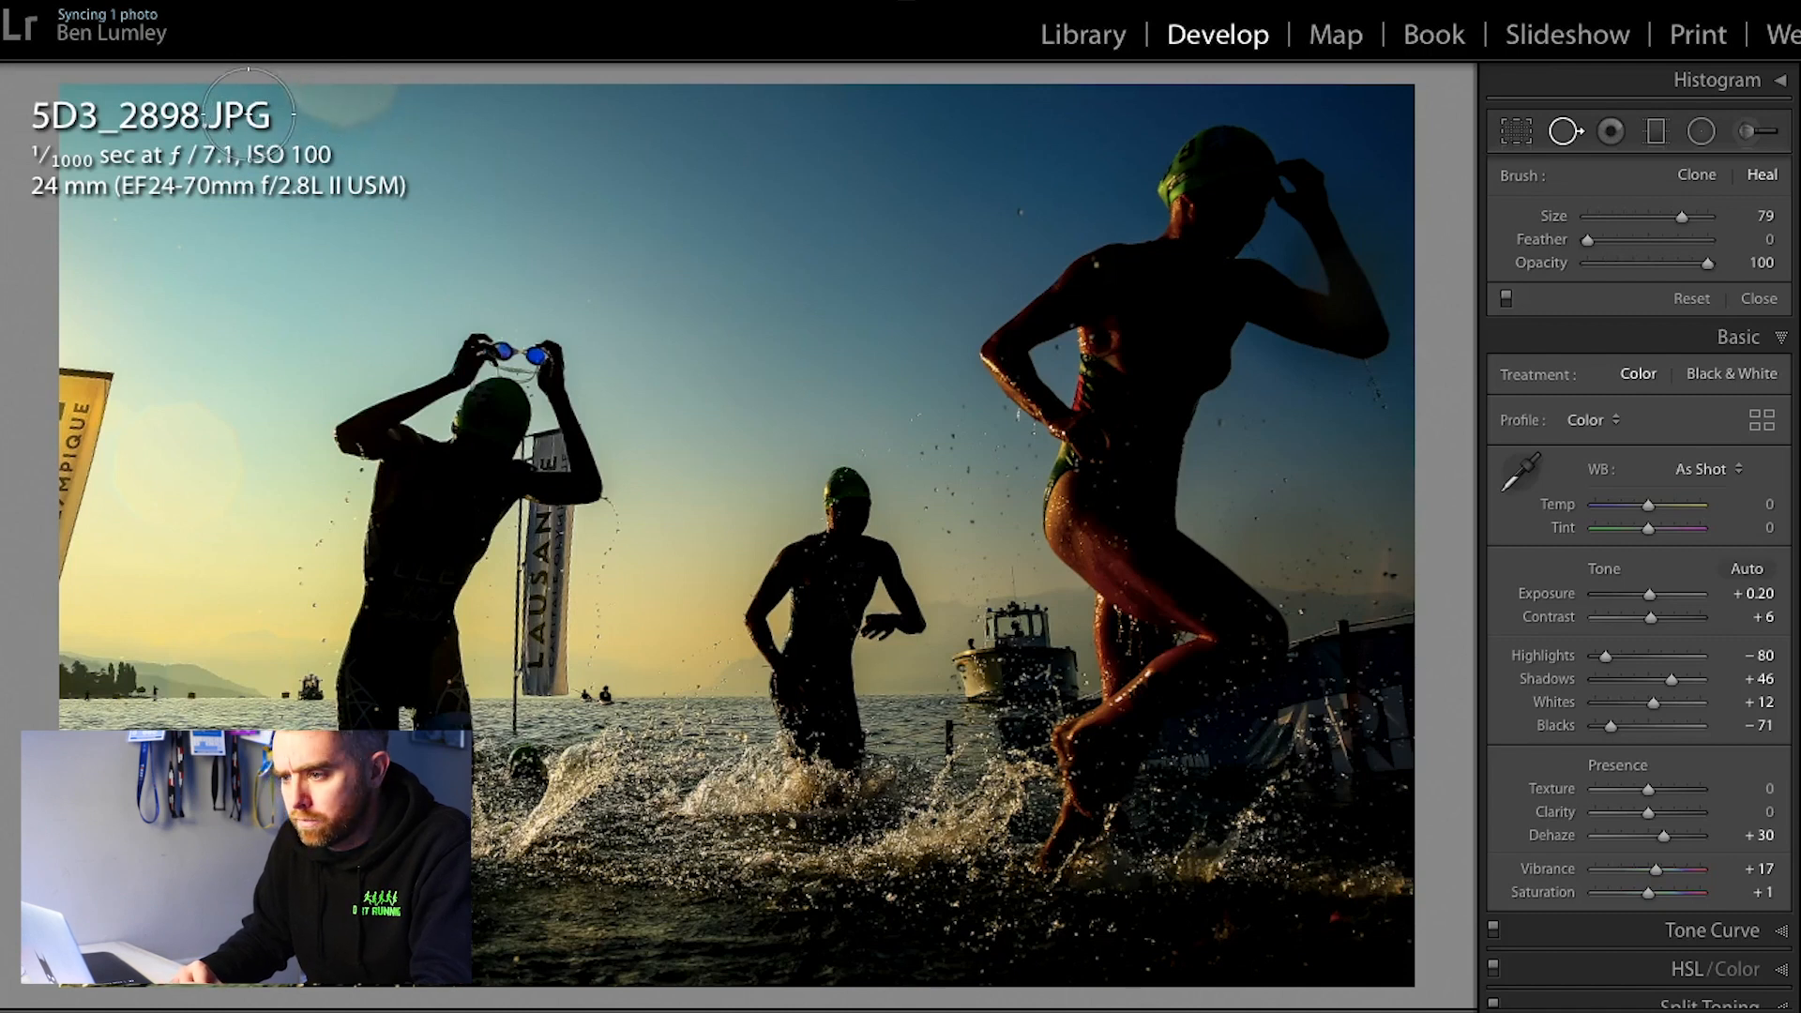
left_click_drag(257, 98, 416, 79)
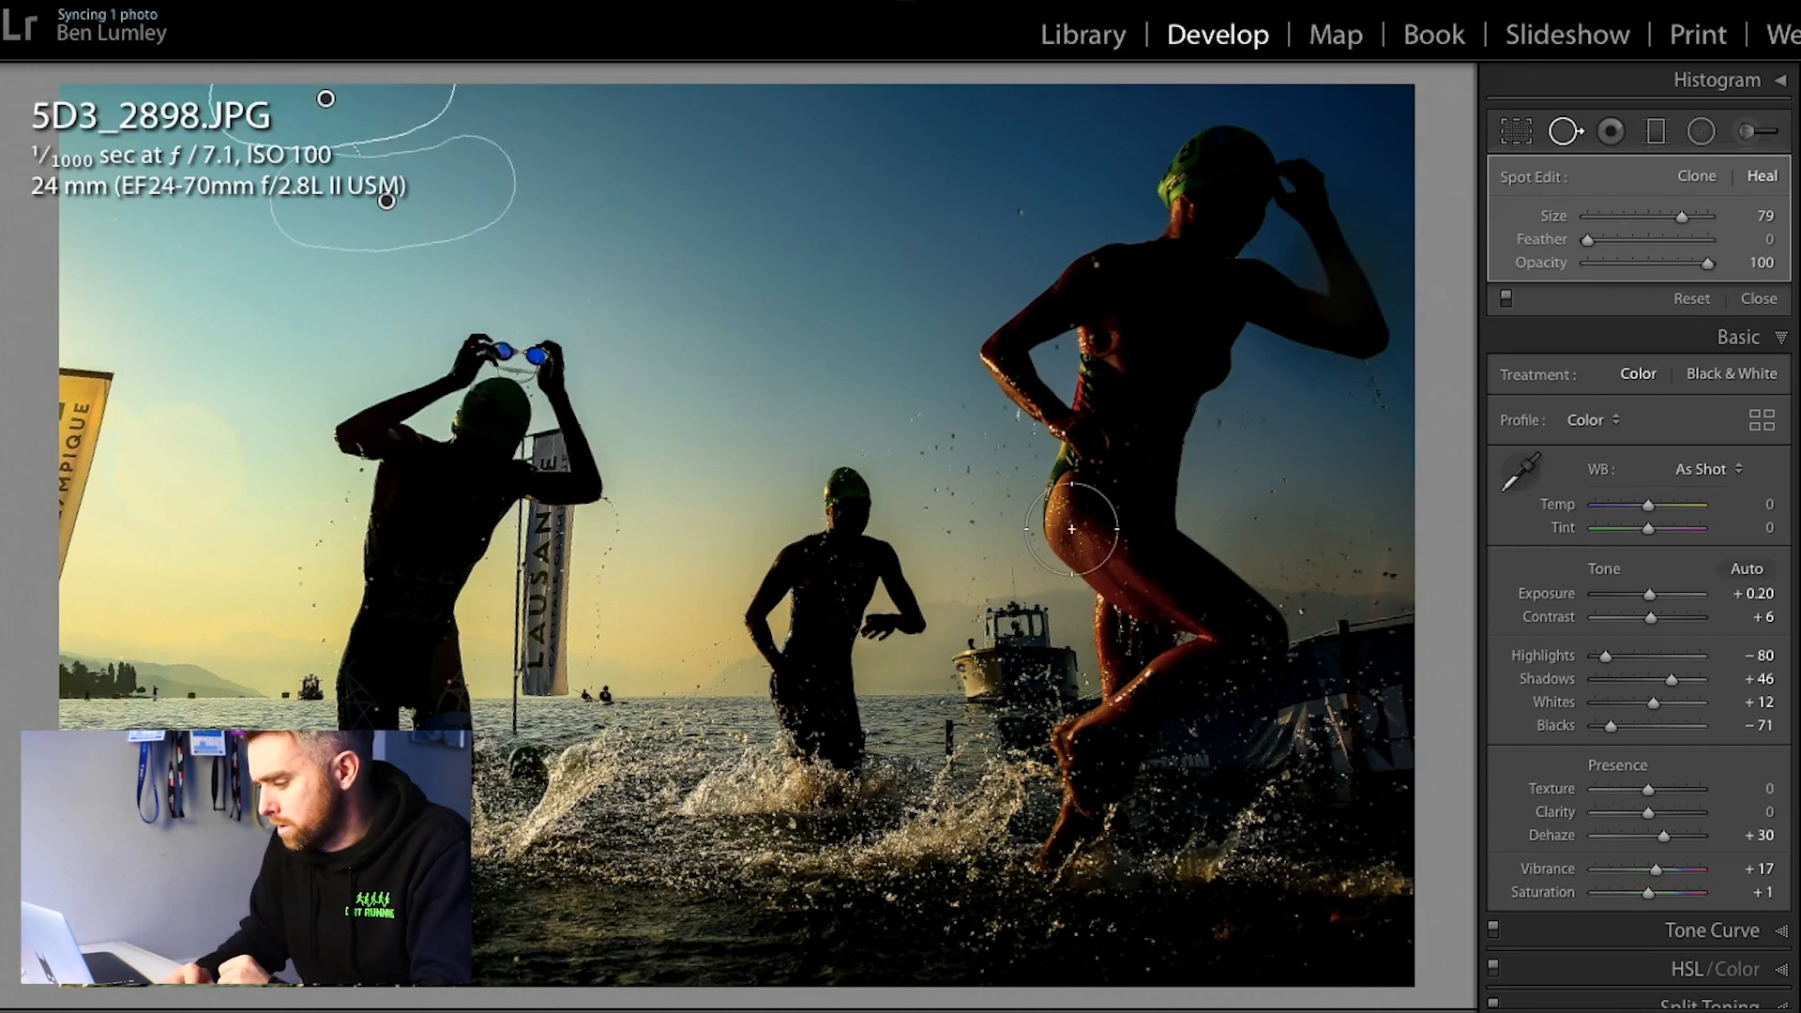
key("Return")
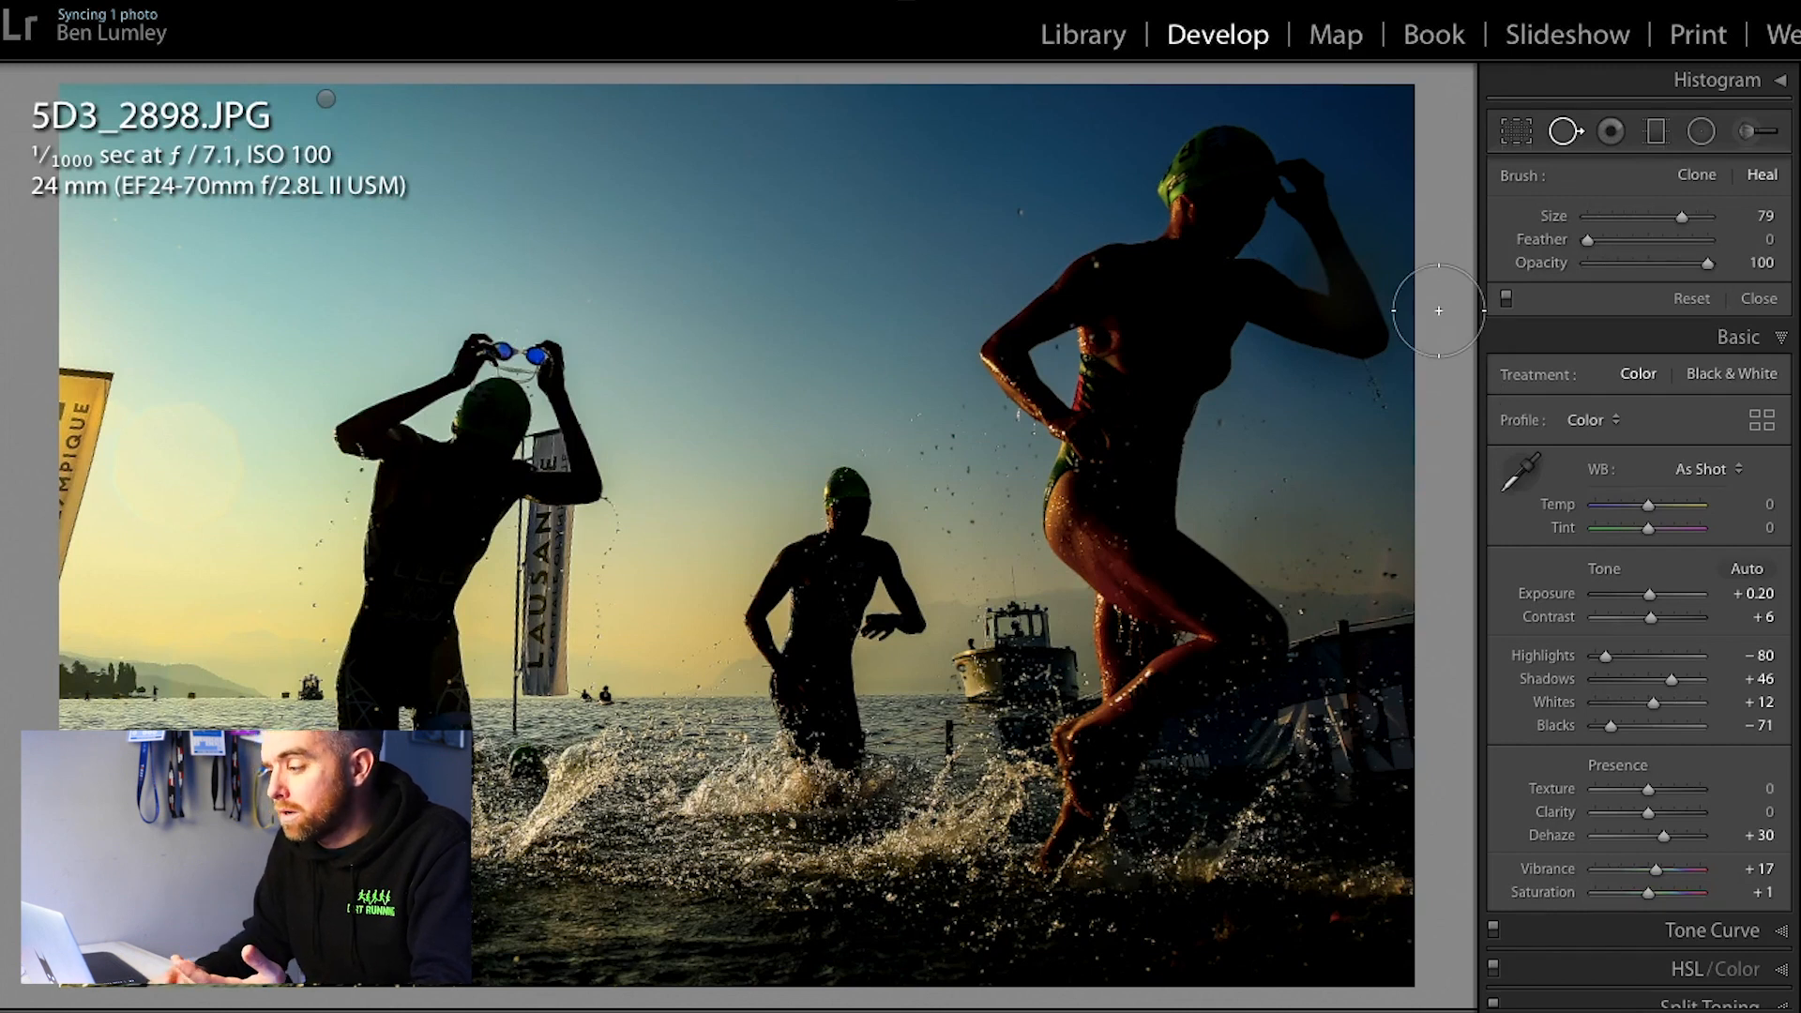
left_click(1515, 130)
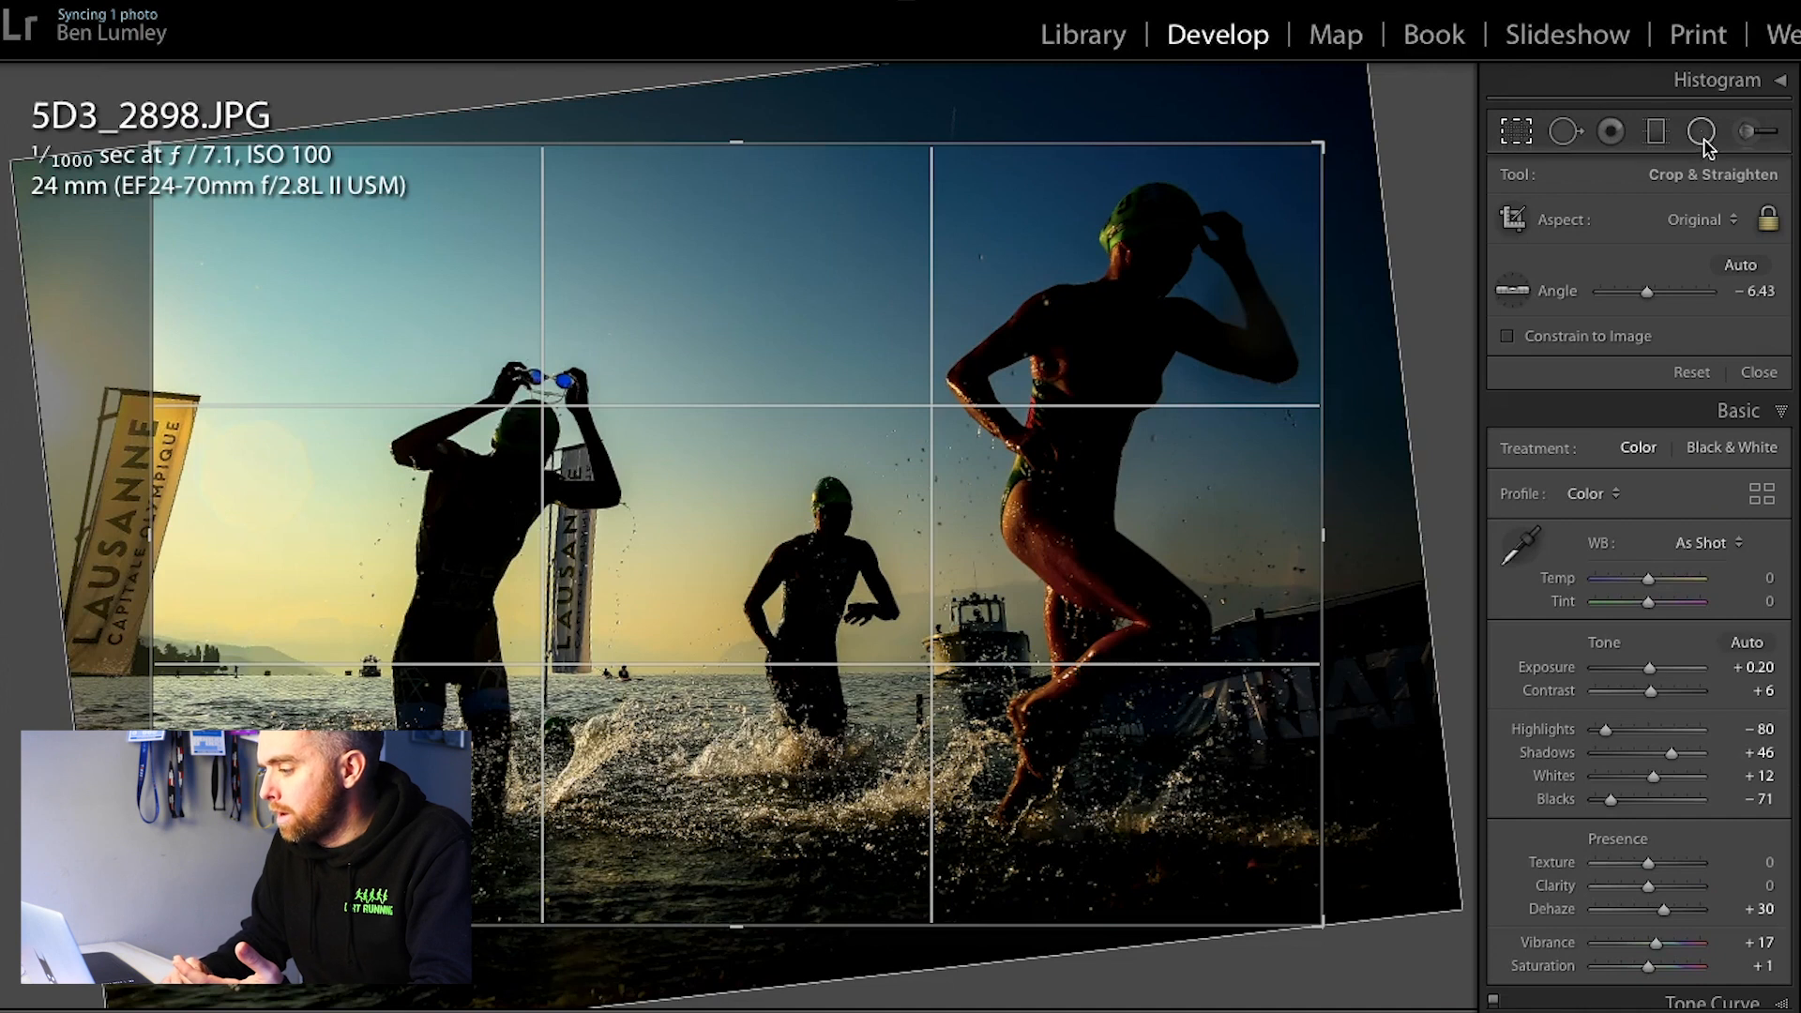
left_click(1504, 137)
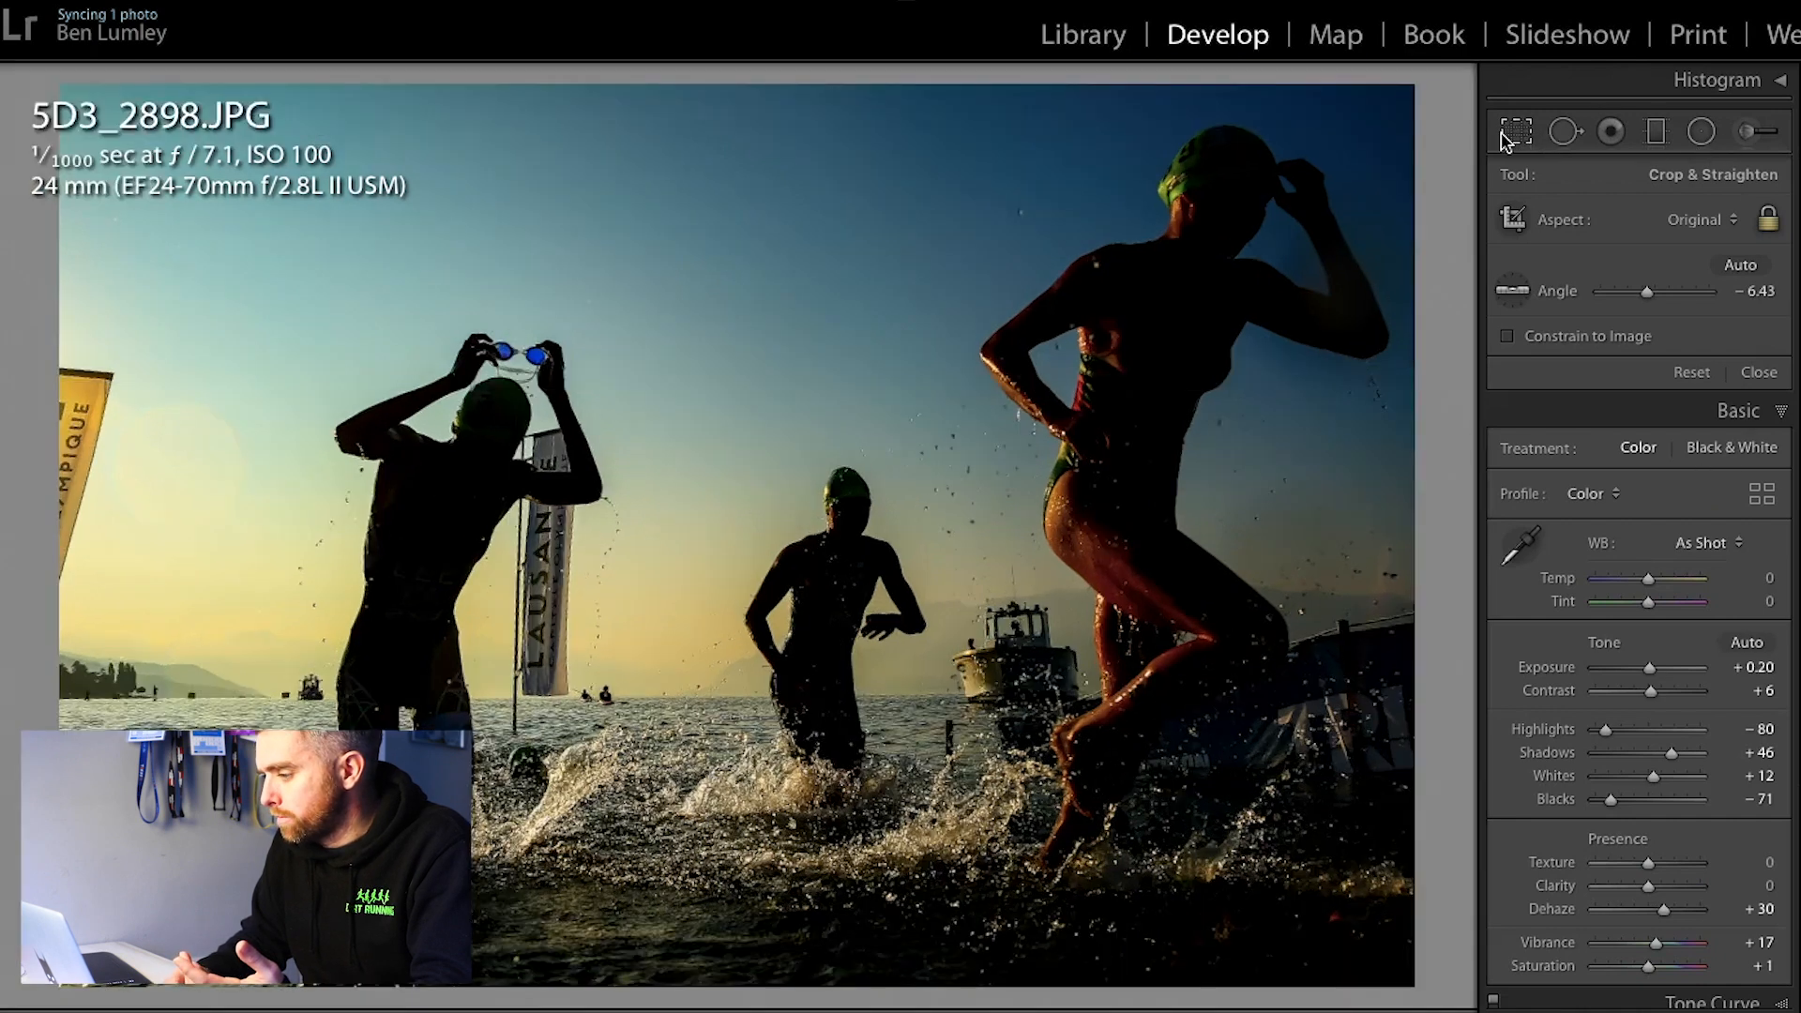
Step: Go to the blurred cyclists photo 5D3_3941.JPG and rotate it to an angle of 0.17 with Crop & Straighten
key("Right")
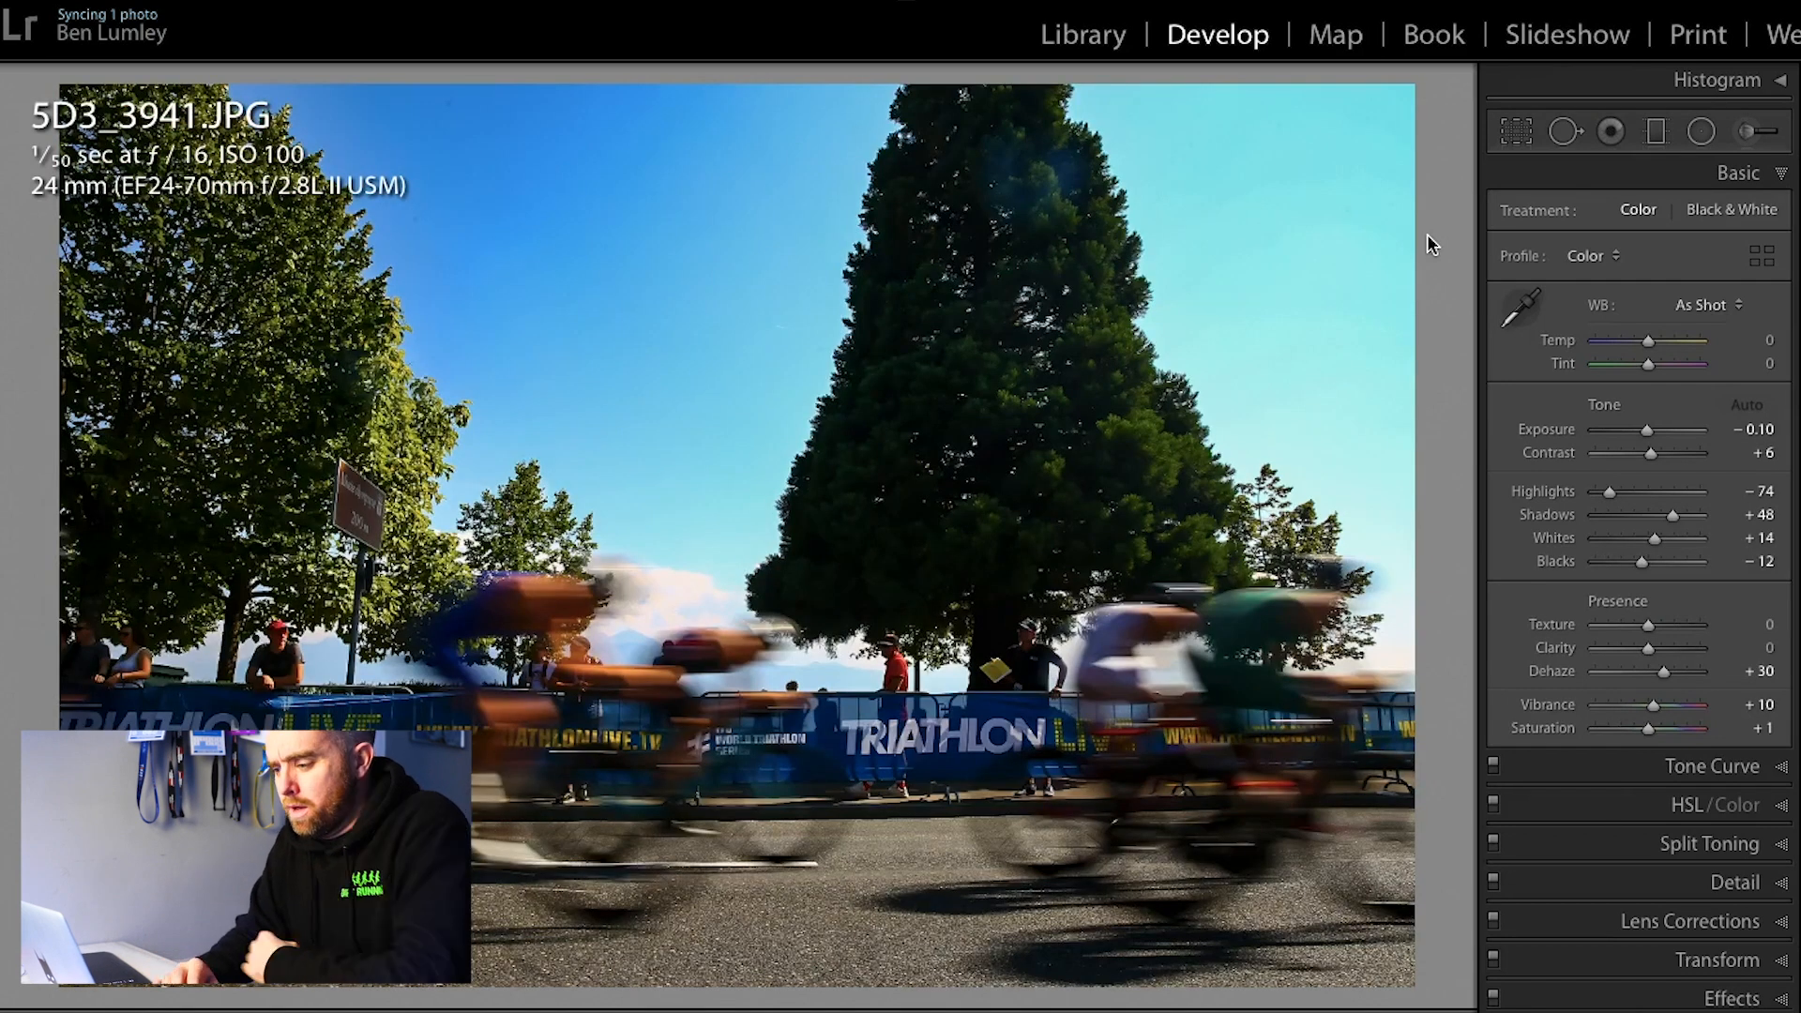
left_click(1517, 131)
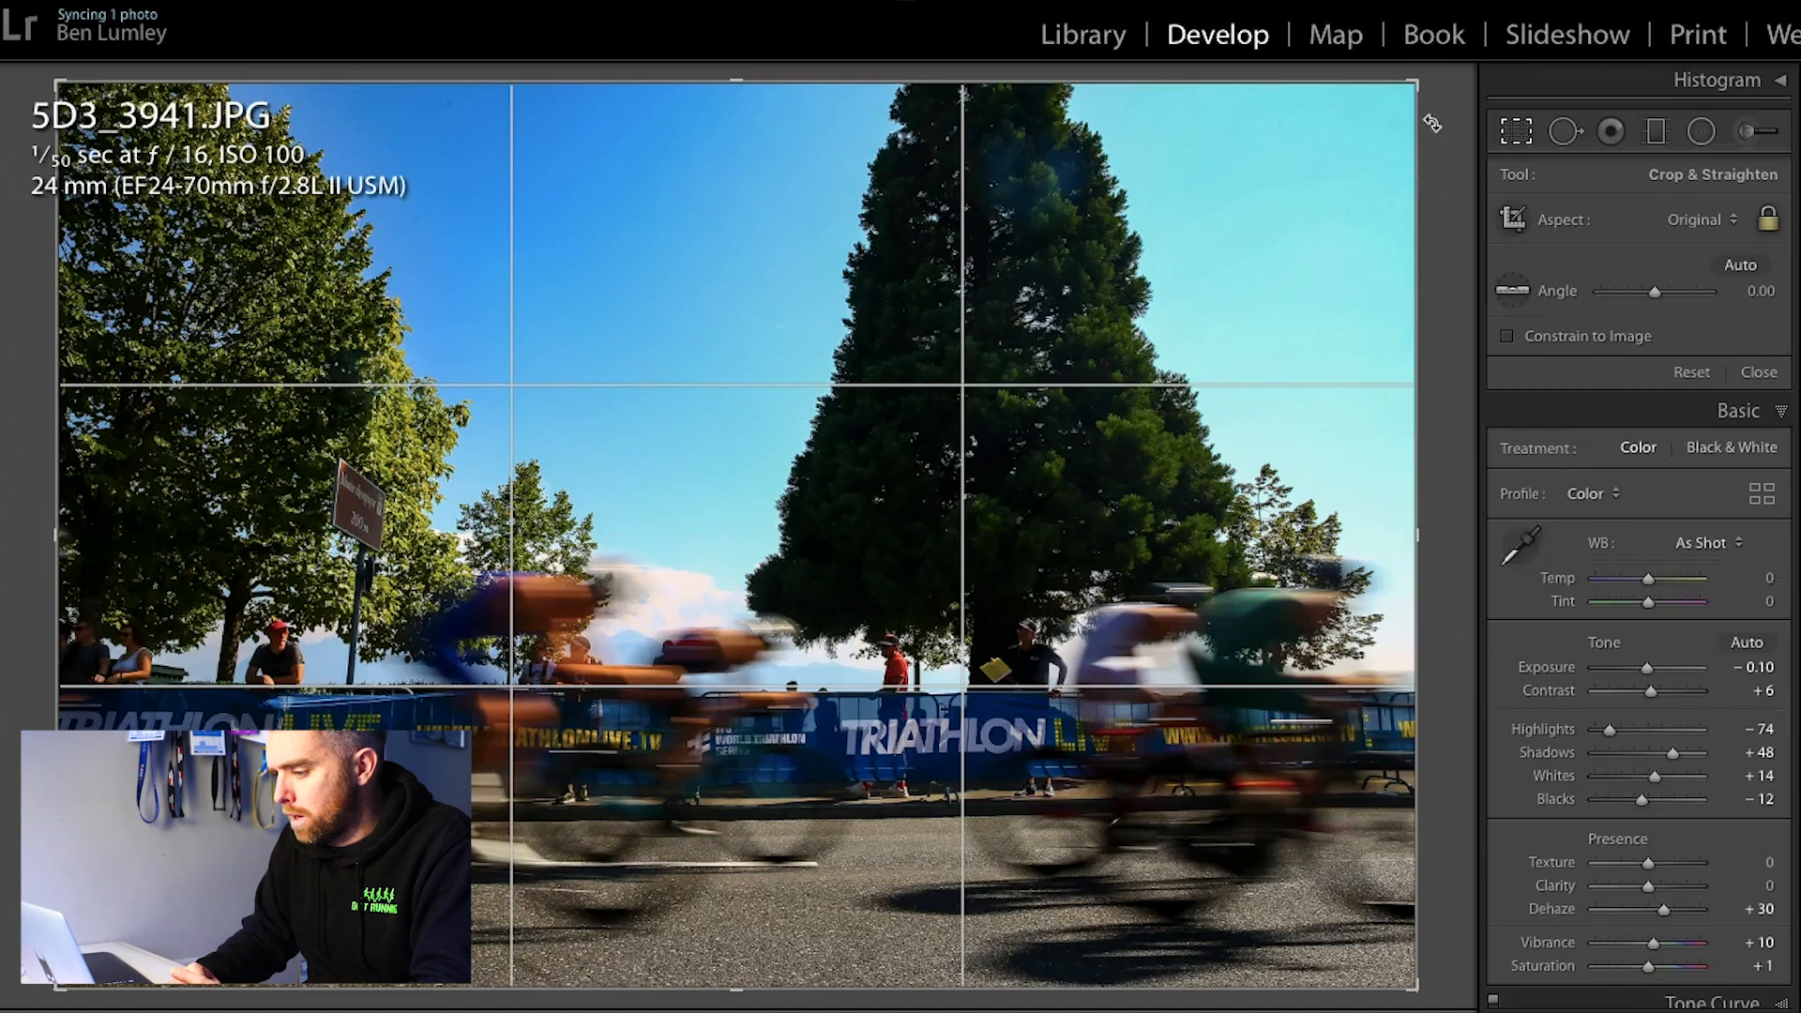
left_click_drag(1433, 123, 1432, 125)
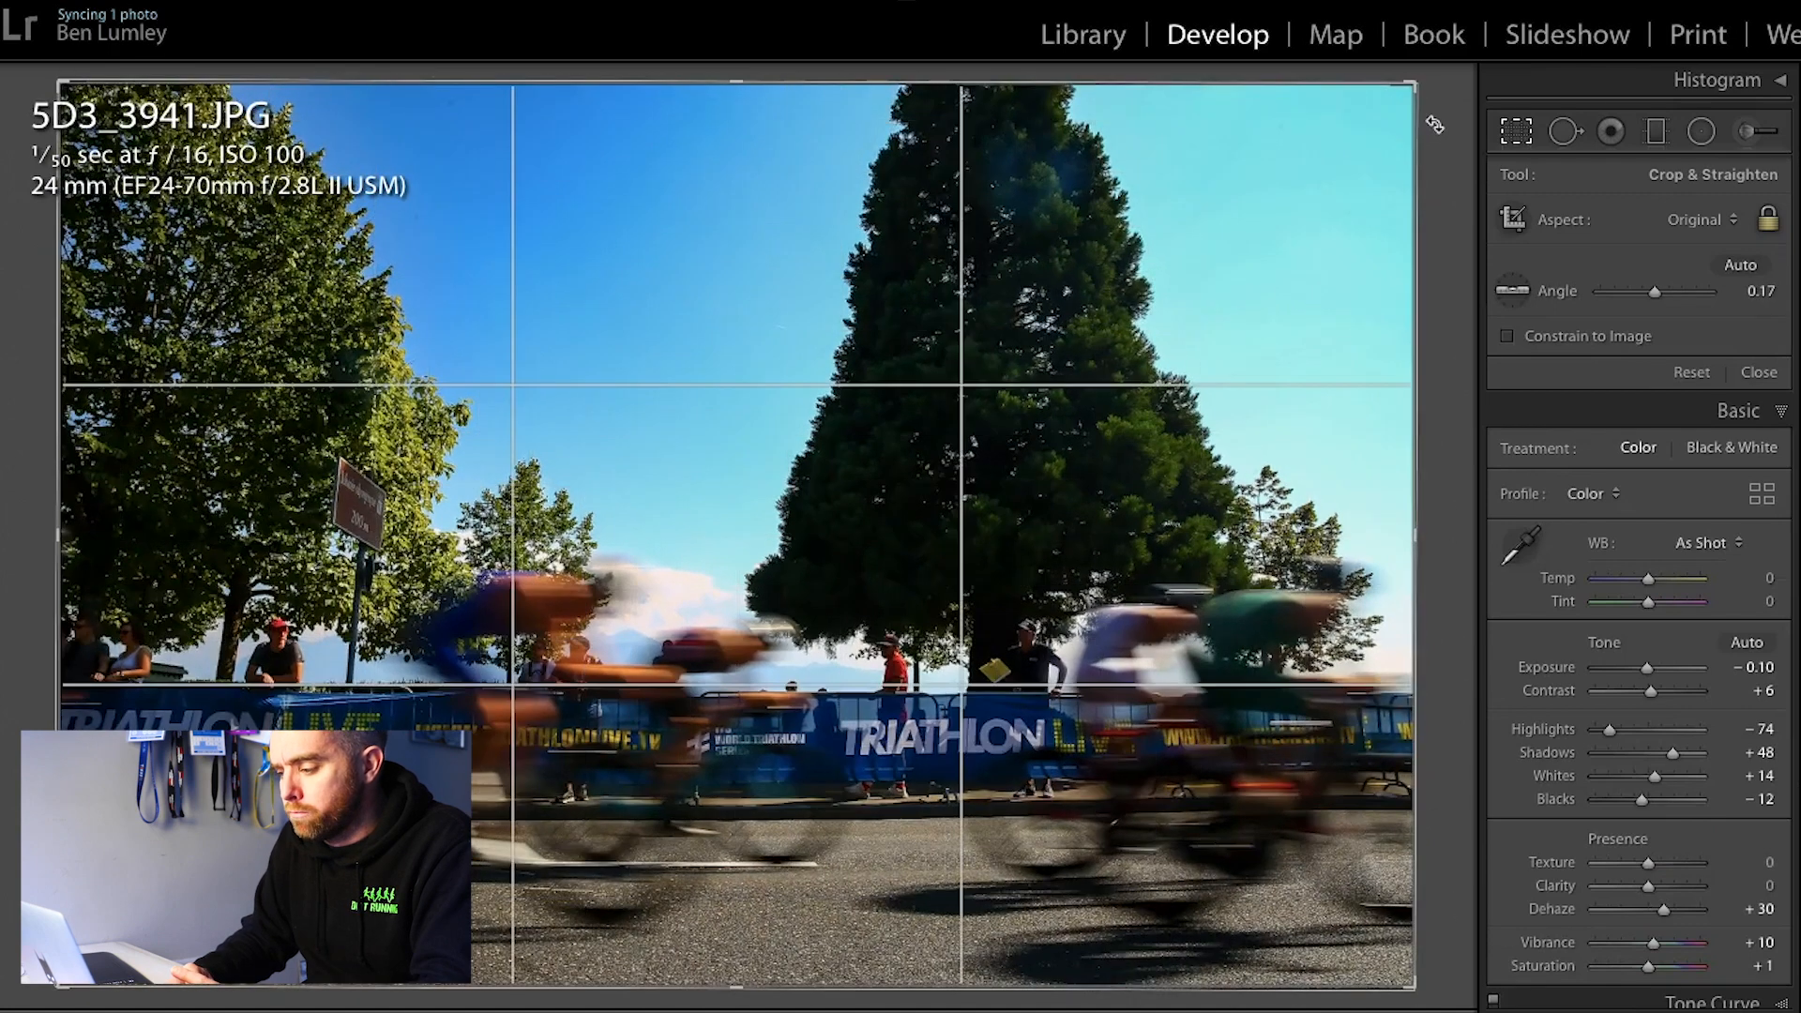
key("Return")
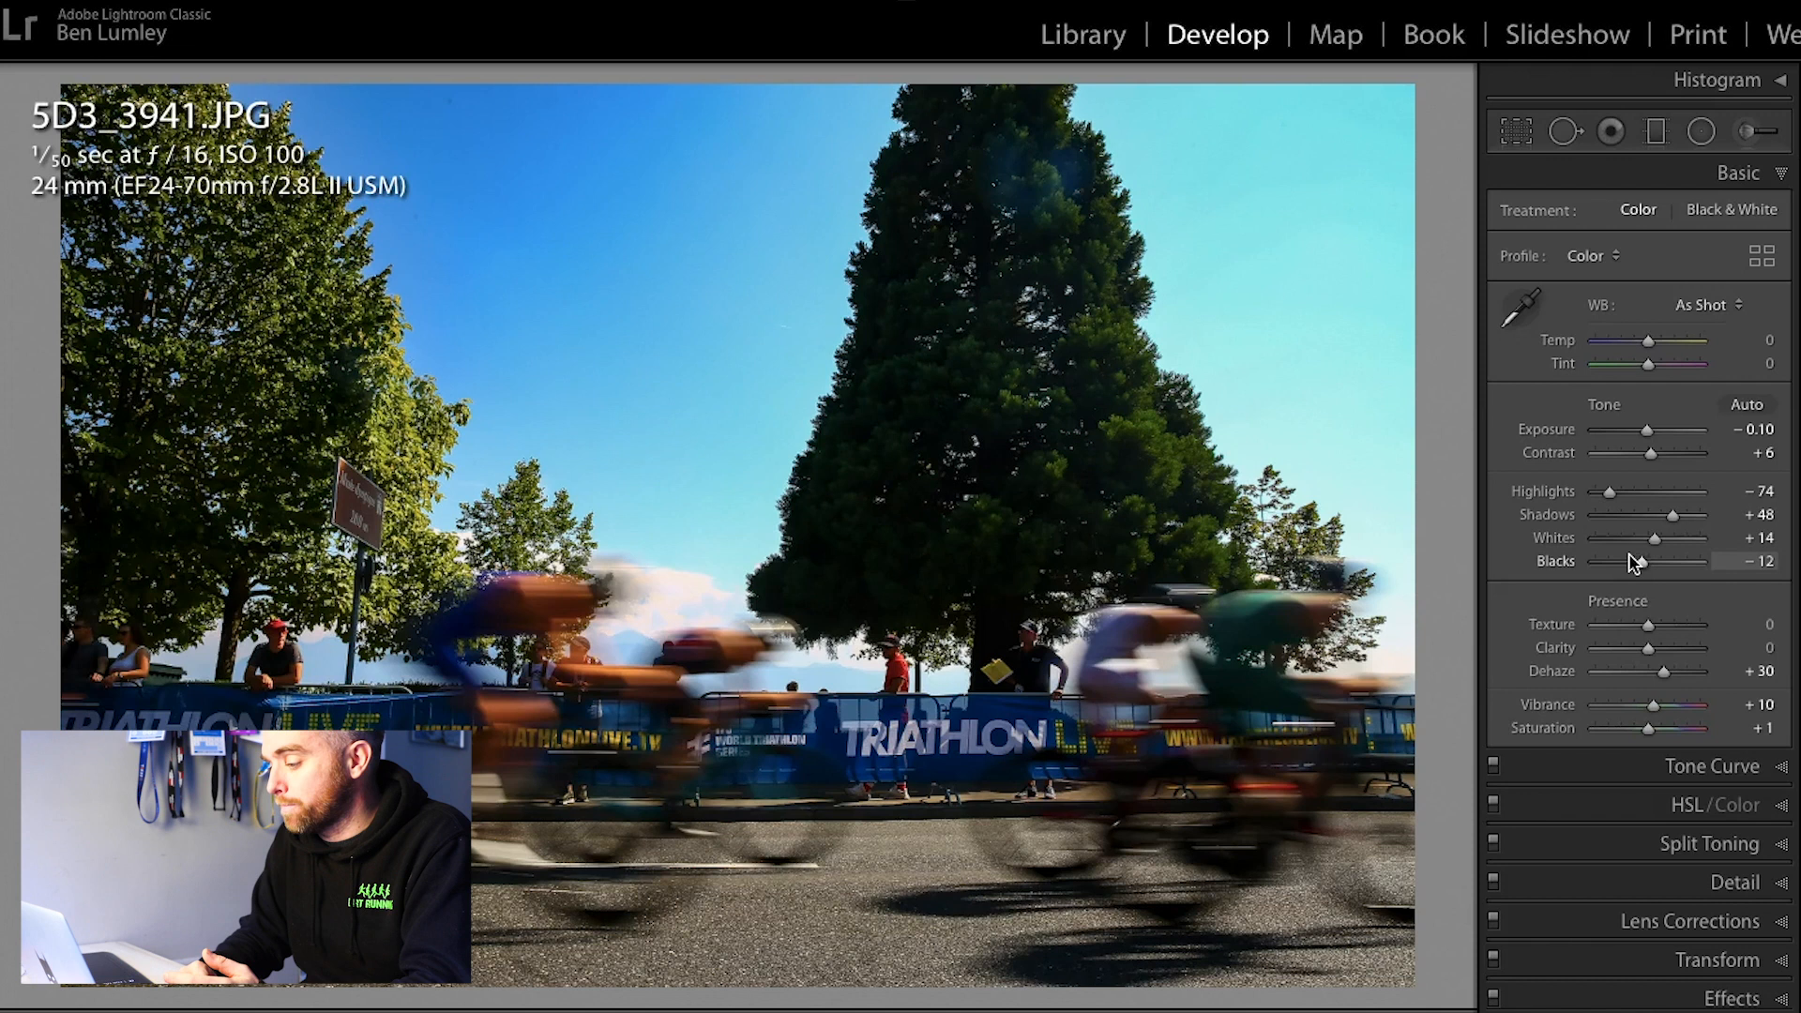
Step: Set the cyclists photo's Blacks to −20 and its Vibrance to +20
left_click_drag(1641, 561, 1634, 564)
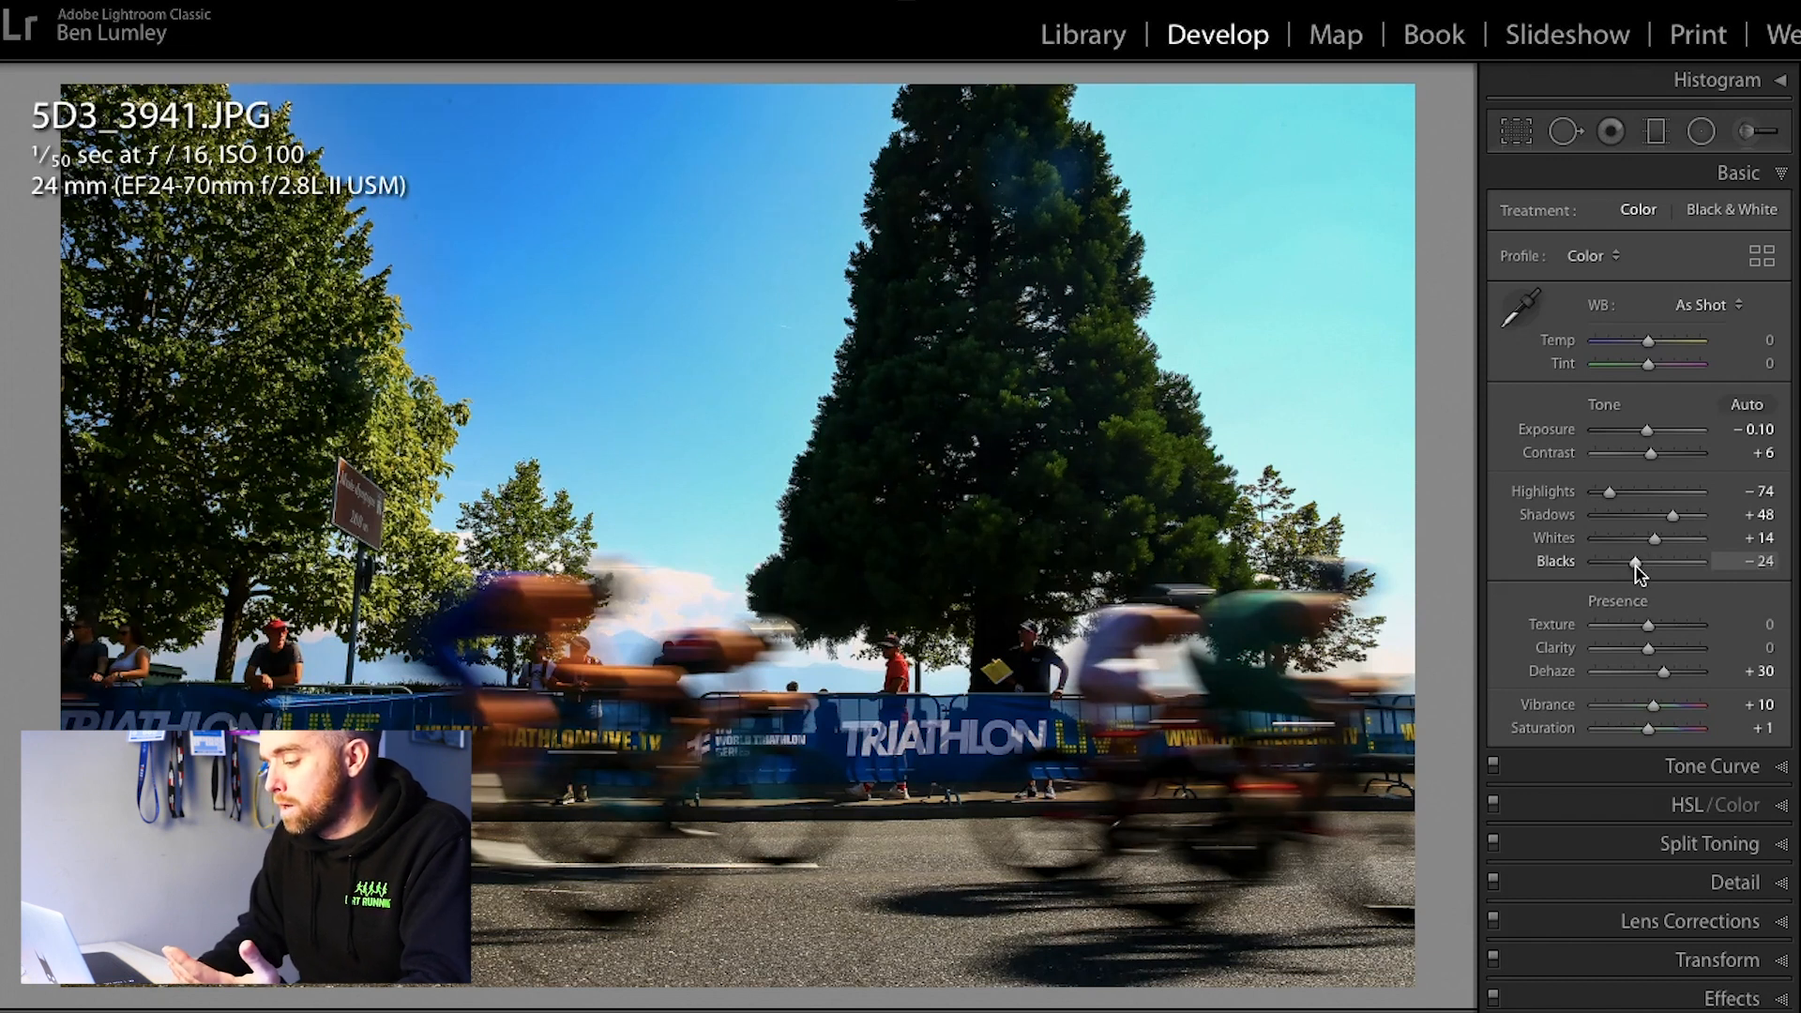
left_click_drag(1659, 710, 1663, 711)
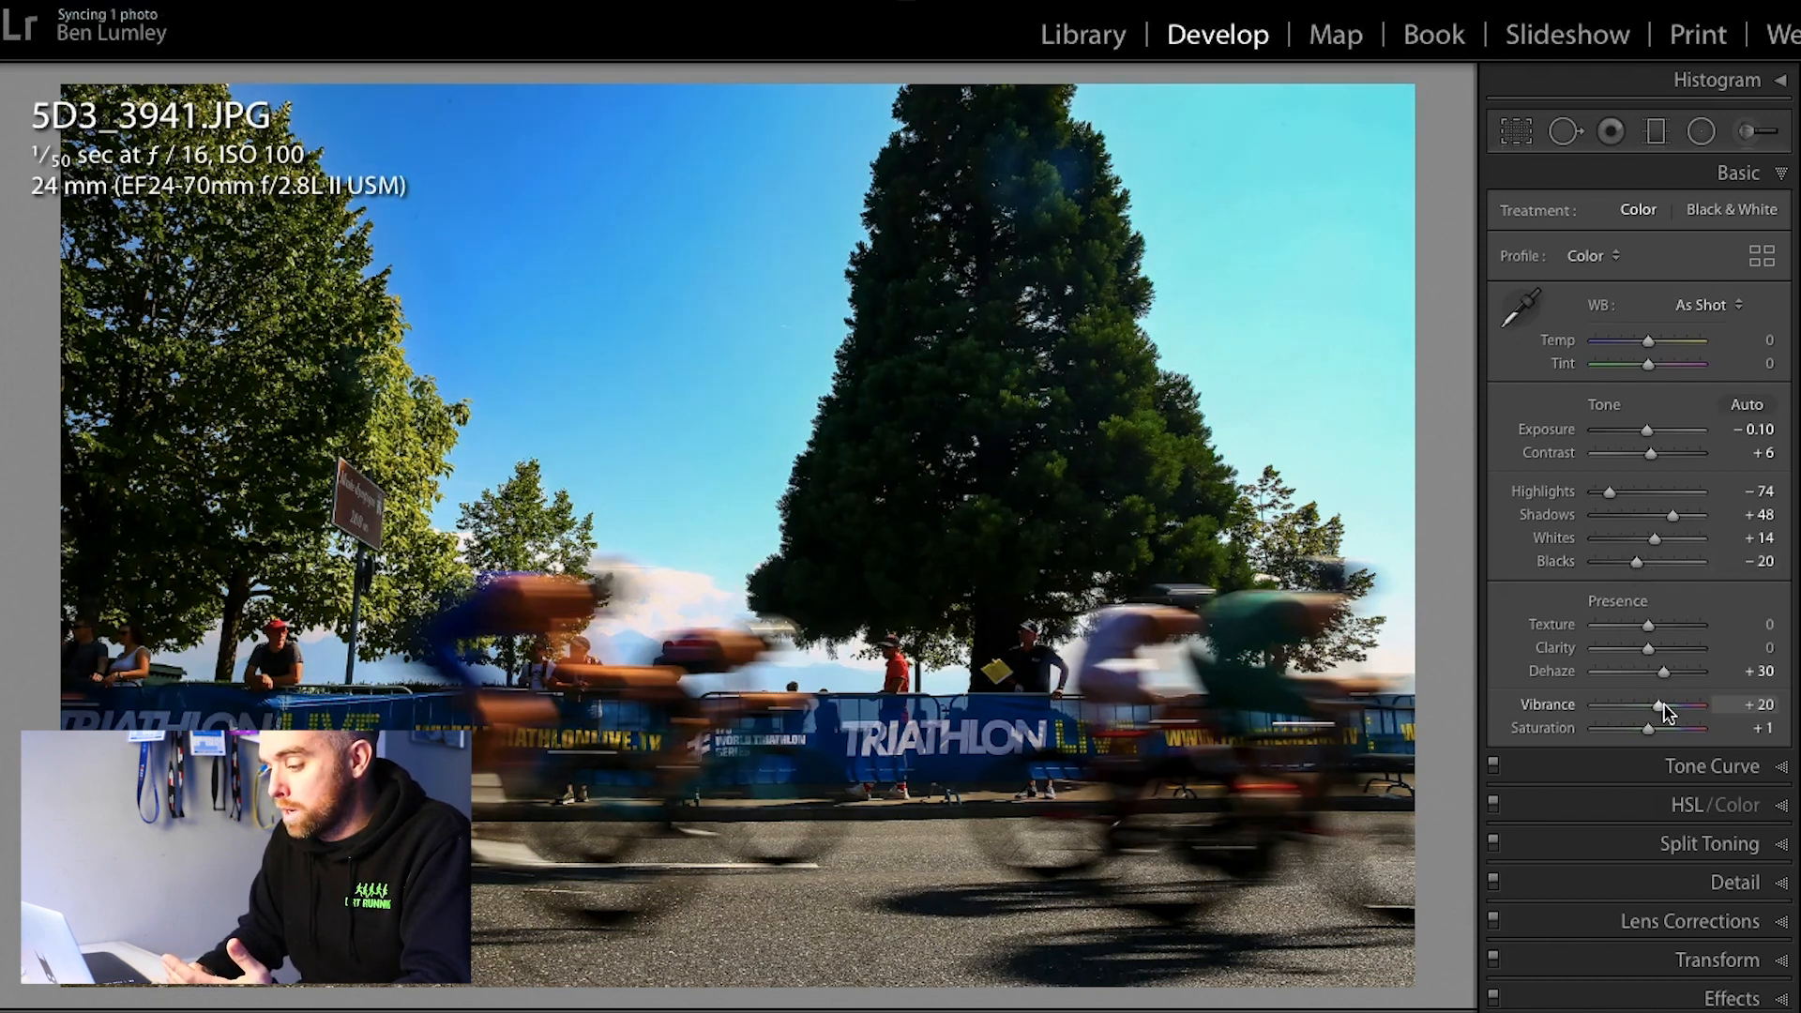
Step: Add a graduated filter with Exposure −0.92 from the bottom edge of the photo up over the road
left_click(1656, 132)
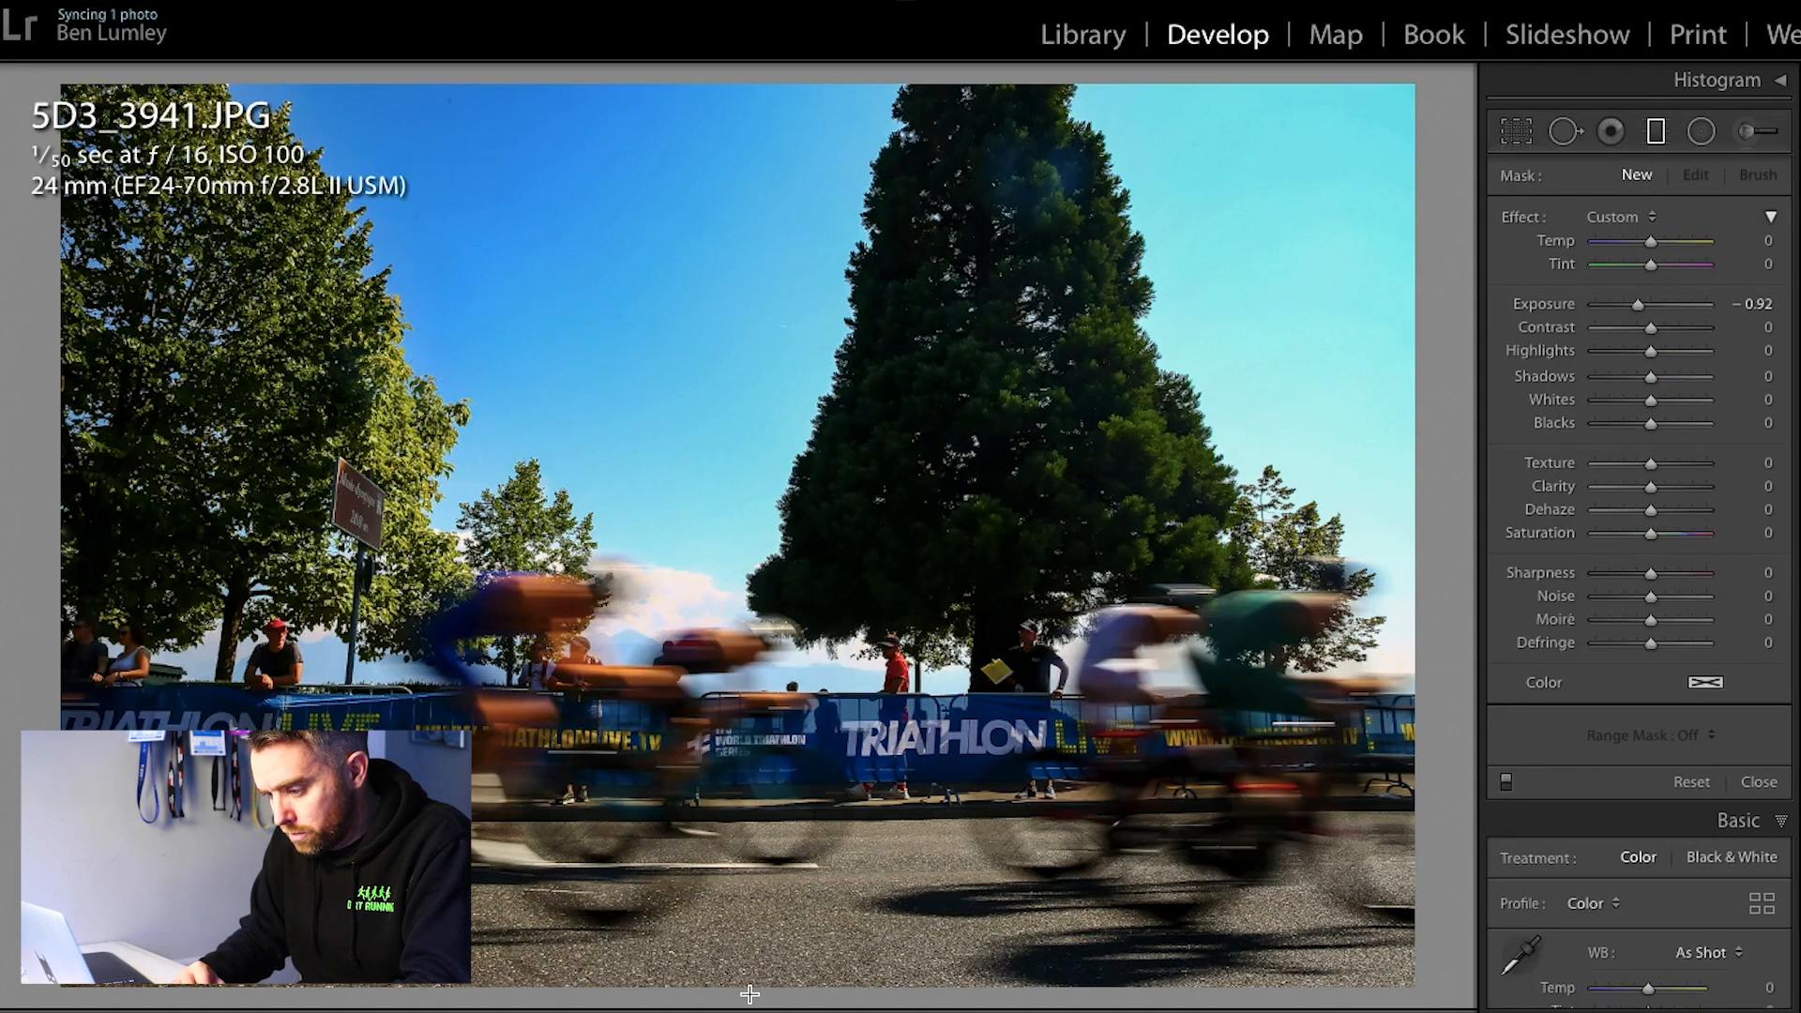
left_click_drag(760, 993, 760, 843)
key("Return")
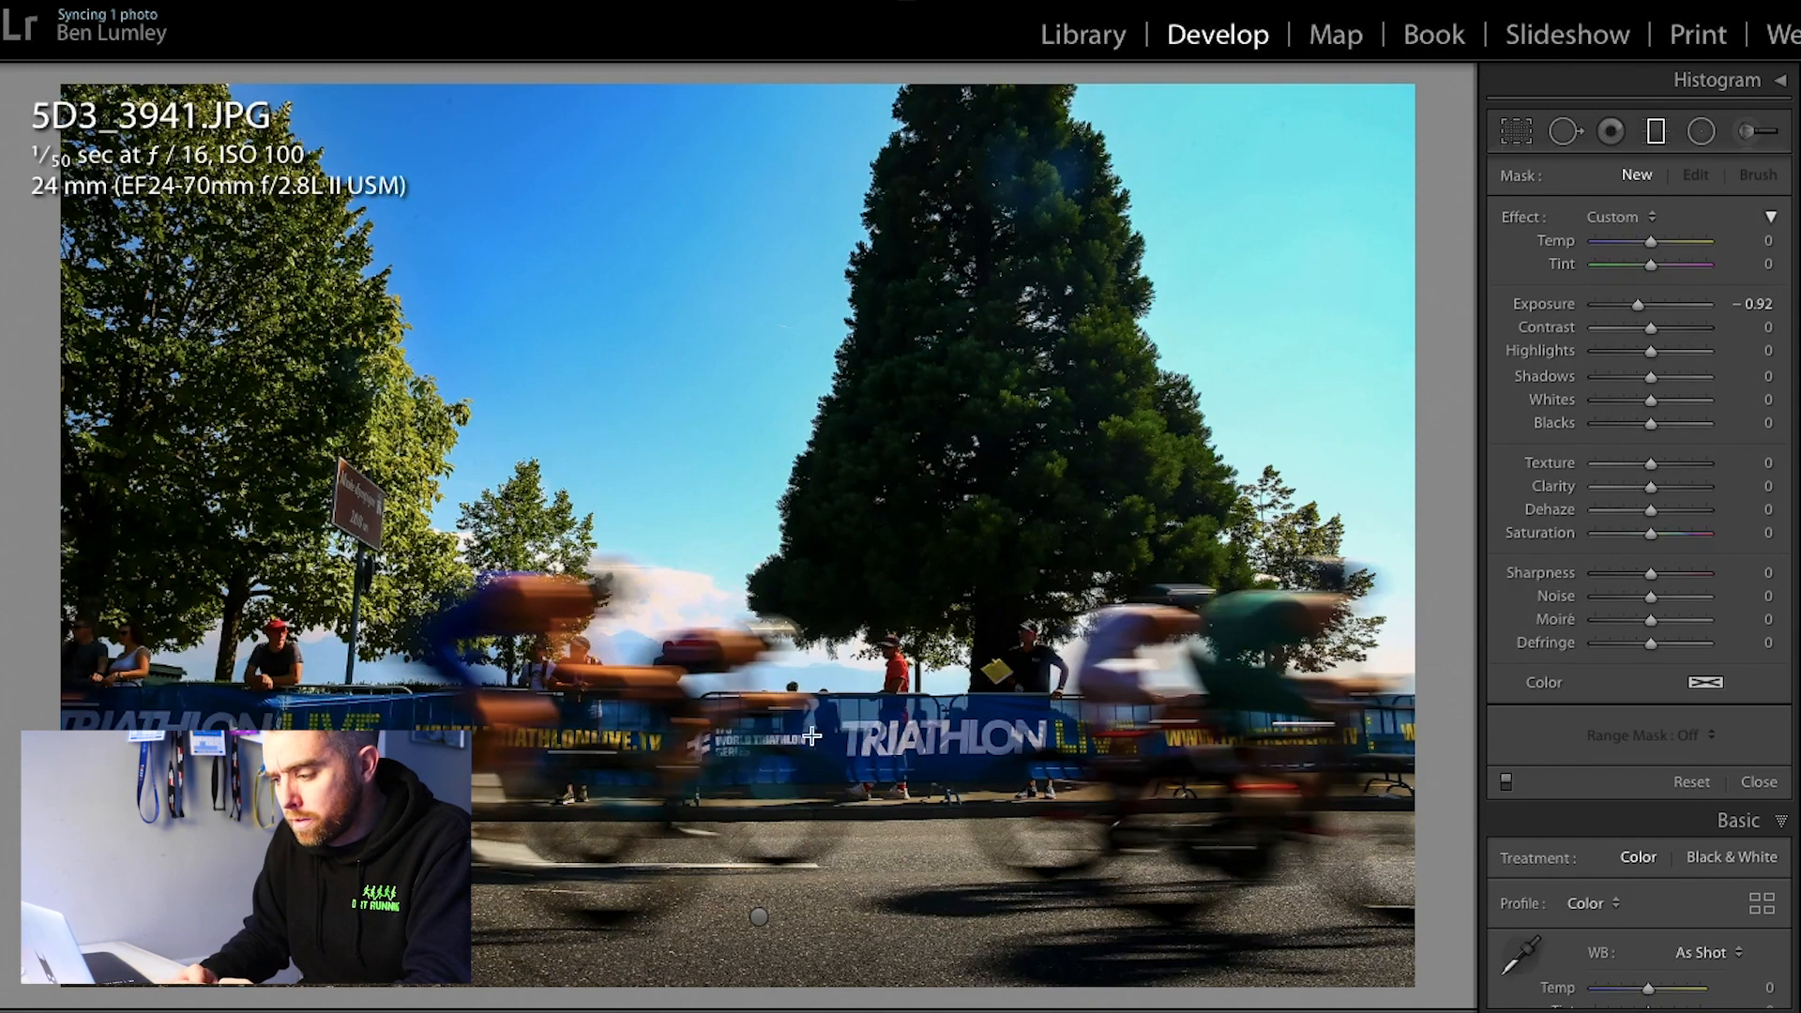
Step: Add a second graduated filter from the top edge down to mid-sky with Exposure −0.92 and Dehaze 17
left_click_drag(751, 85, 752, 415)
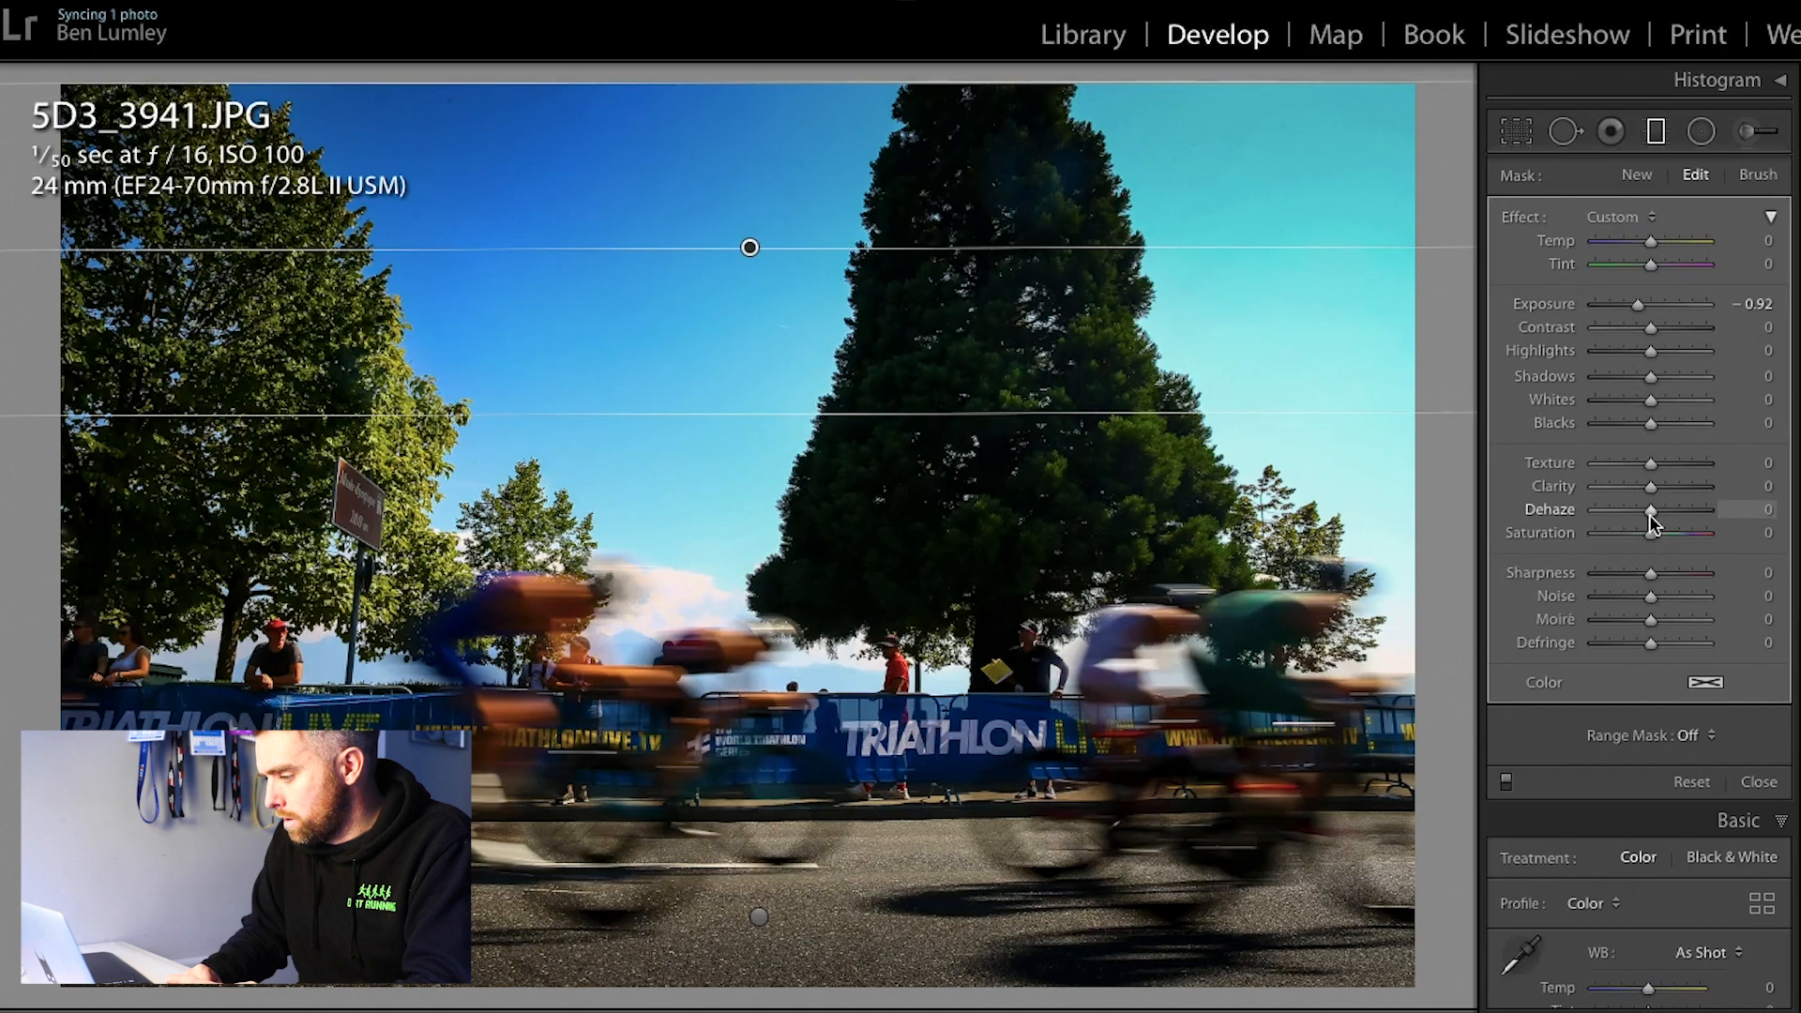
left_click_drag(1649, 514, 1658, 516)
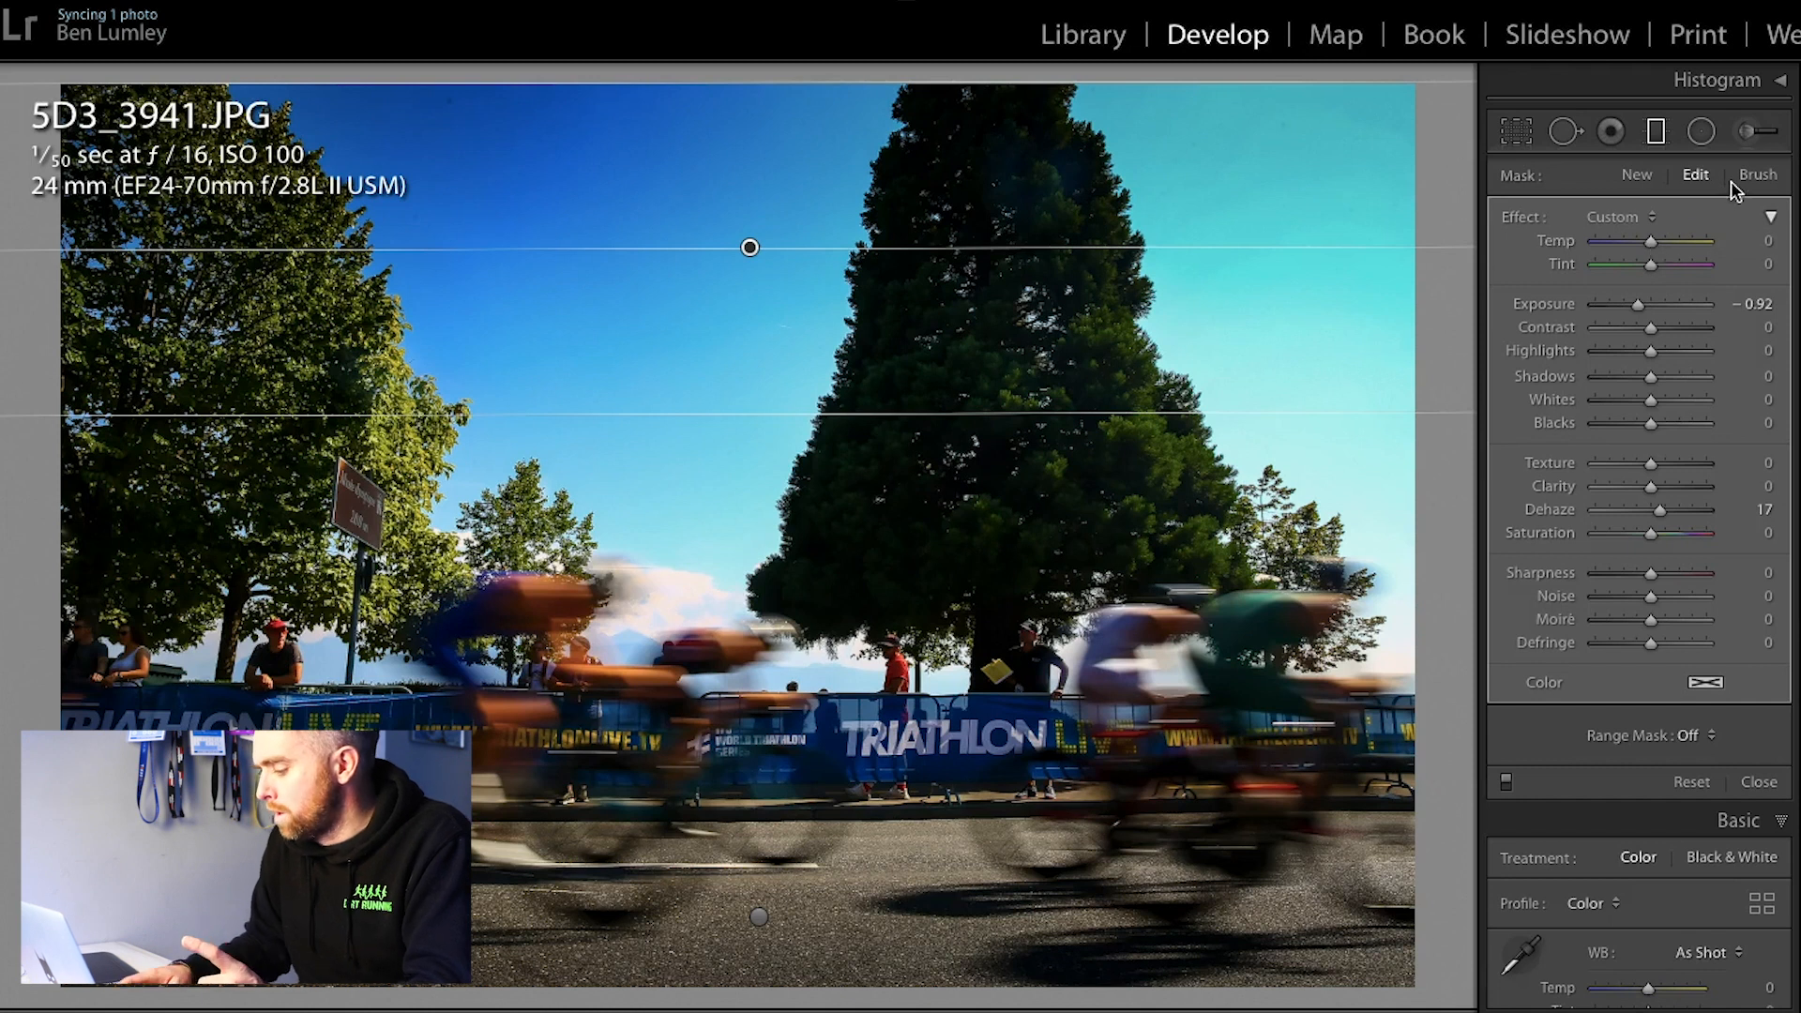
Step: Erase the sky filter from the large central tree and the left tree with a size 15 Auto Mask brush
left_click(1758, 175)
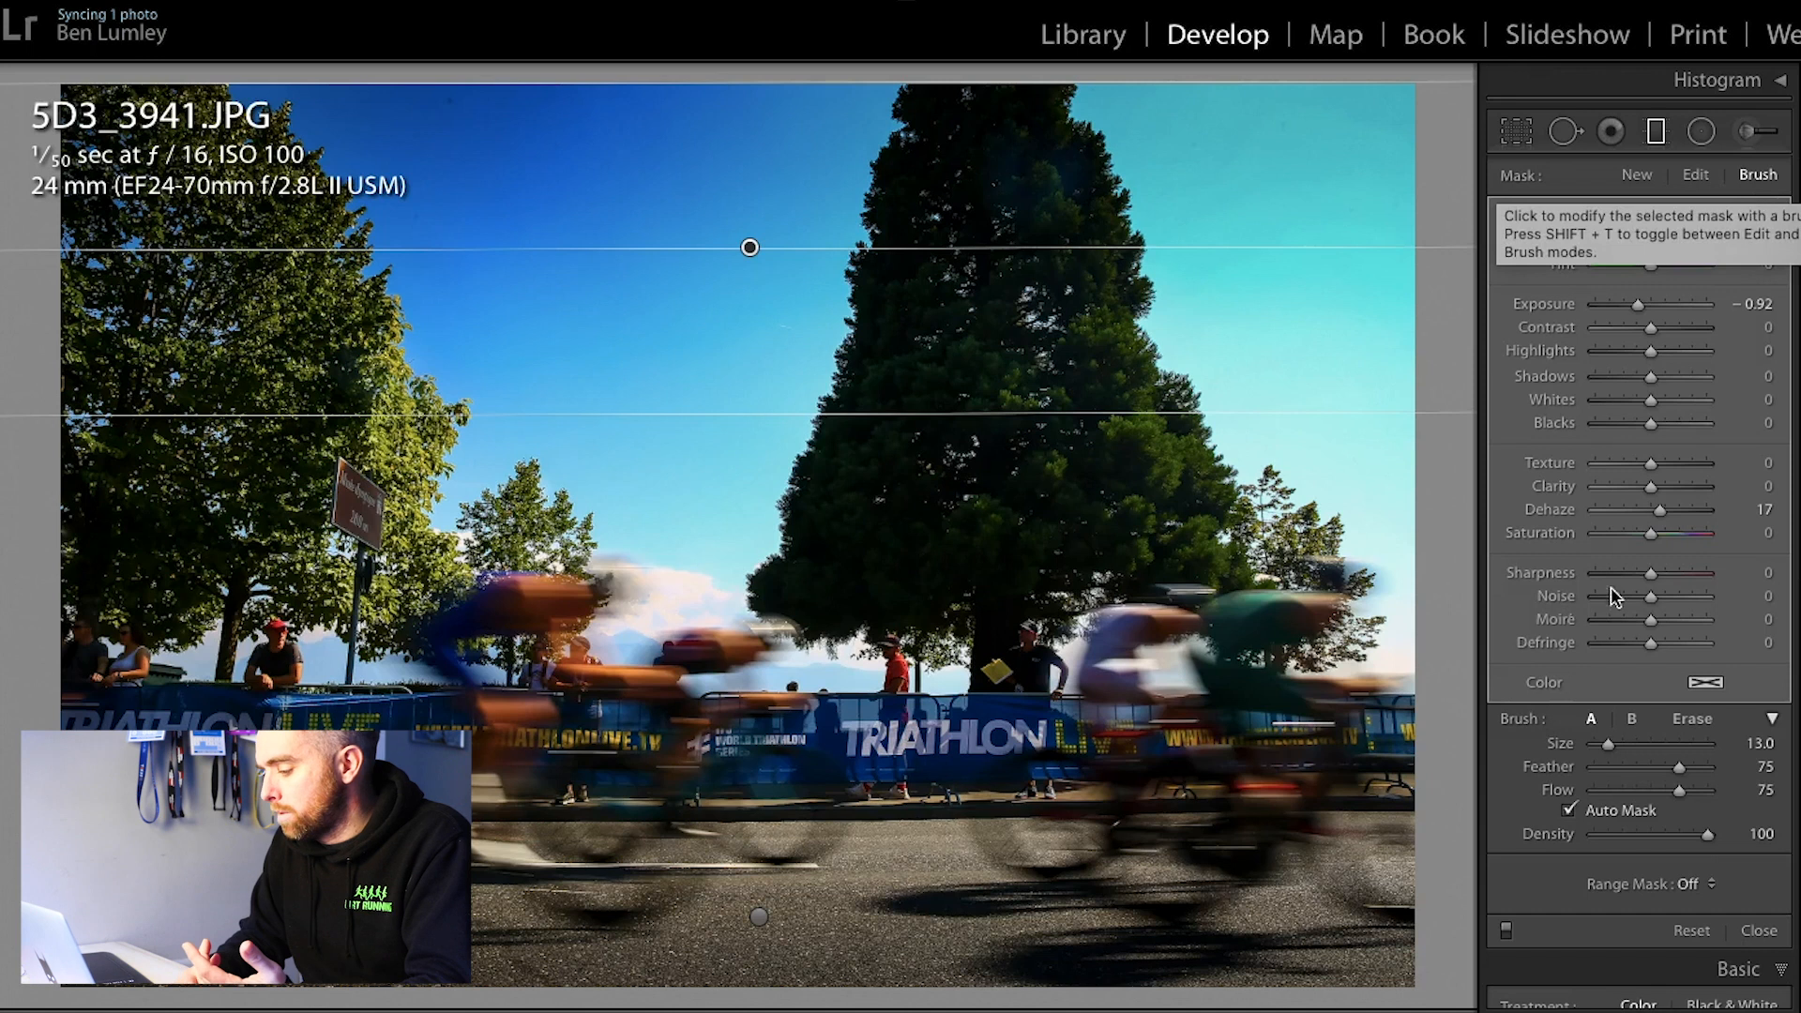
left_click(1693, 719)
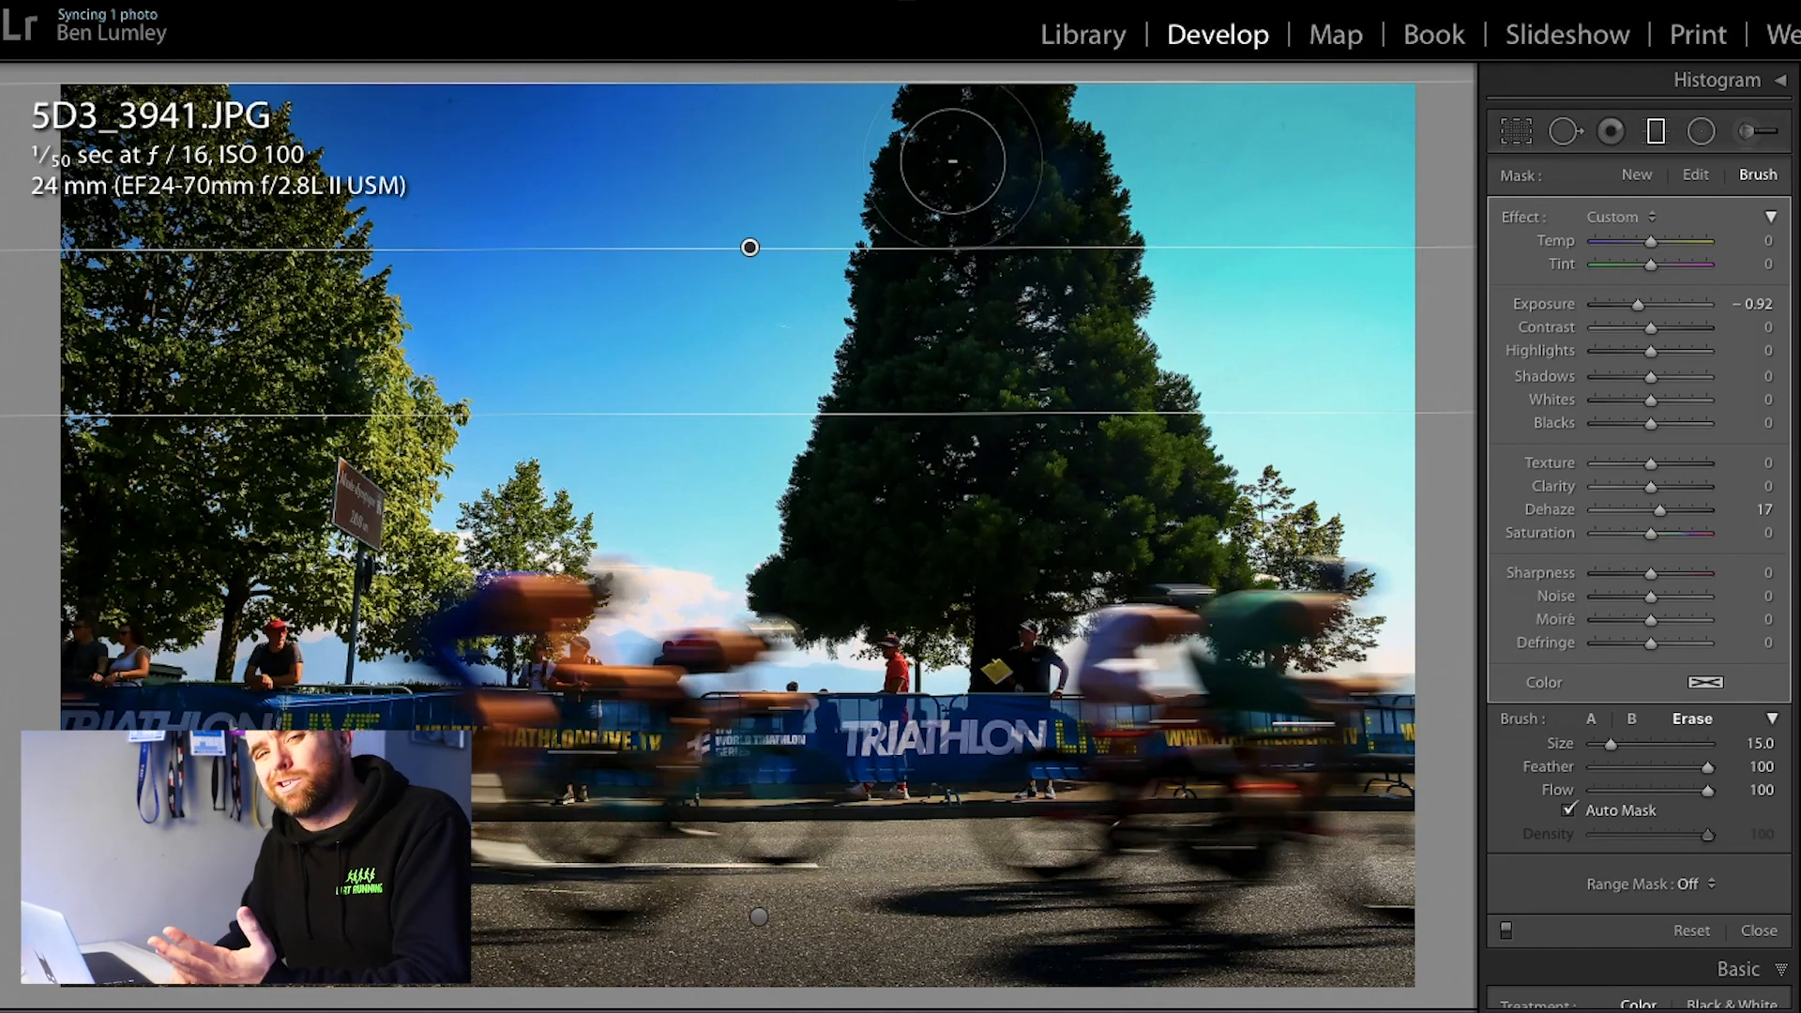
mouse_move(995, 223)
left_mouse_down()
mouse_move(1026, 109)
mouse_move(964, 103)
mouse_move(903, 264)
mouse_move(942, 120)
mouse_move(1031, 365)
mouse_move(1047, 243)
mouse_move(1023, 114)
mouse_move(1078, 383)
mouse_move(994, 140)
mouse_move(928, 218)
mouse_move(895, 351)
mouse_move(989, 107)
mouse_move(1046, 344)
mouse_move(1026, 111)
mouse_move(1054, 270)
left_mouse_up()
mouse_move(155, 222)
left_mouse_down()
mouse_move(177, 139)
mouse_move(276, 266)
mouse_move(176, 210)
mouse_move(80, 268)
mouse_move(276, 317)
mouse_move(139, 148)
mouse_move(203, 170)
mouse_move(236, 228)
mouse_move(99, 192)
mouse_move(225, 356)
mouse_move(104, 207)
mouse_move(141, 141)
left_mouse_up()
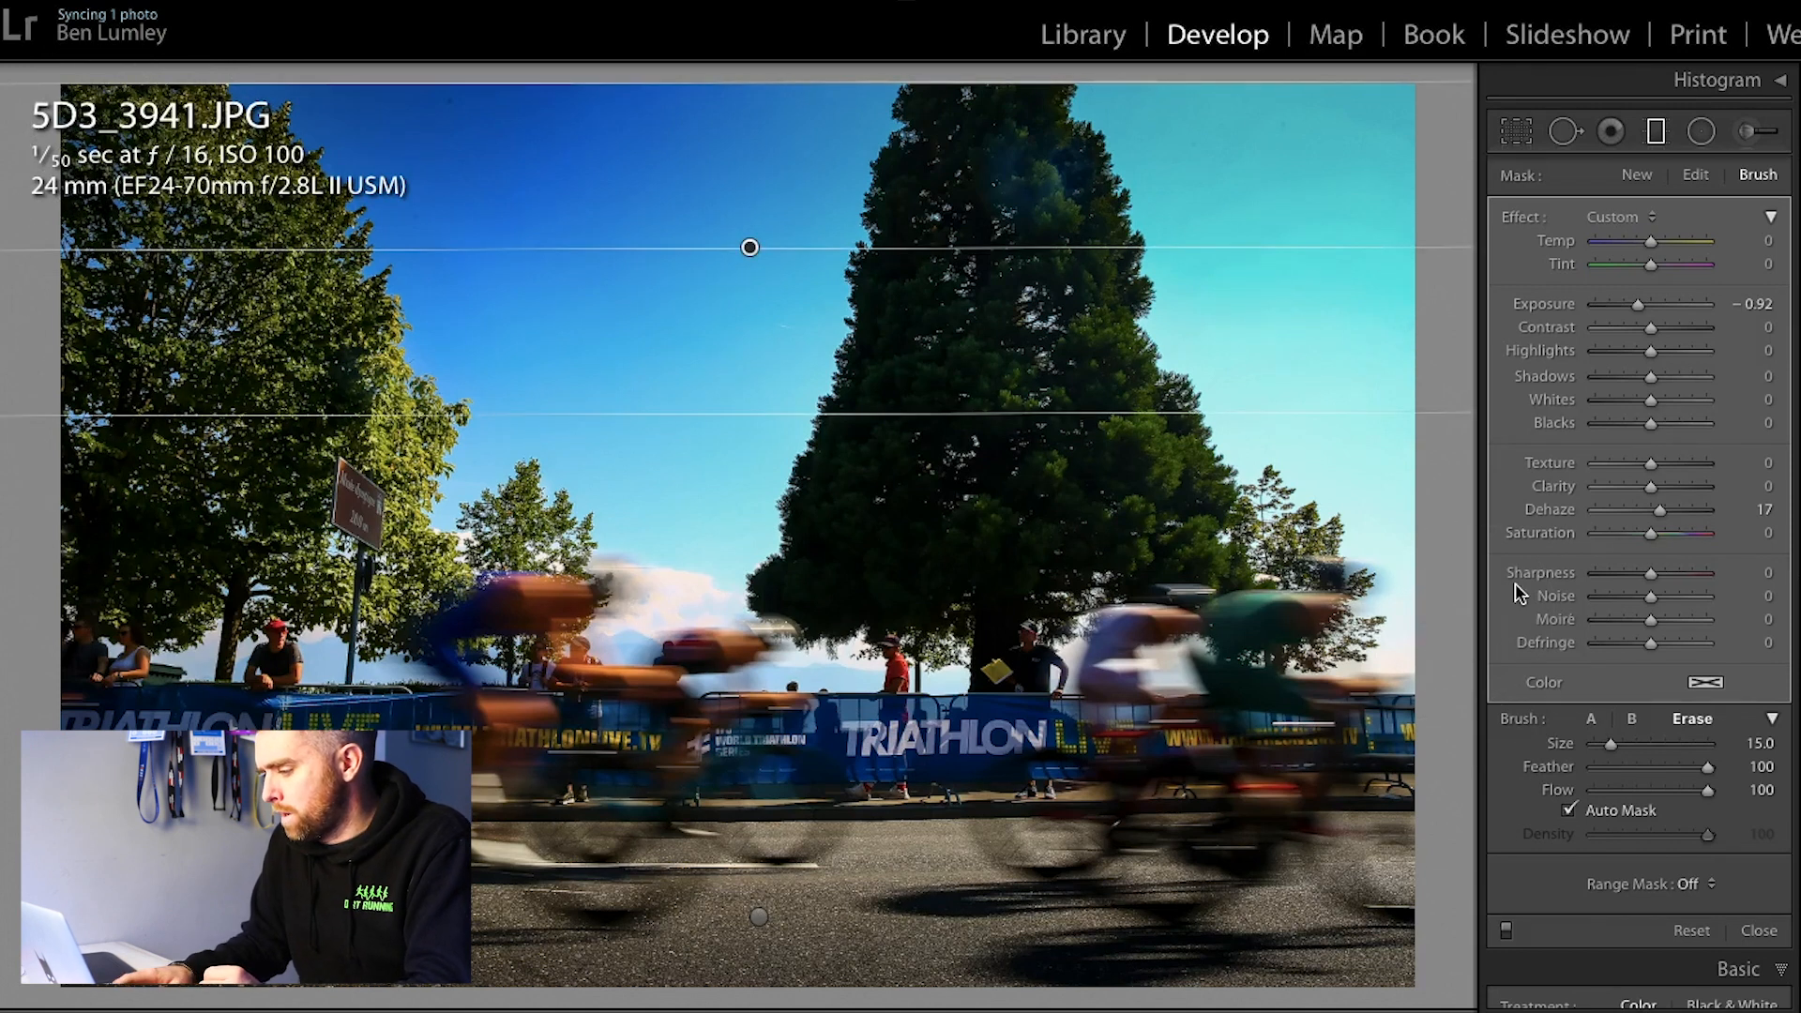
key("Return")
Step: Heal the spot in the sky near the top edge, right of the left tree, with a size 76 brush
left_click(1566, 131)
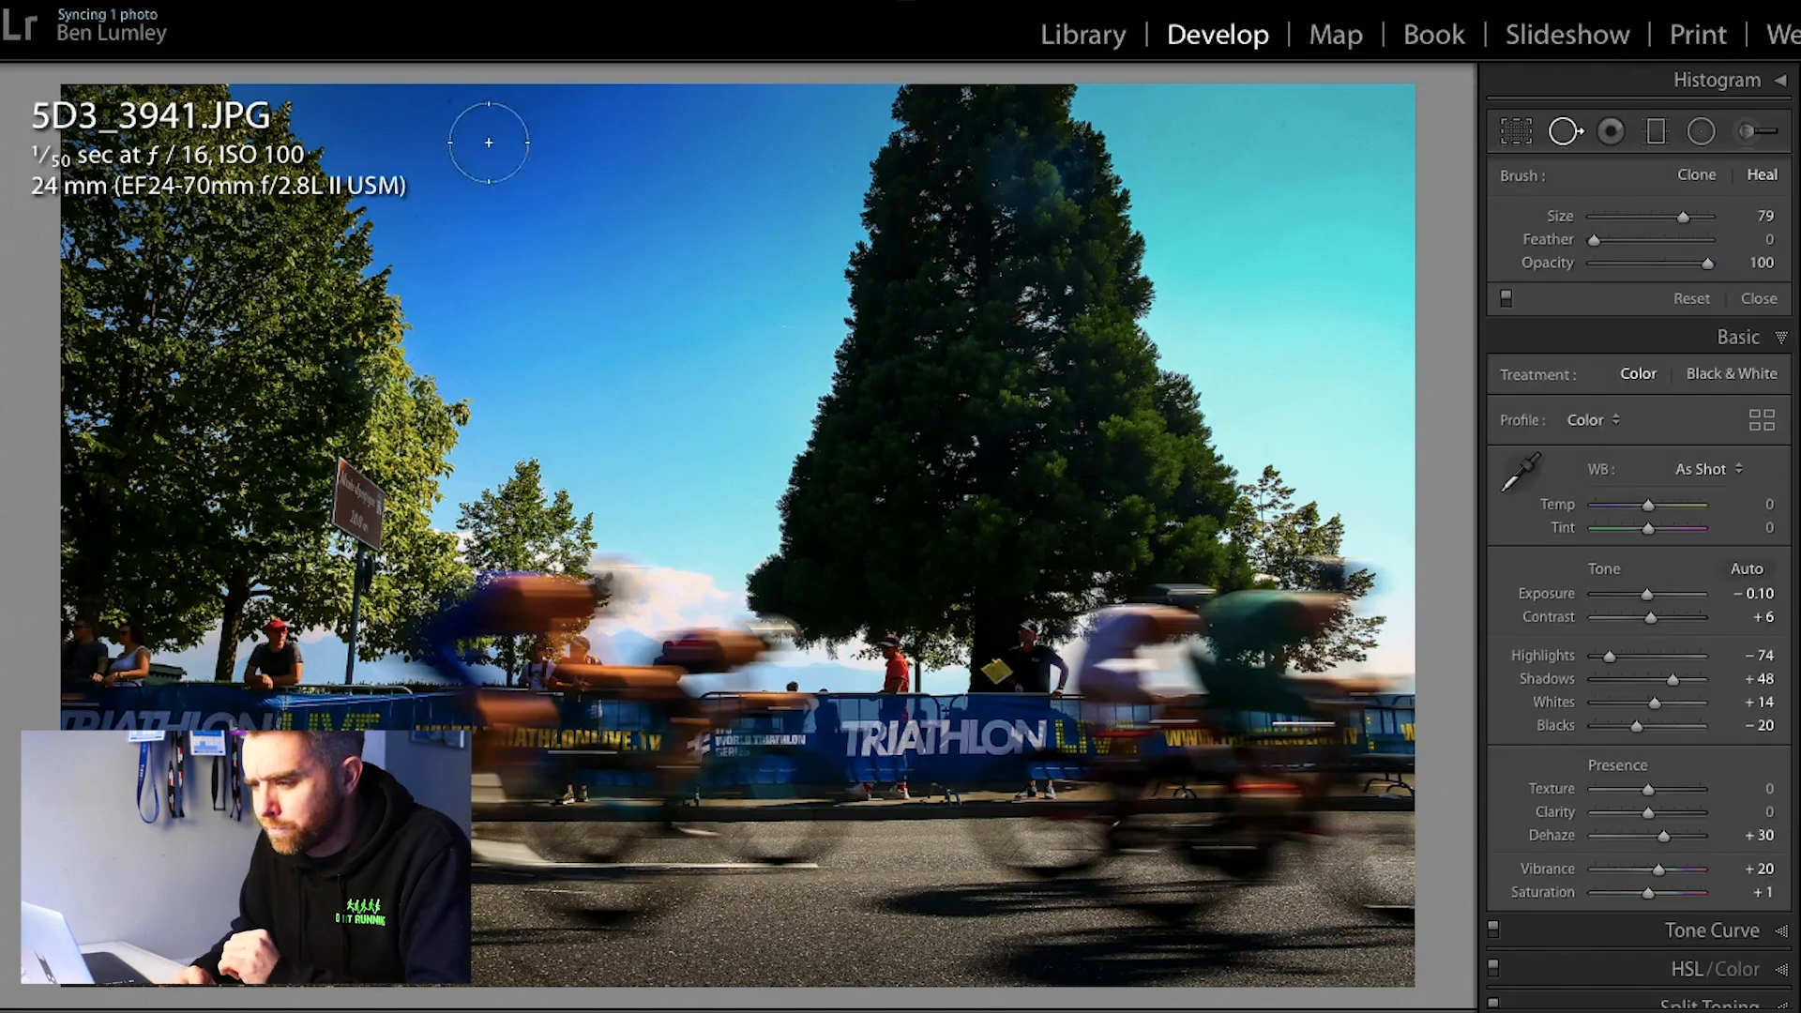
scroll(455, 111, "down", 3)
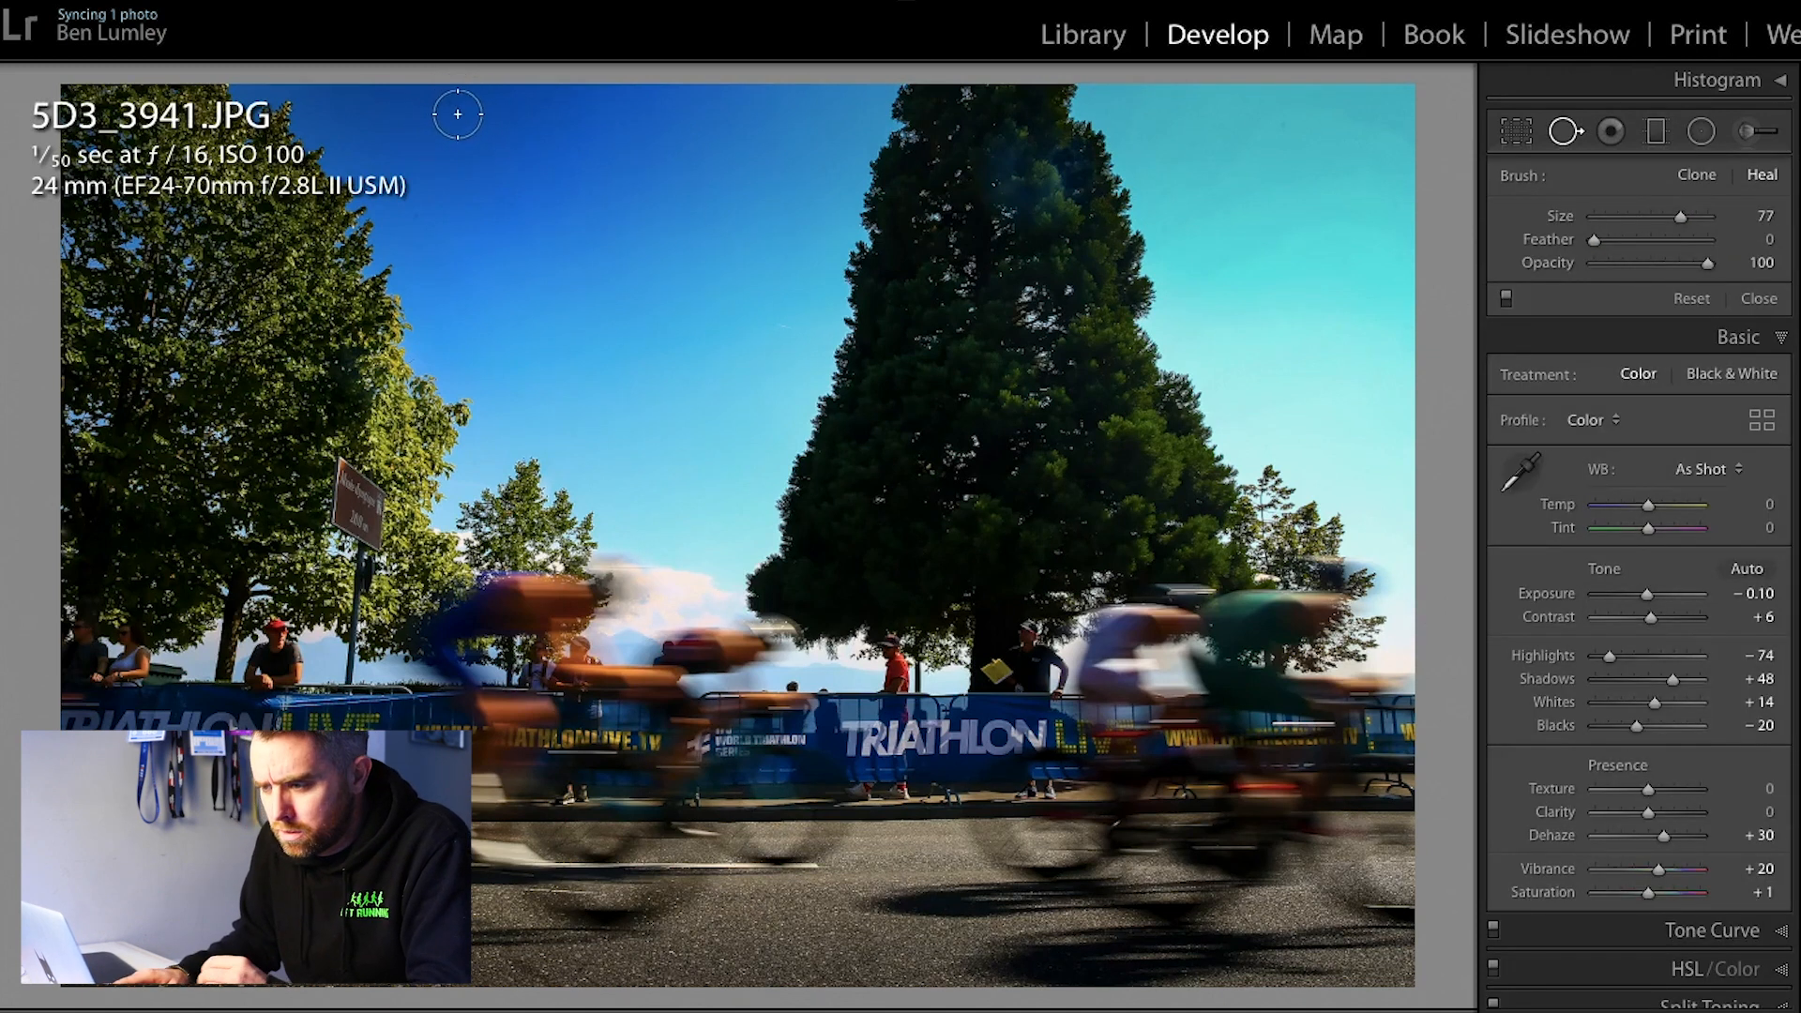
left_click(453, 101)
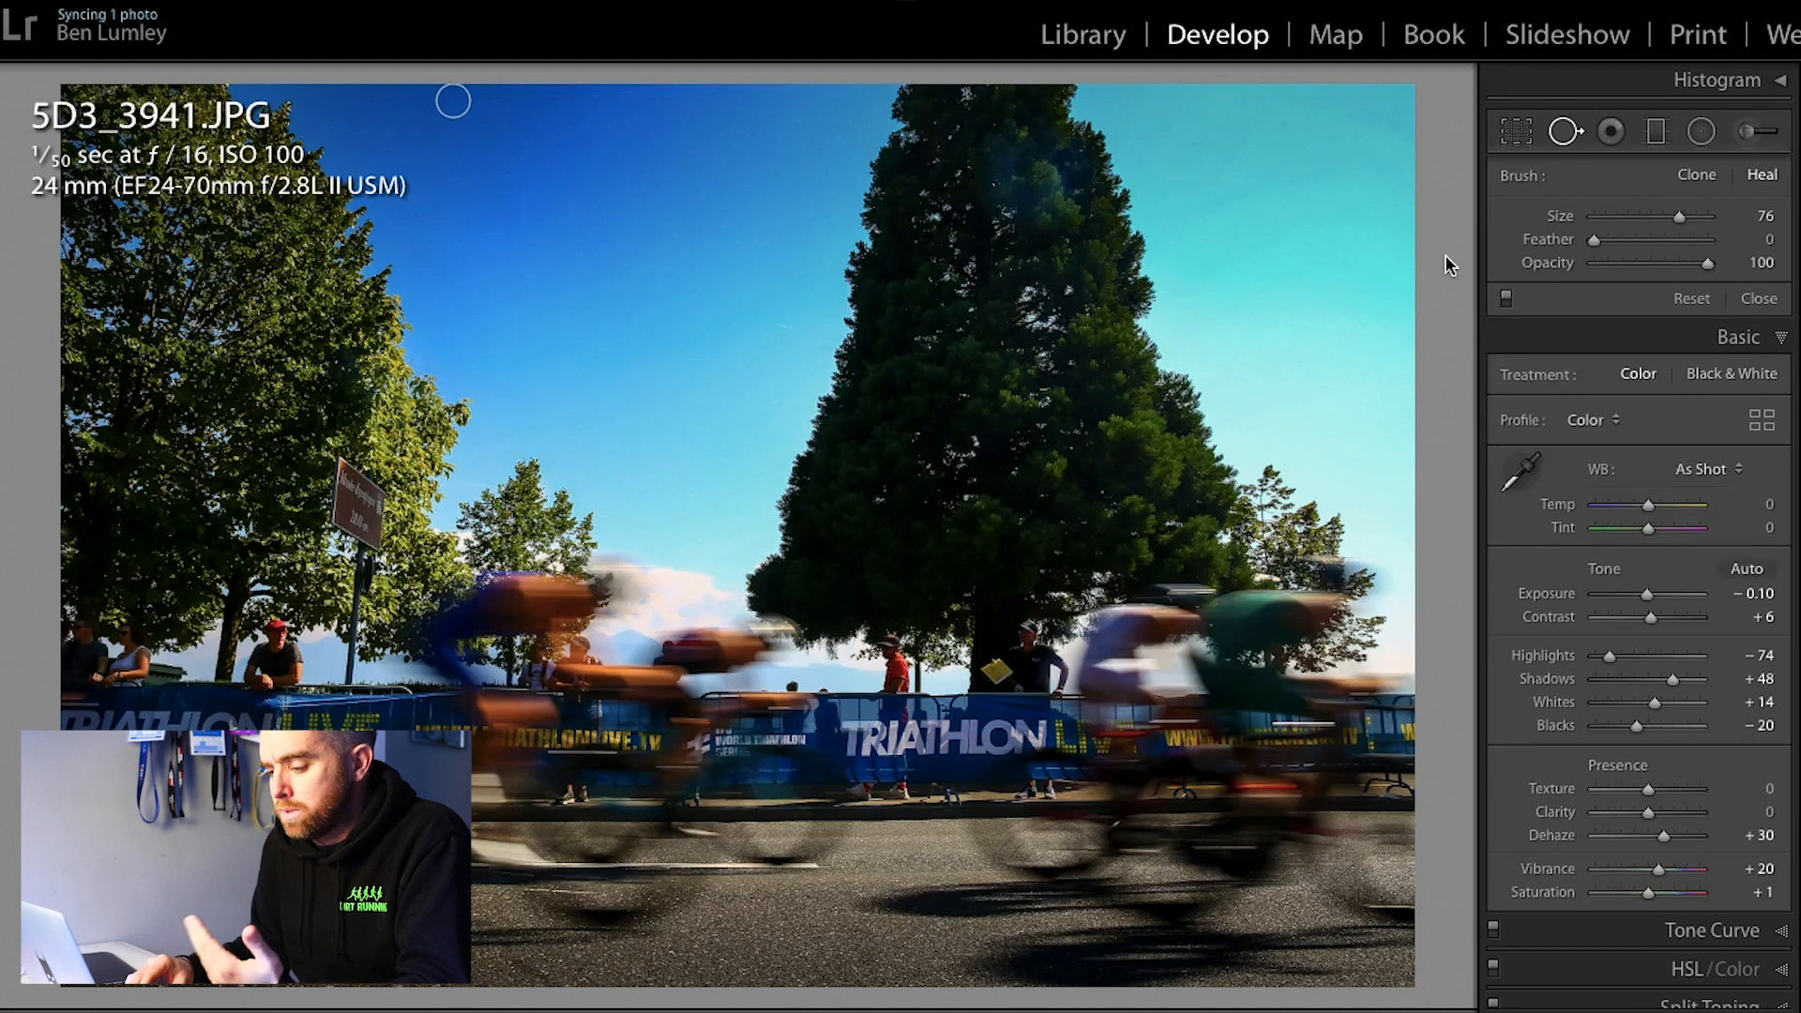
Step: Go to the street race photo 5D3_3988.JPG and set its Blacks to −37 and Exposure to +0.65
key("Right")
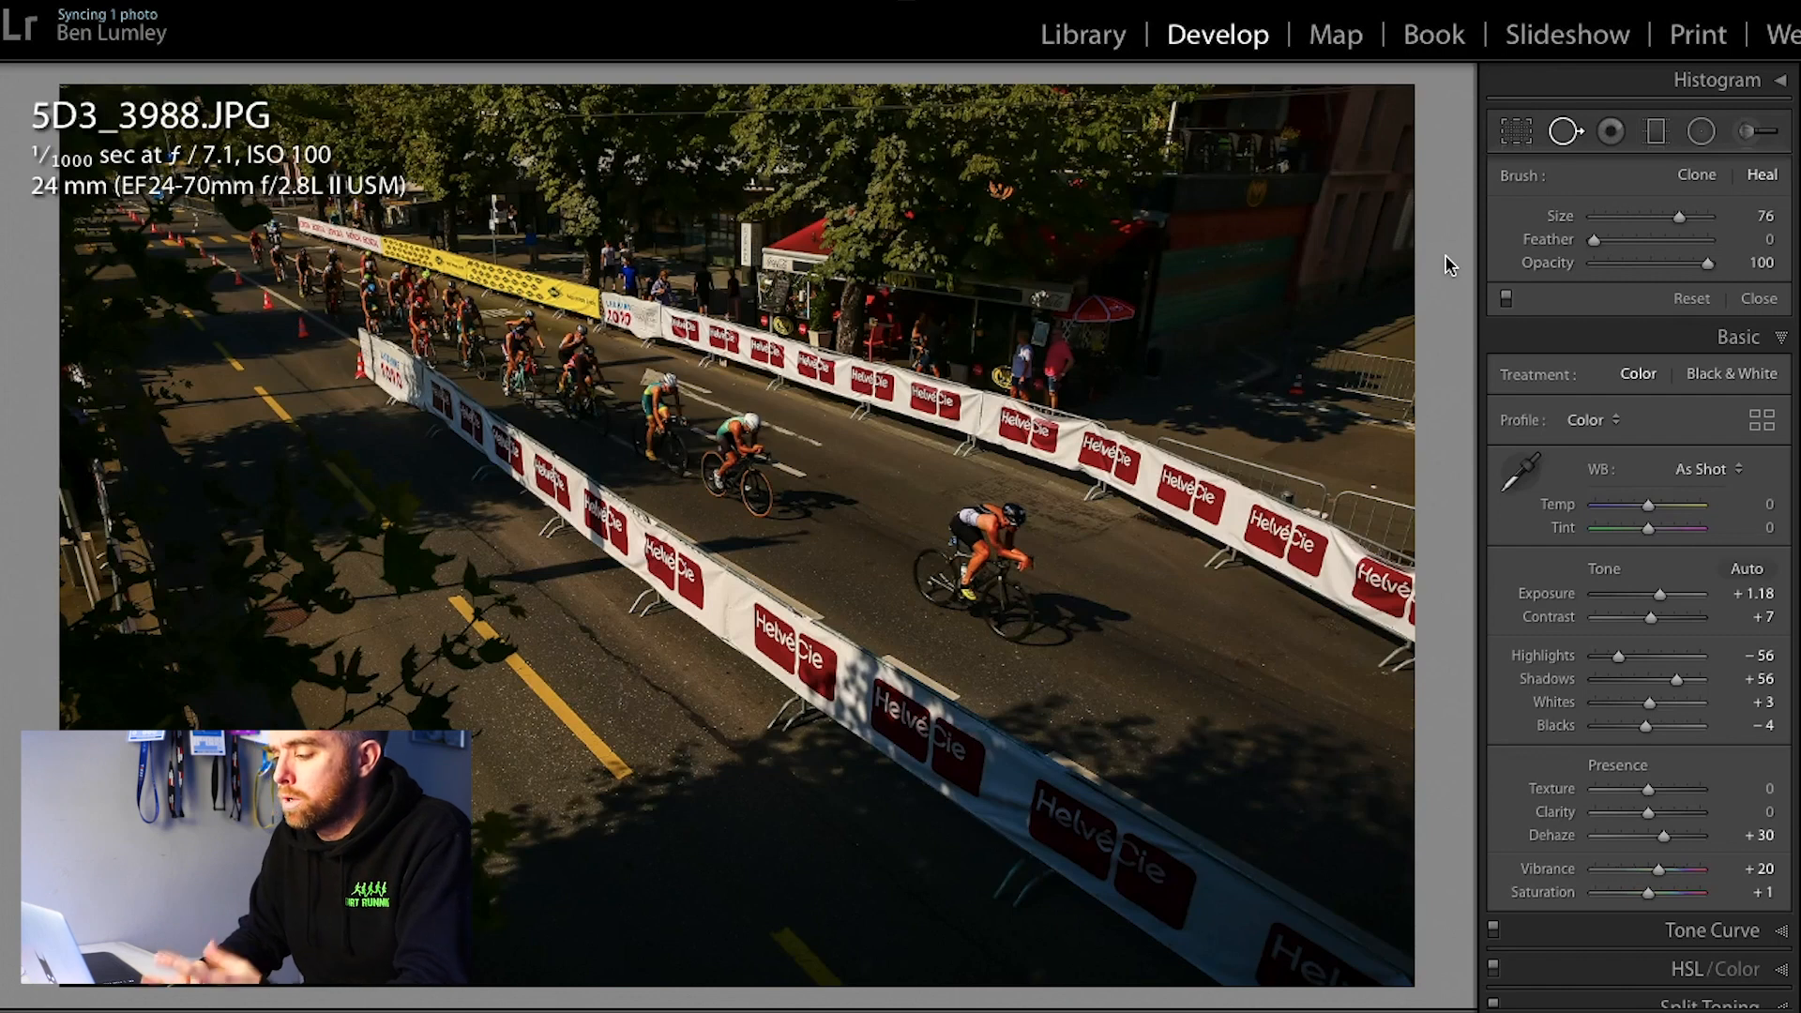
left_click(1574, 136)
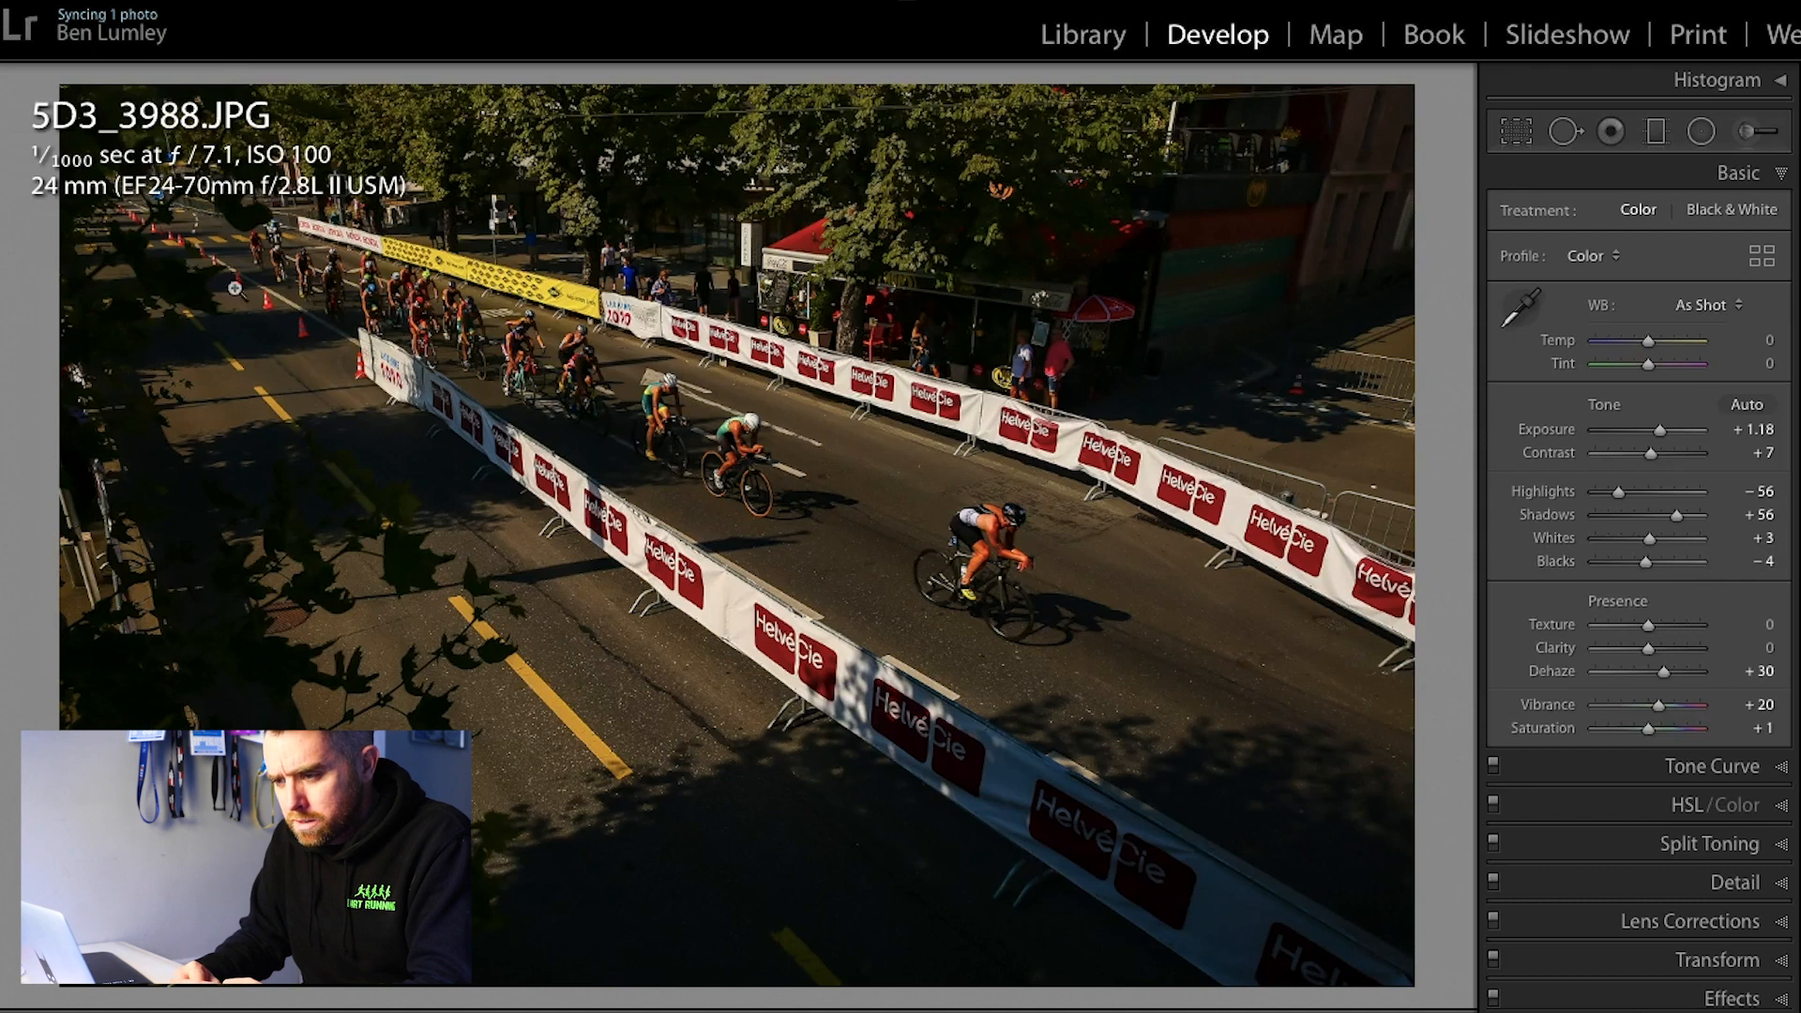
left_click_drag(1649, 563, 1632, 564)
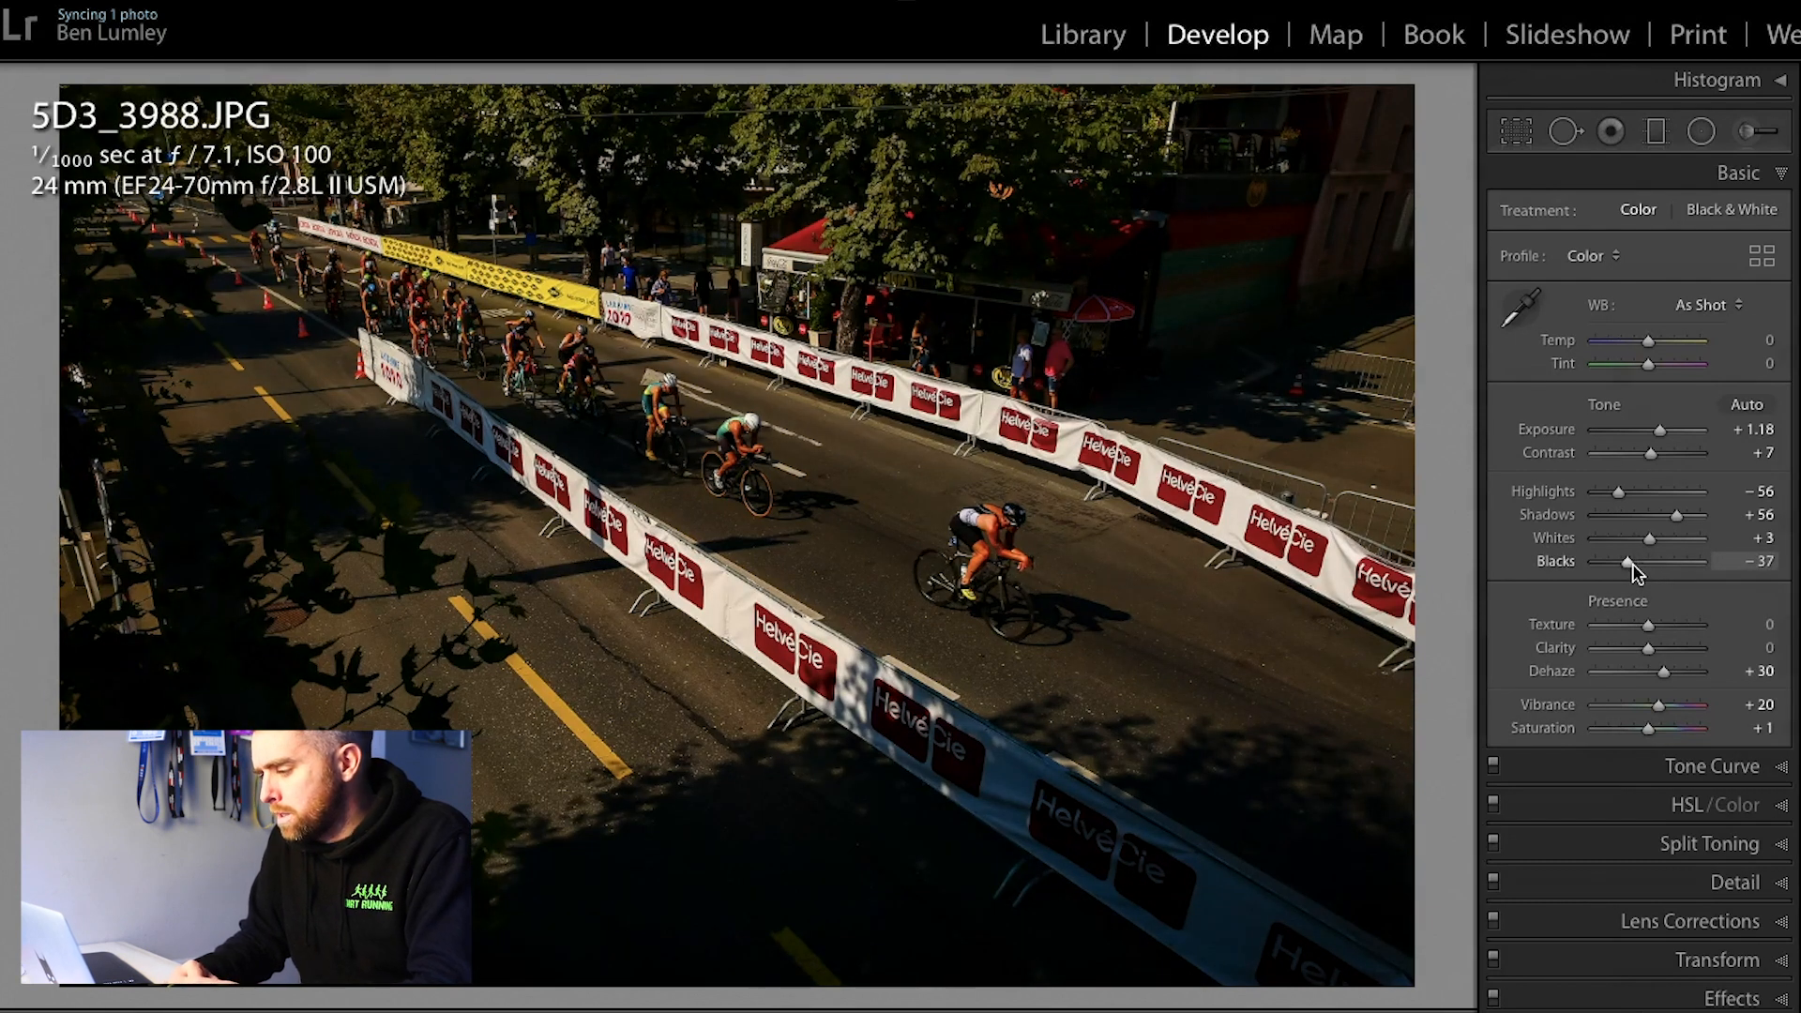
left_click_drag(1662, 428, 1657, 428)
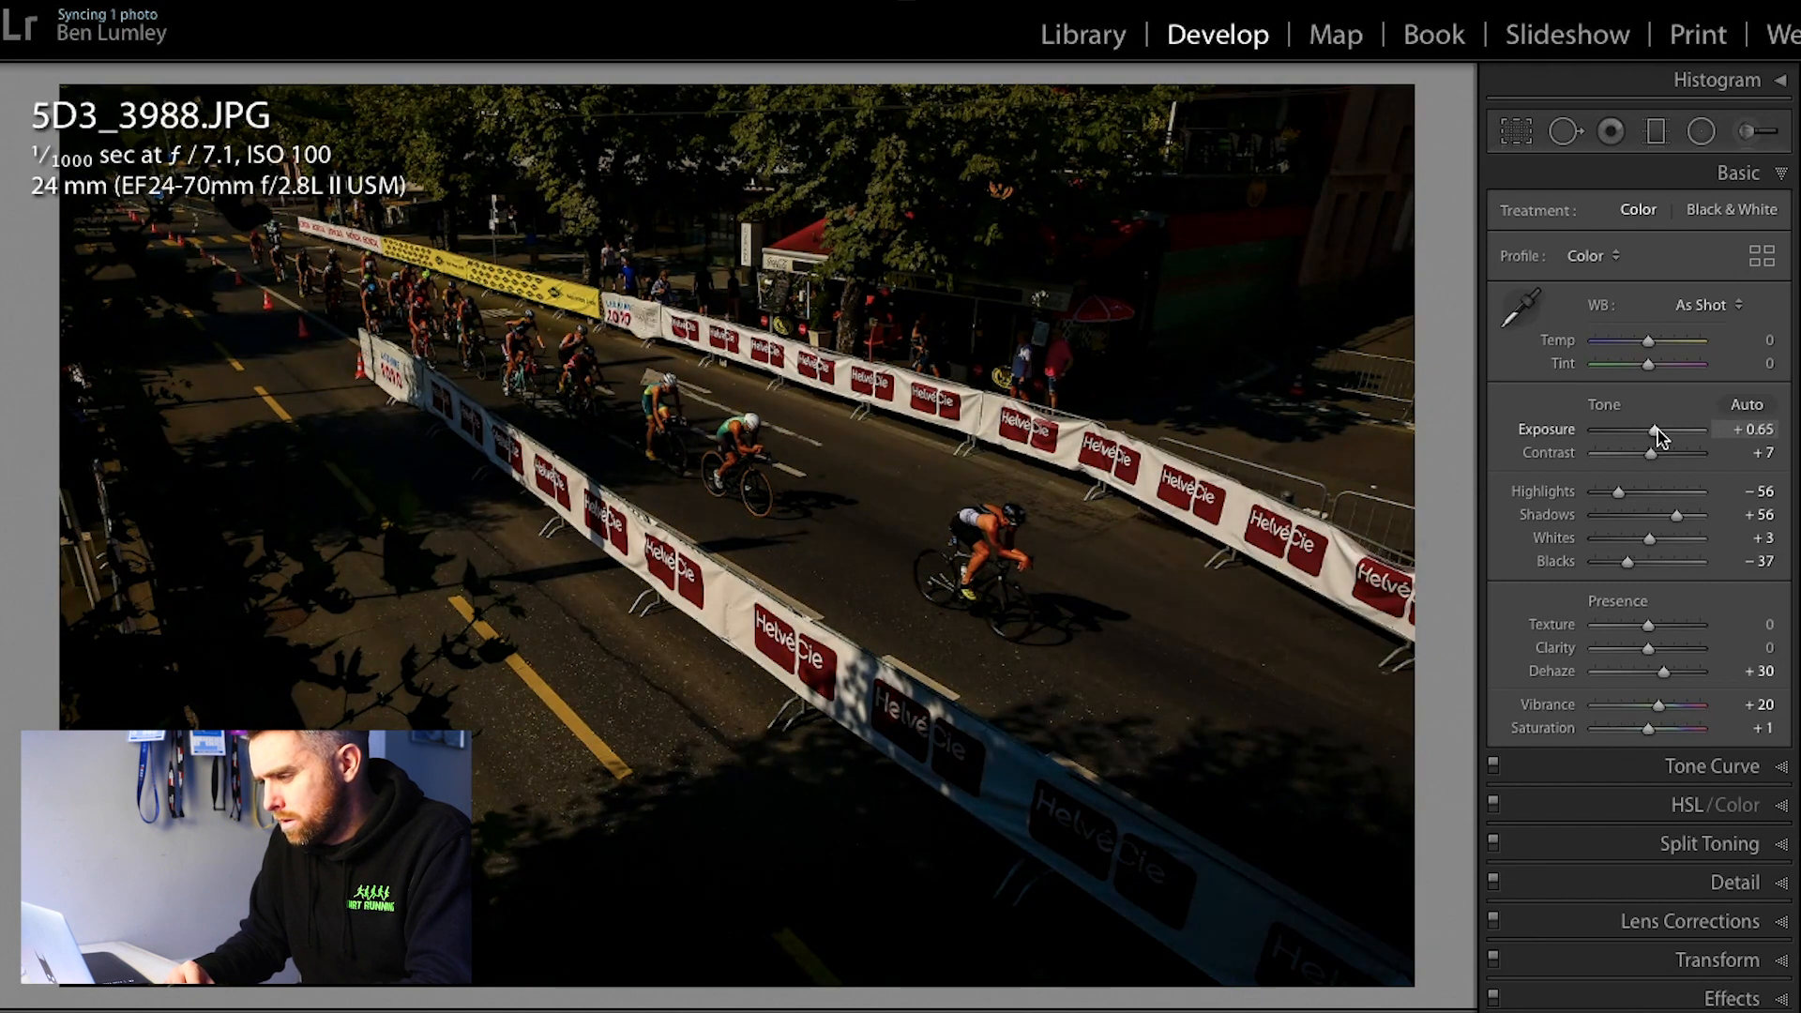
Step: Set the street race photo's Exposure to +1.20, Blacks to −52 and Vibrance to +29
left_click_drag(1656, 429, 1653, 430)
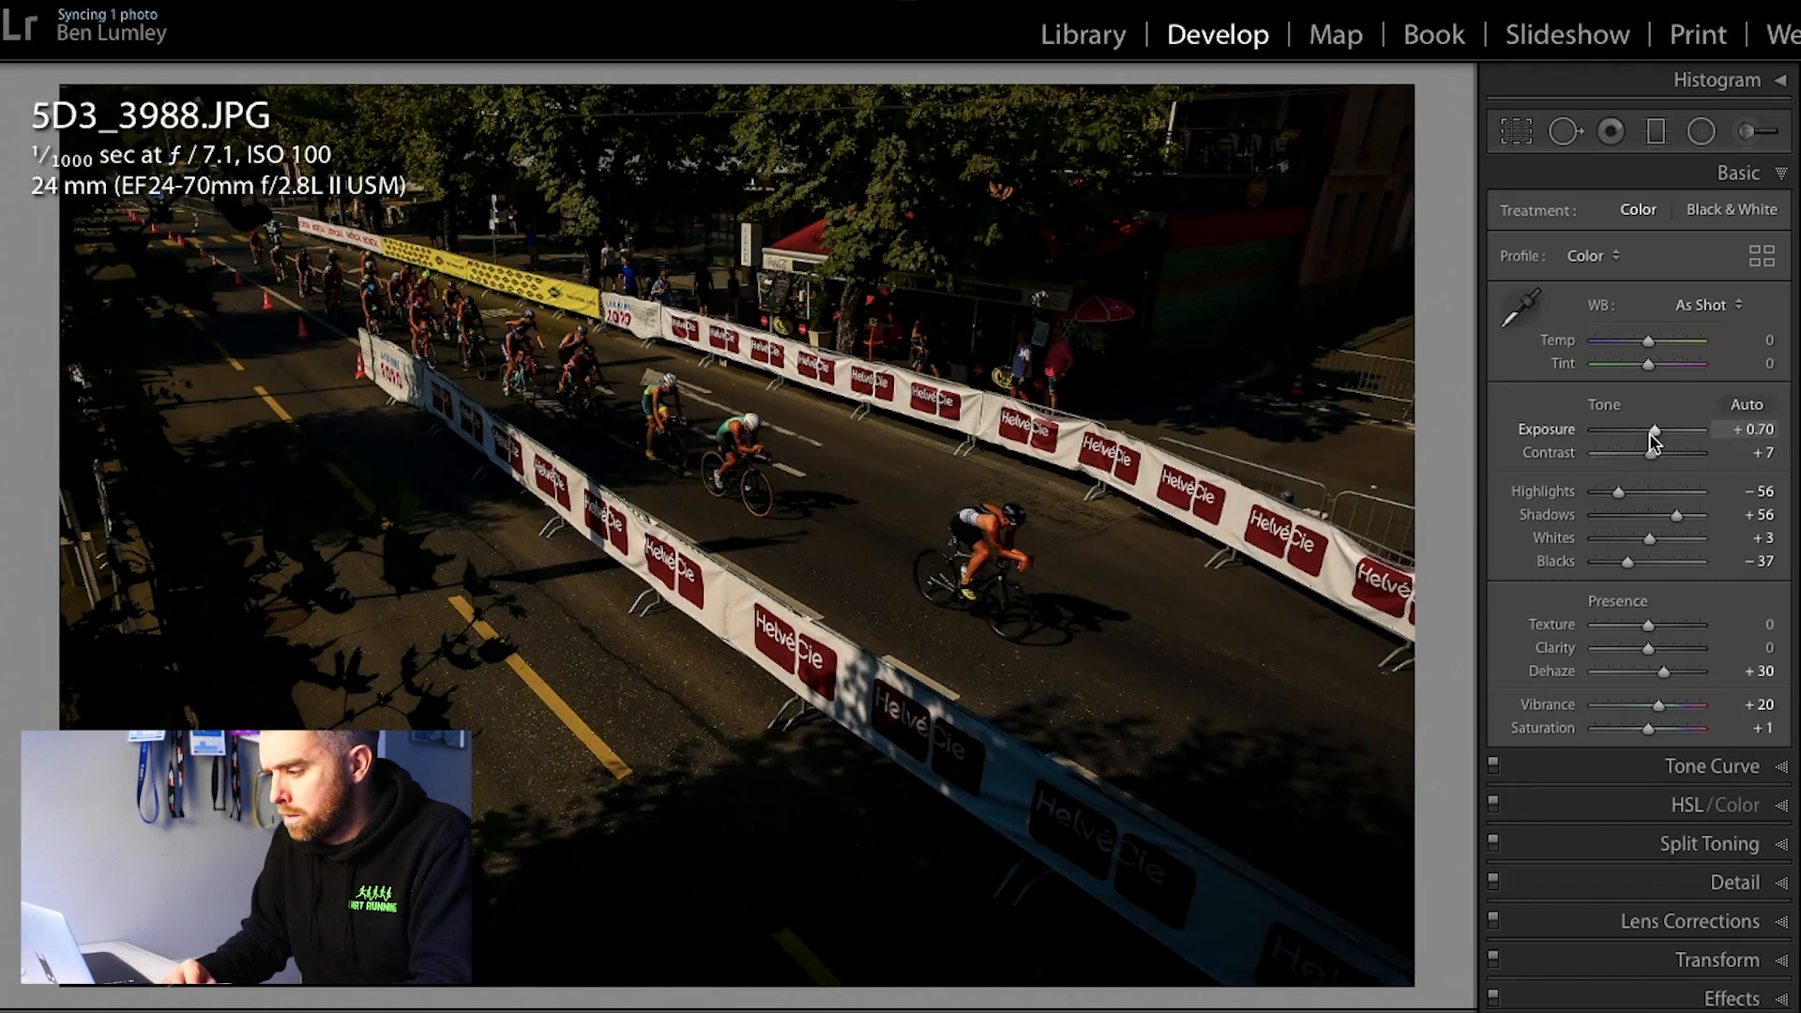
left_click_drag(1649, 432, 1658, 437)
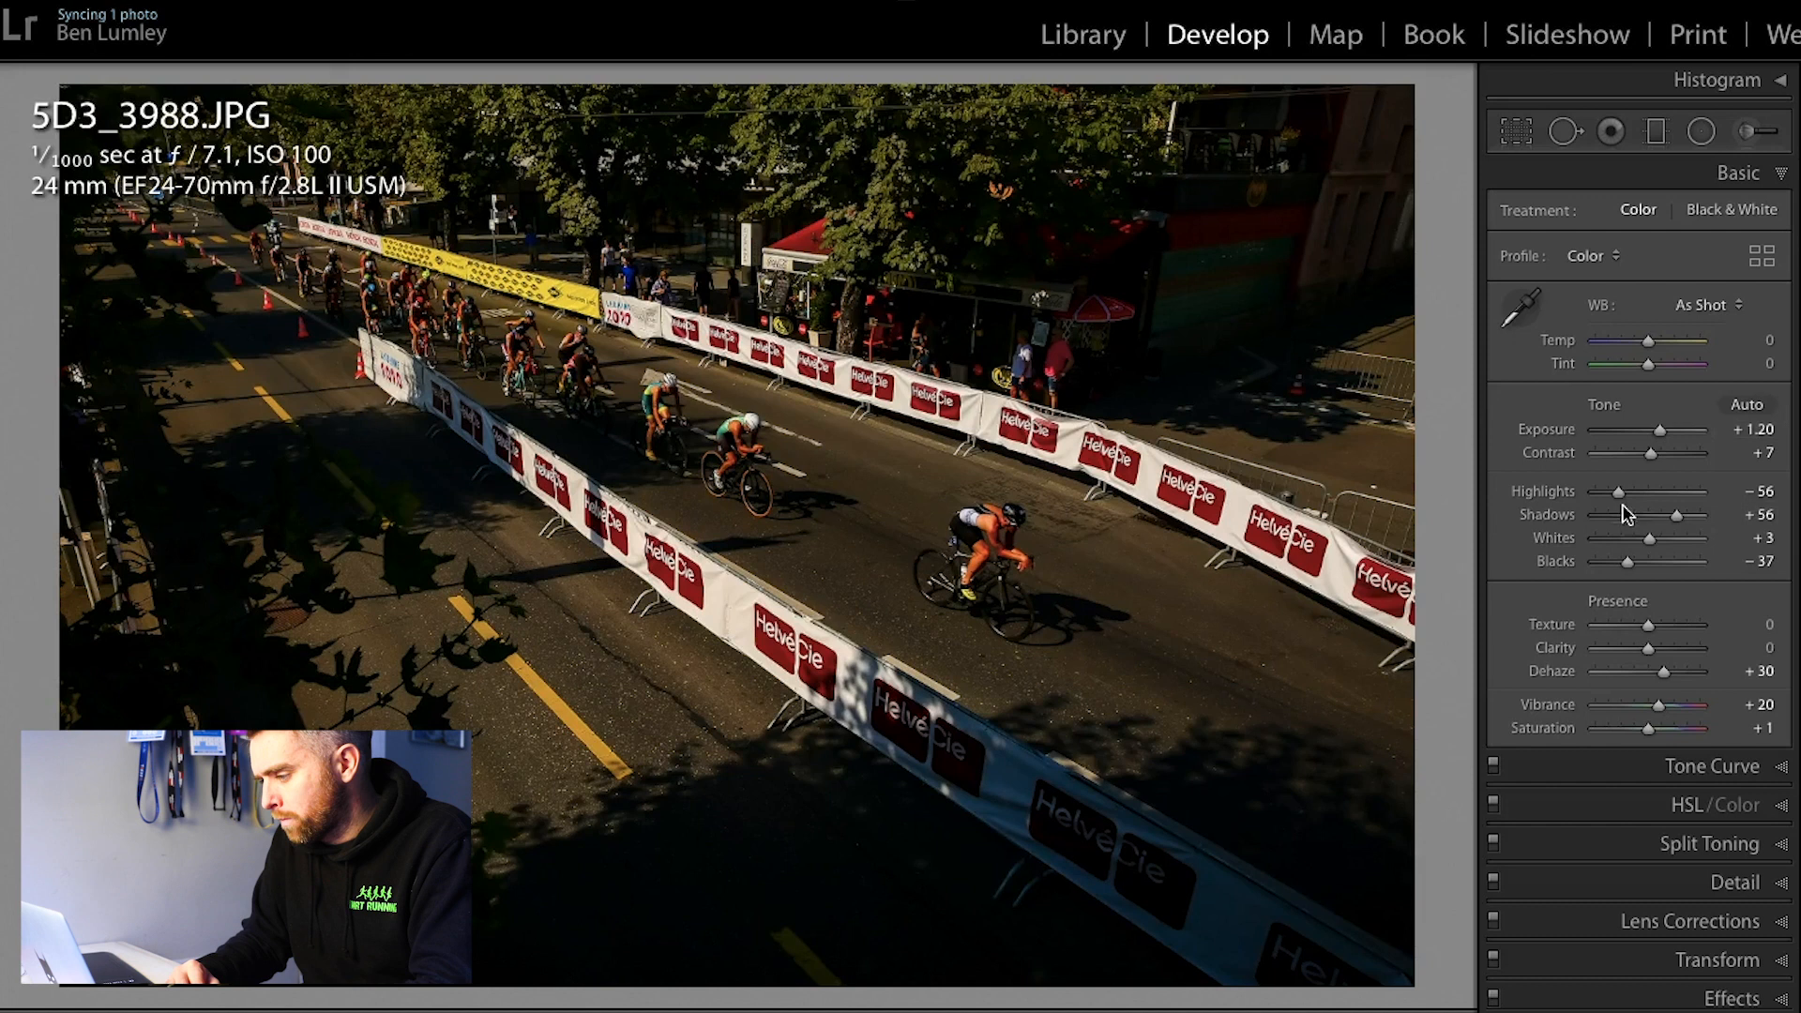
left_click_drag(1618, 566, 1615, 565)
left_click_drag(1657, 706, 1660, 712)
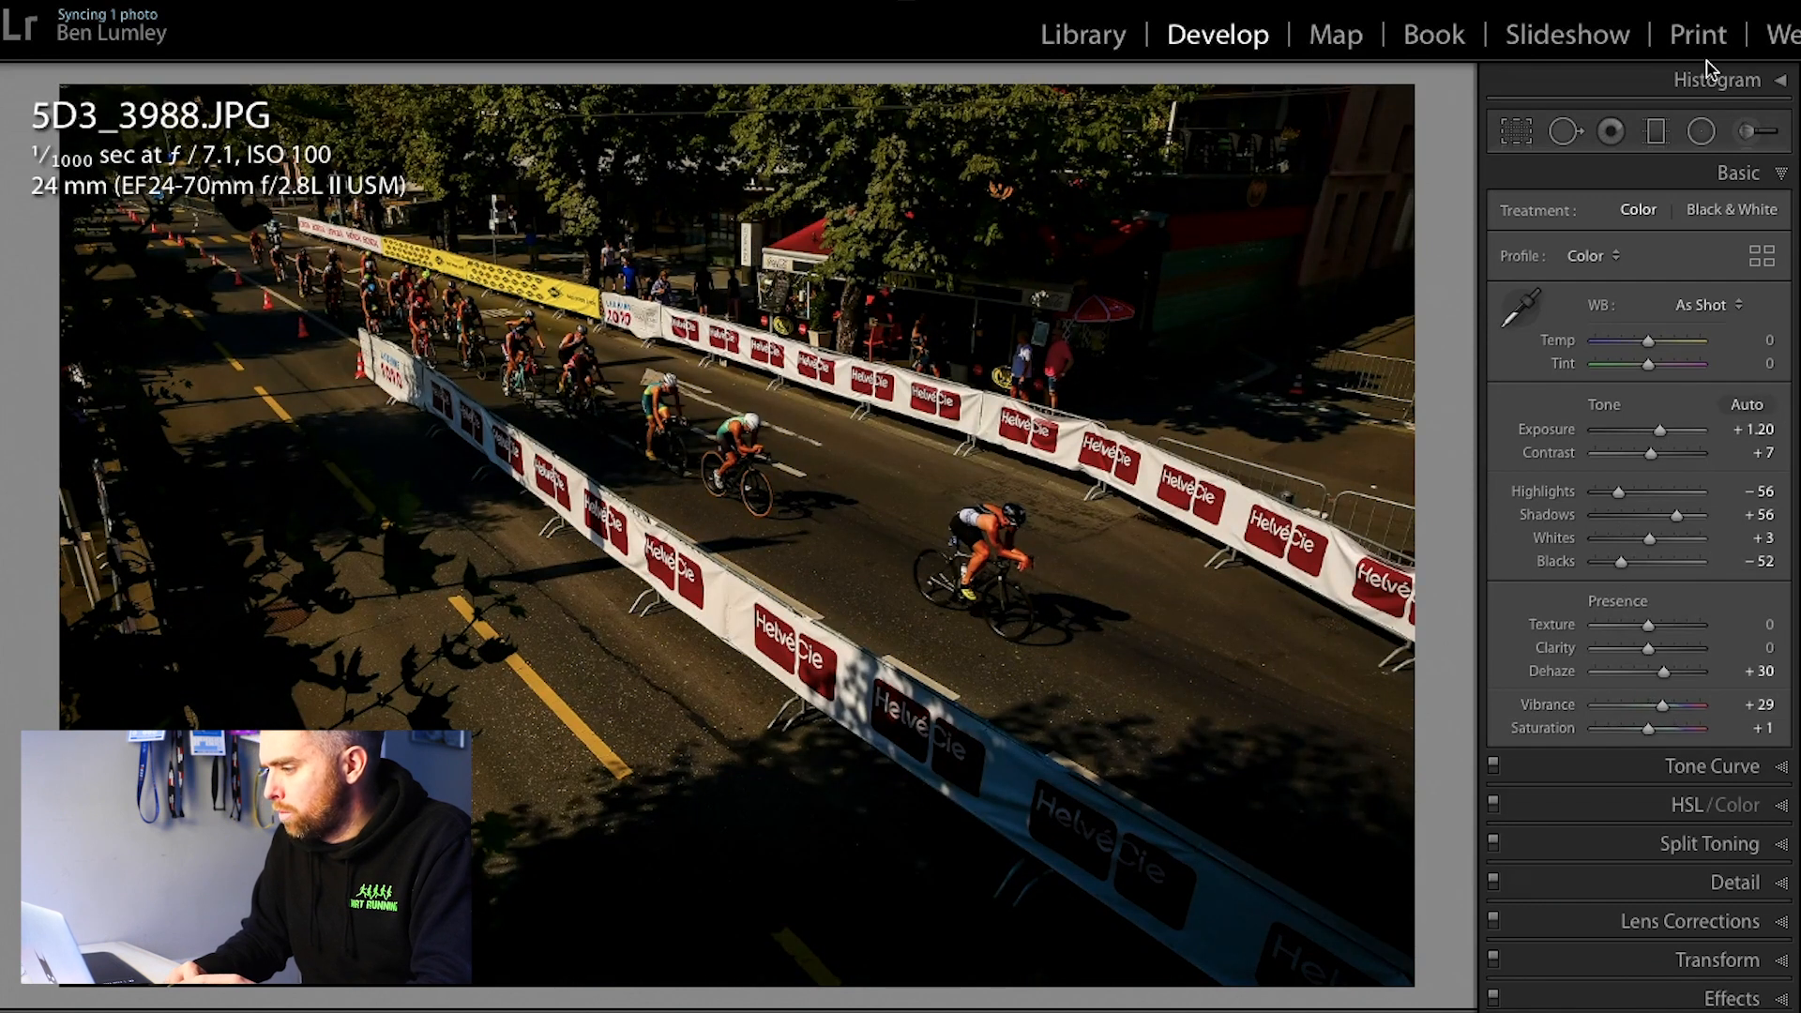
Step: Paint the trees and background behind the far barrier with a size 20 Auto Mask adjustment brush at Exposure −0.92, and show the mask overlay
left_click(1763, 143)
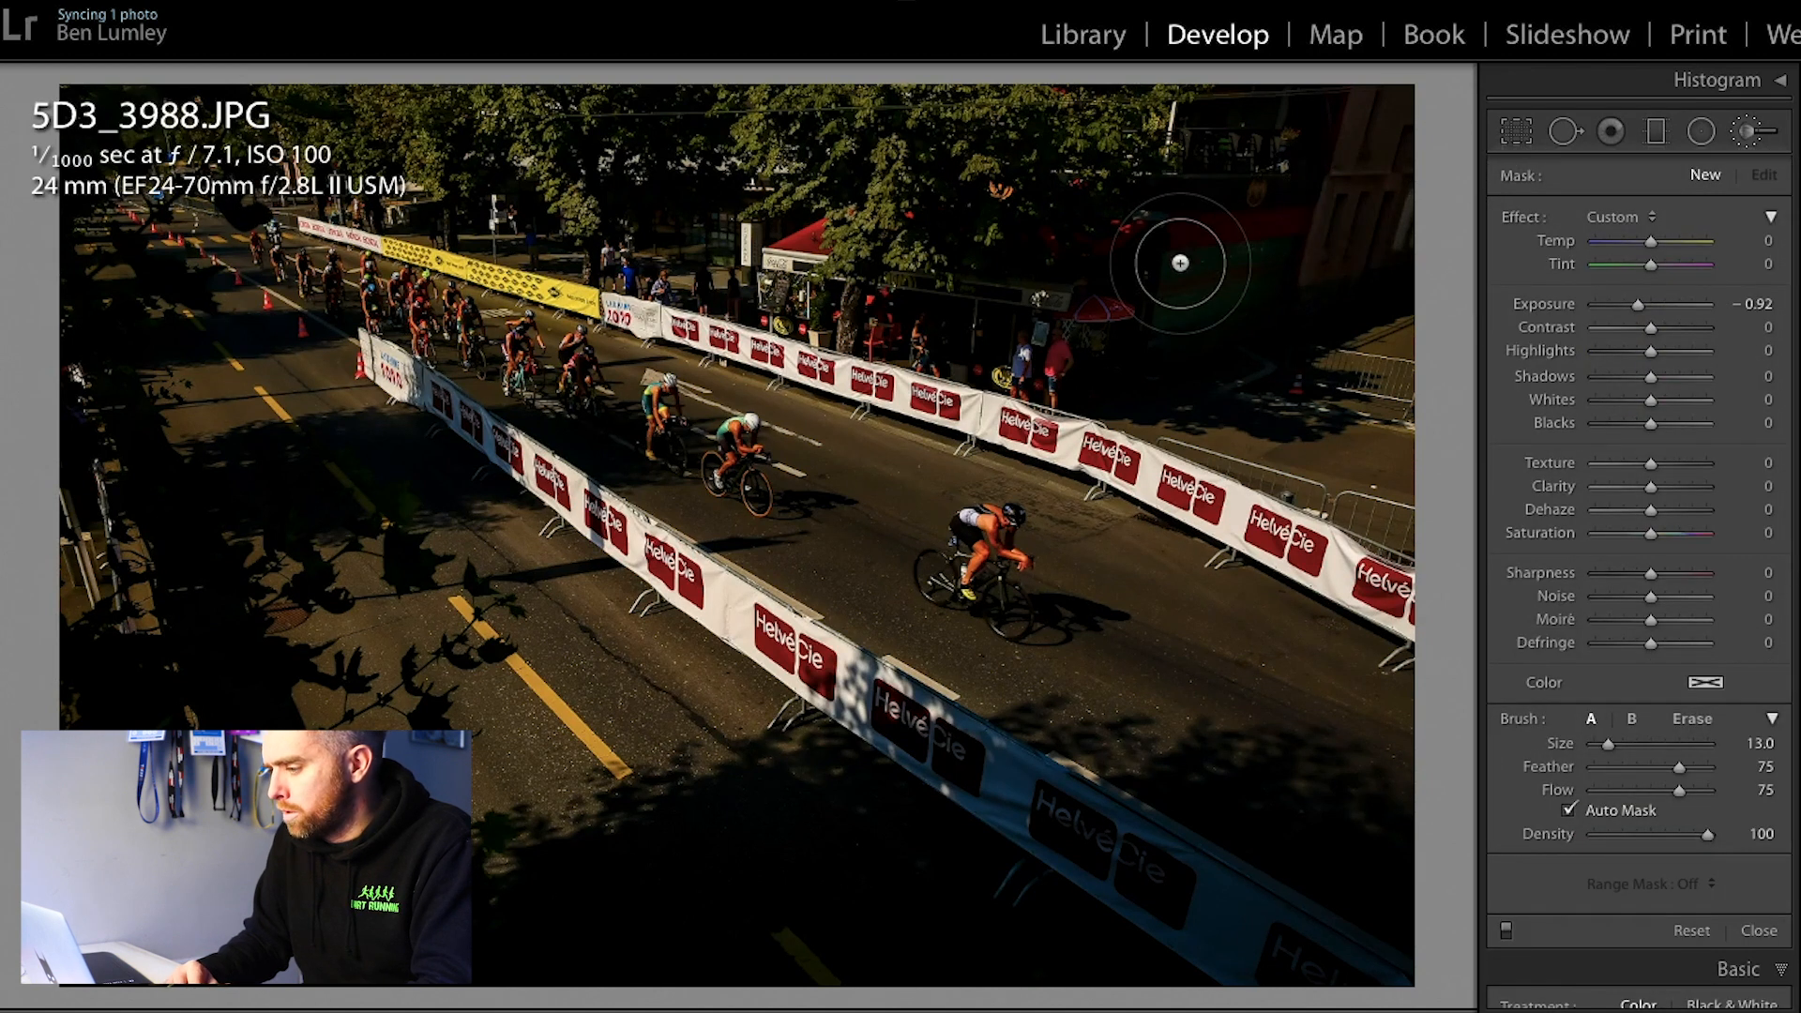
scroll(1079, 279, "up", 5)
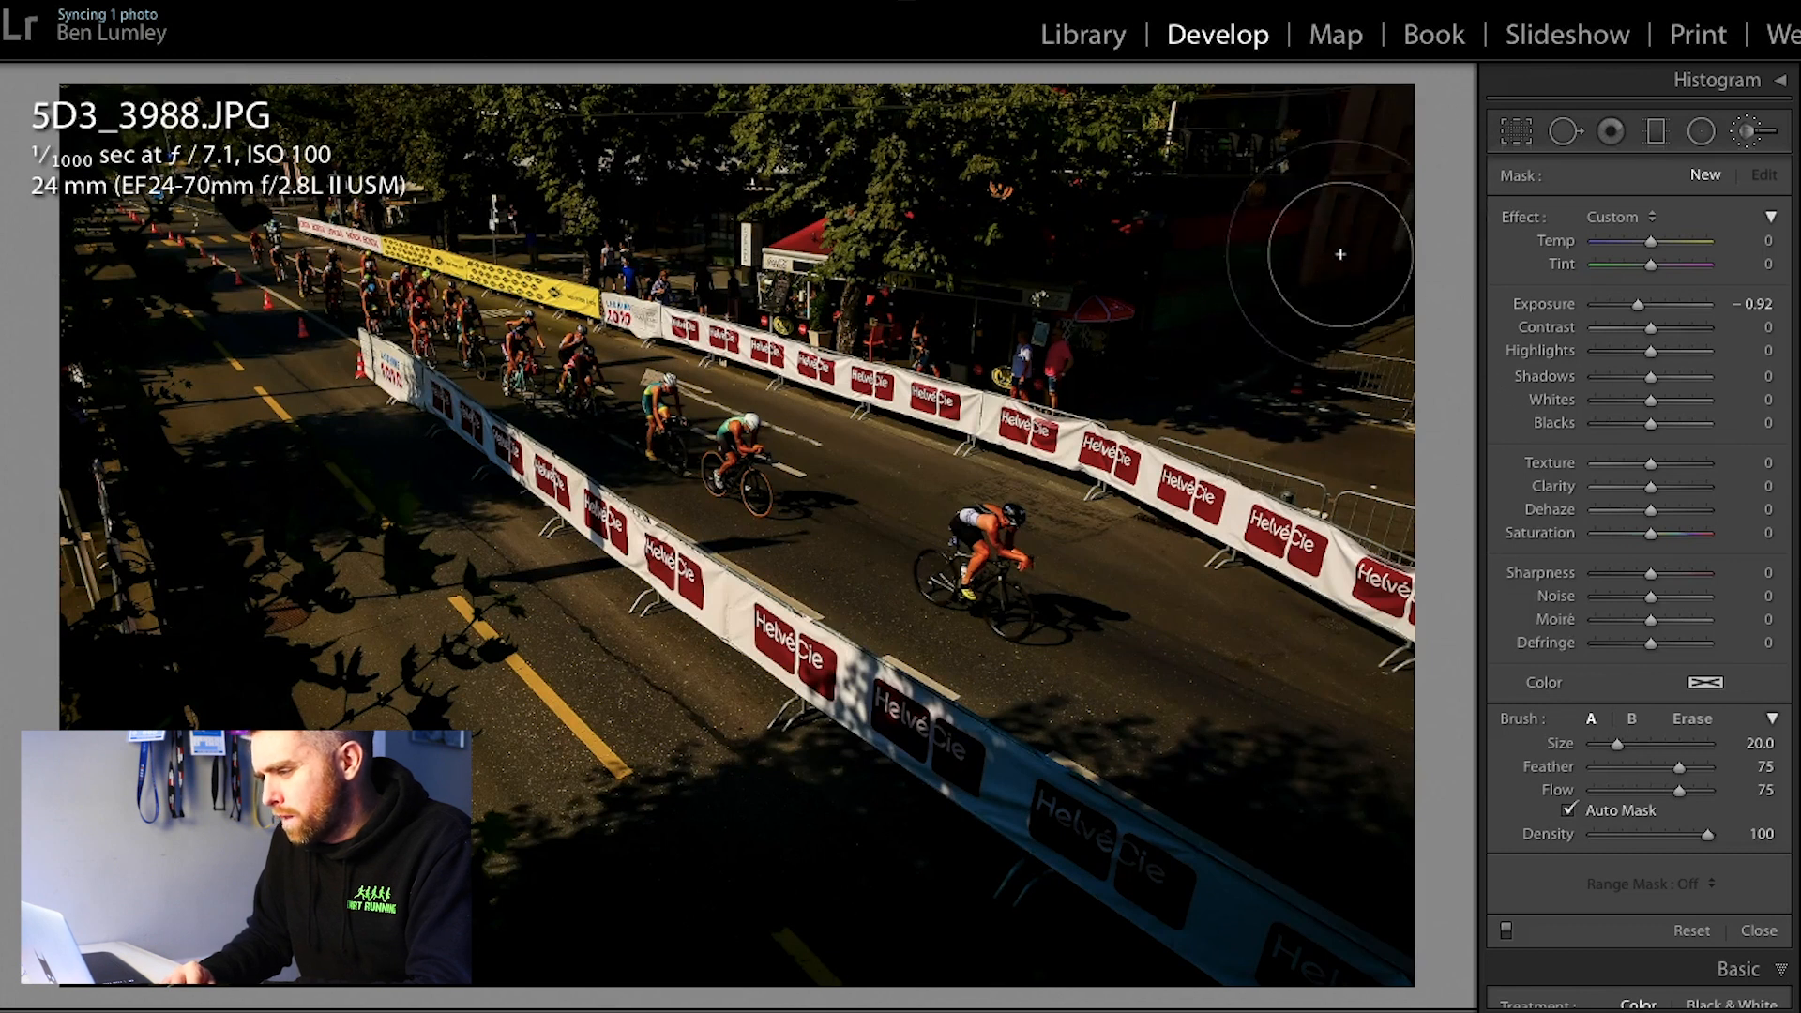
left_click(458, 385)
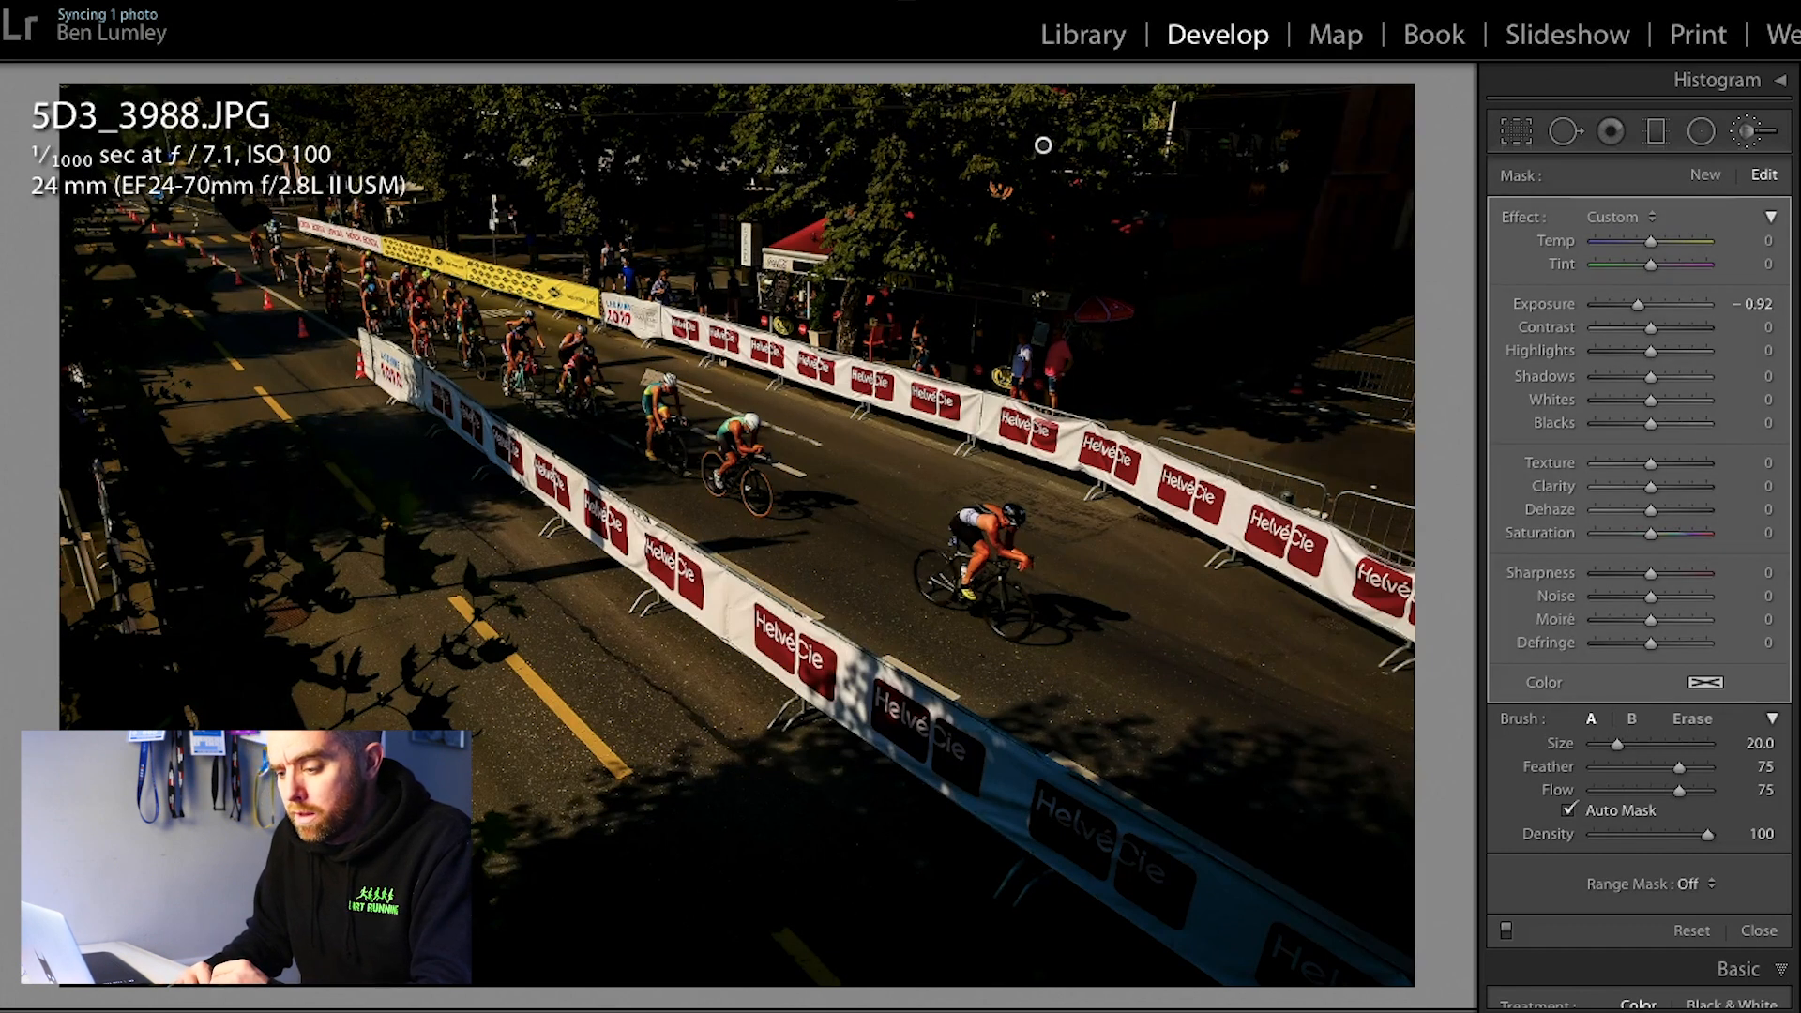
key("o")
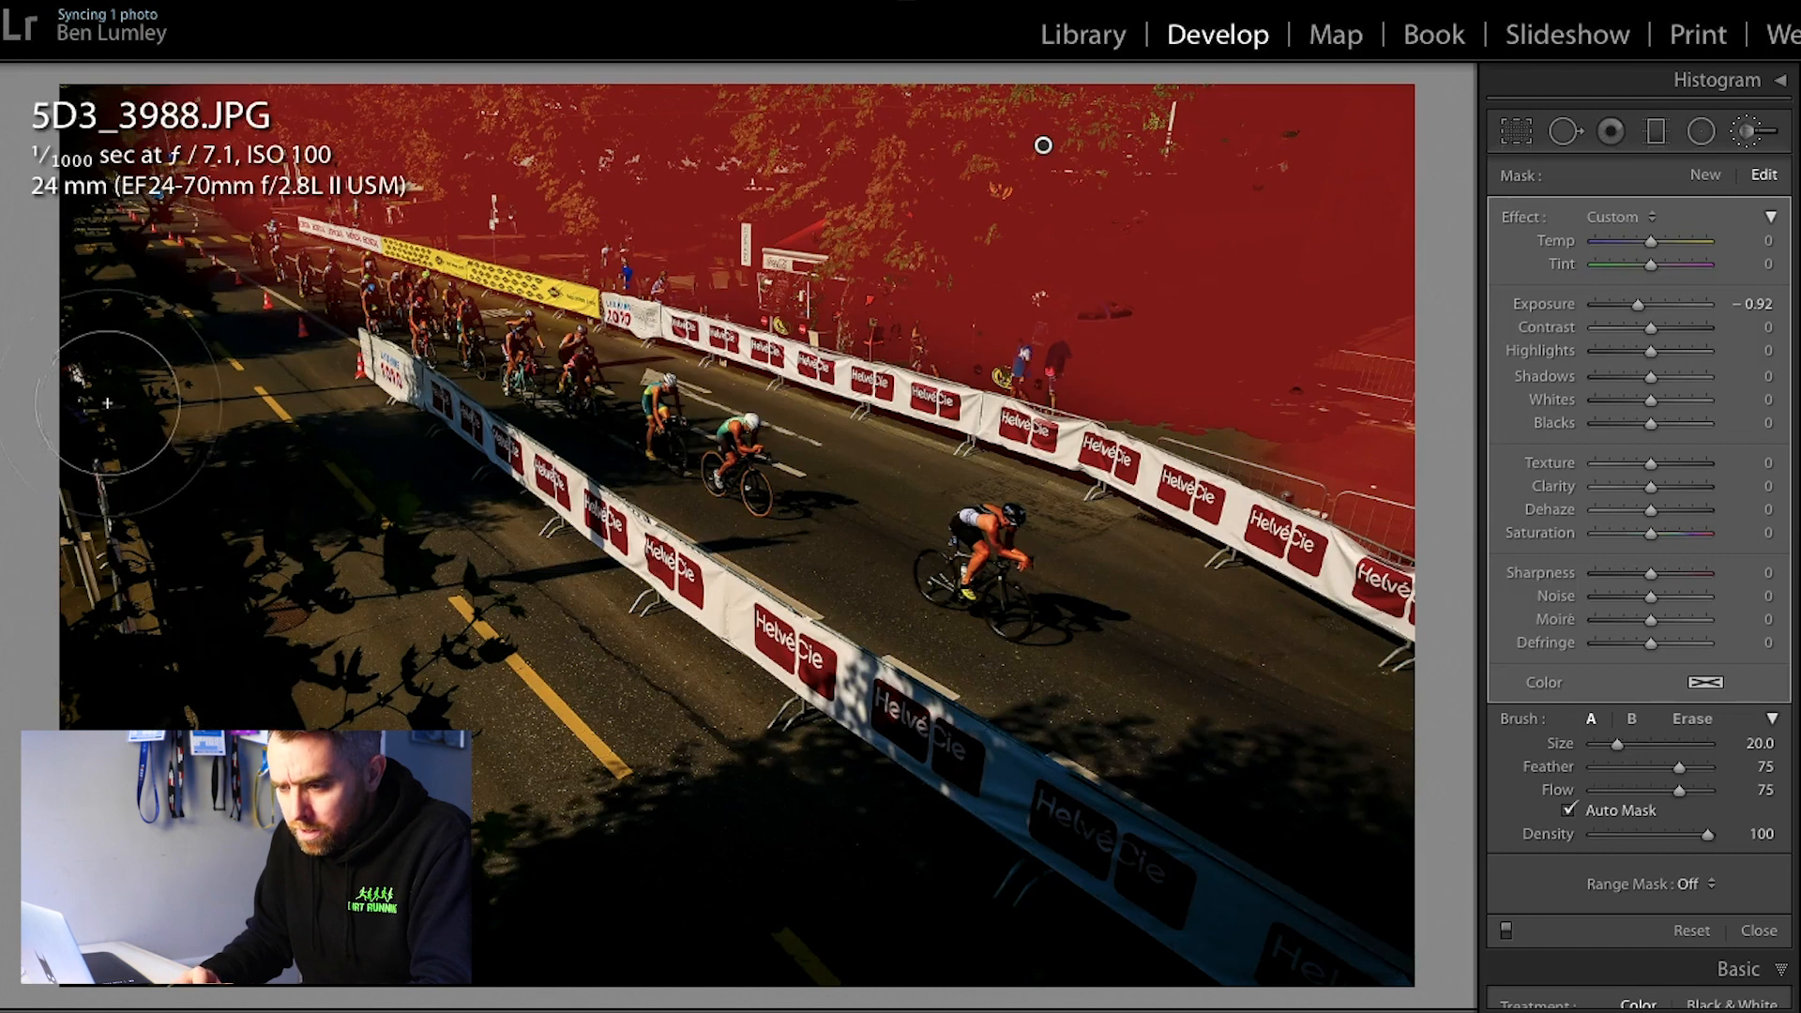
Step: Start a new brush mask and paint the shaded left edge, the foreground shadows and the road shadow crossing the near barrier
left_click(1704, 174)
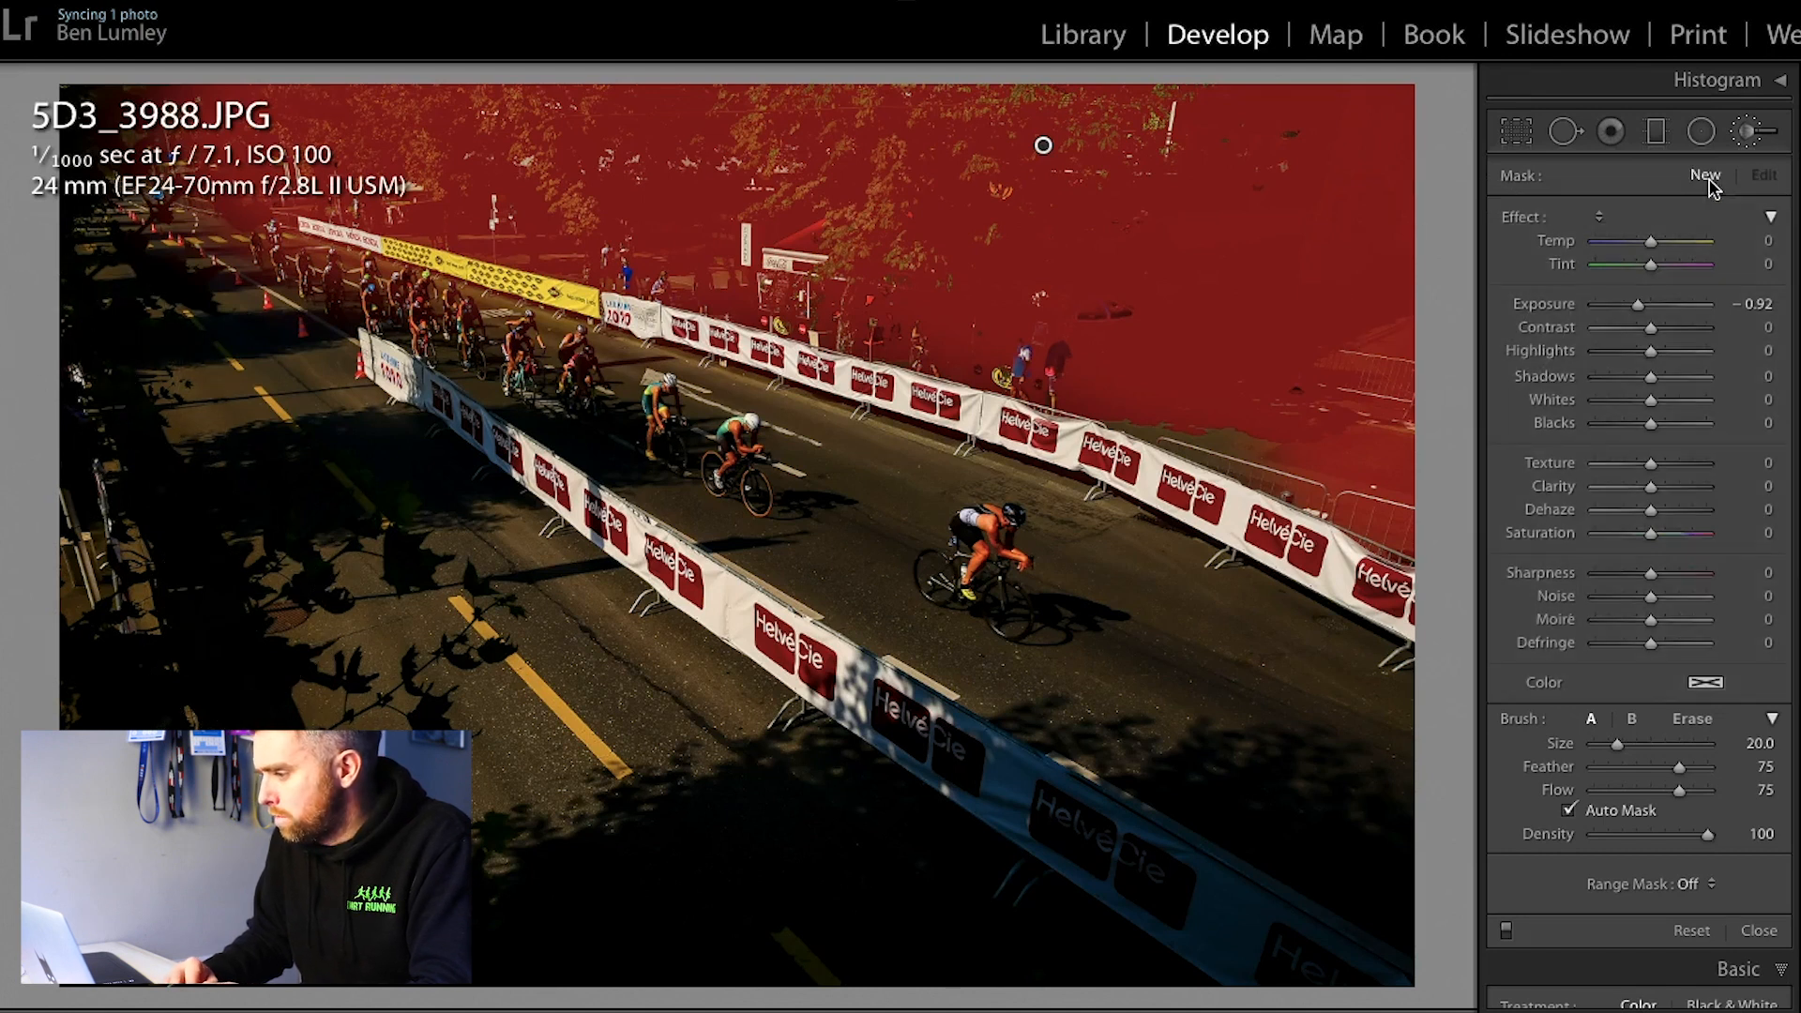
mouse_move(85, 432)
left_mouse_down()
mouse_move(19, 375)
mouse_move(170, 680)
mouse_move(66, 437)
mouse_move(140, 654)
mouse_move(150, 845)
mouse_move(129, 720)
mouse_move(175, 949)
left_mouse_up()
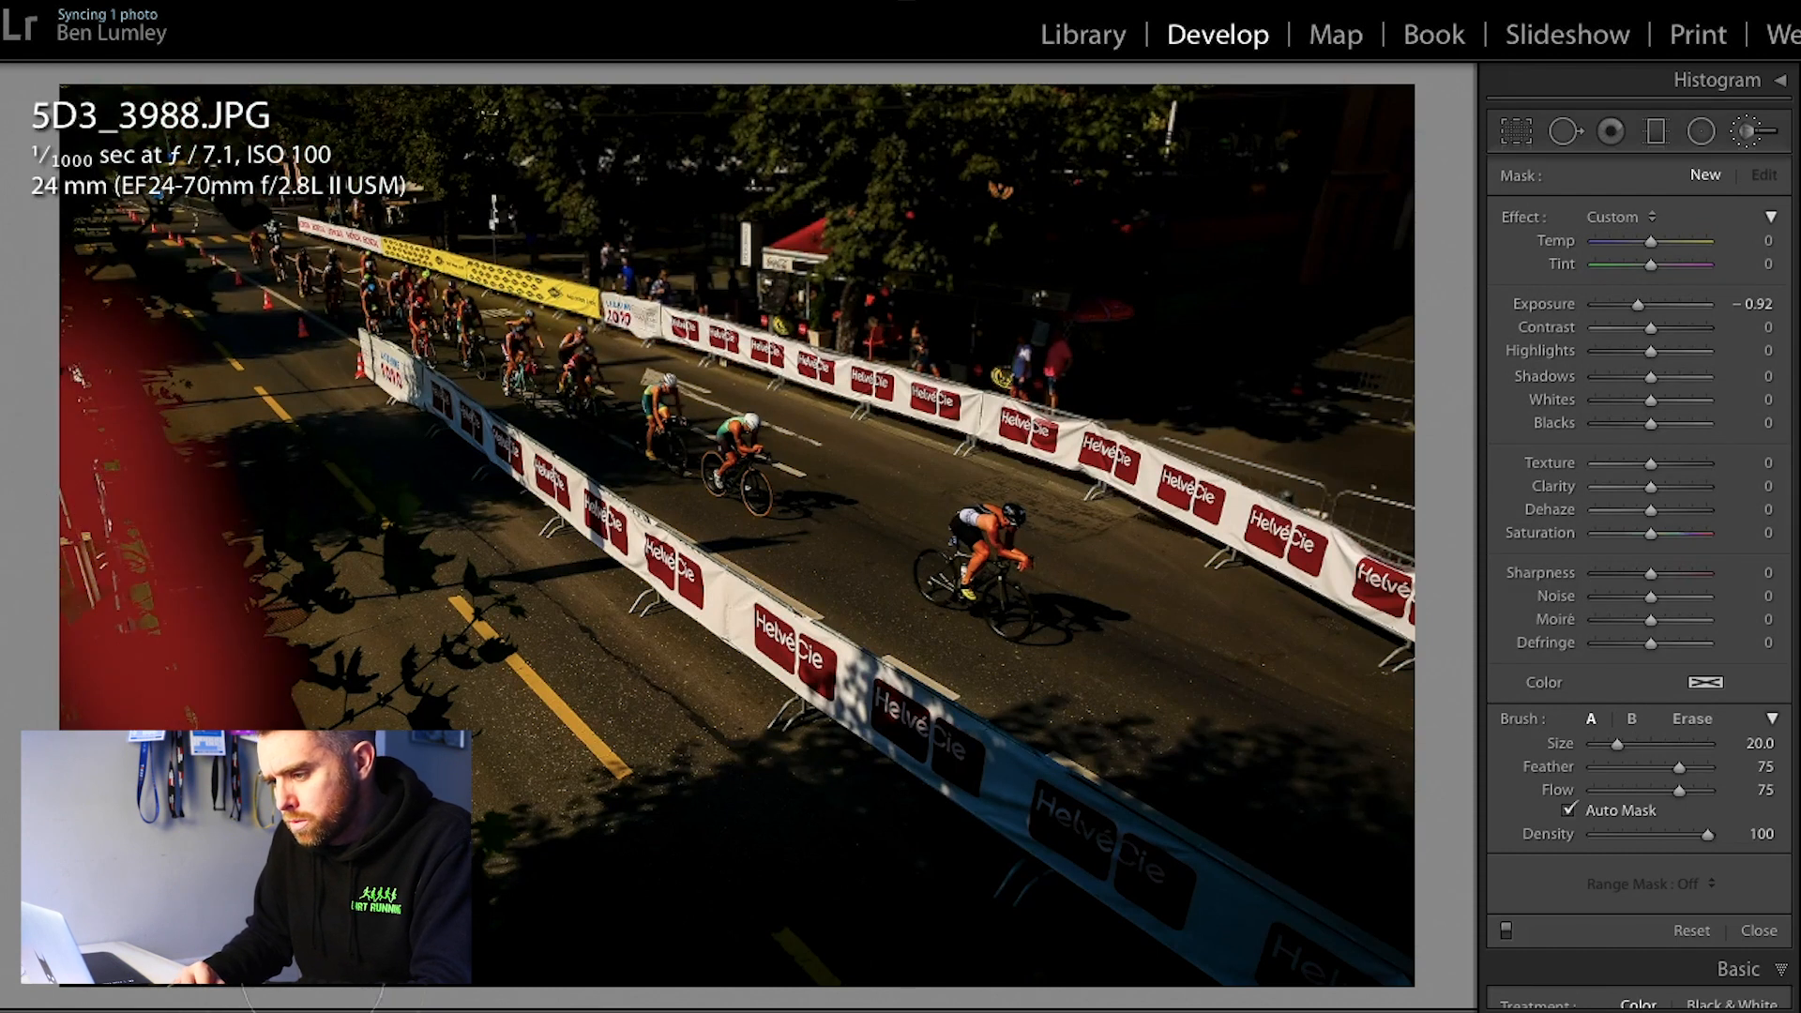
mouse_move(984, 886)
left_mouse_down()
mouse_move(1264, 843)
mouse_move(1372, 929)
mouse_move(750, 901)
left_mouse_up()
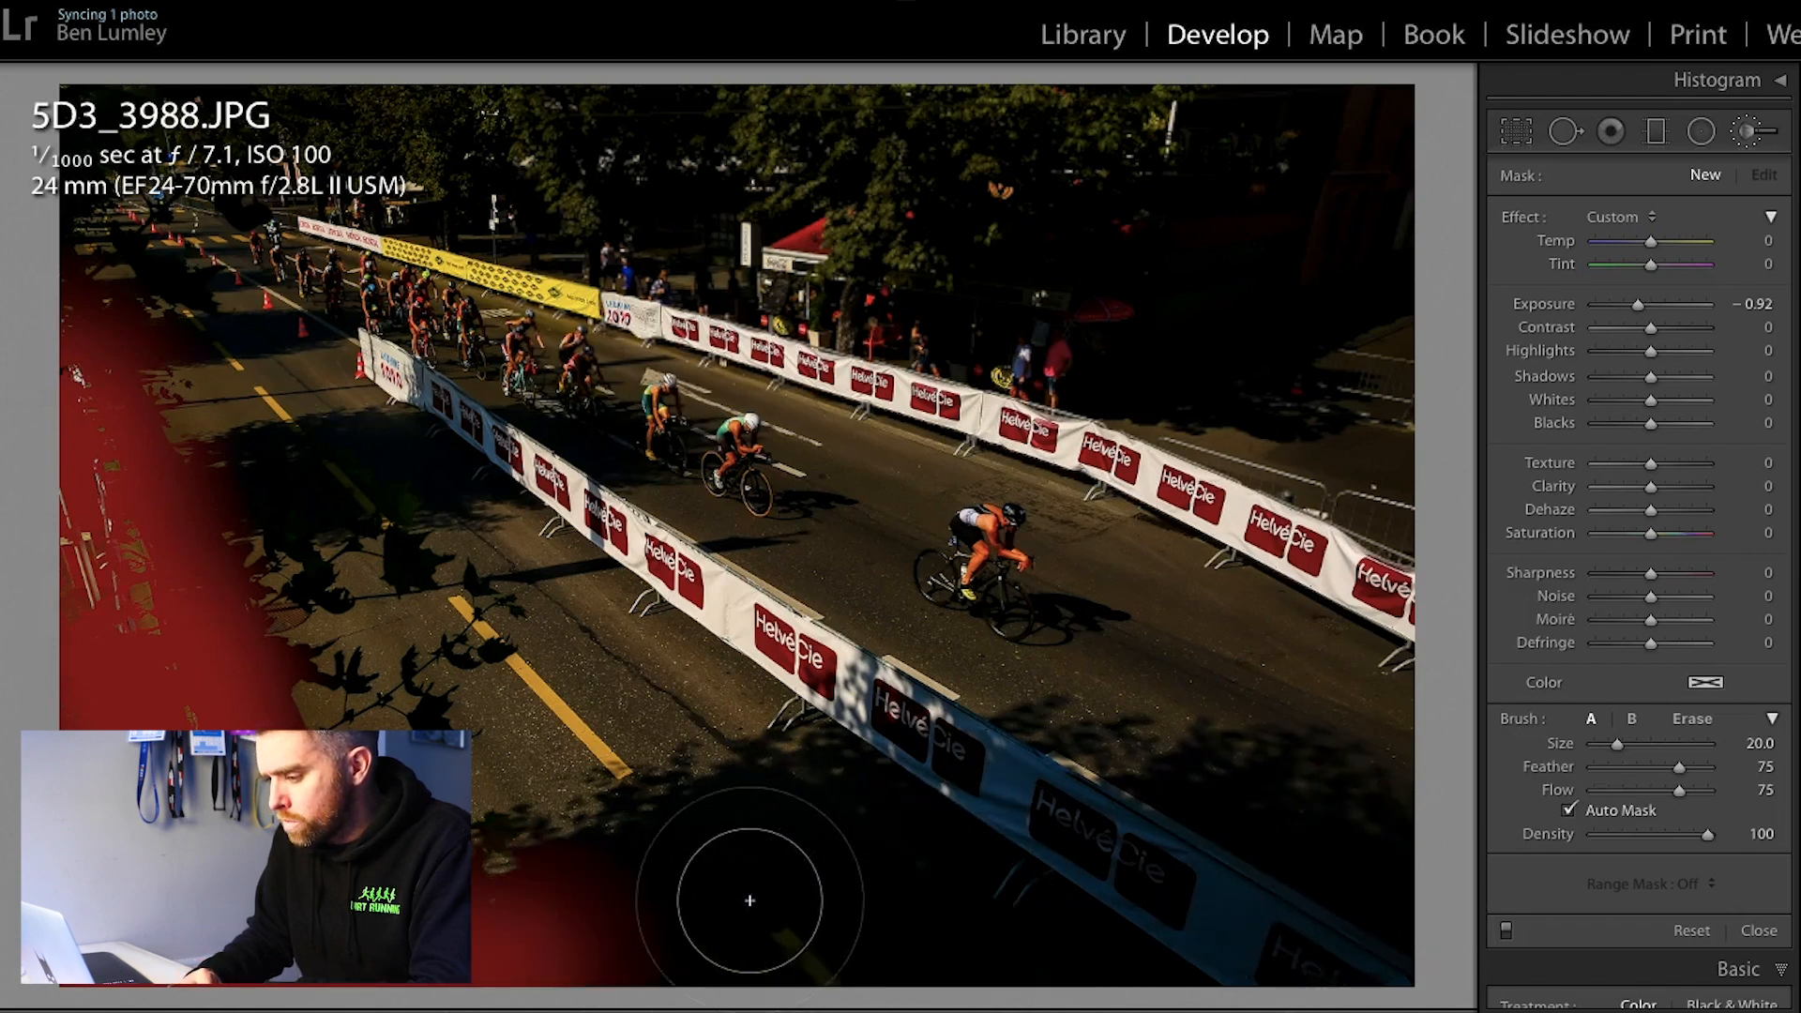
left_click_drag(1355, 880, 824, 931)
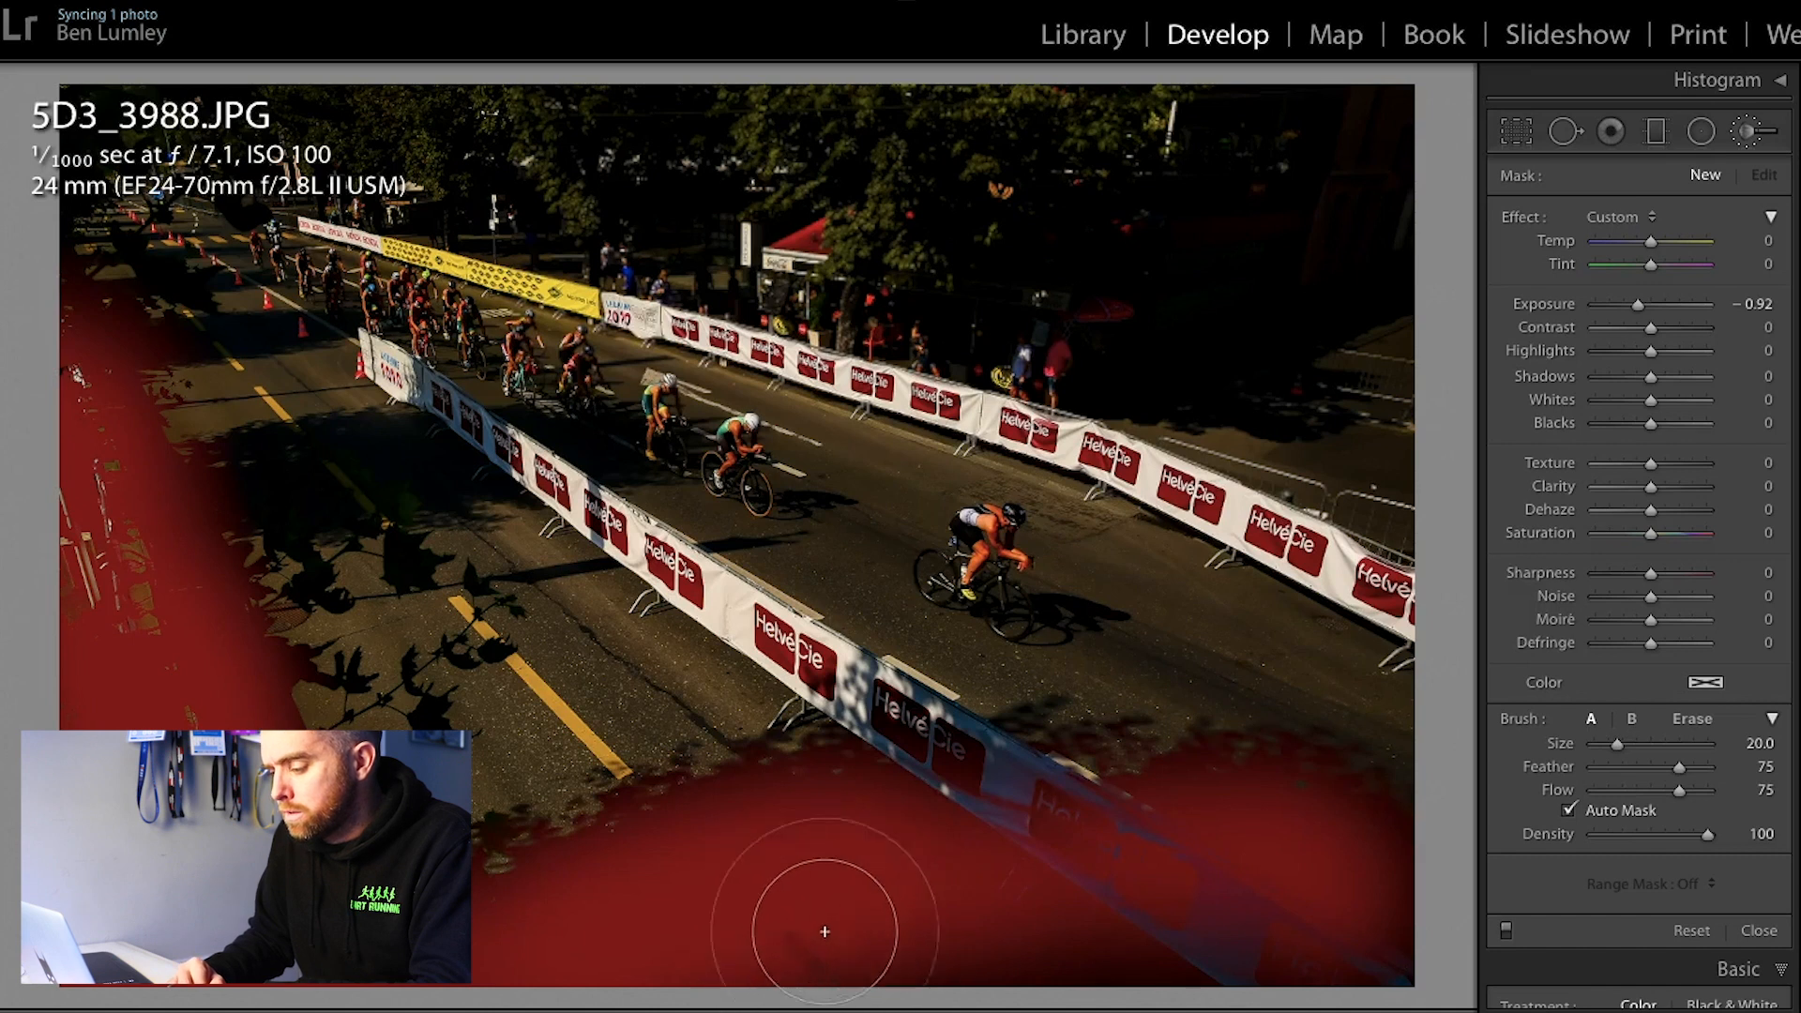
left_click(1407, 959)
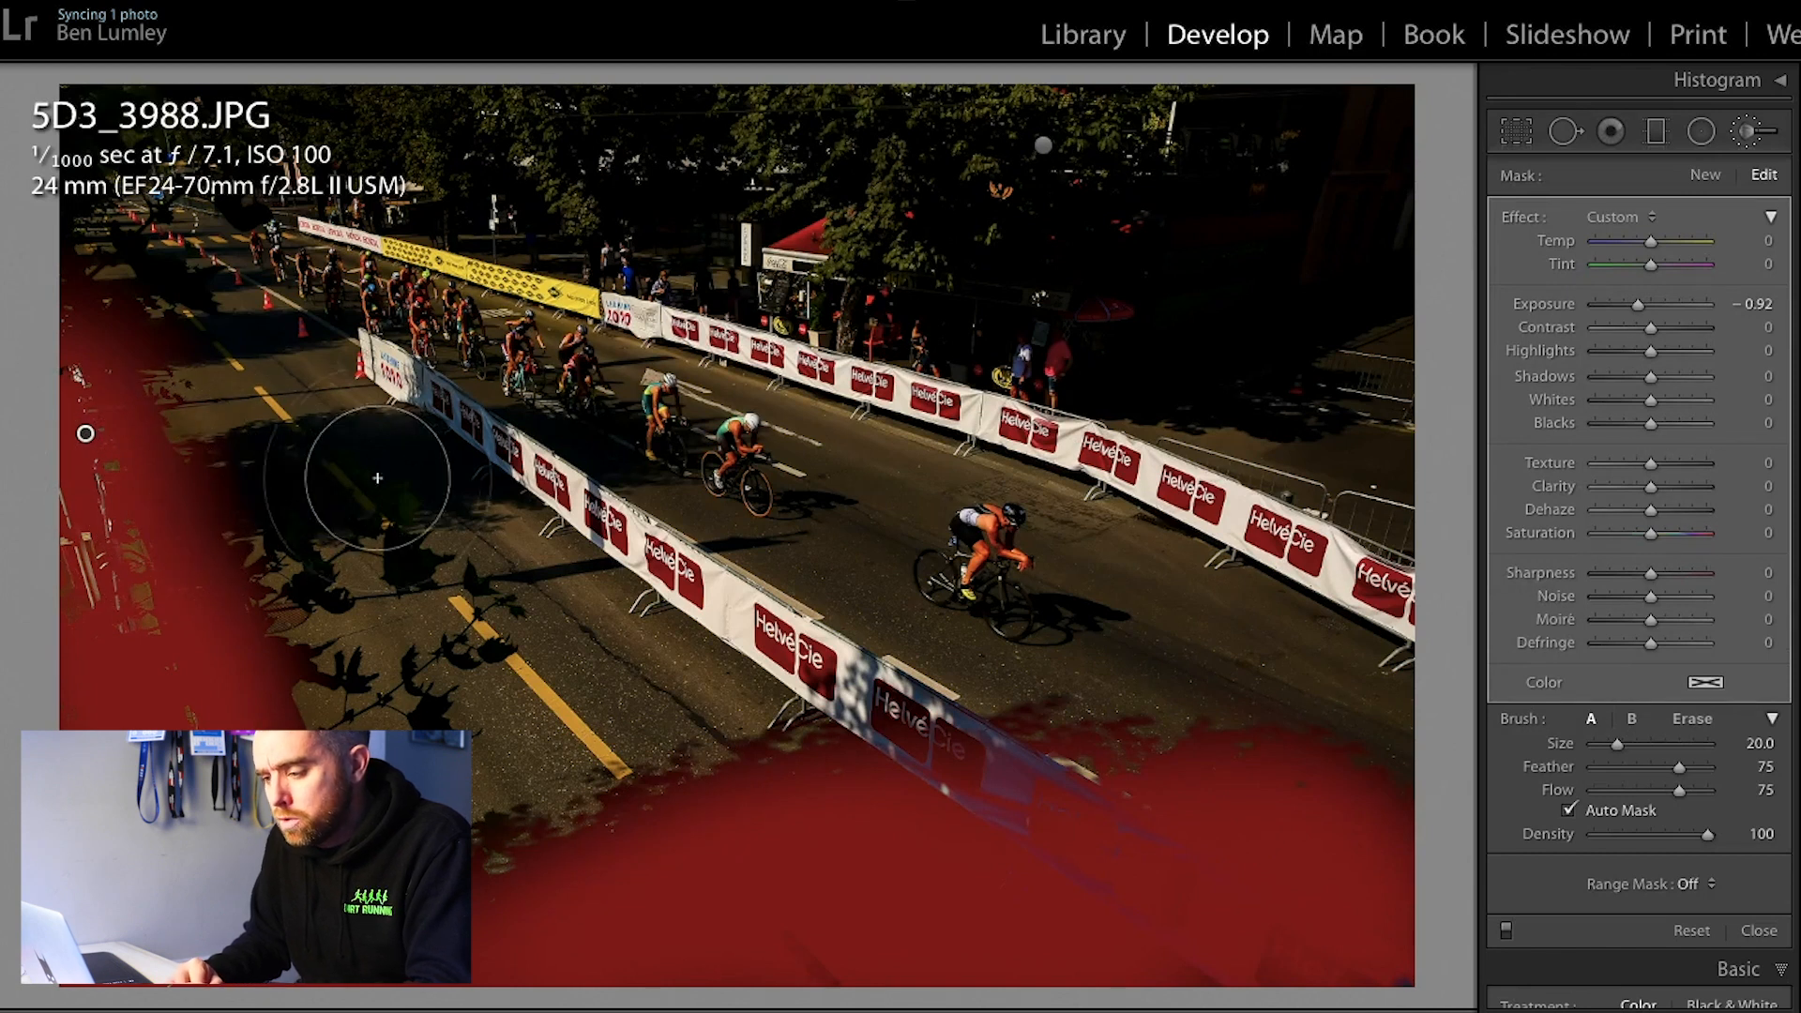
mouse_move(637, 438)
left_mouse_down()
mouse_move(199, 489)
mouse_move(139, 361)
left_mouse_up()
Step: Extend the shadow mask over the upper-left road shadow and the leaf shadows near the yellow line with a size 9 brush
key("bracketleft")
key("bracketleft")
key("bracketleft")
key("bracketleft")
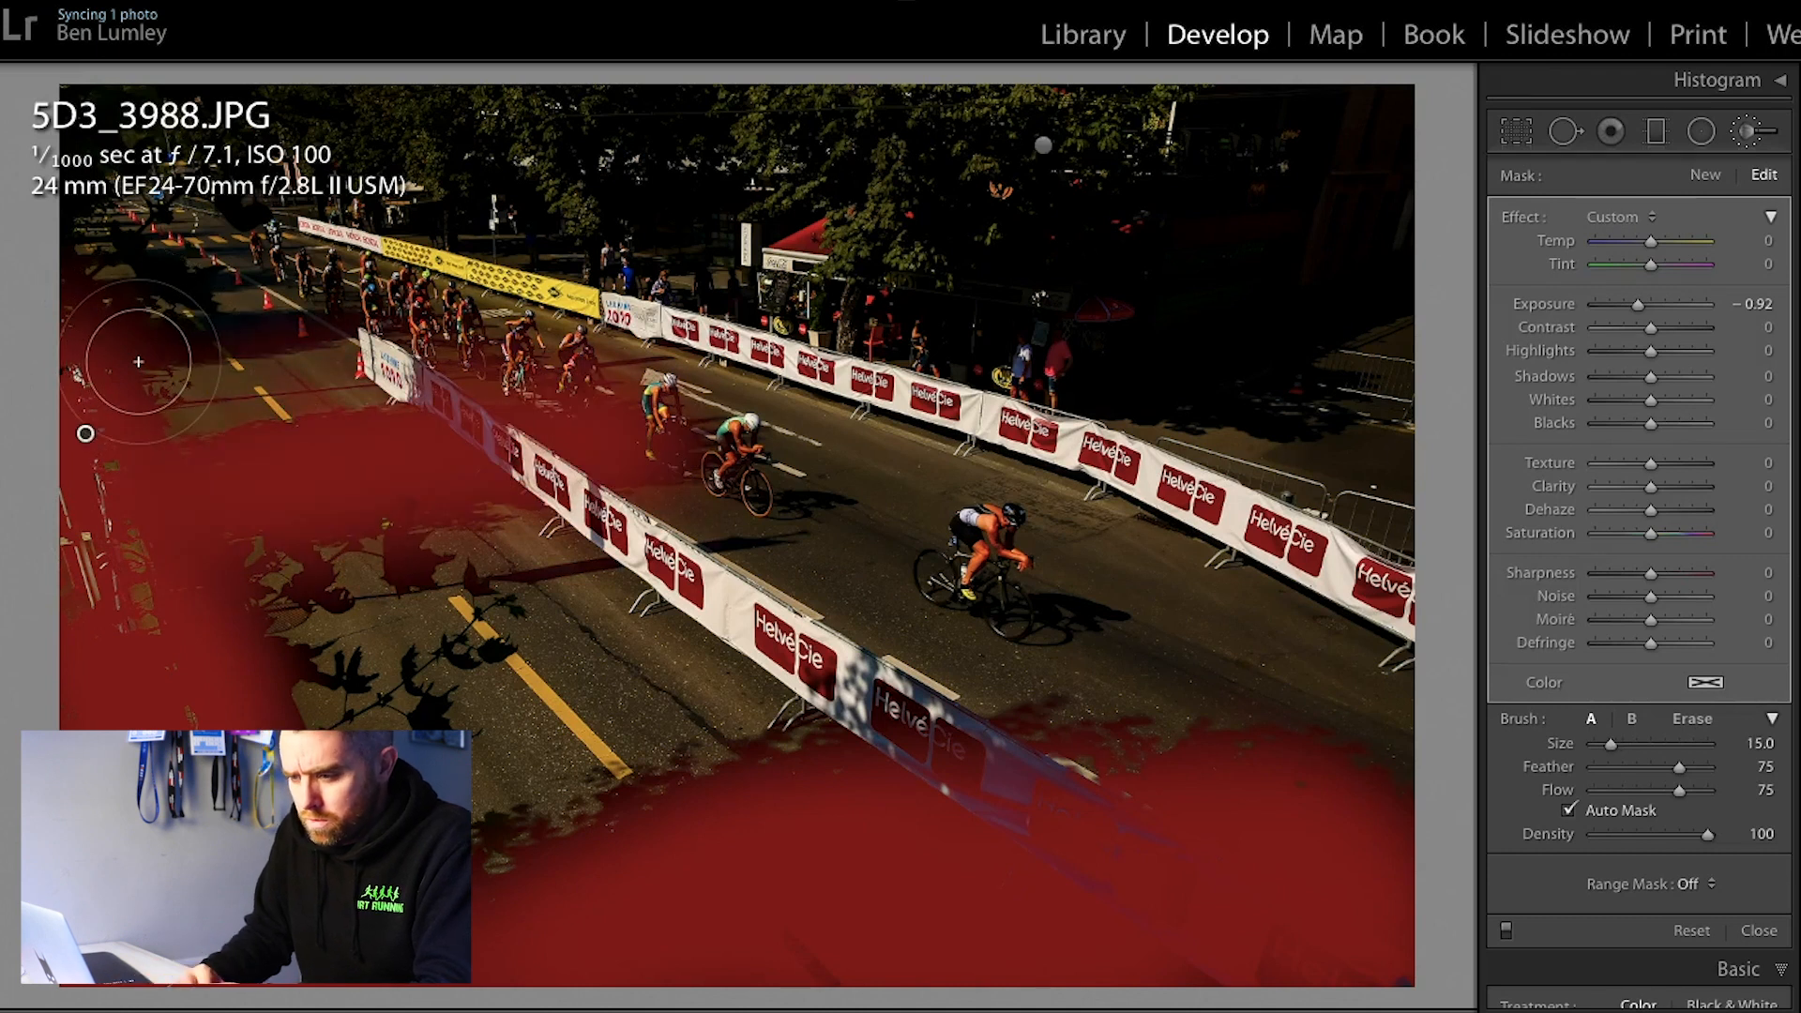
key("bracketleft")
key("bracketleft")
key("bracketleft")
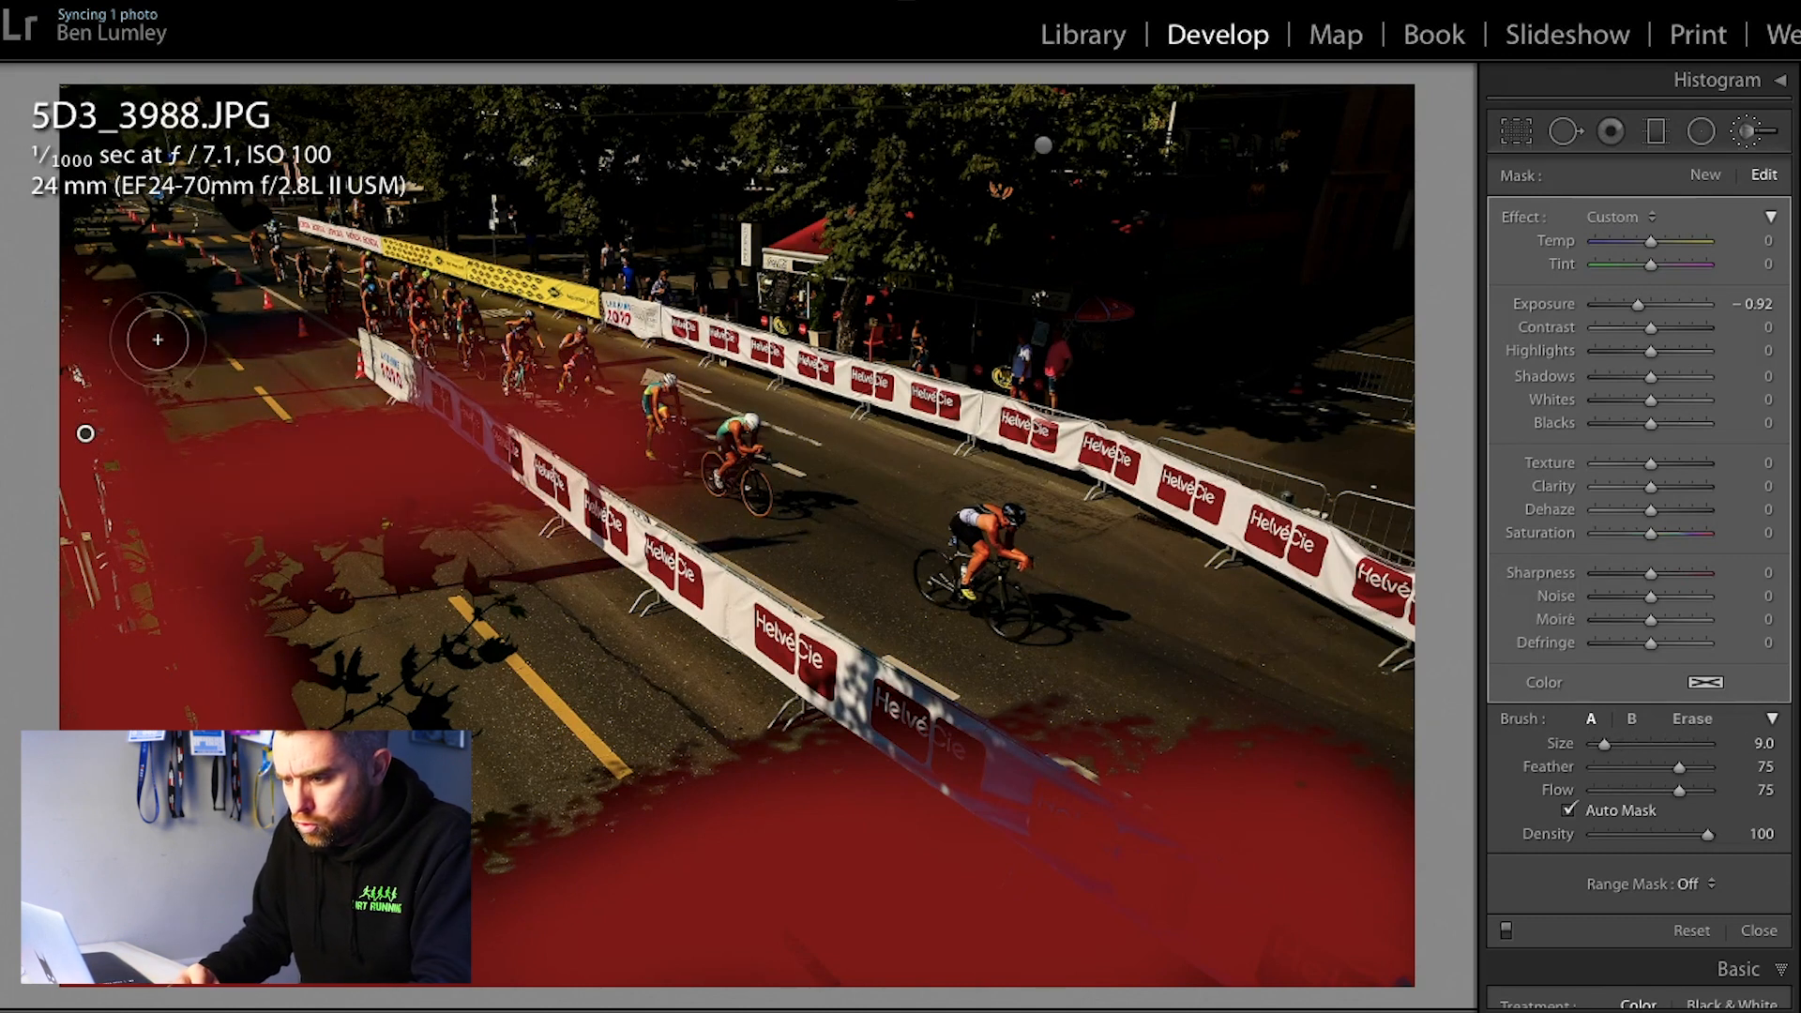
left_click_drag(358, 331, 360, 332)
left_click_drag(400, 556, 403, 542)
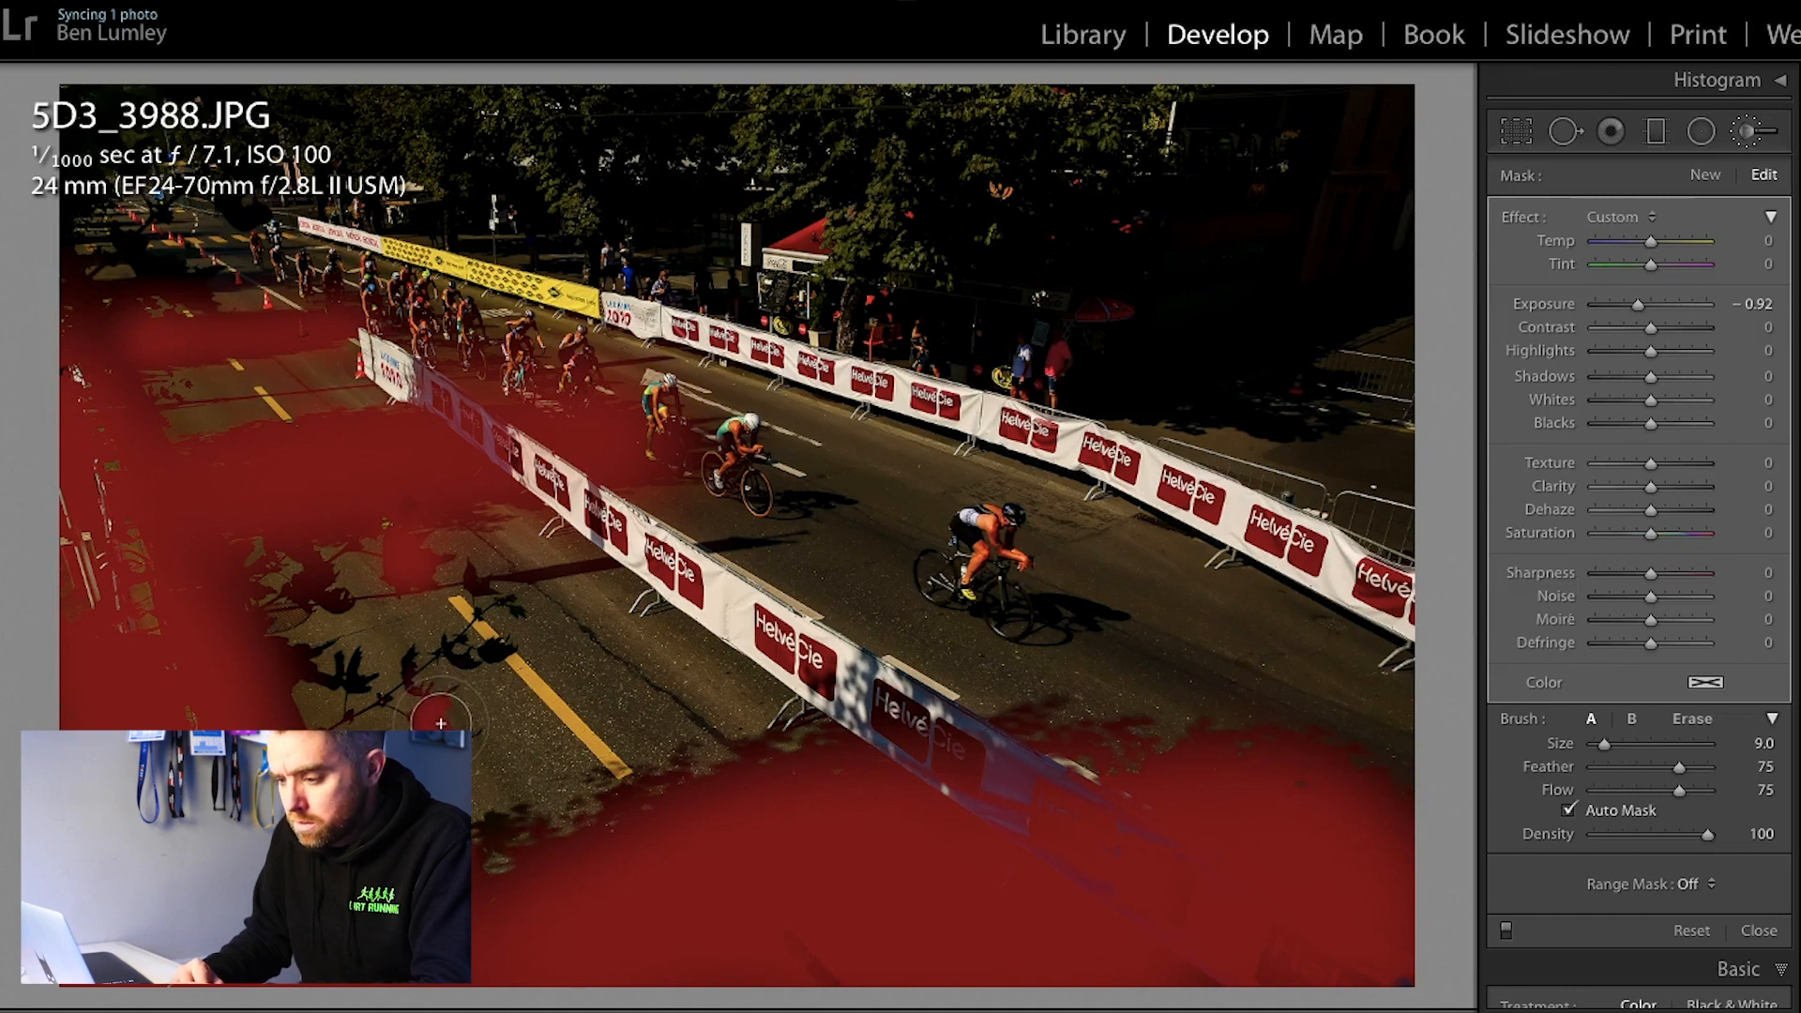
left_click_drag(474, 635, 494, 641)
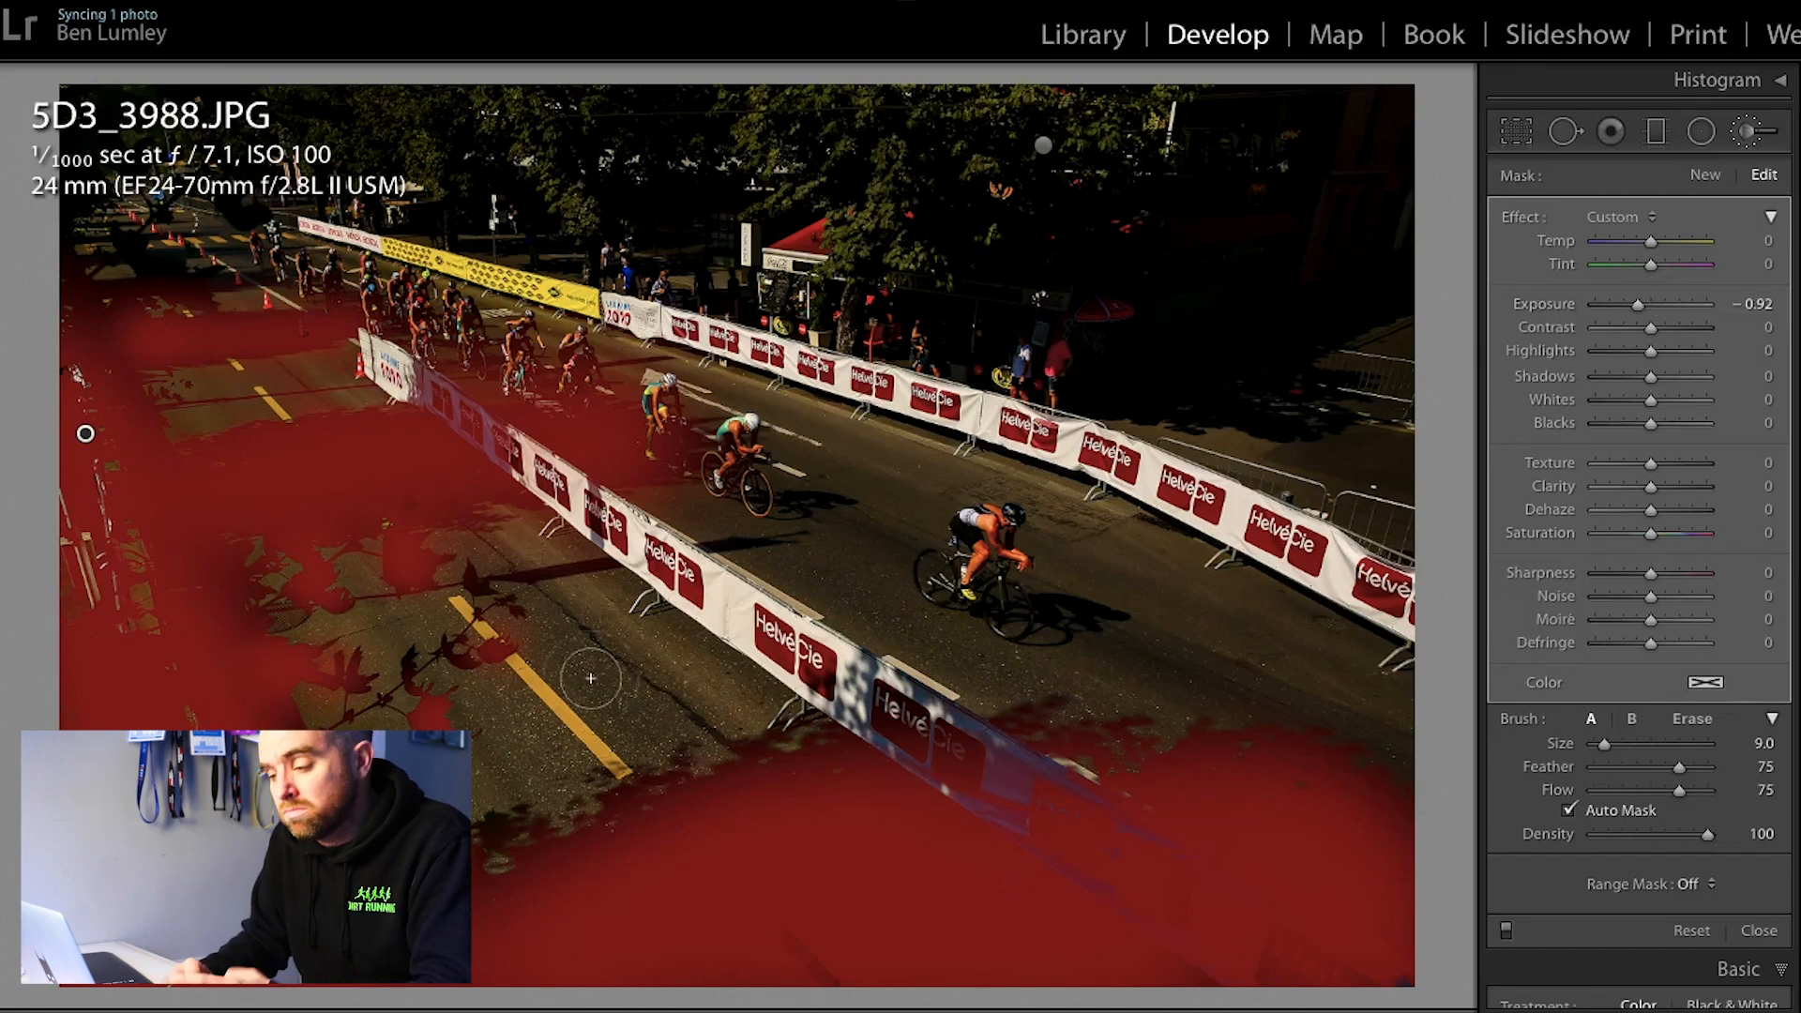
Step: Hide the mask overlay and set the shadow mask's Exposure to −2.23 and Dehaze to 67
key("o")
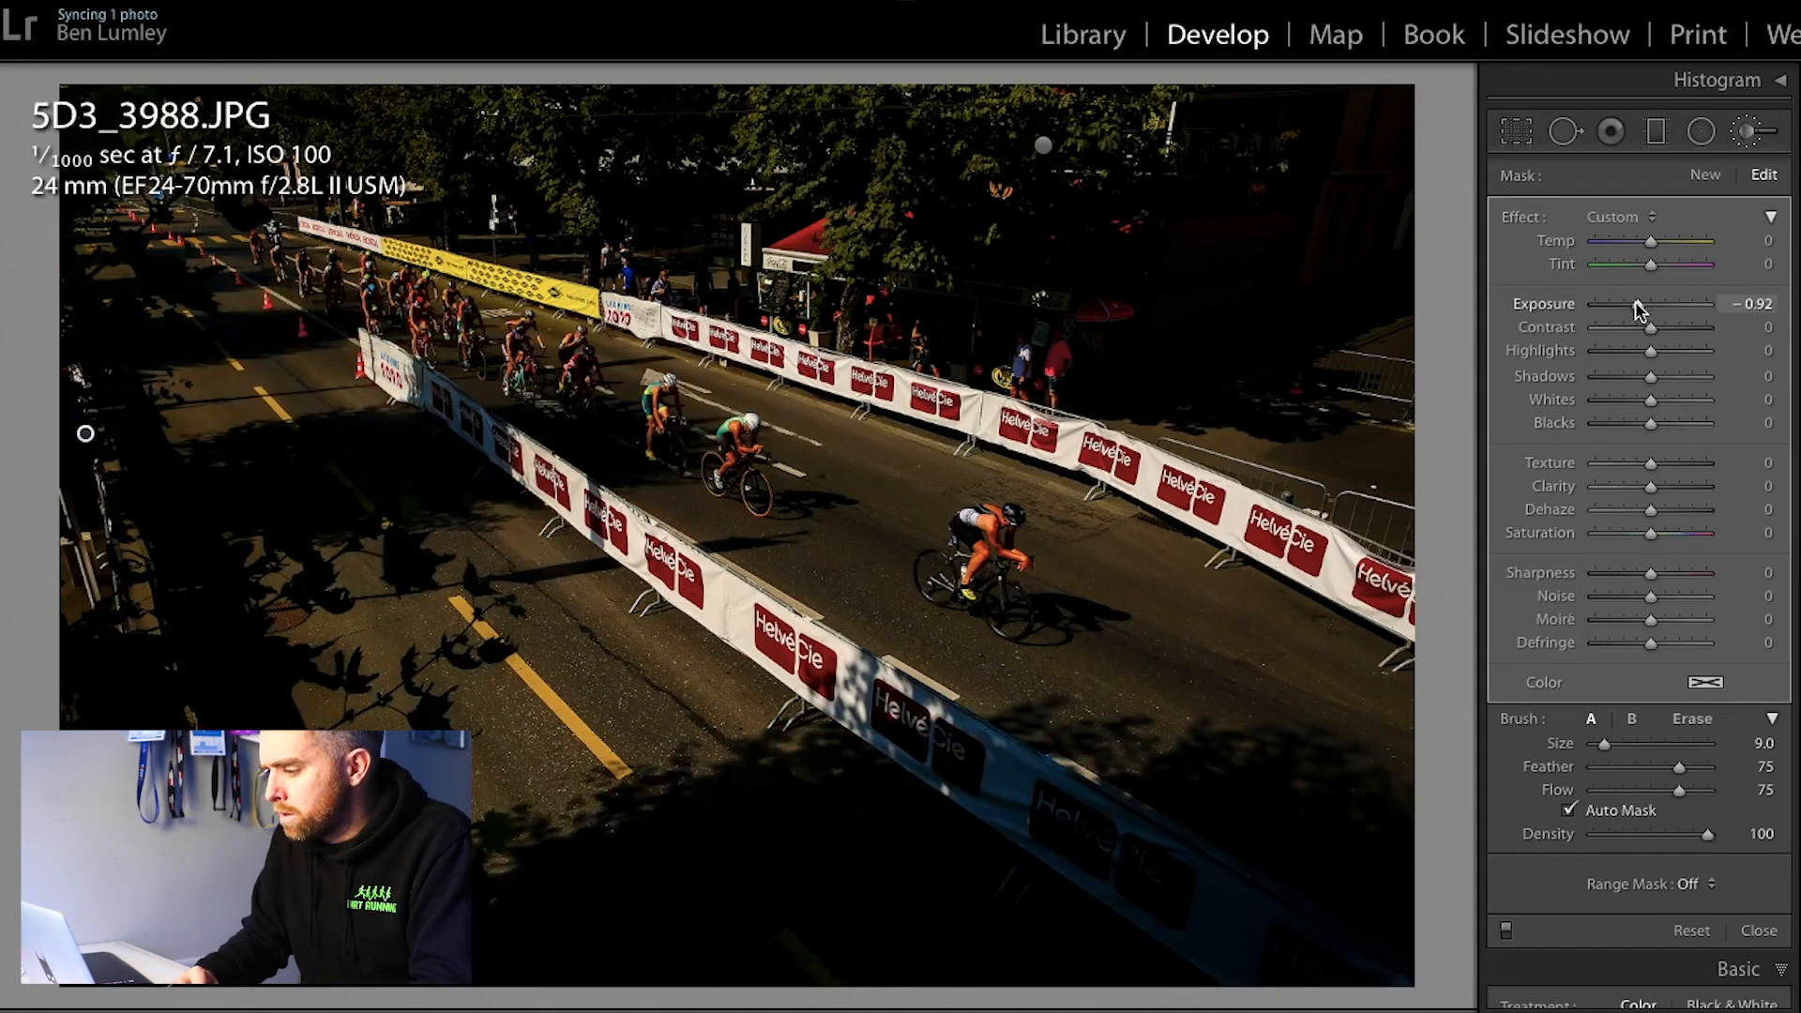
mouse_move(1639, 312)
left_mouse_down()
mouse_move(1602, 312)
mouse_move(1626, 319)
left_mouse_up()
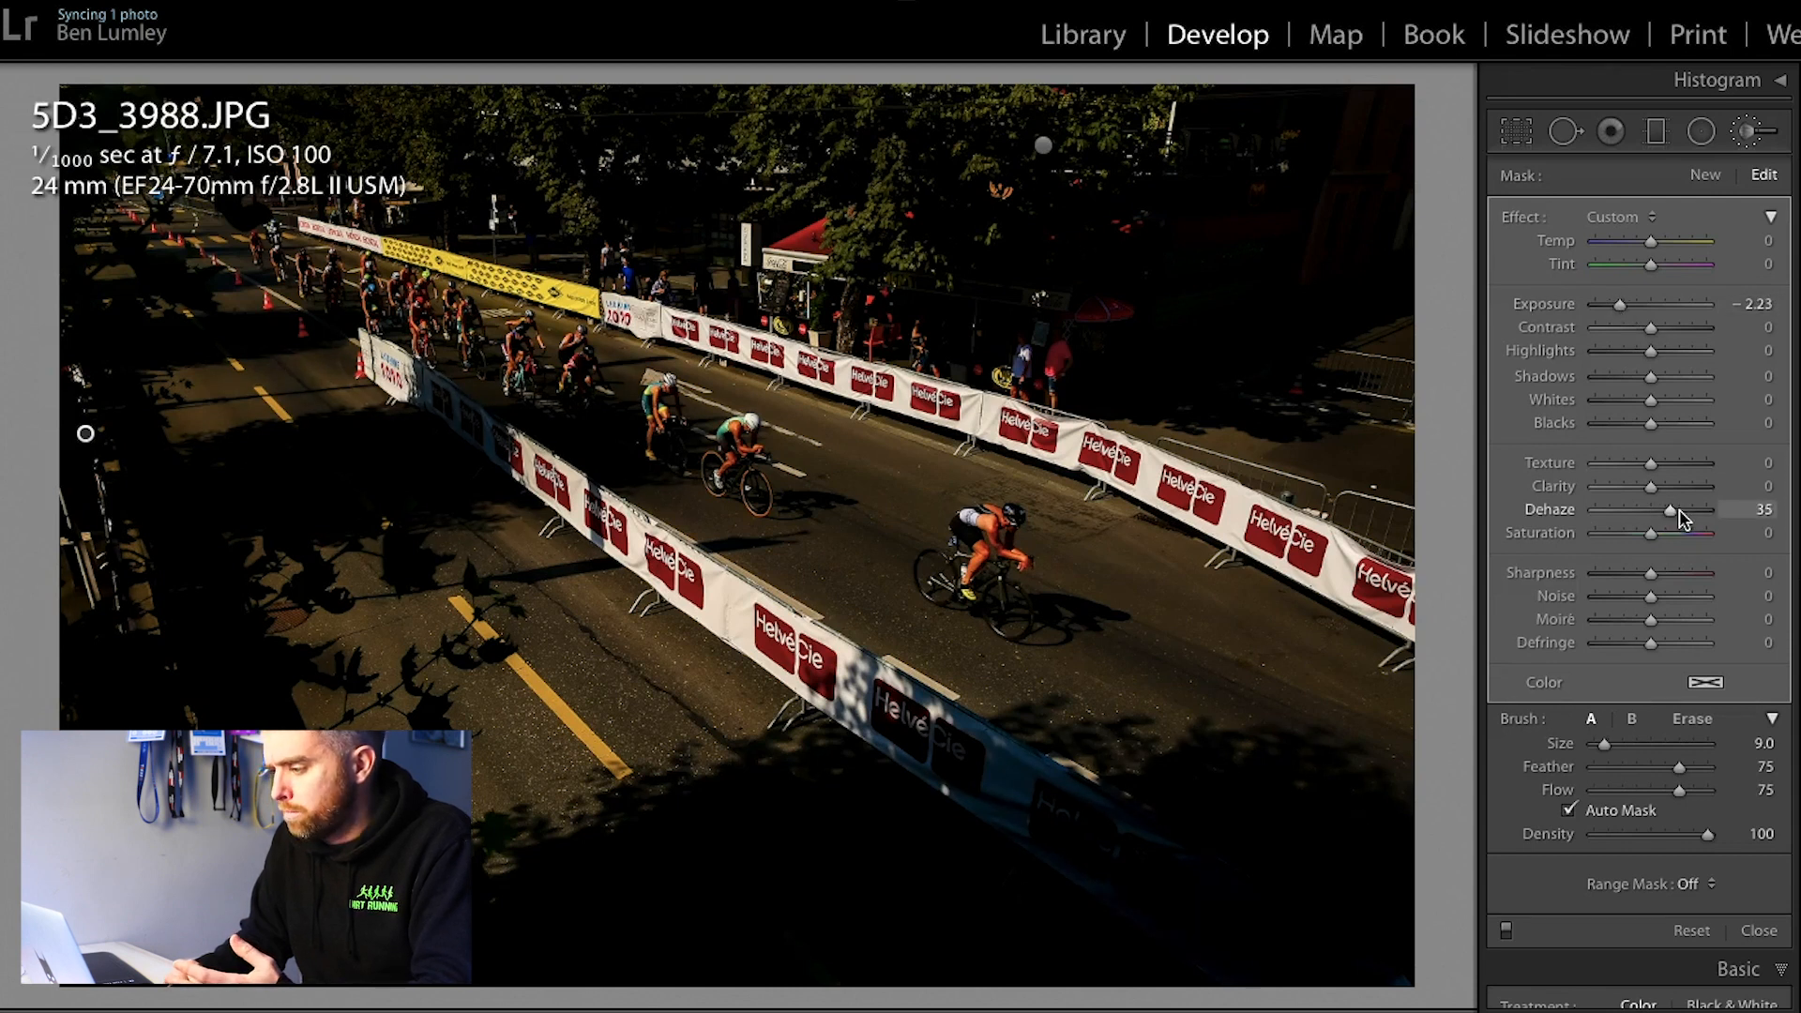
left_click_drag(1679, 509, 1686, 512)
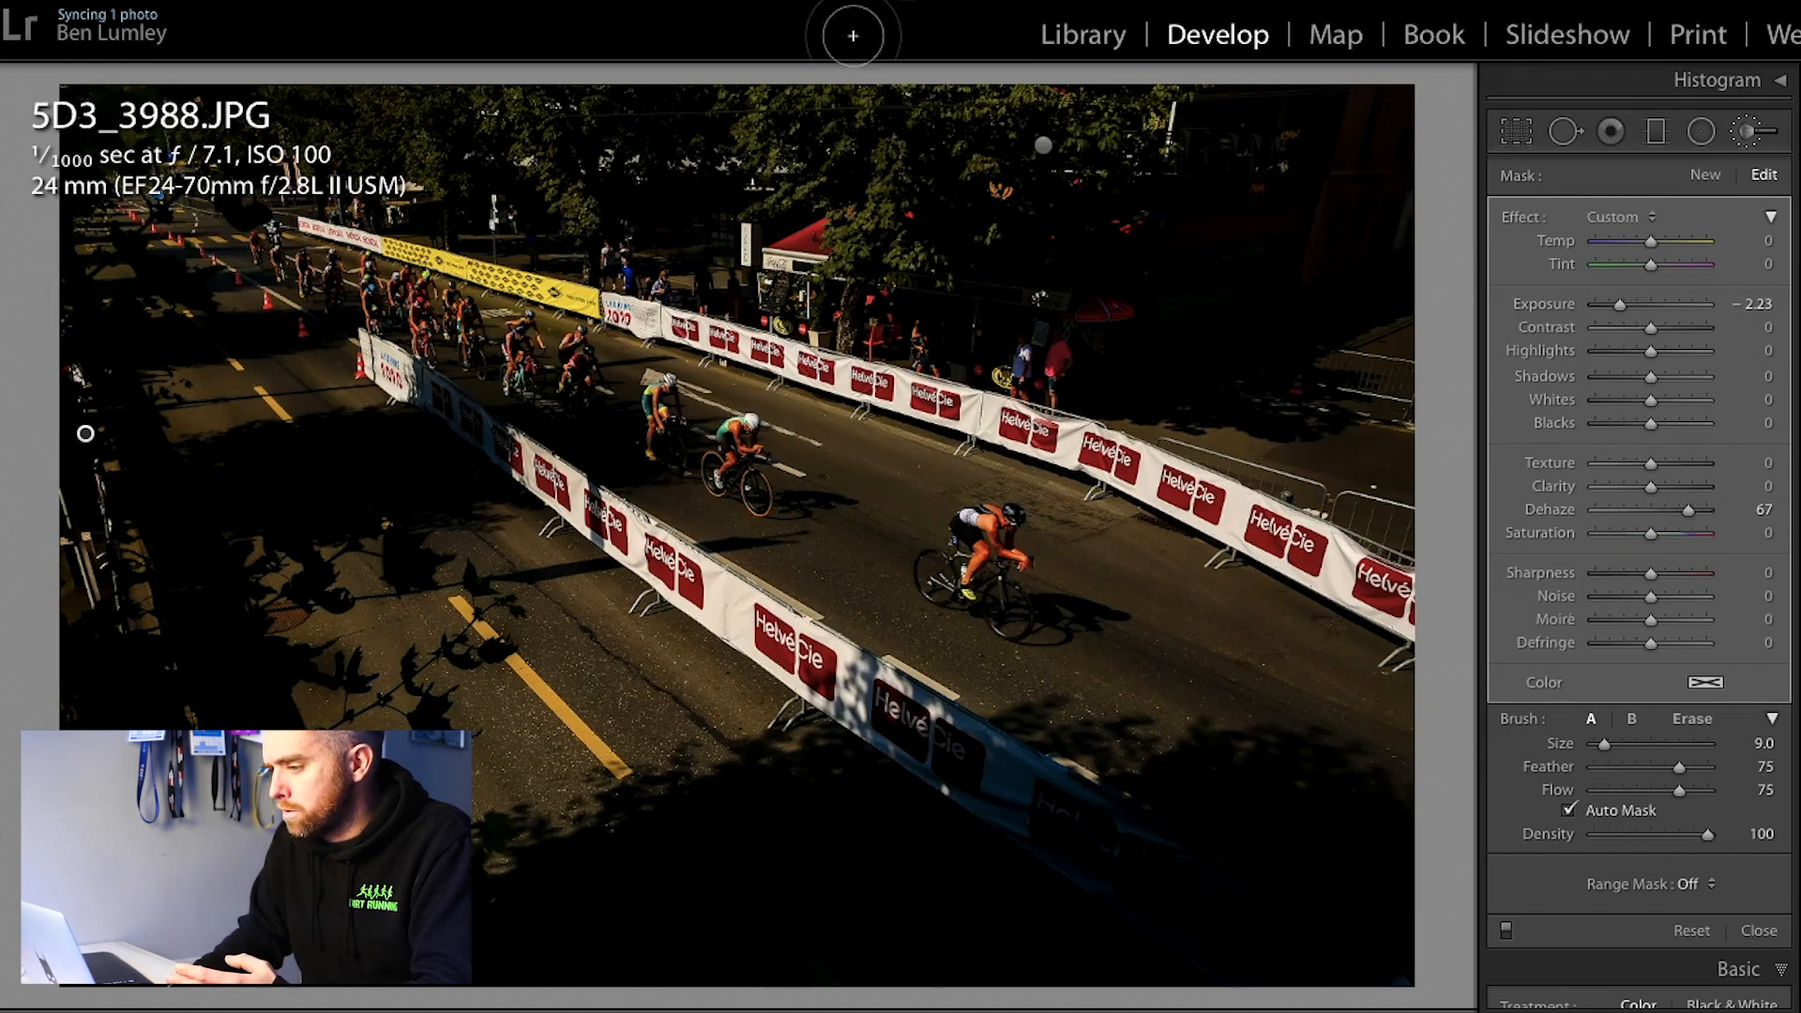
Step: Set the background tree mask's Exposure to −2.00 and Dehaze to 26, and compare the photo with its before version
left_click(1043, 145)
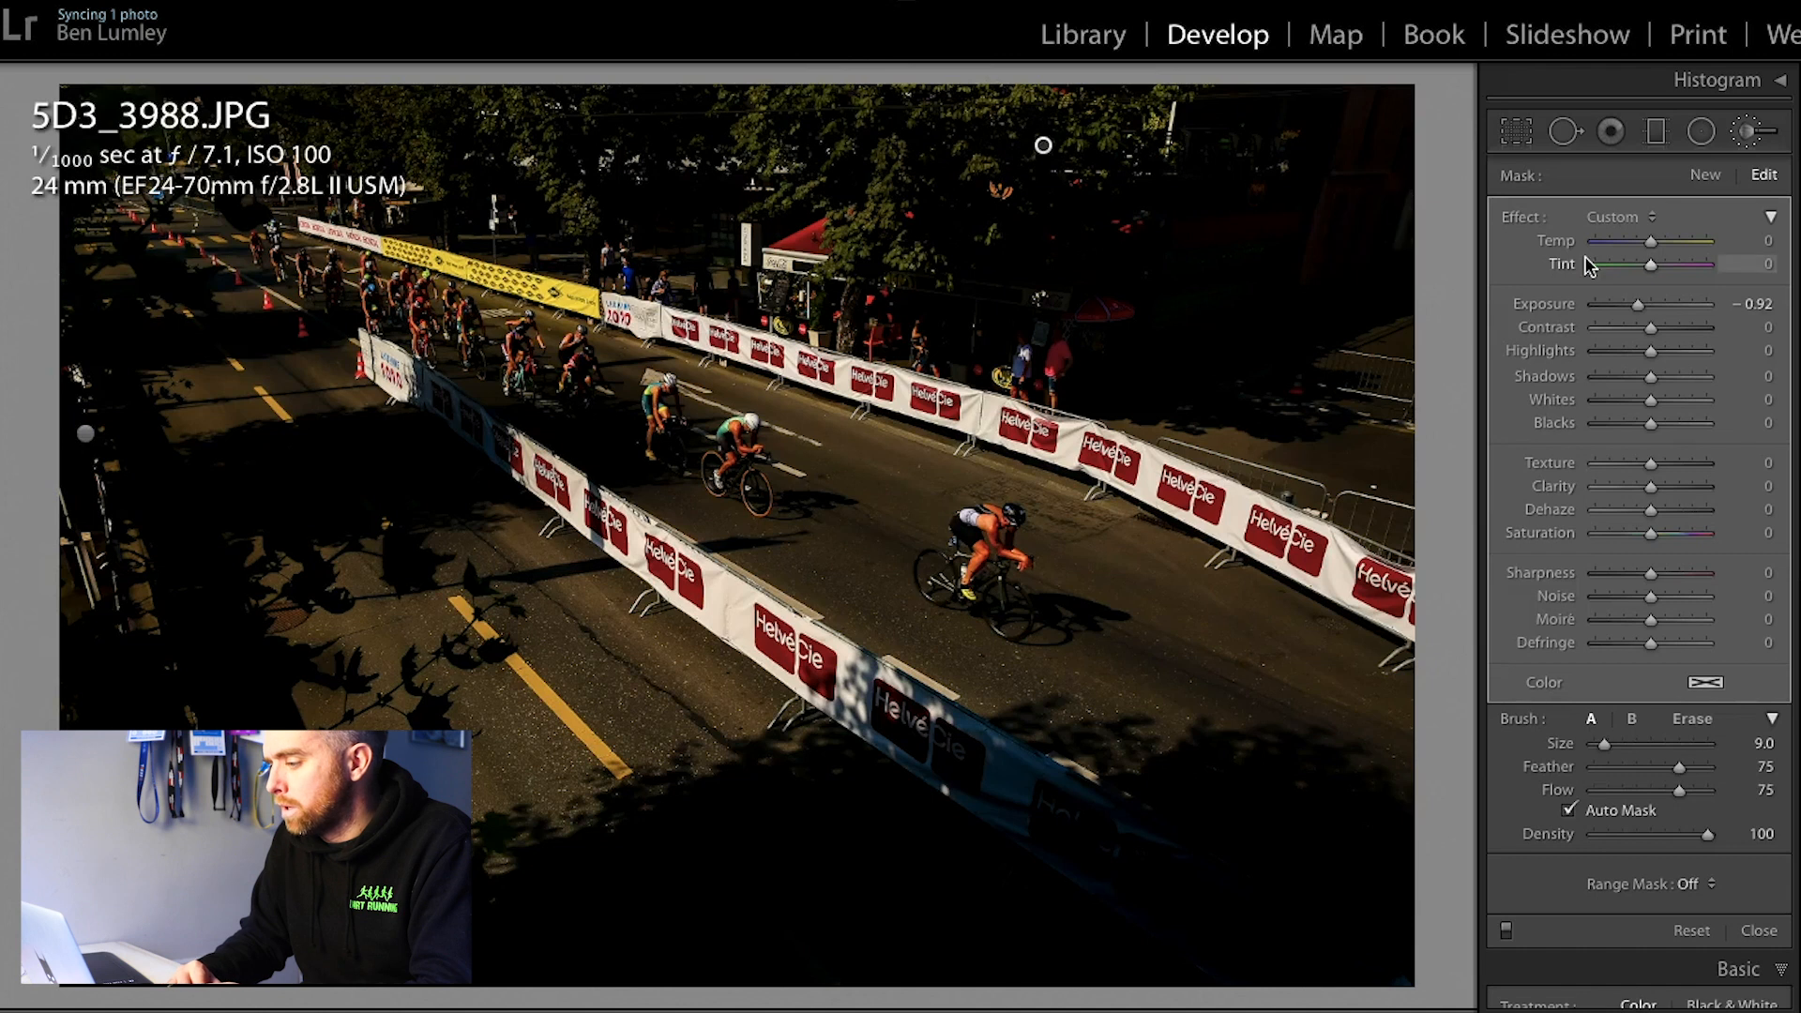
left_click_drag(1621, 307, 1622, 306)
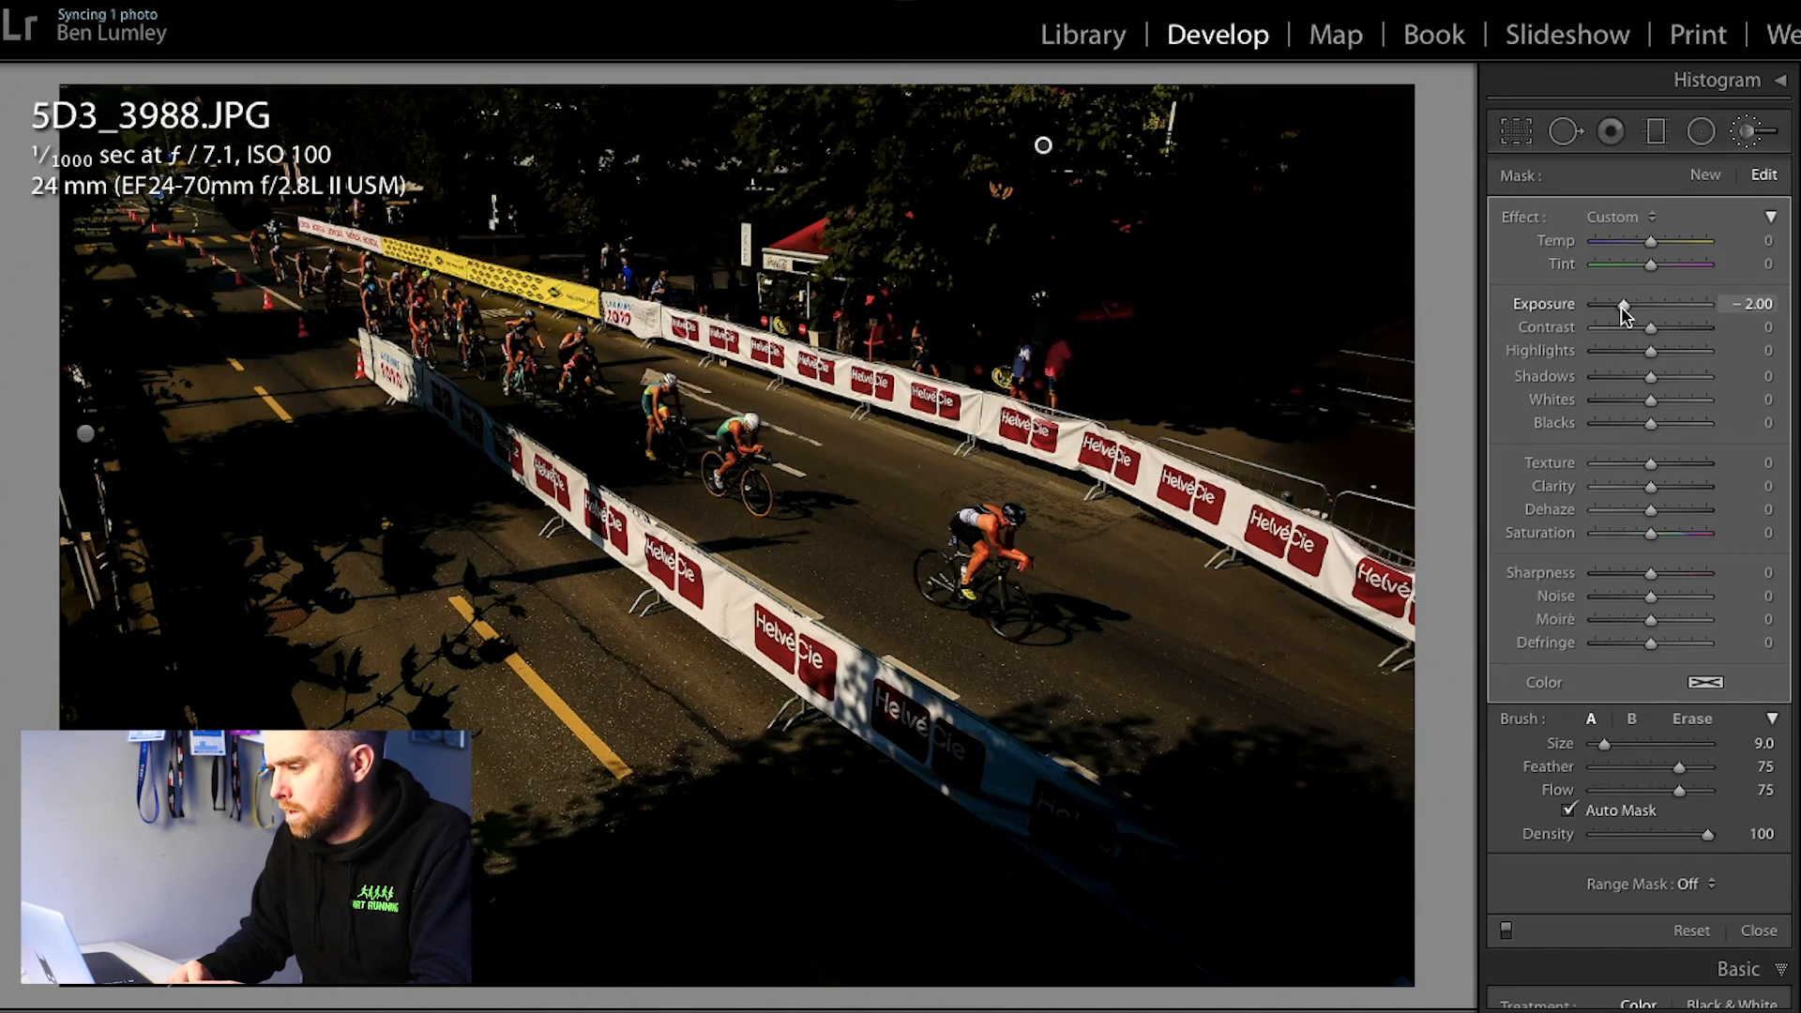
left_click_drag(1656, 510, 1675, 509)
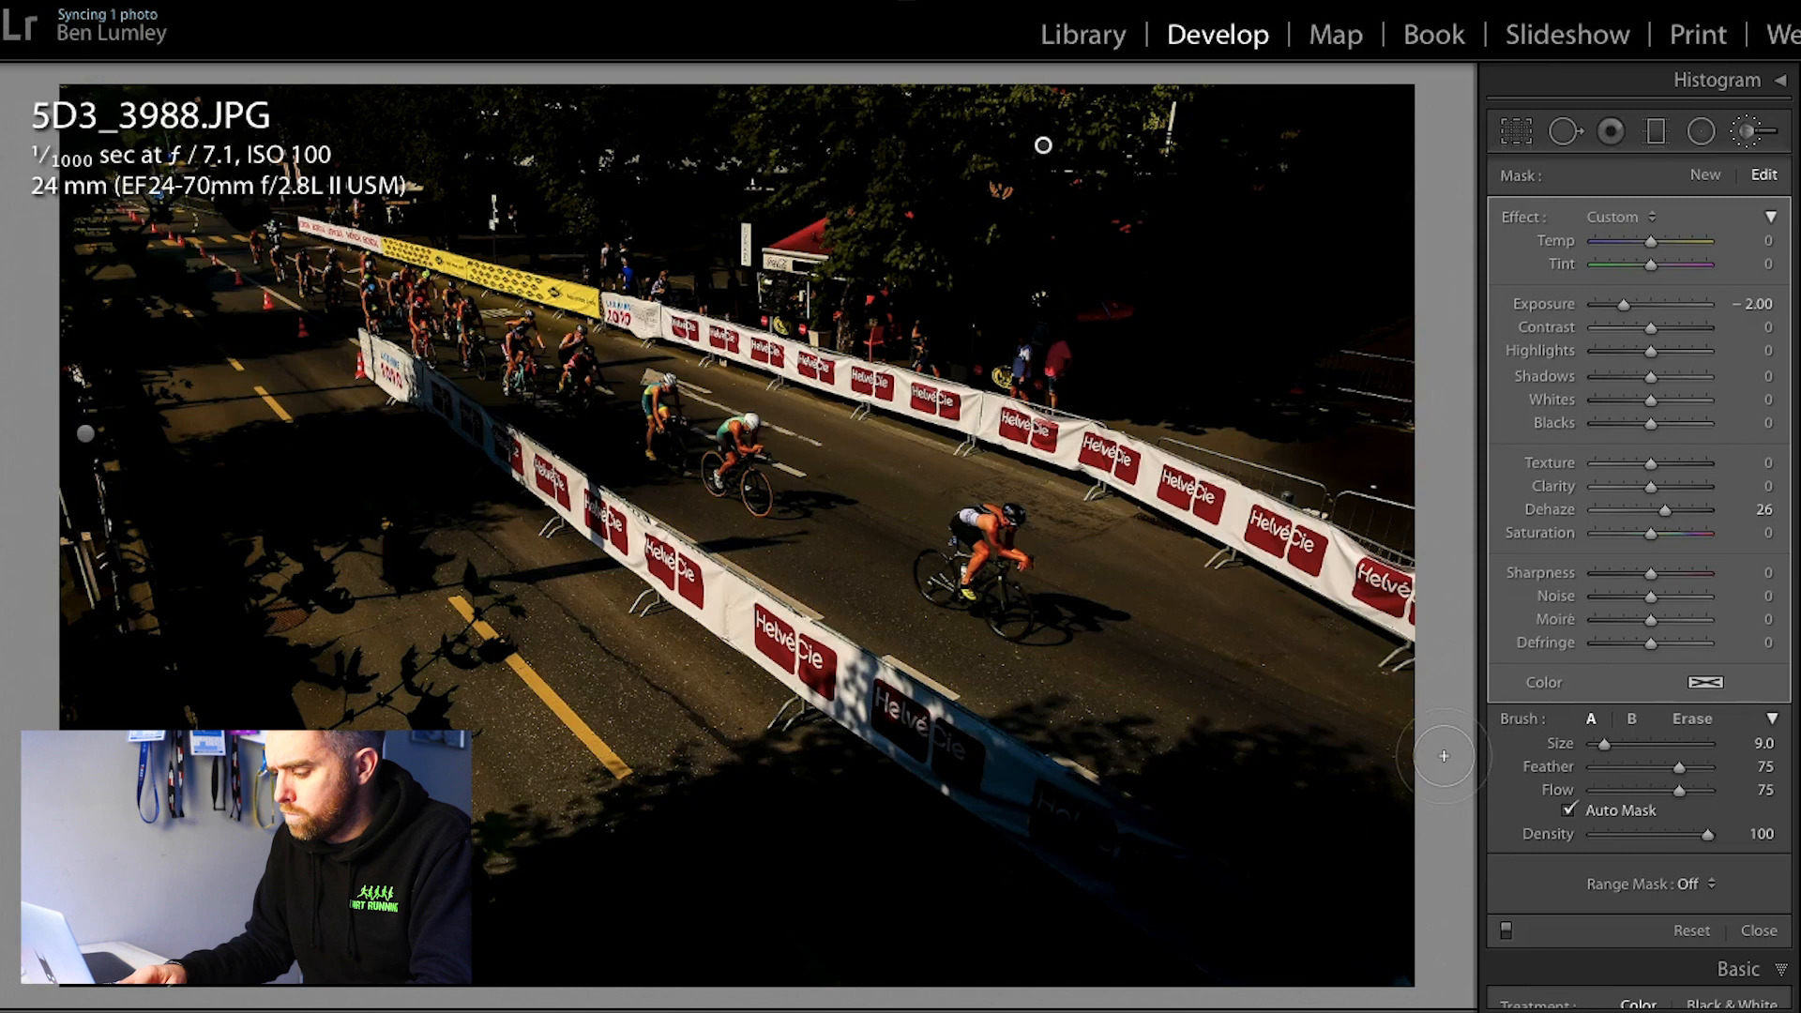
key("backslash")
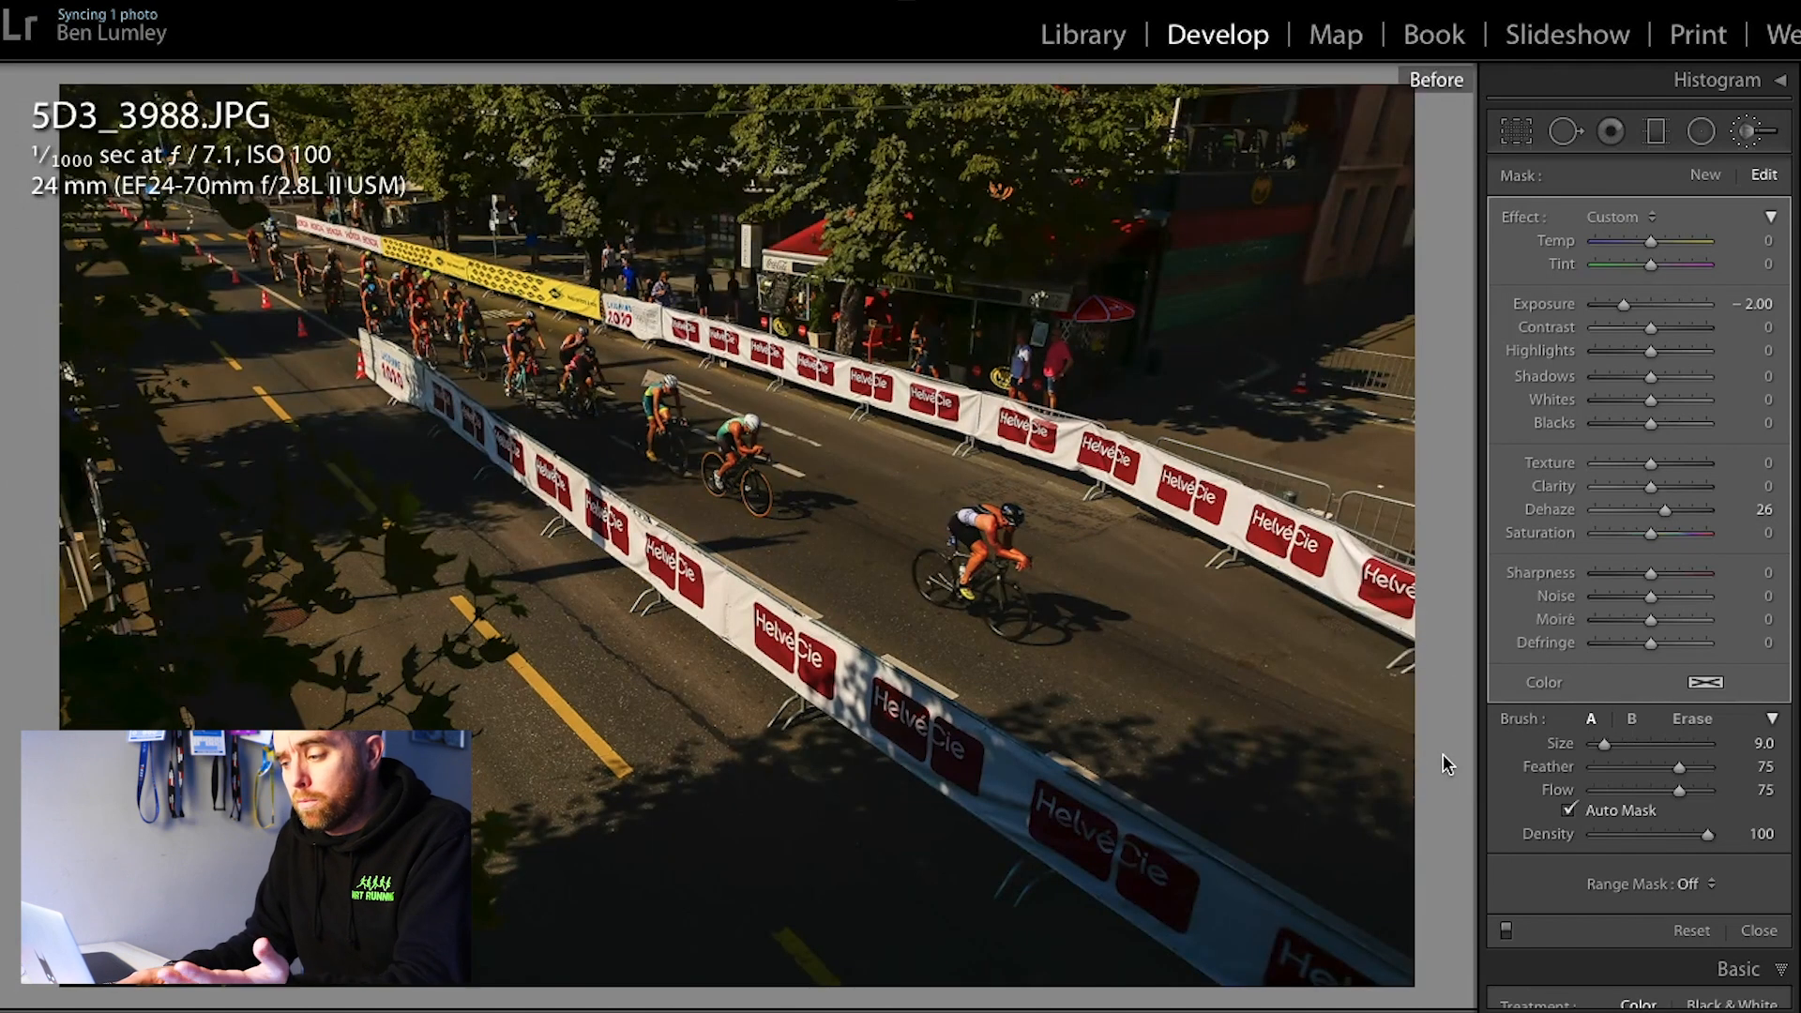
key("backslash")
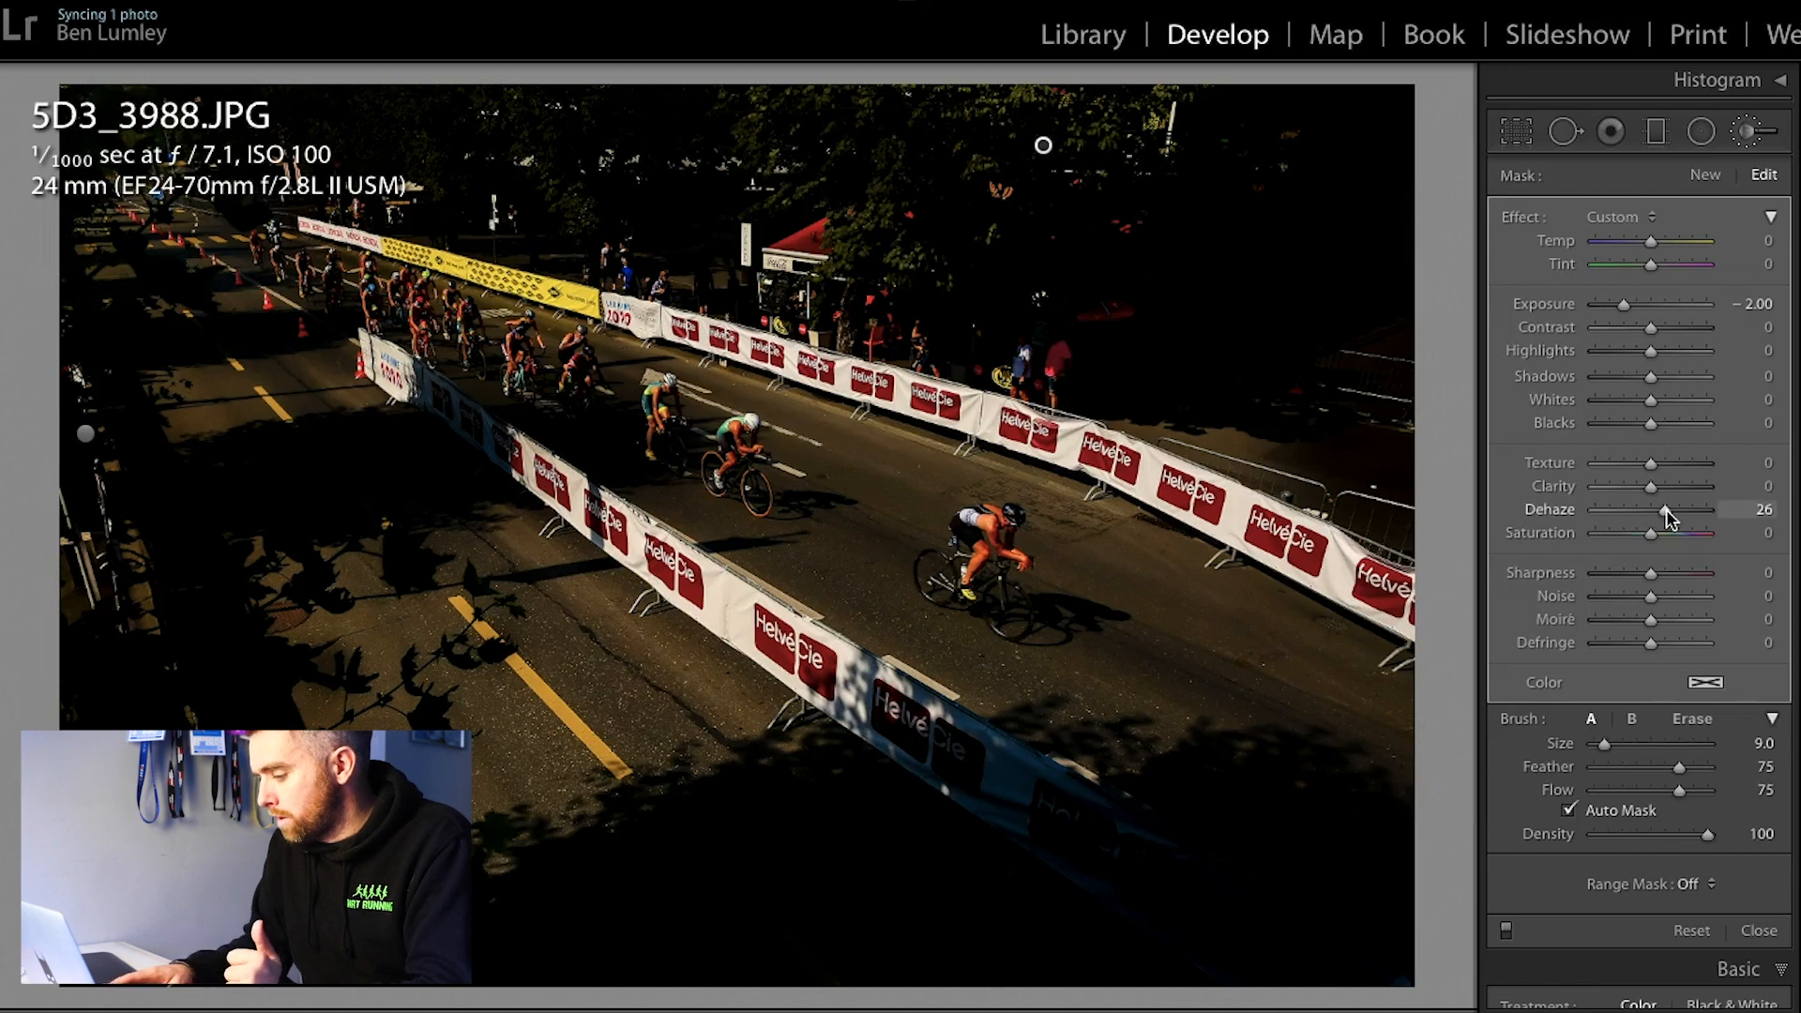
key("Return")
Step: Enable lens profile corrections with the Canon EF 24-70mm profile, and compare the photo with its before version
scroll(1754, 708, "down", 10)
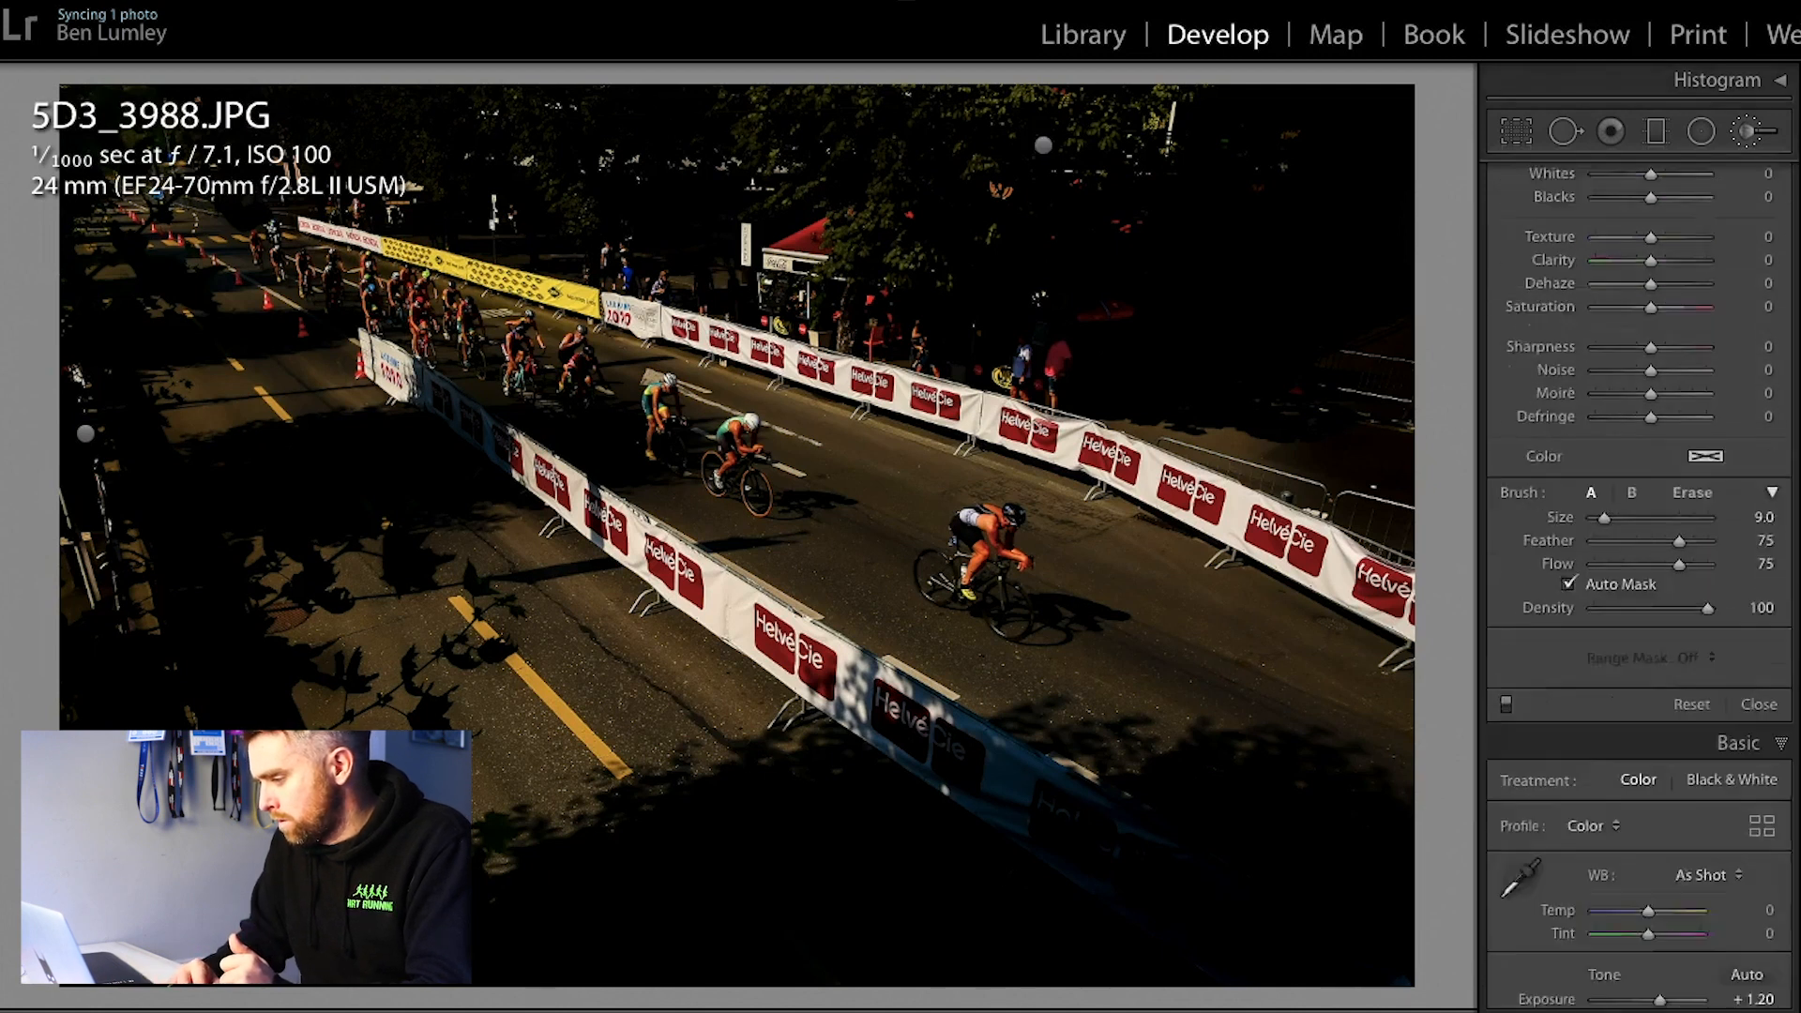
left_click(1738, 889)
left_click(1648, 659)
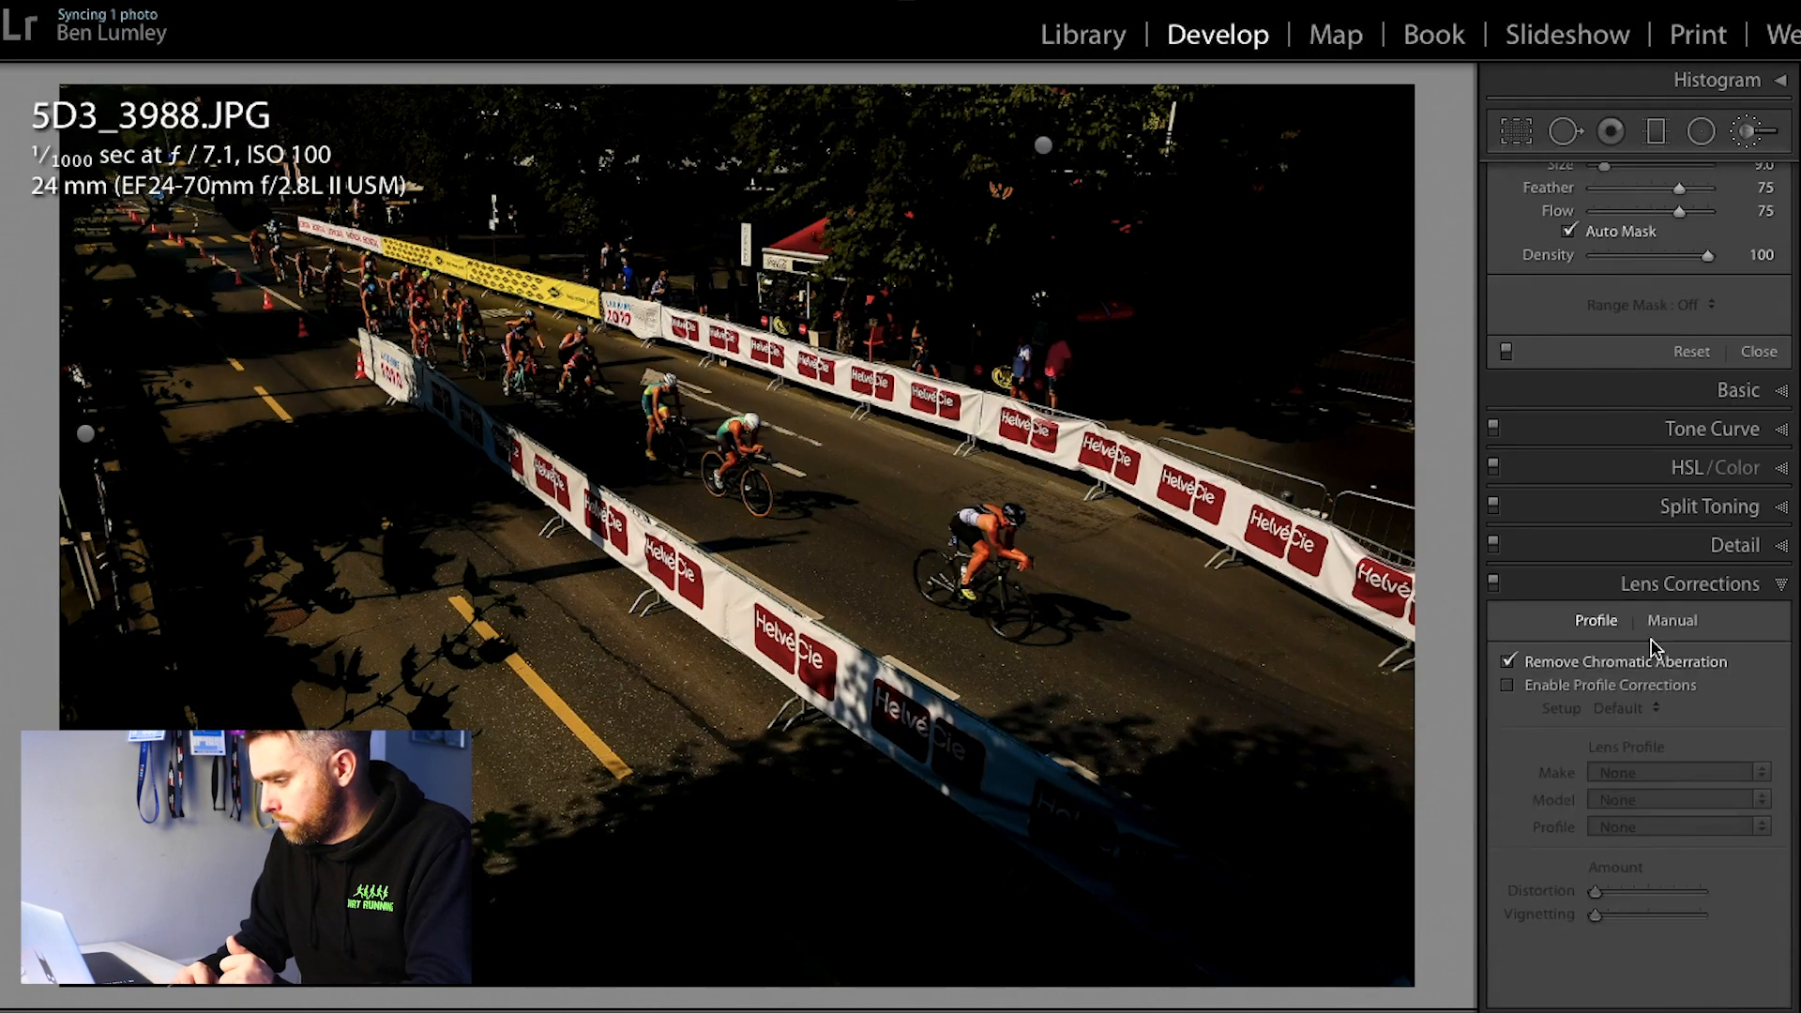
left_click(1634, 687)
left_click(1651, 782)
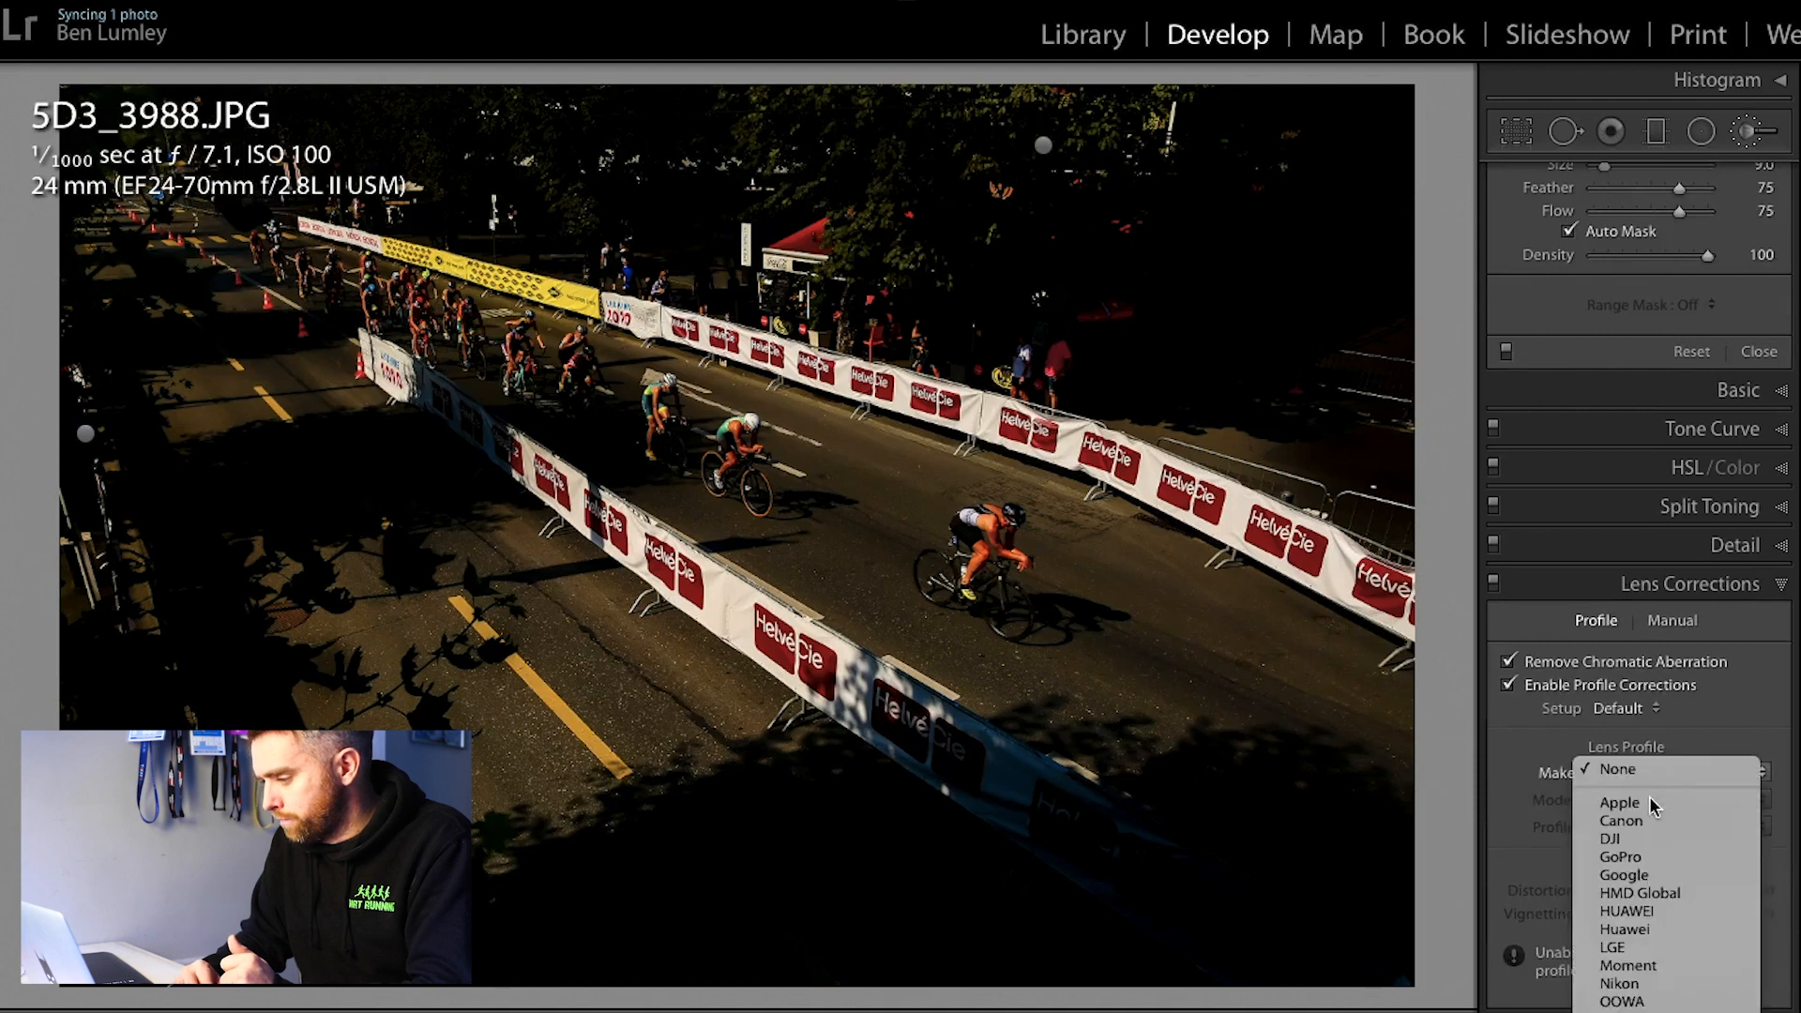
left_click(1643, 825)
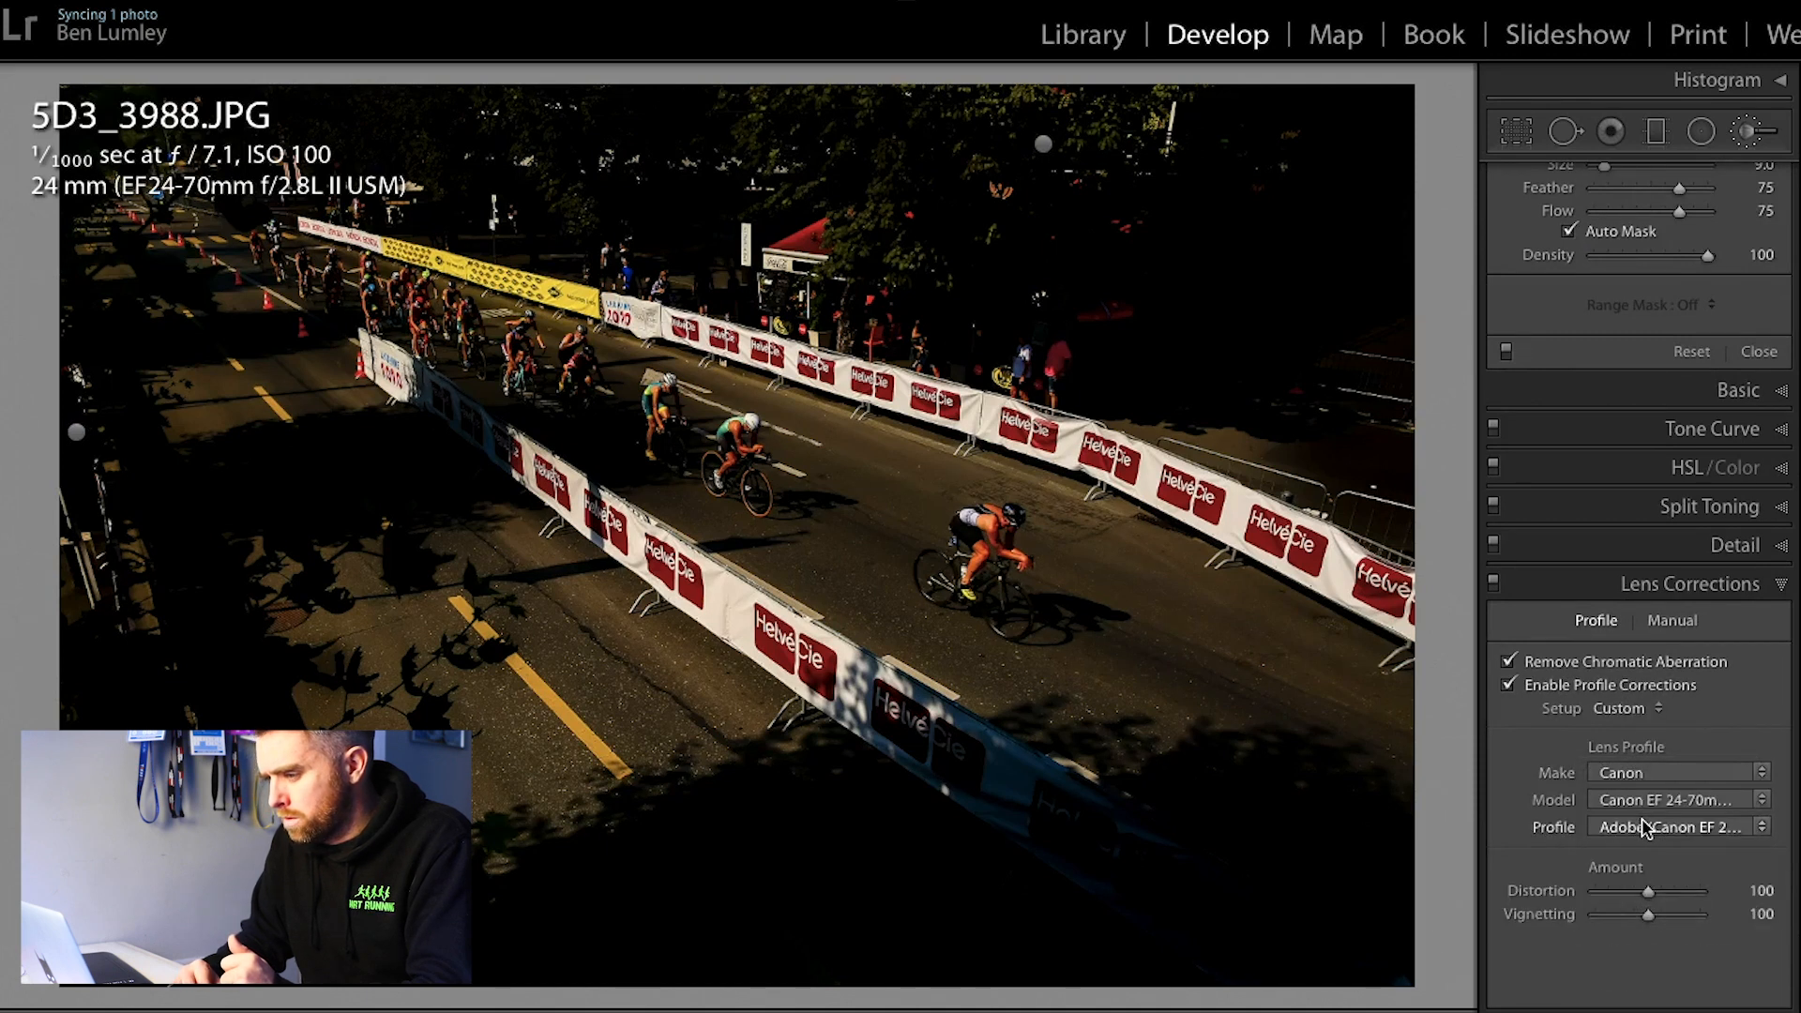
scroll(1643, 826, "up", 6)
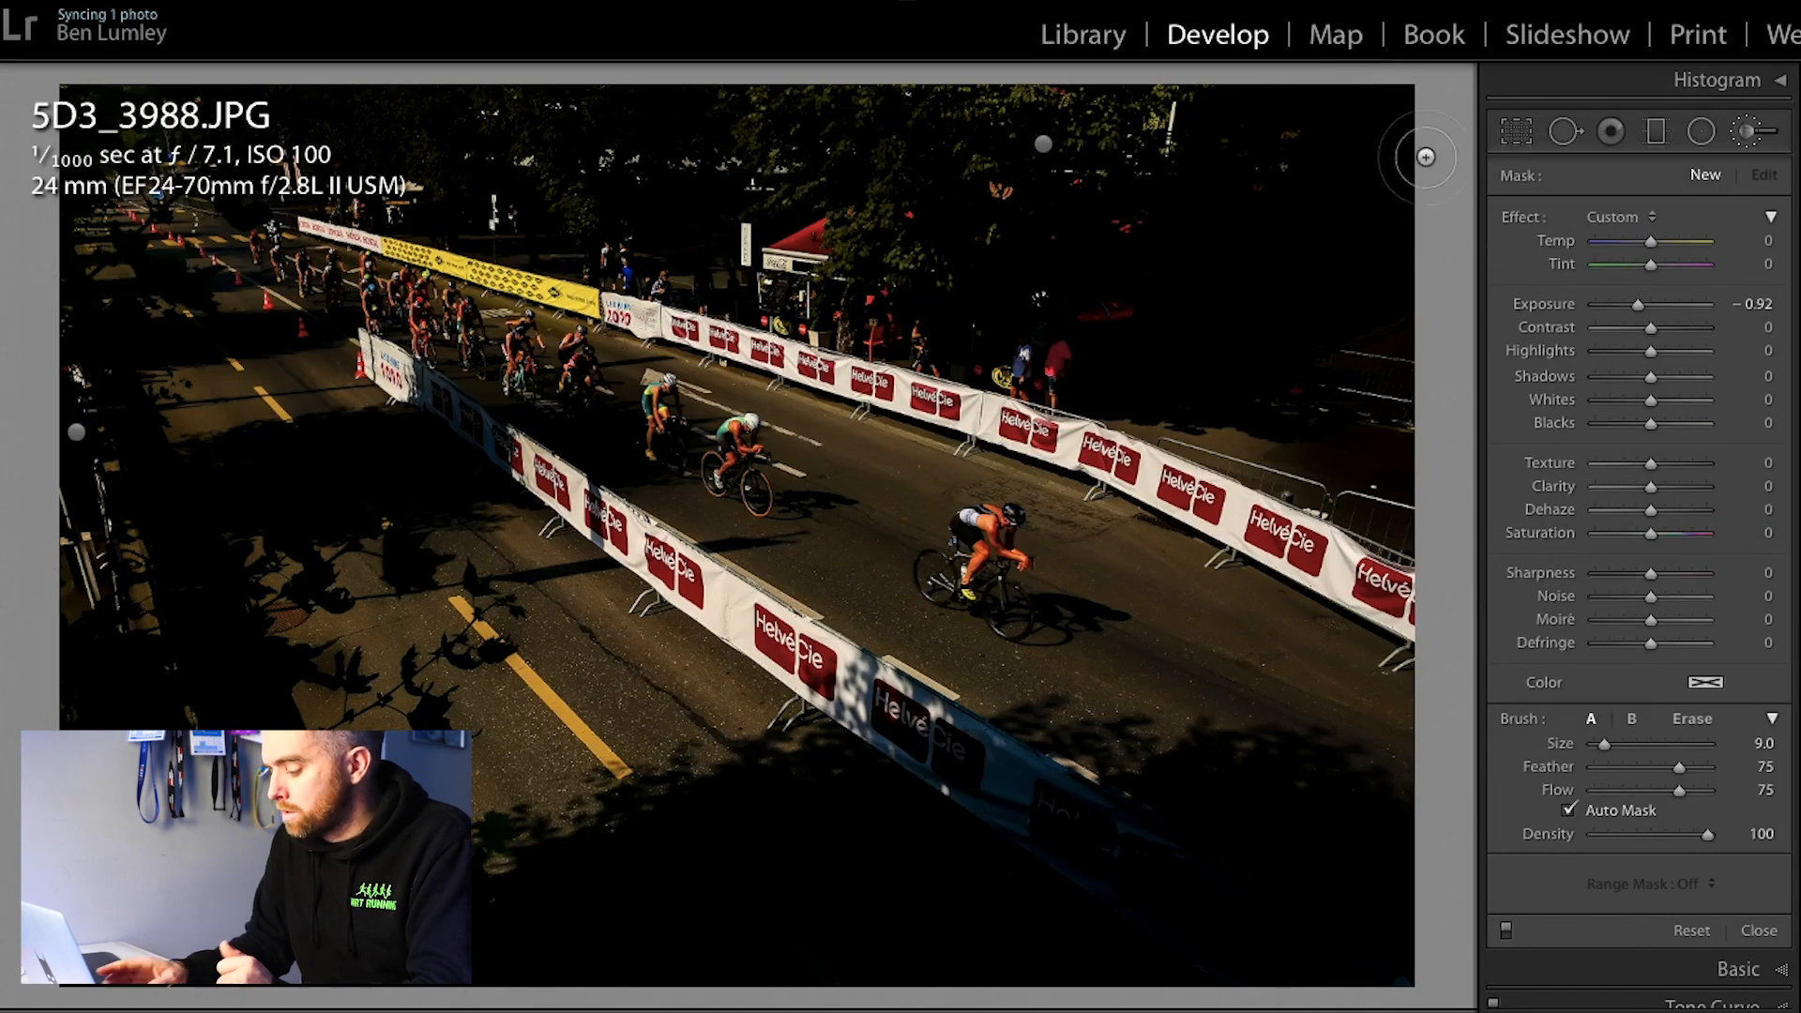
key("backslash")
key("backslash")
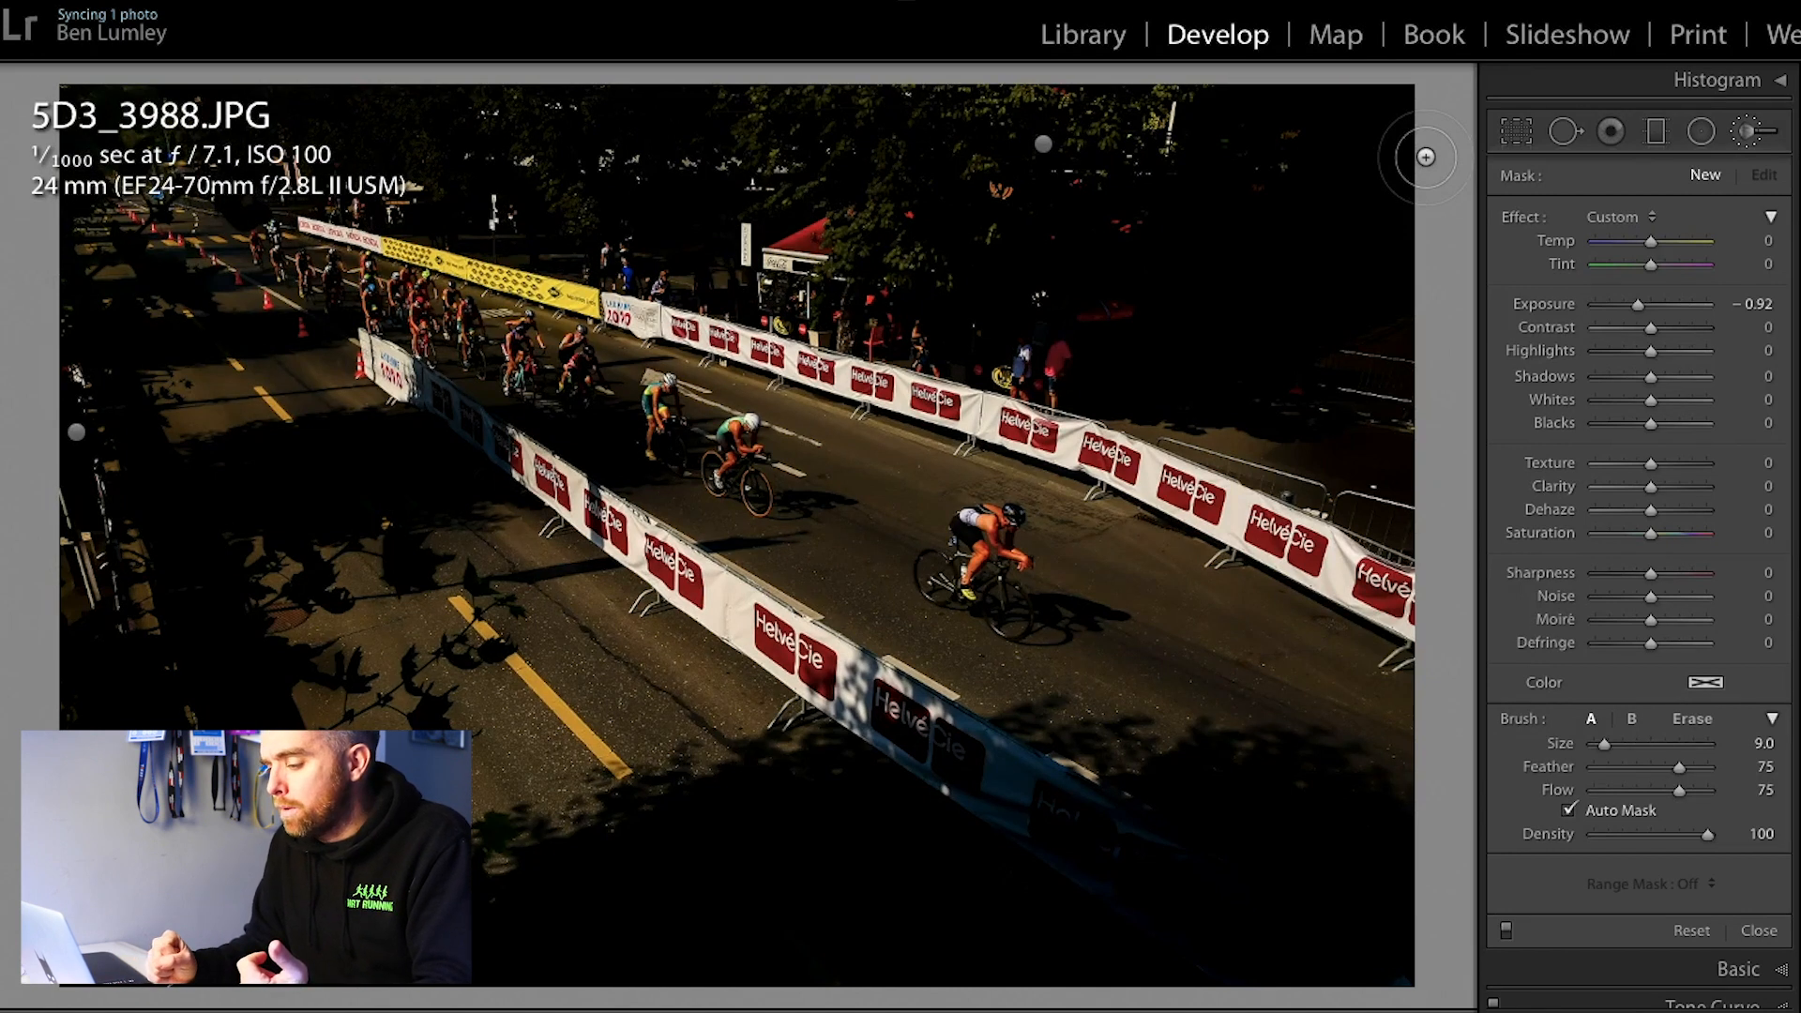
Step: Go to the finish-line crowd photo BEN_1155A.JPG and straighten it with a crop angle of 3.99
key("Right")
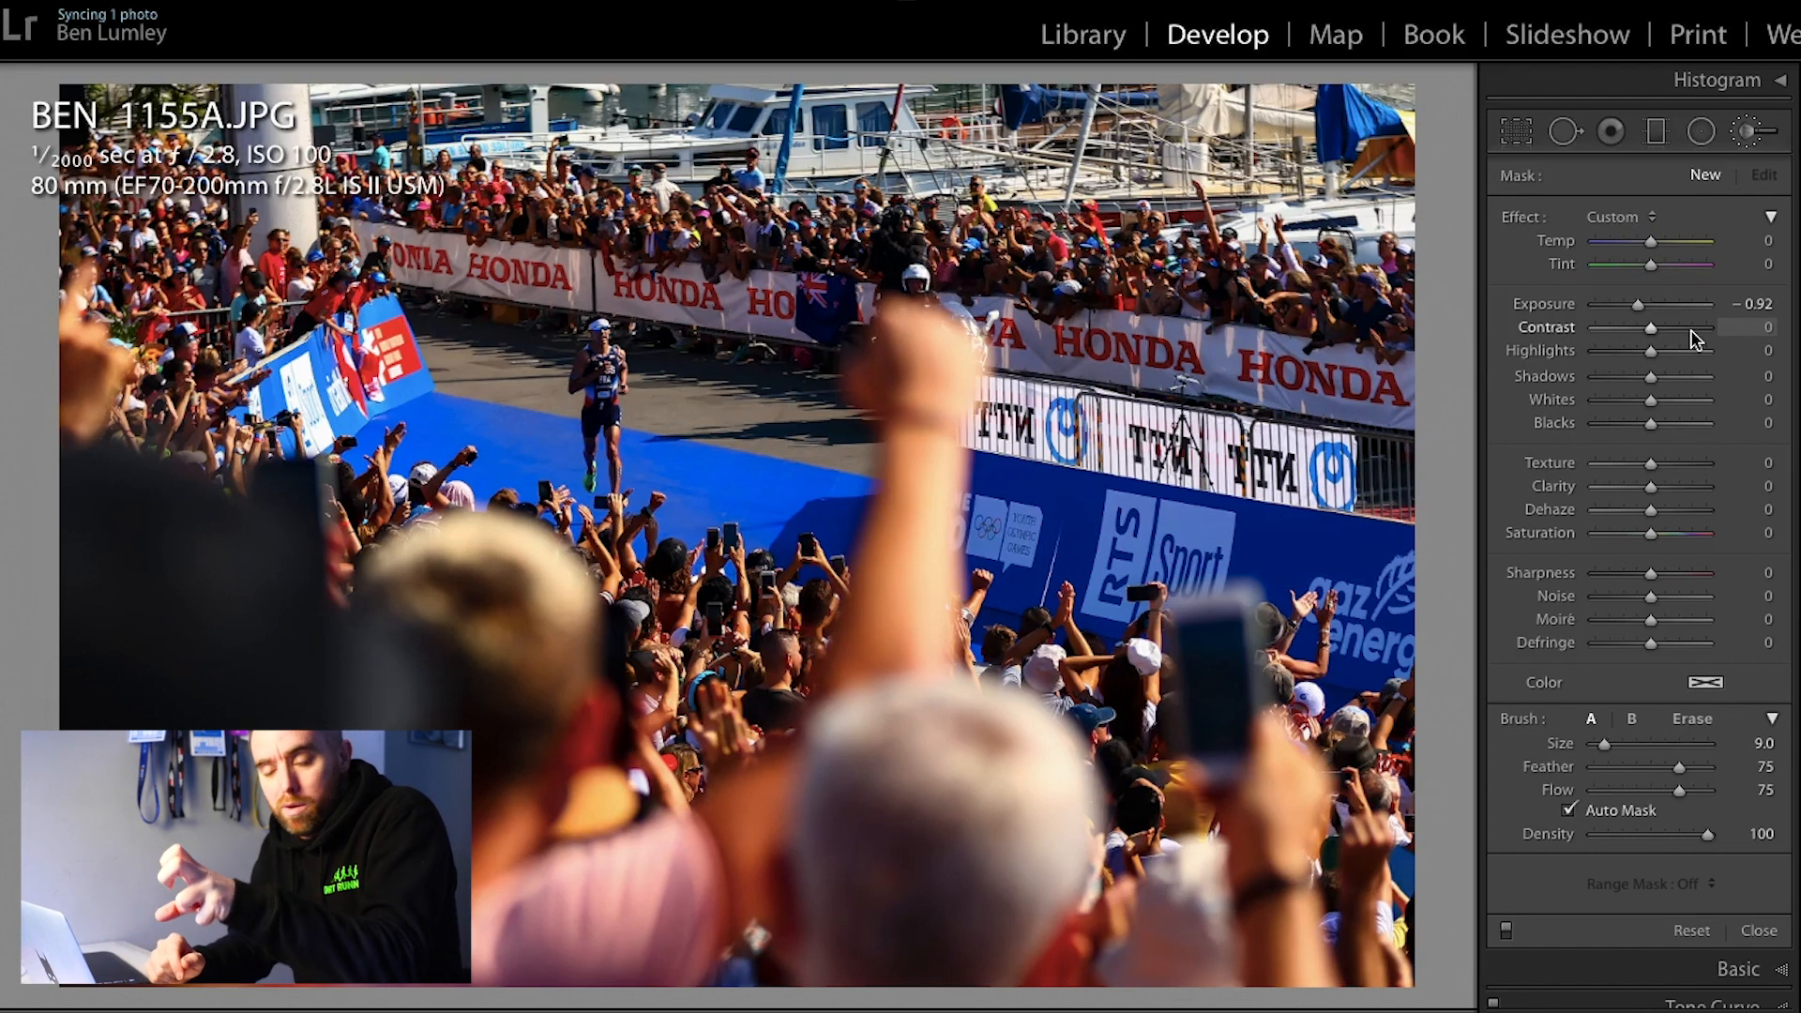
left_click(1522, 138)
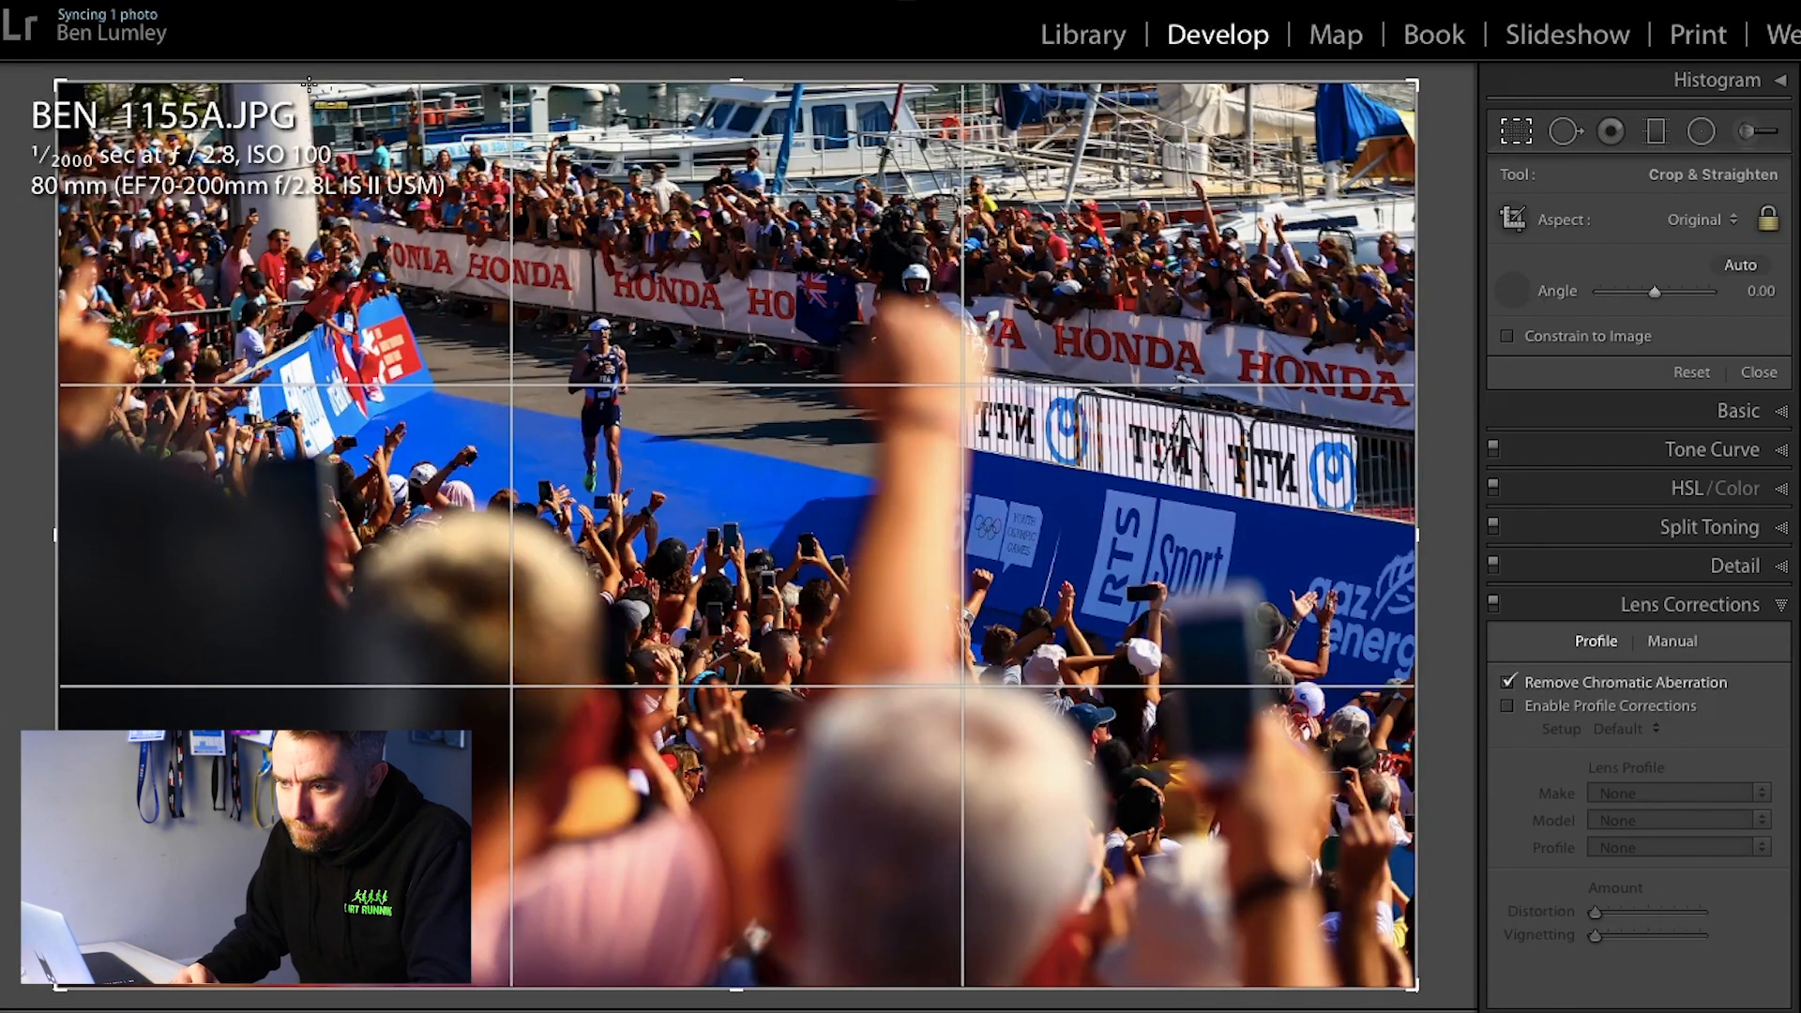
left_click_drag(306, 83, 324, 318)
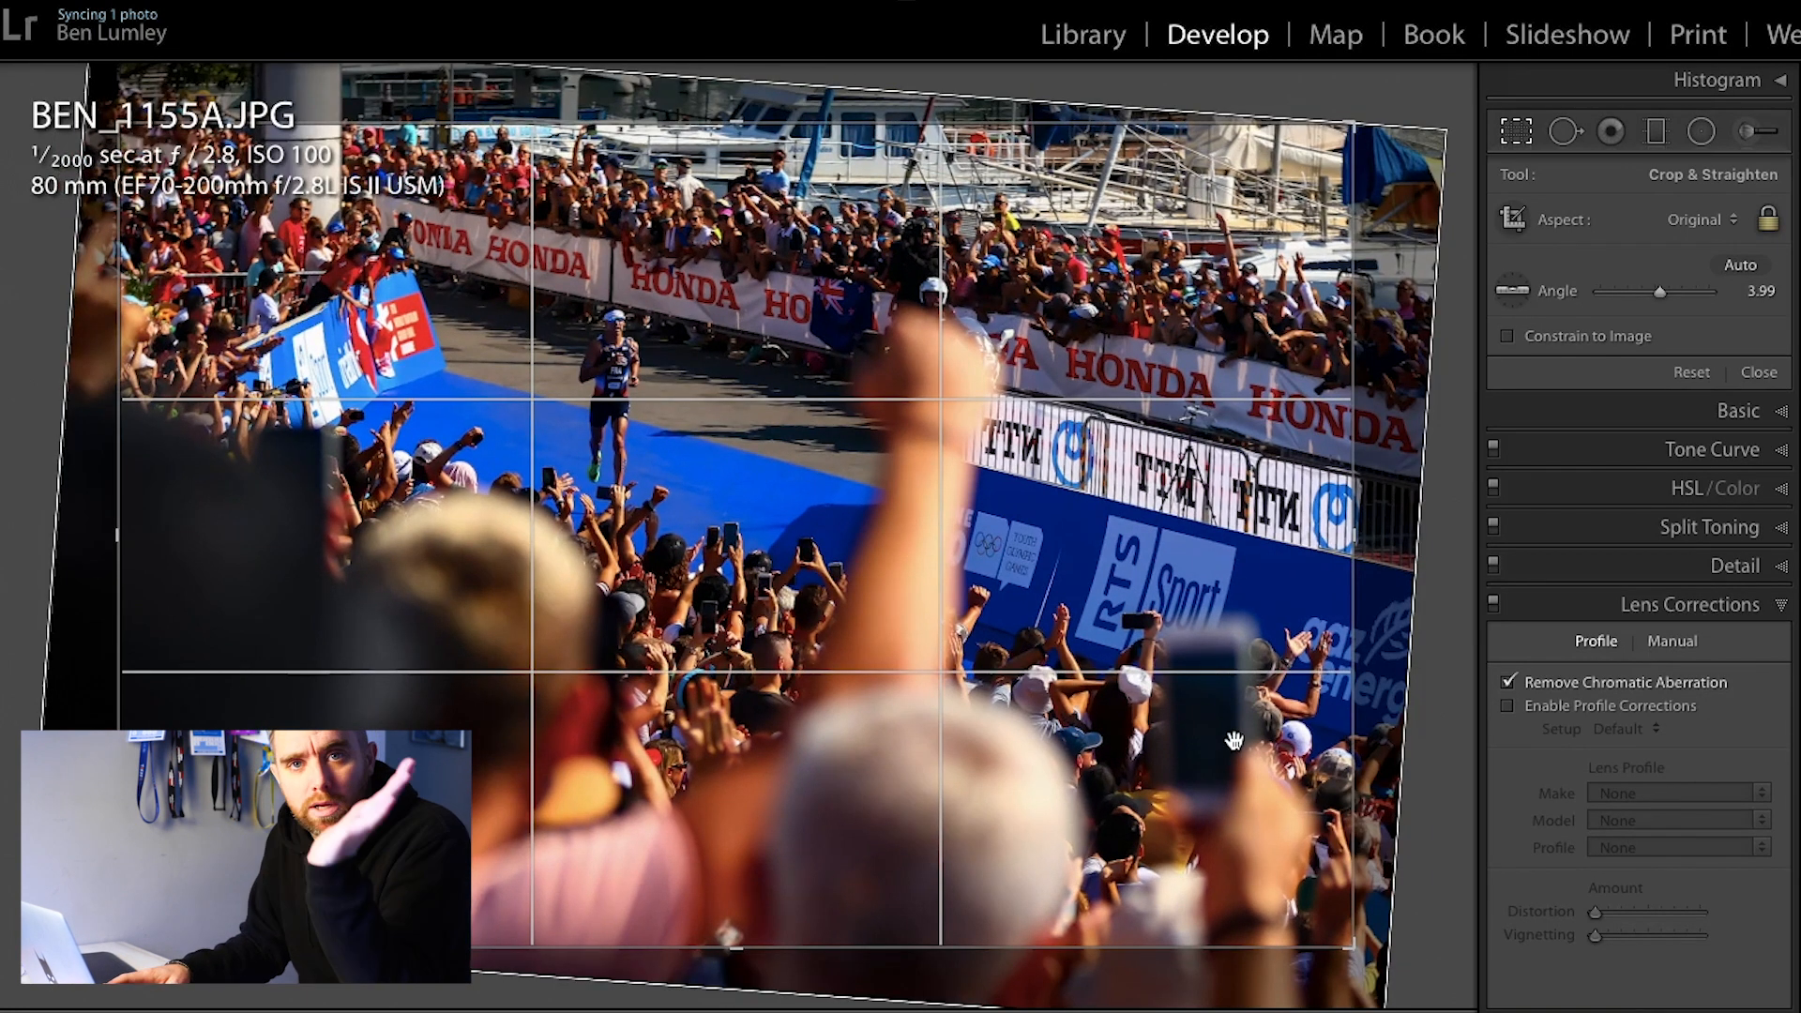
key("Return")
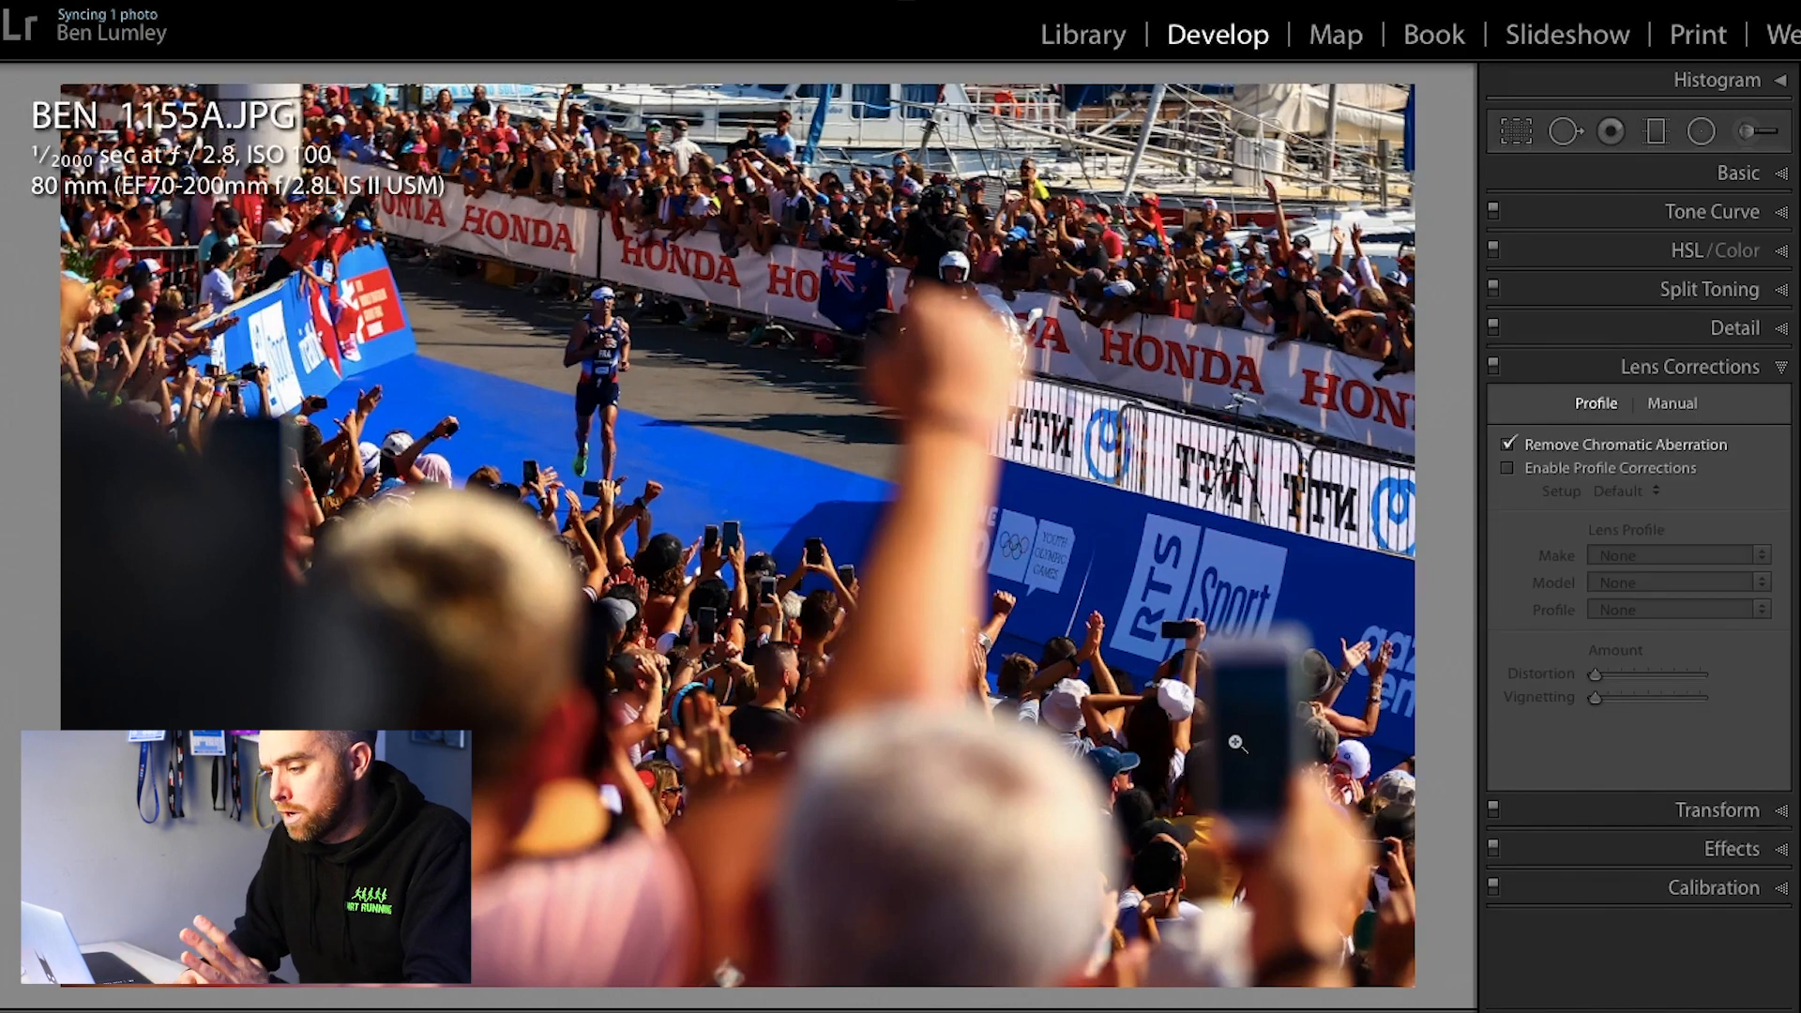
Step: Enable lens profile corrections and choose the Canon make with its EF 70-200mm lens profile
left_click(1590, 467)
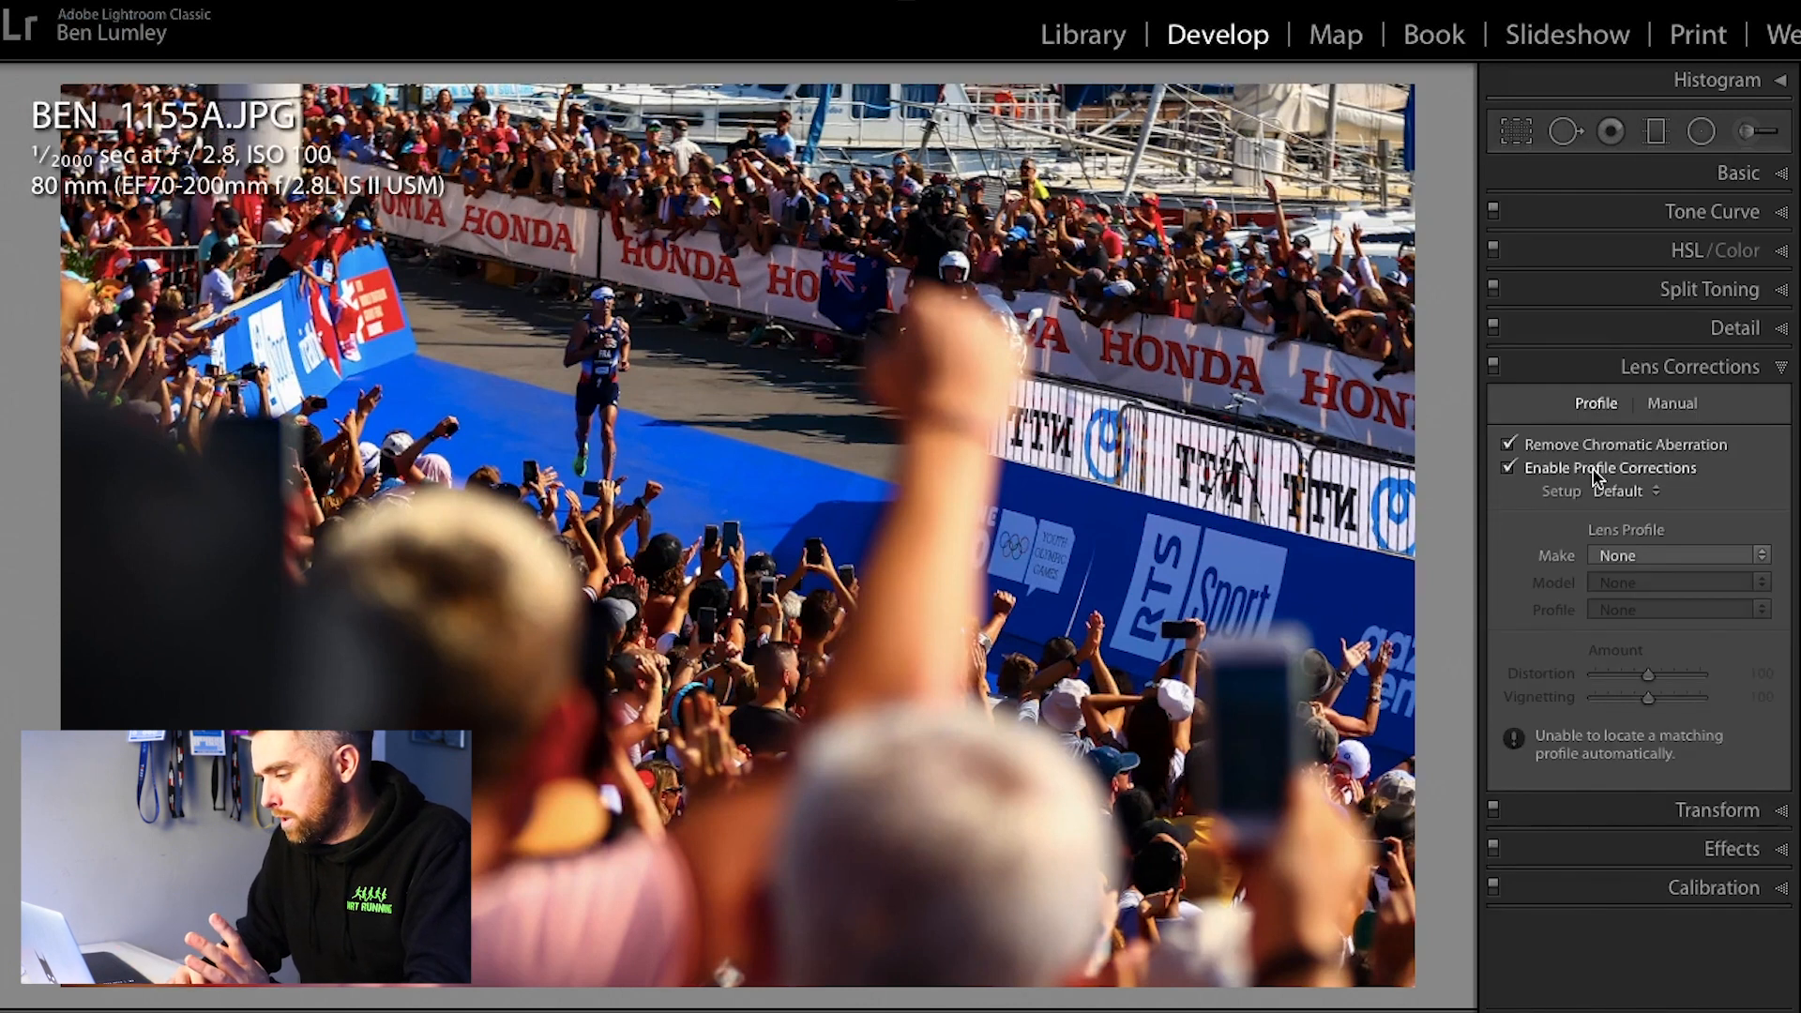
left_click(1670, 555)
left_click(1664, 604)
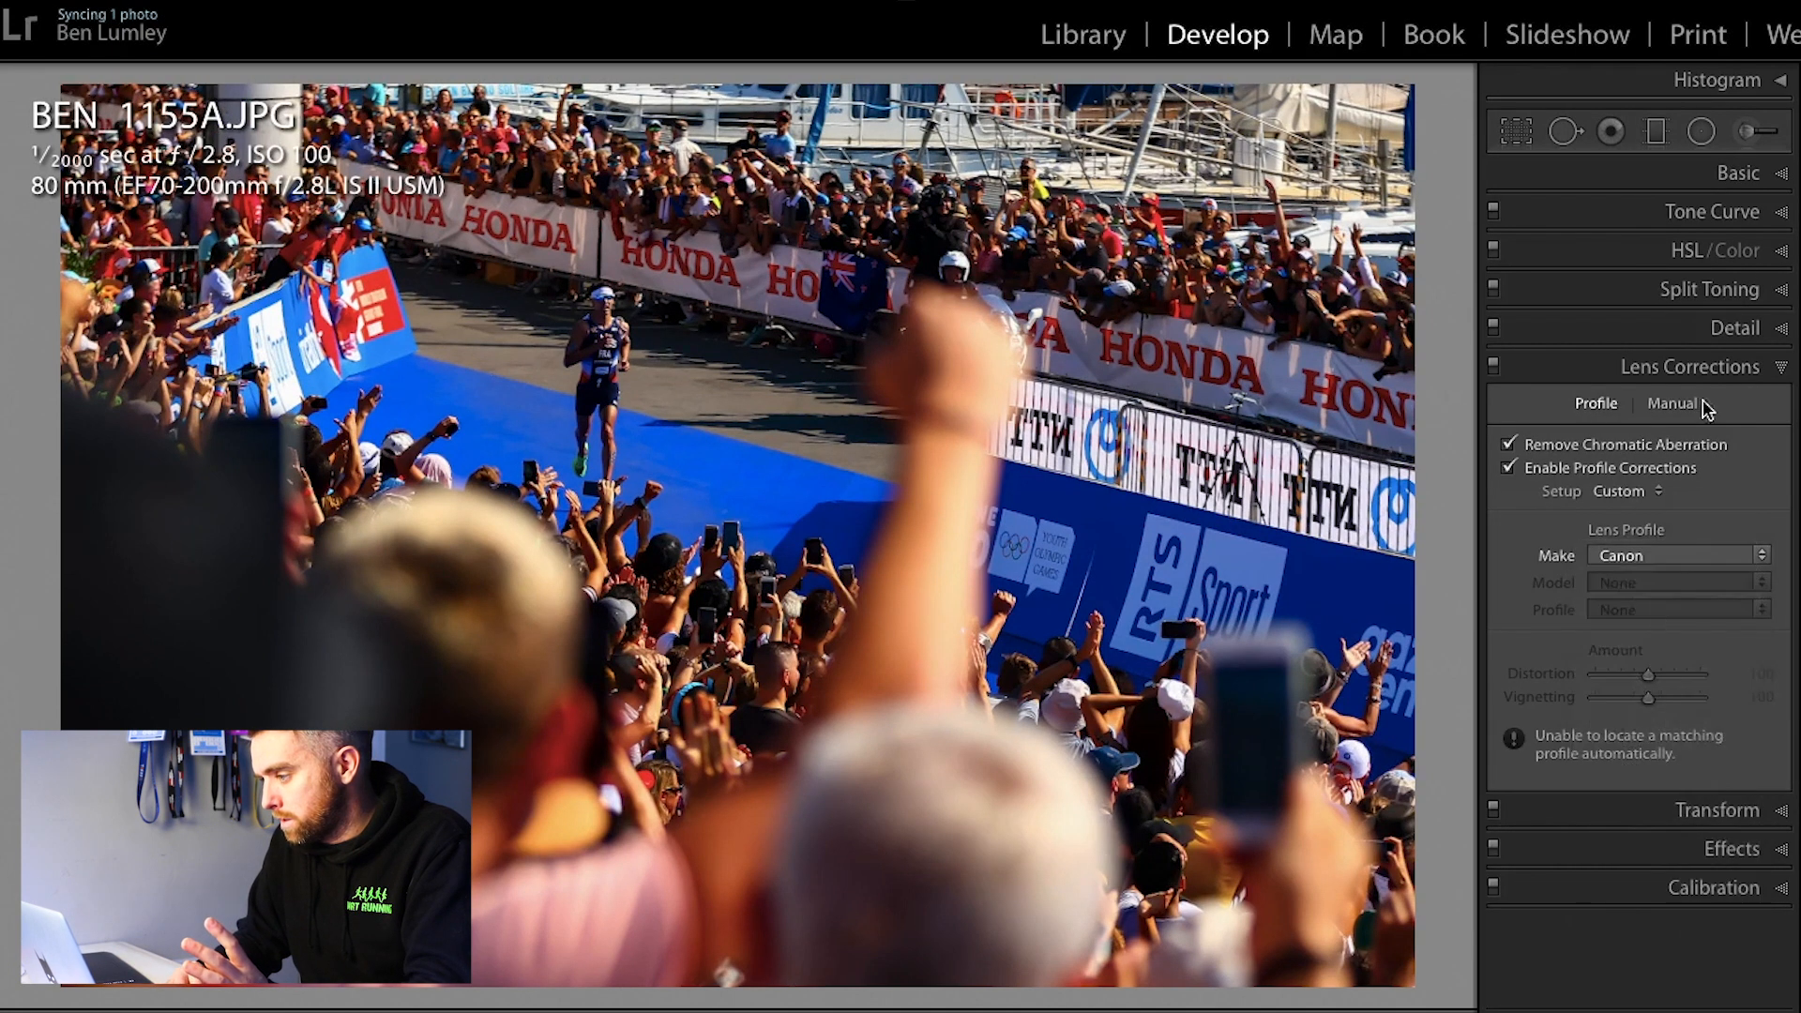
Step: Set the photo's basic Exposure to −0.30 and Blacks to −40
left_click(1768, 179)
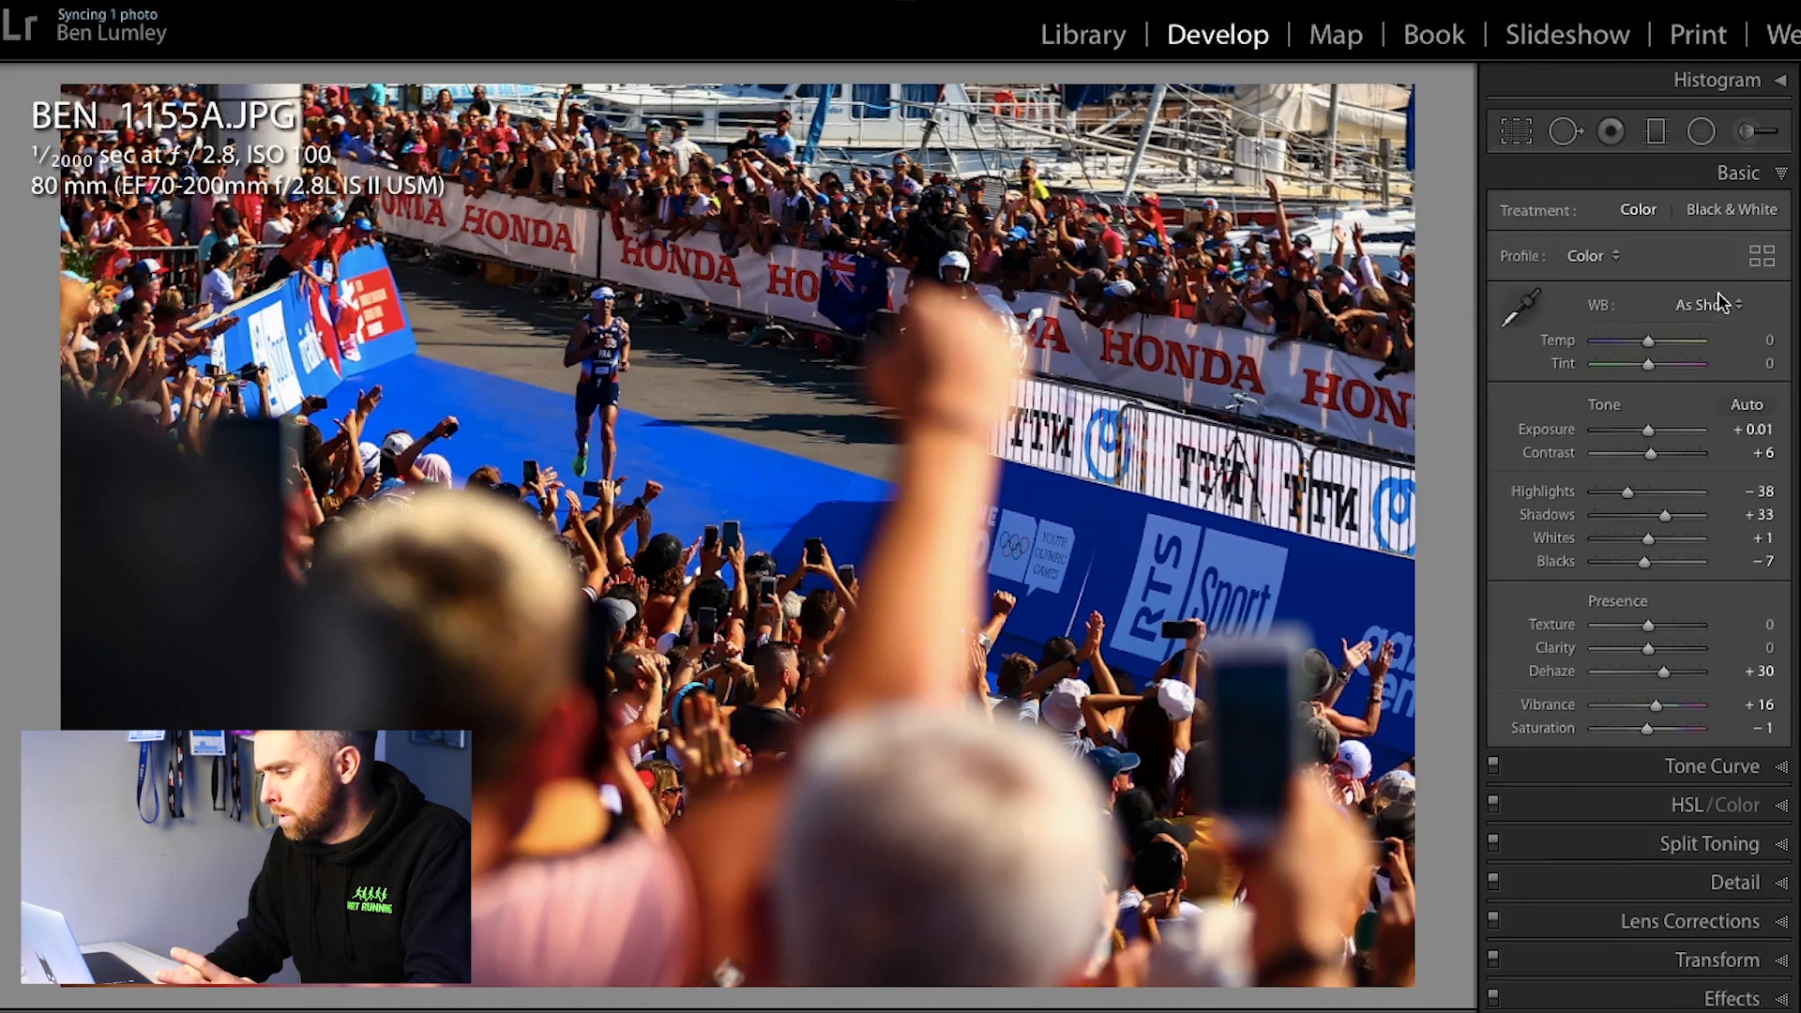
left_click_drag(1647, 429, 1642, 431)
double_click(1642, 429)
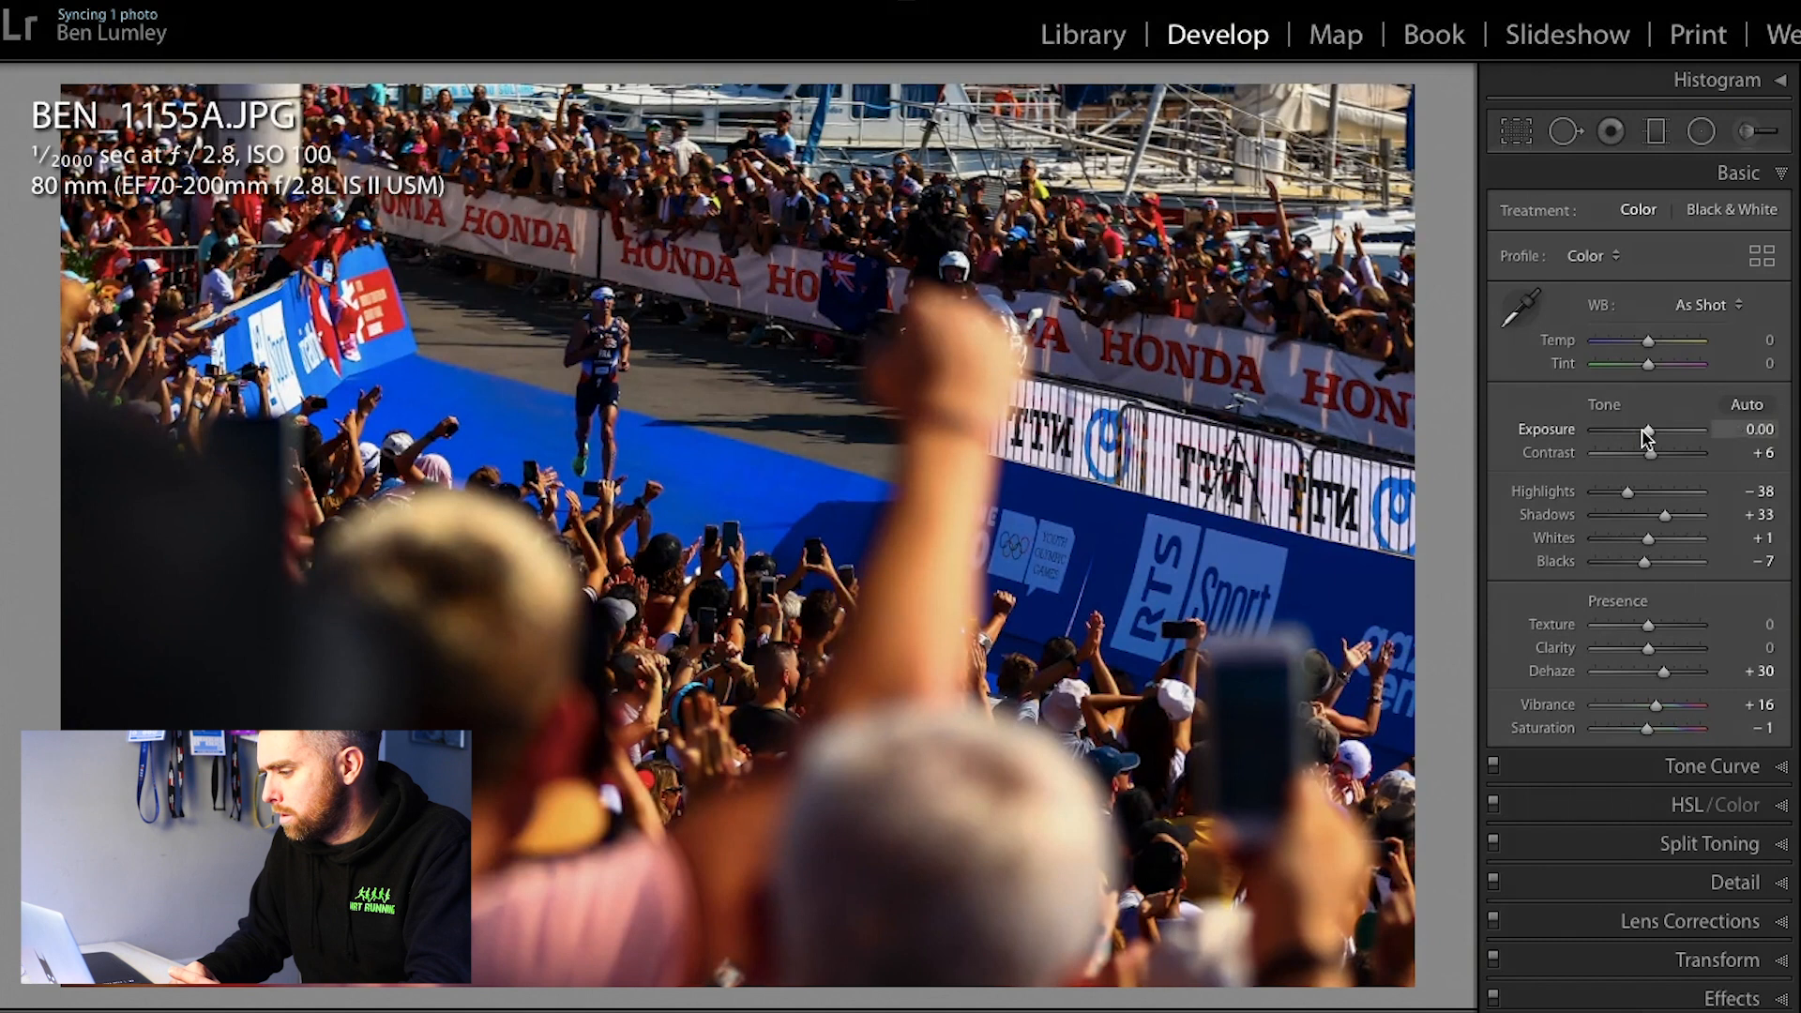
left_click(1737, 430)
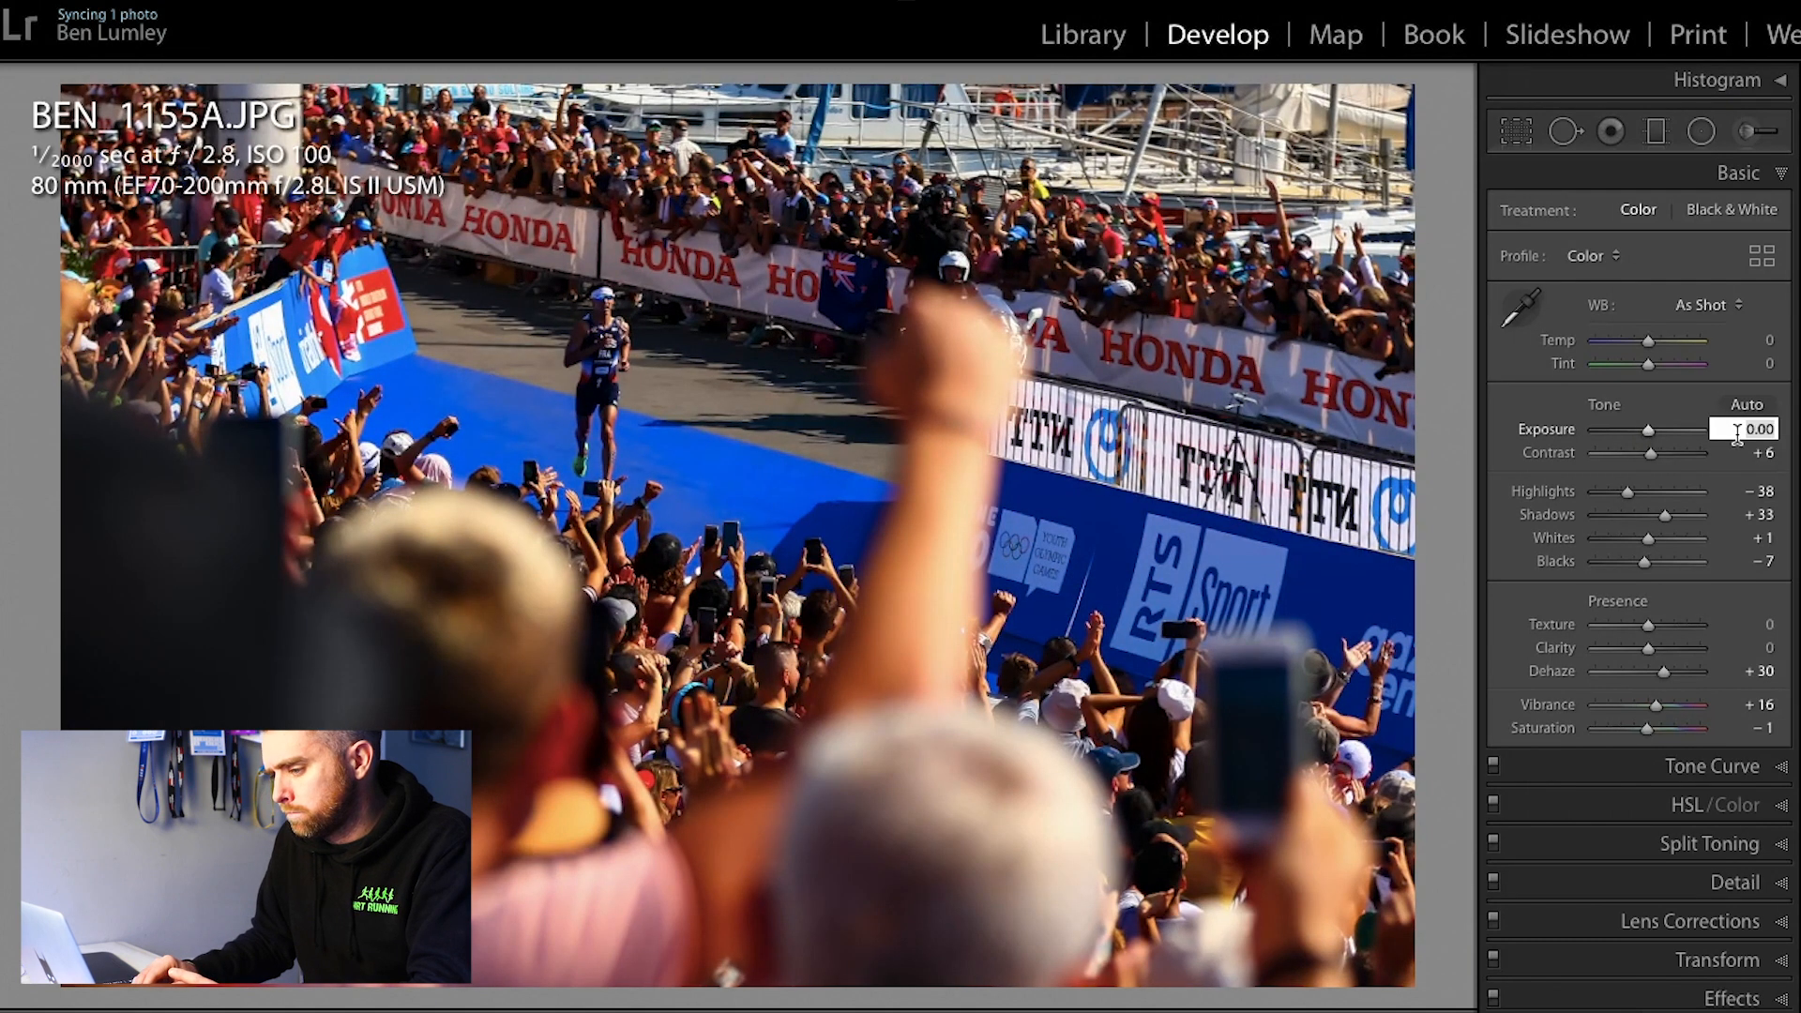
type("-0.3")
key("Return")
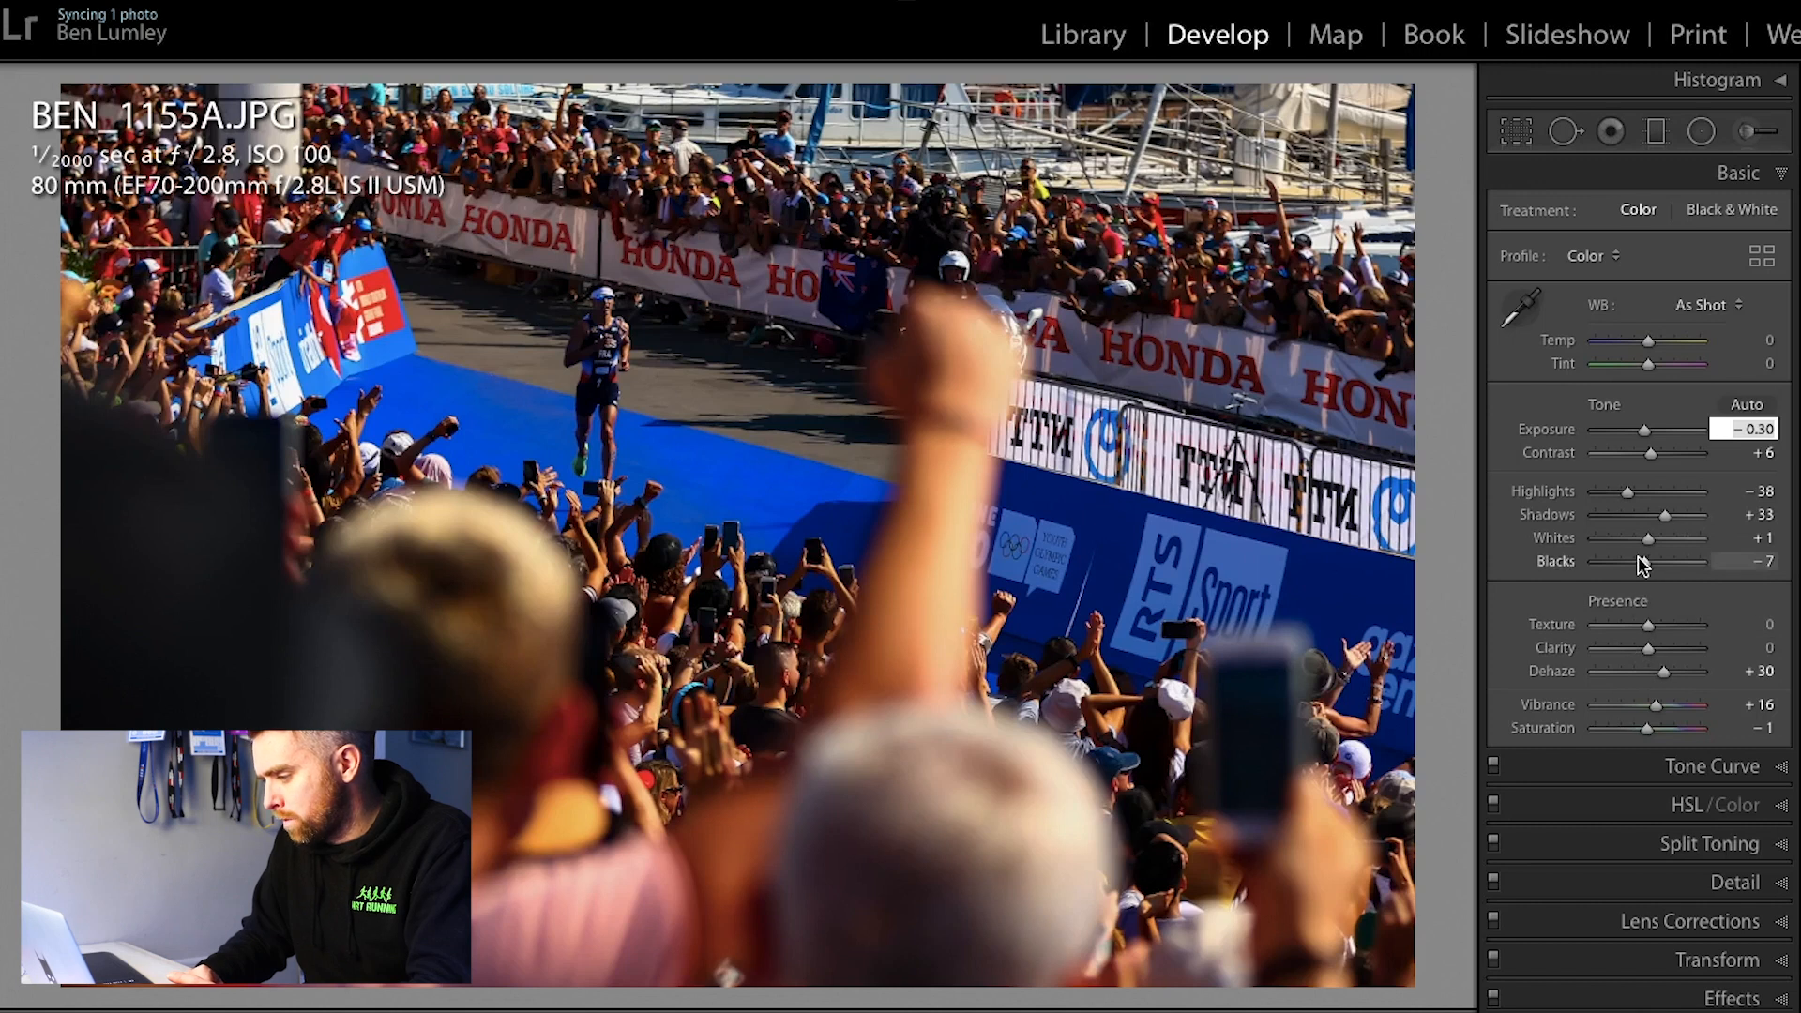
left_click_drag(1647, 563, 1625, 563)
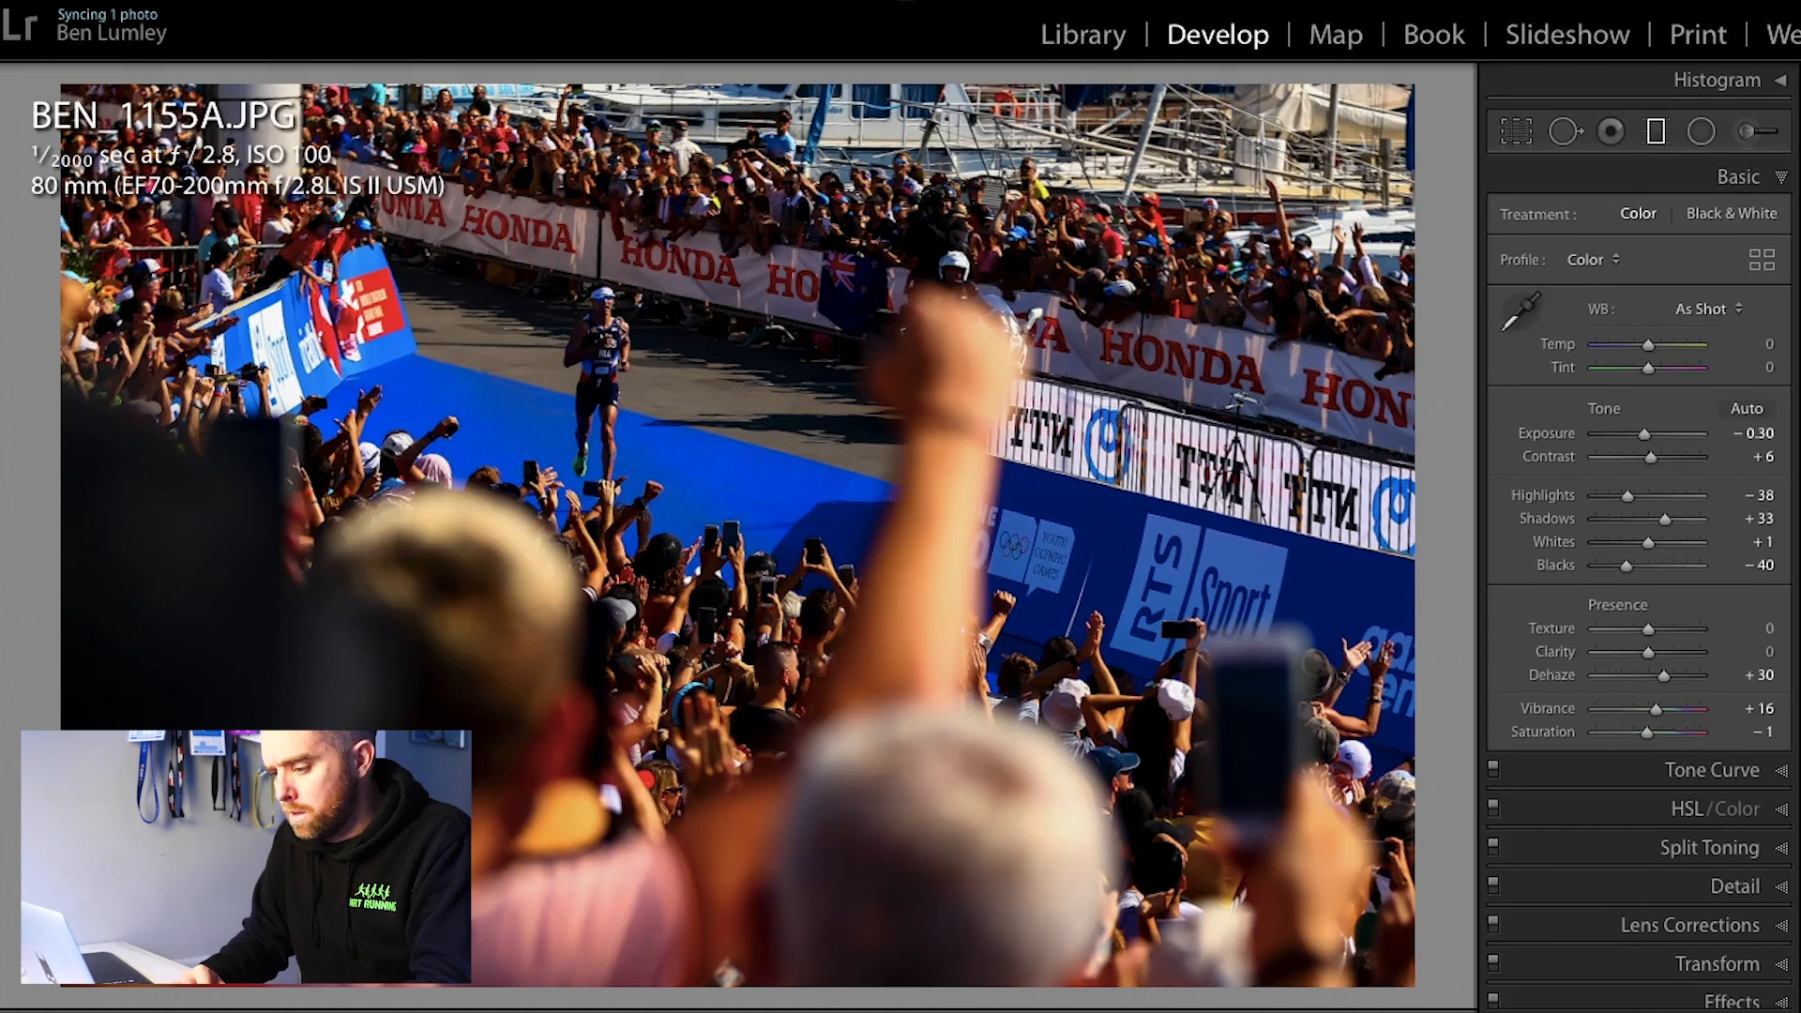
Step: Add a slanted graduated filter rising from the bottom of the photo over the foreground crowd, with Exposure −1.60
left_click_drag(309, 1001, 469, 415)
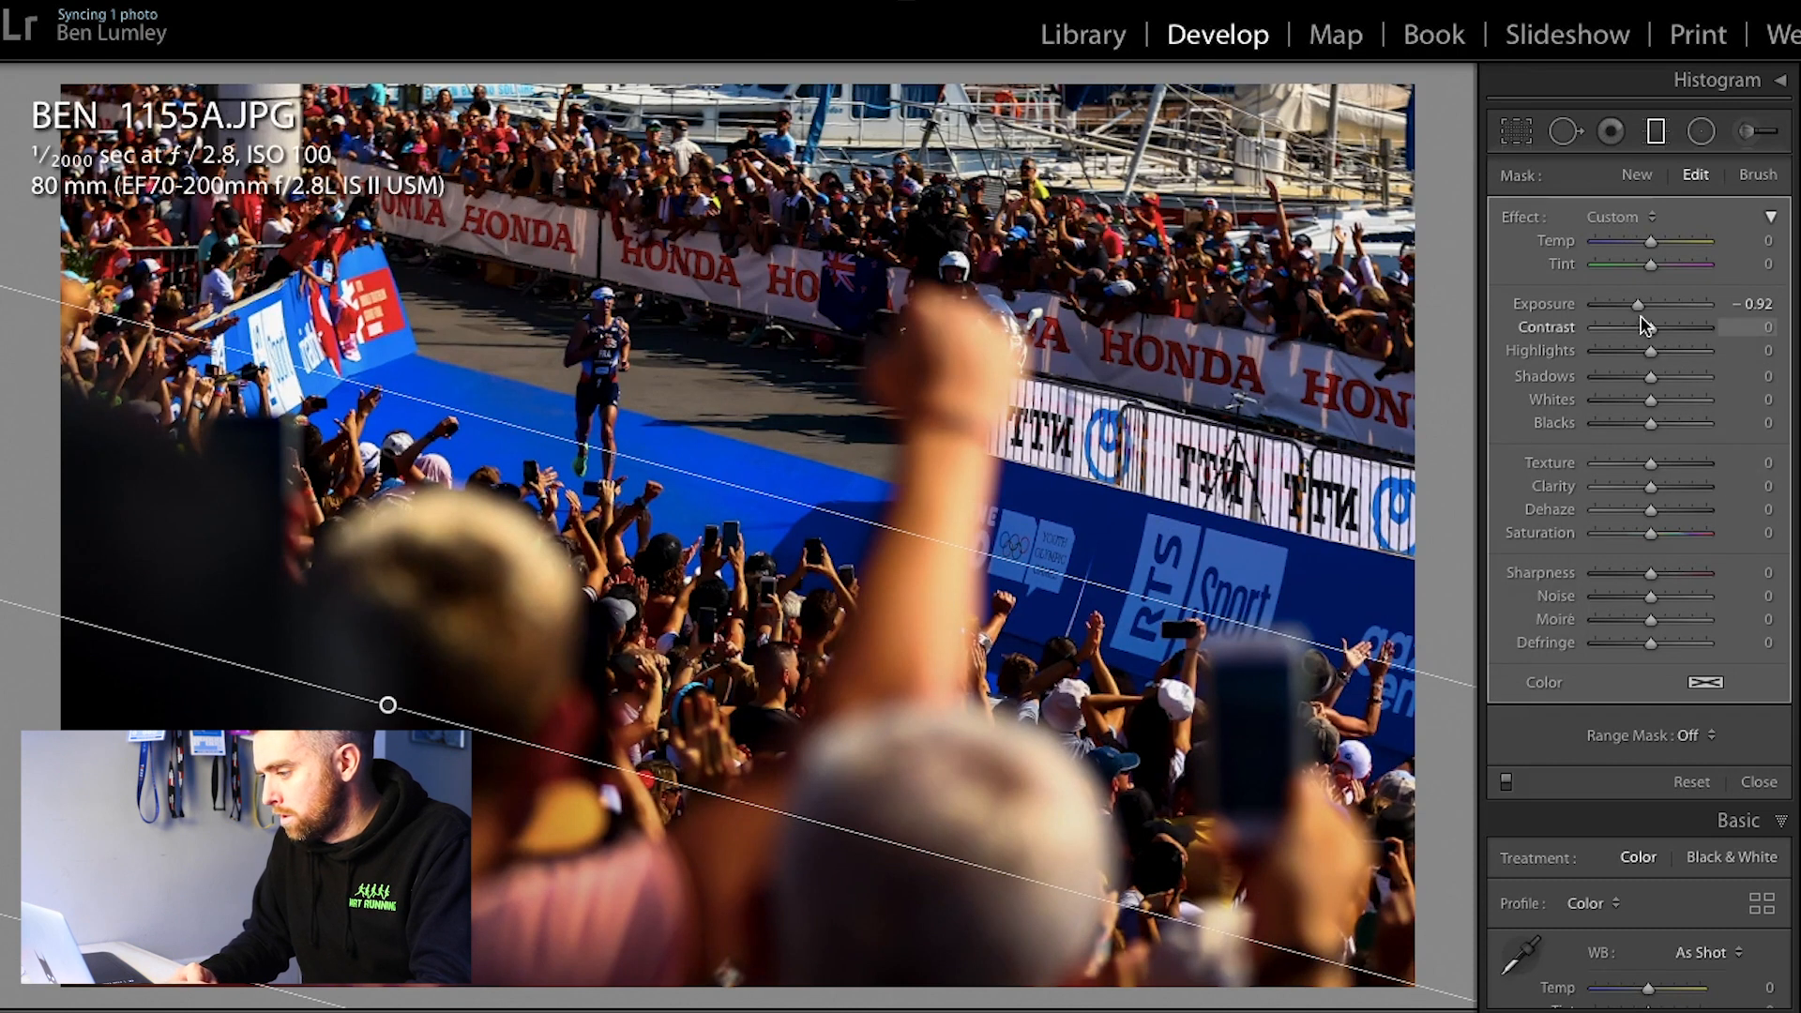
left_click_drag(1640, 316, 1628, 311)
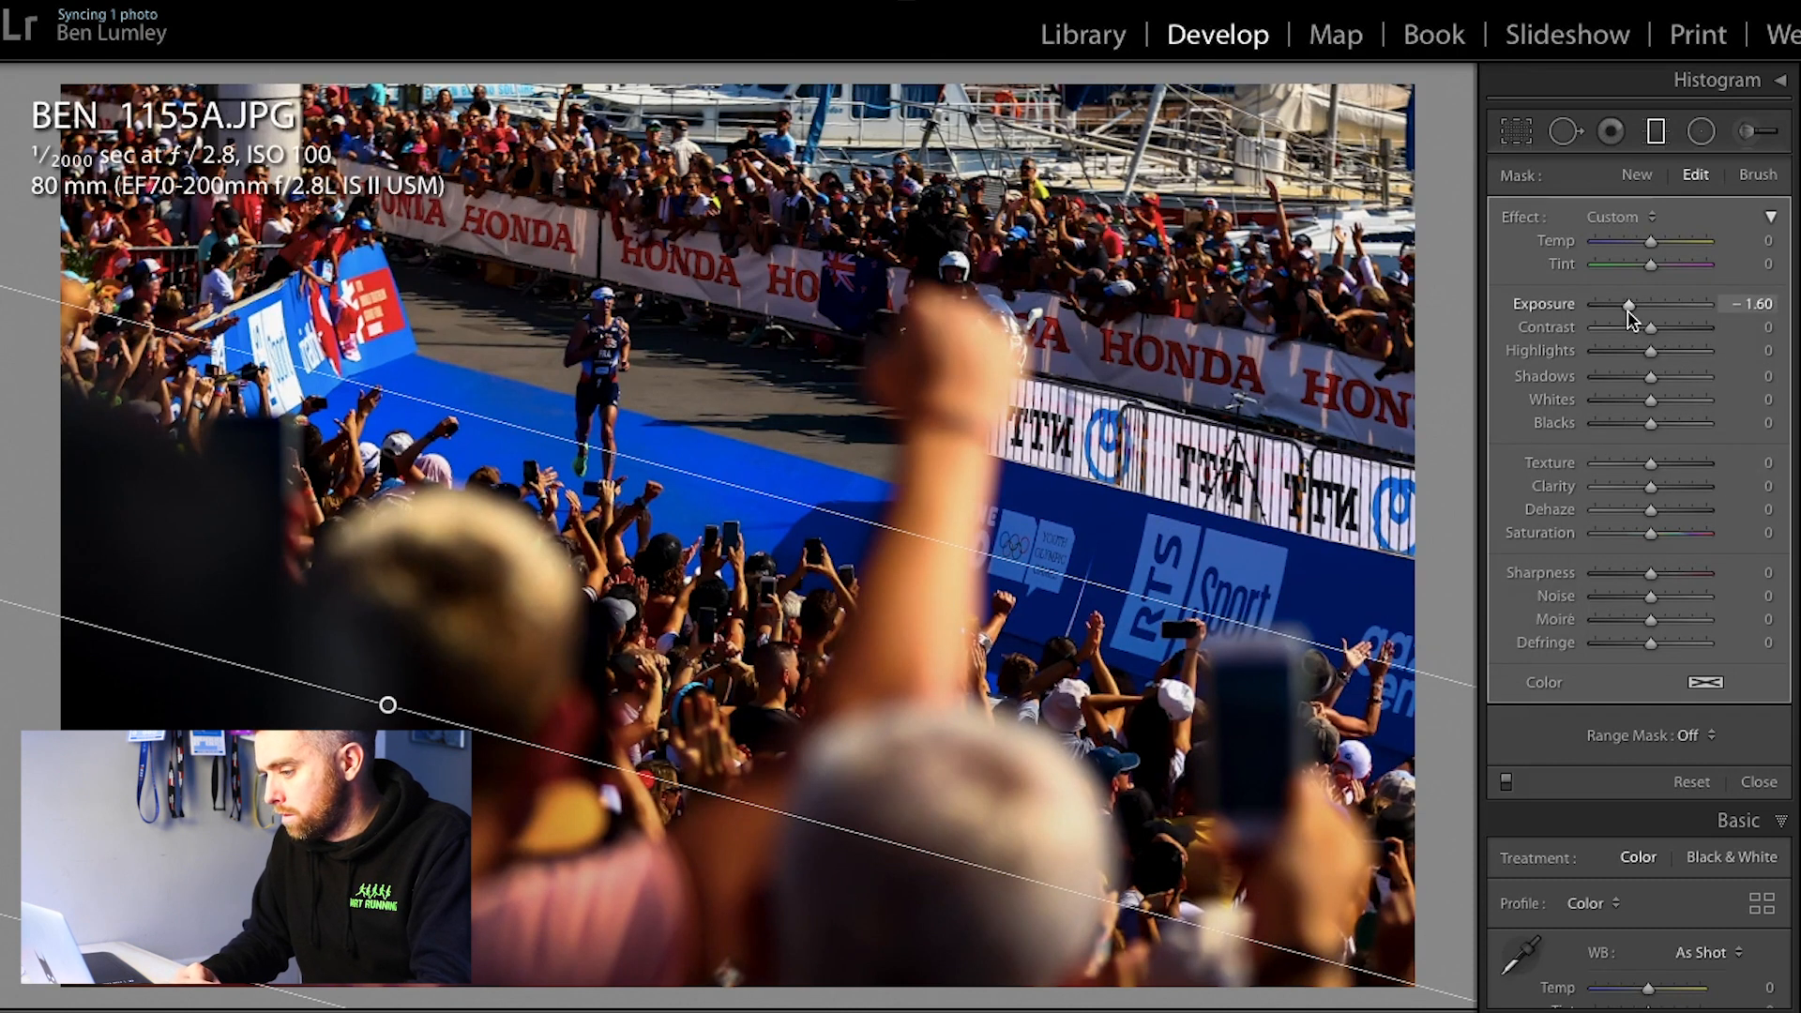
left_click(1474, 769)
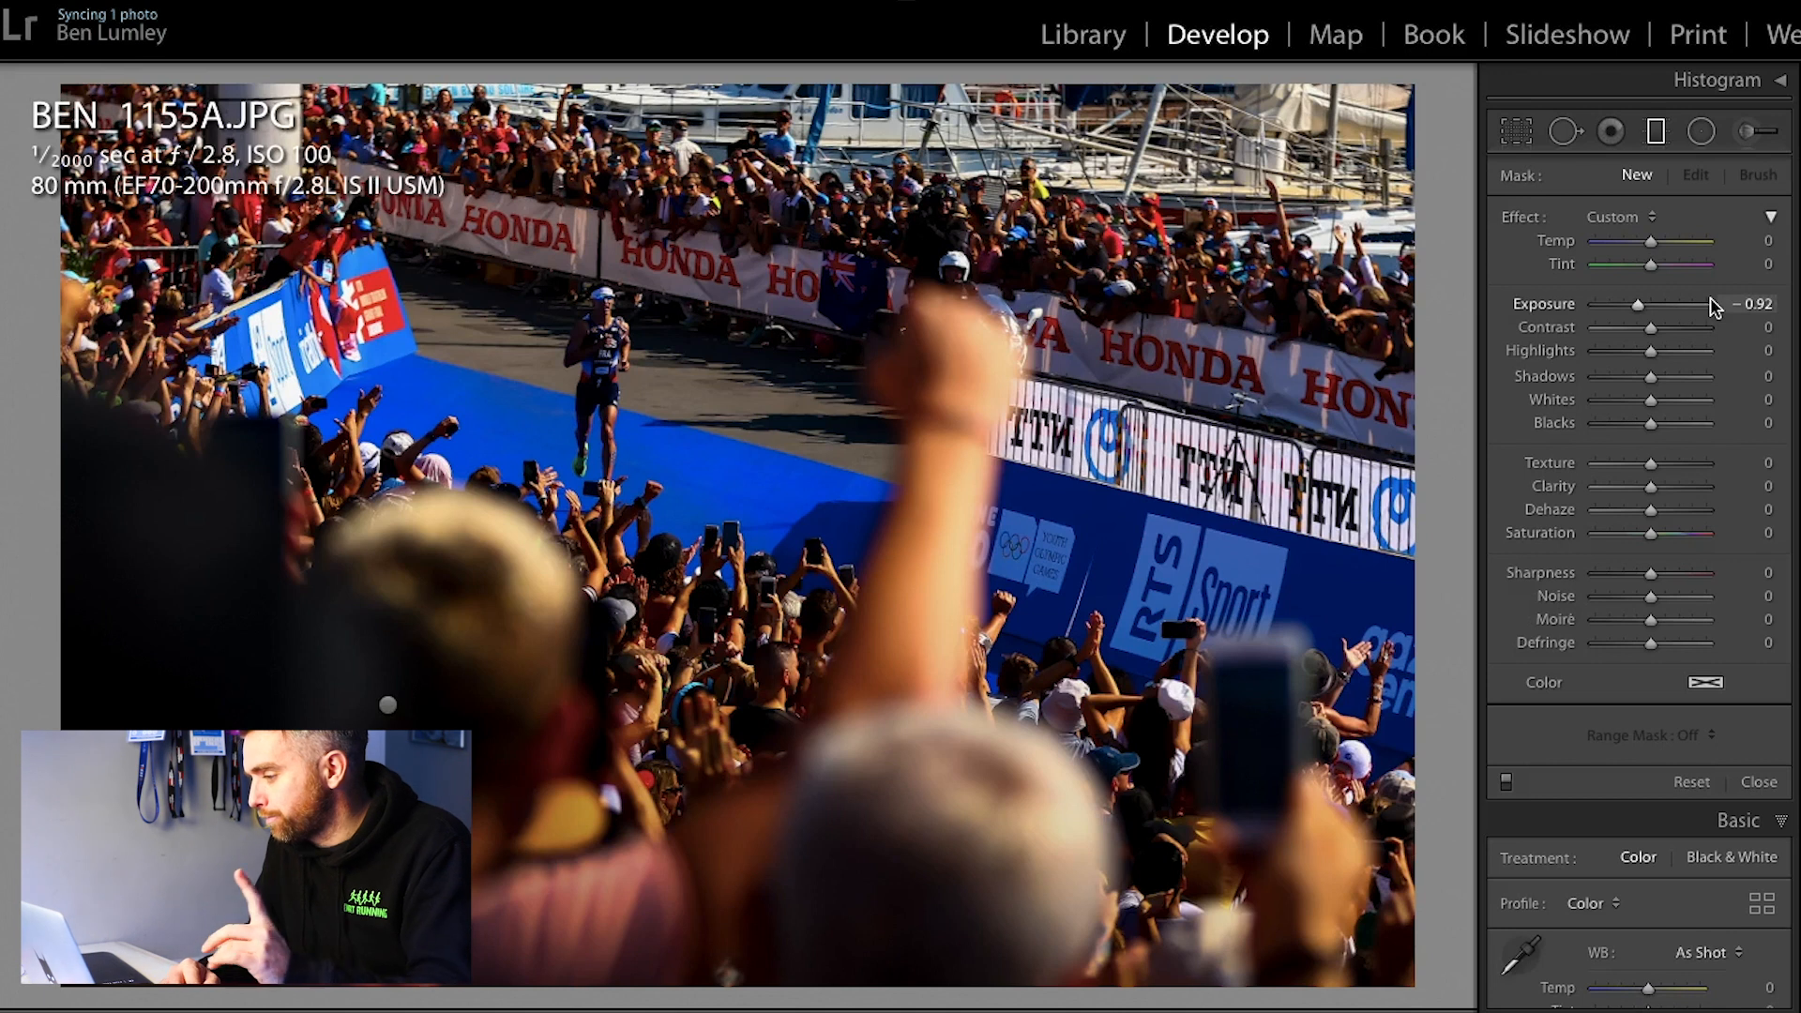
Step: Prepare a new adjustment brush with Exposure 0.29, Shadows 19 and a brush size of 10
left_click(1762, 136)
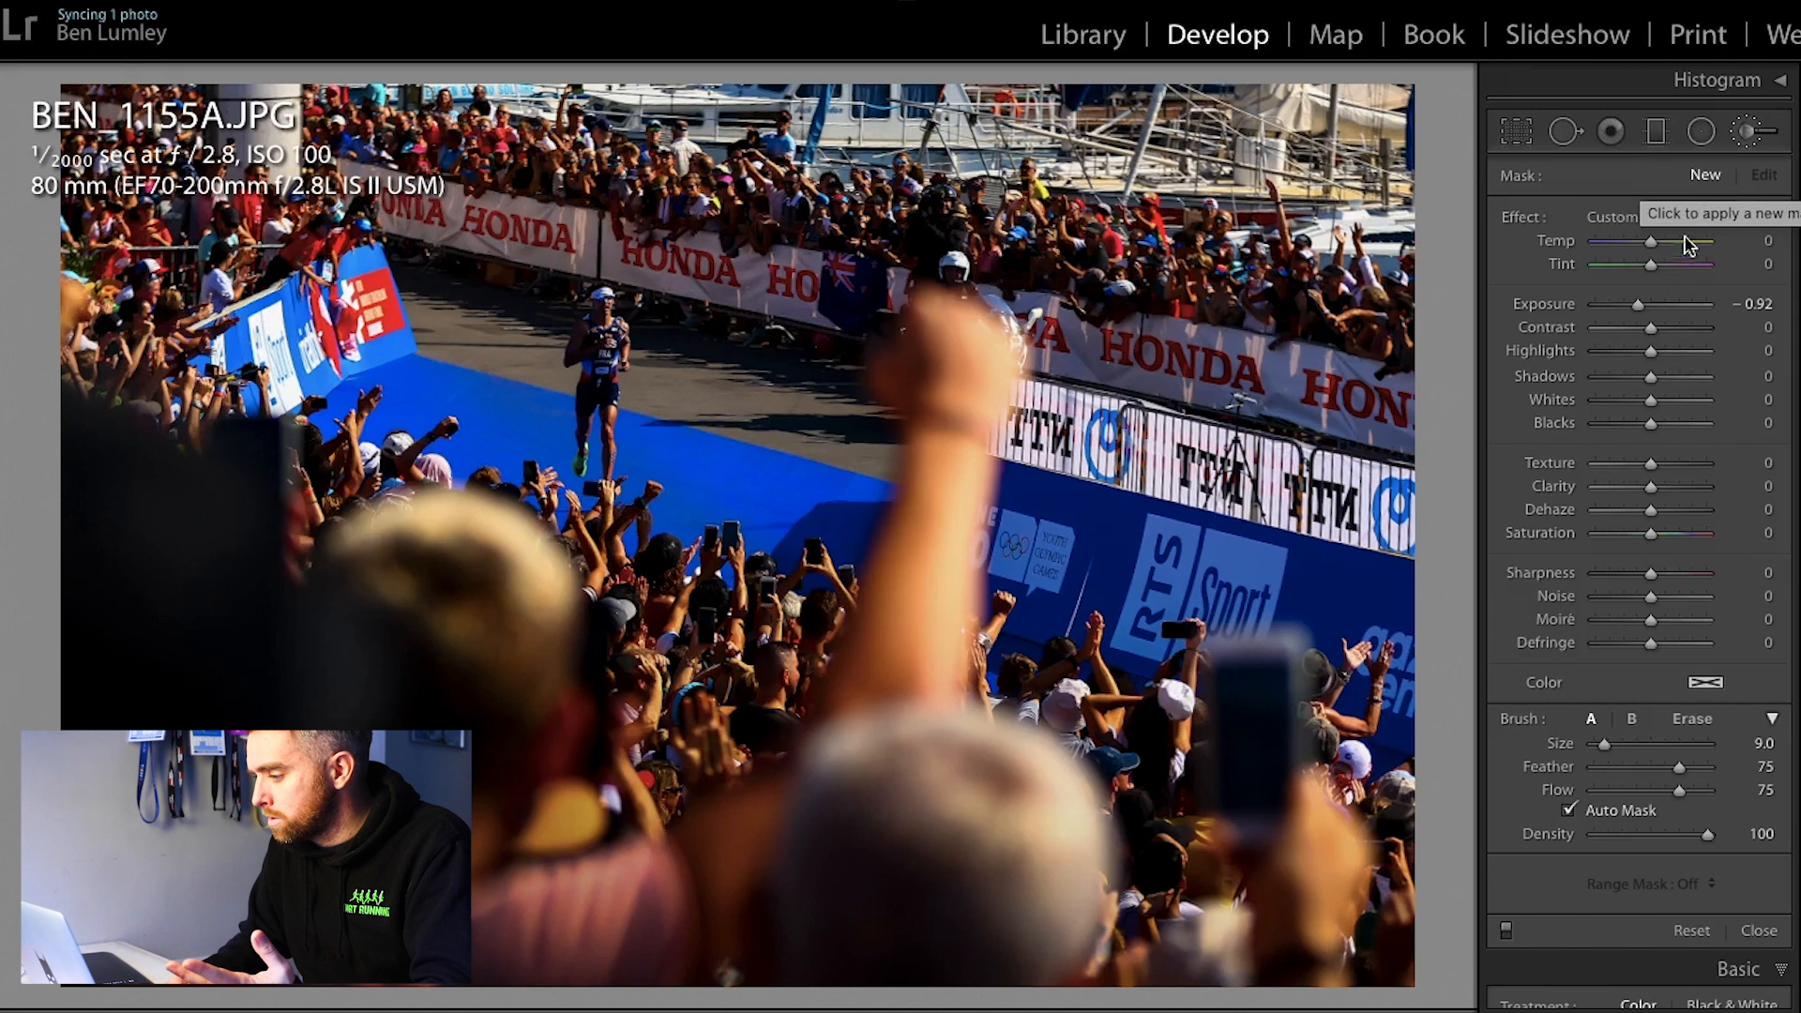
left_click_drag(1640, 305, 1656, 307)
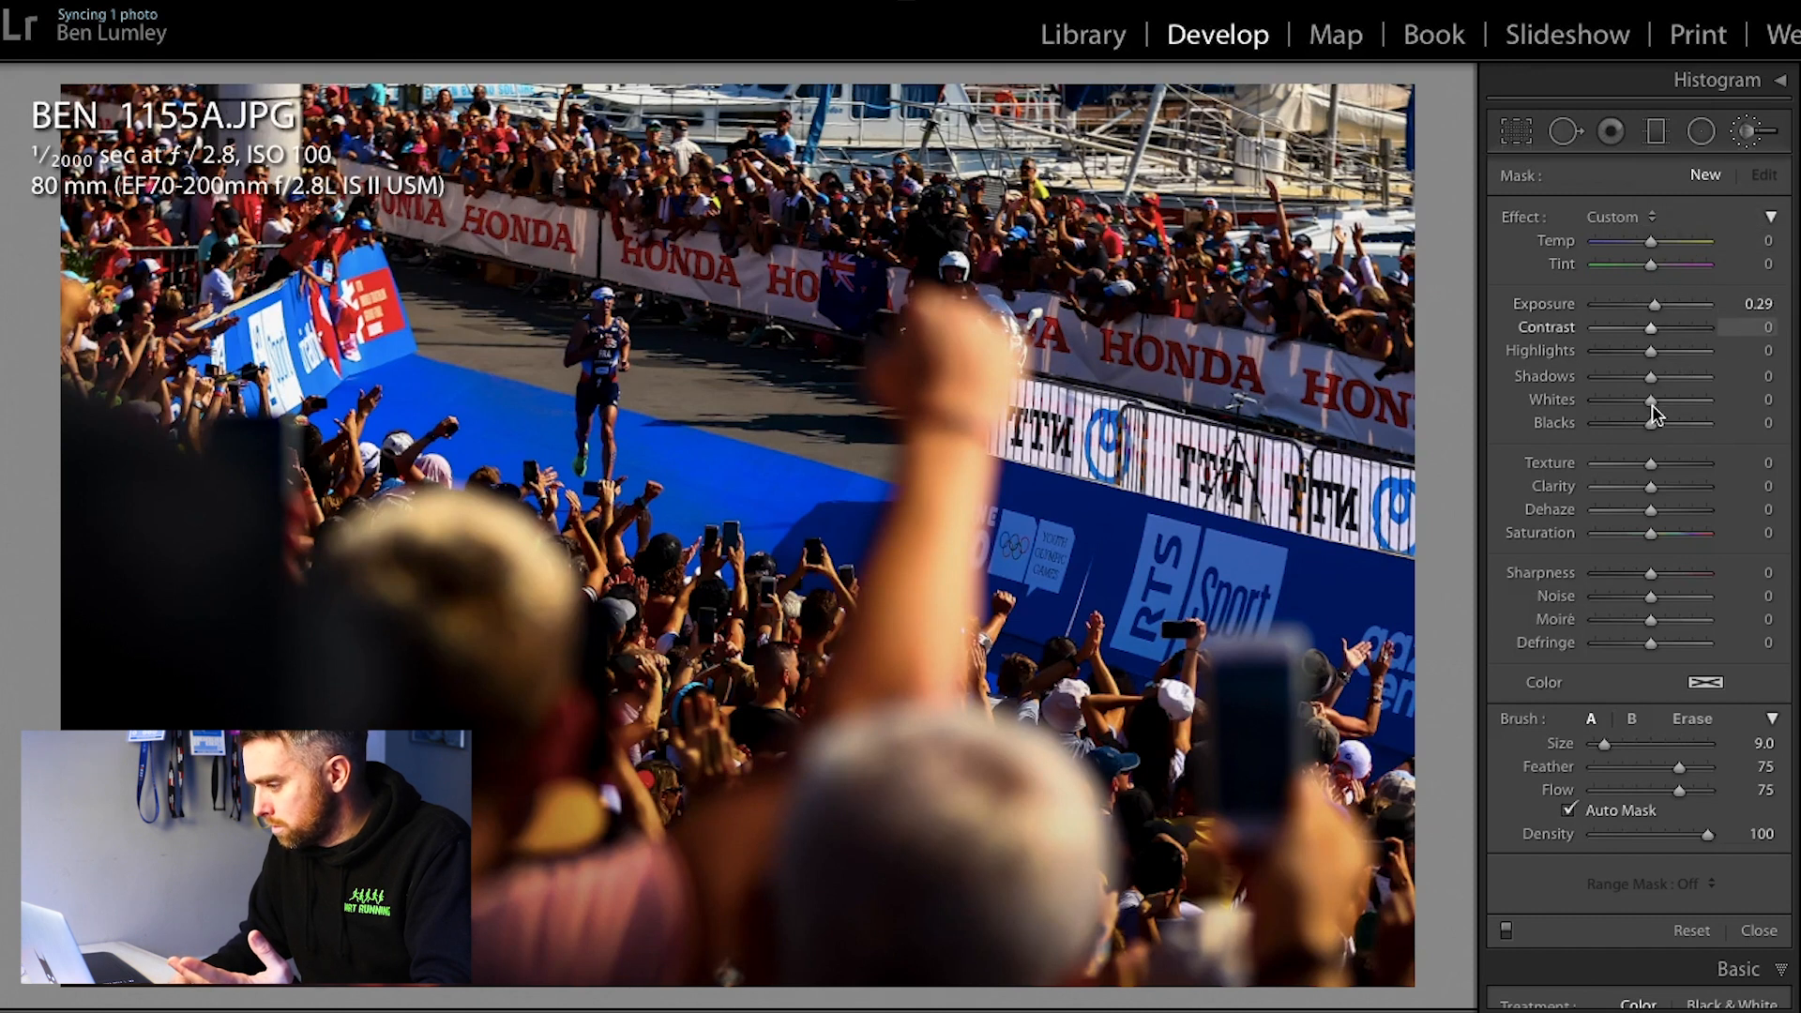
left_click_drag(1658, 379, 1667, 379)
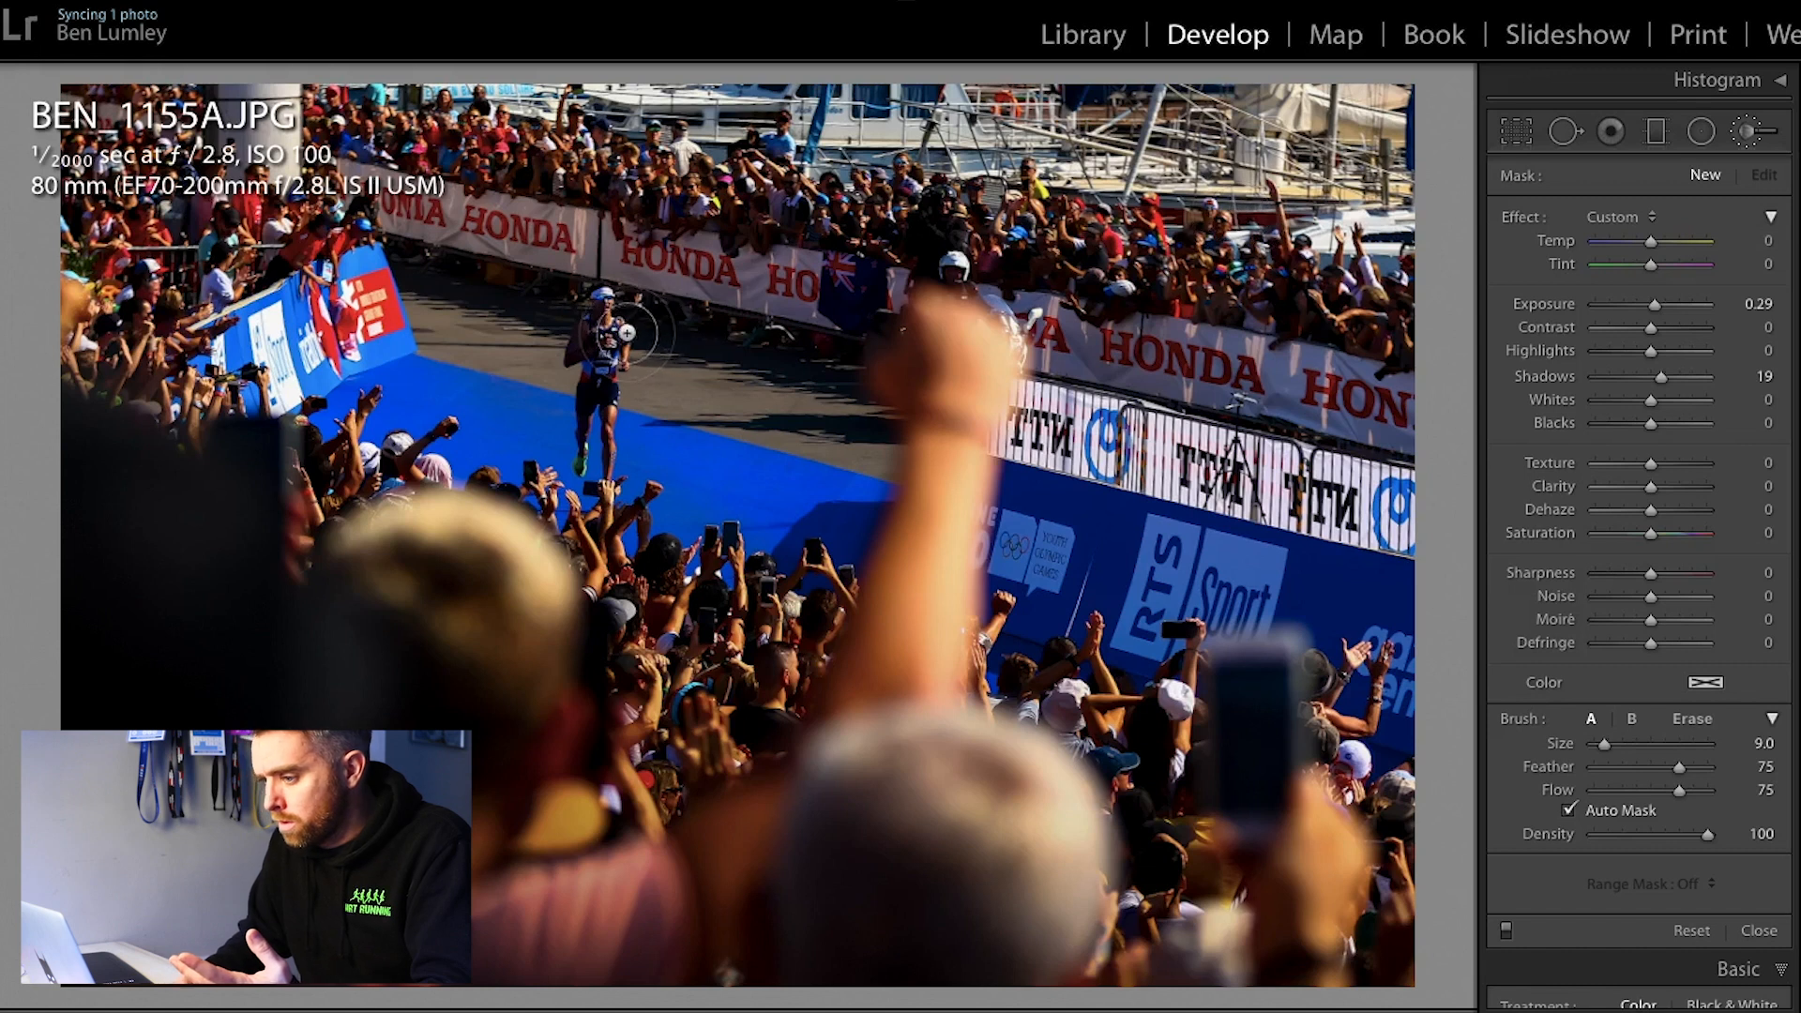
key("bracketright")
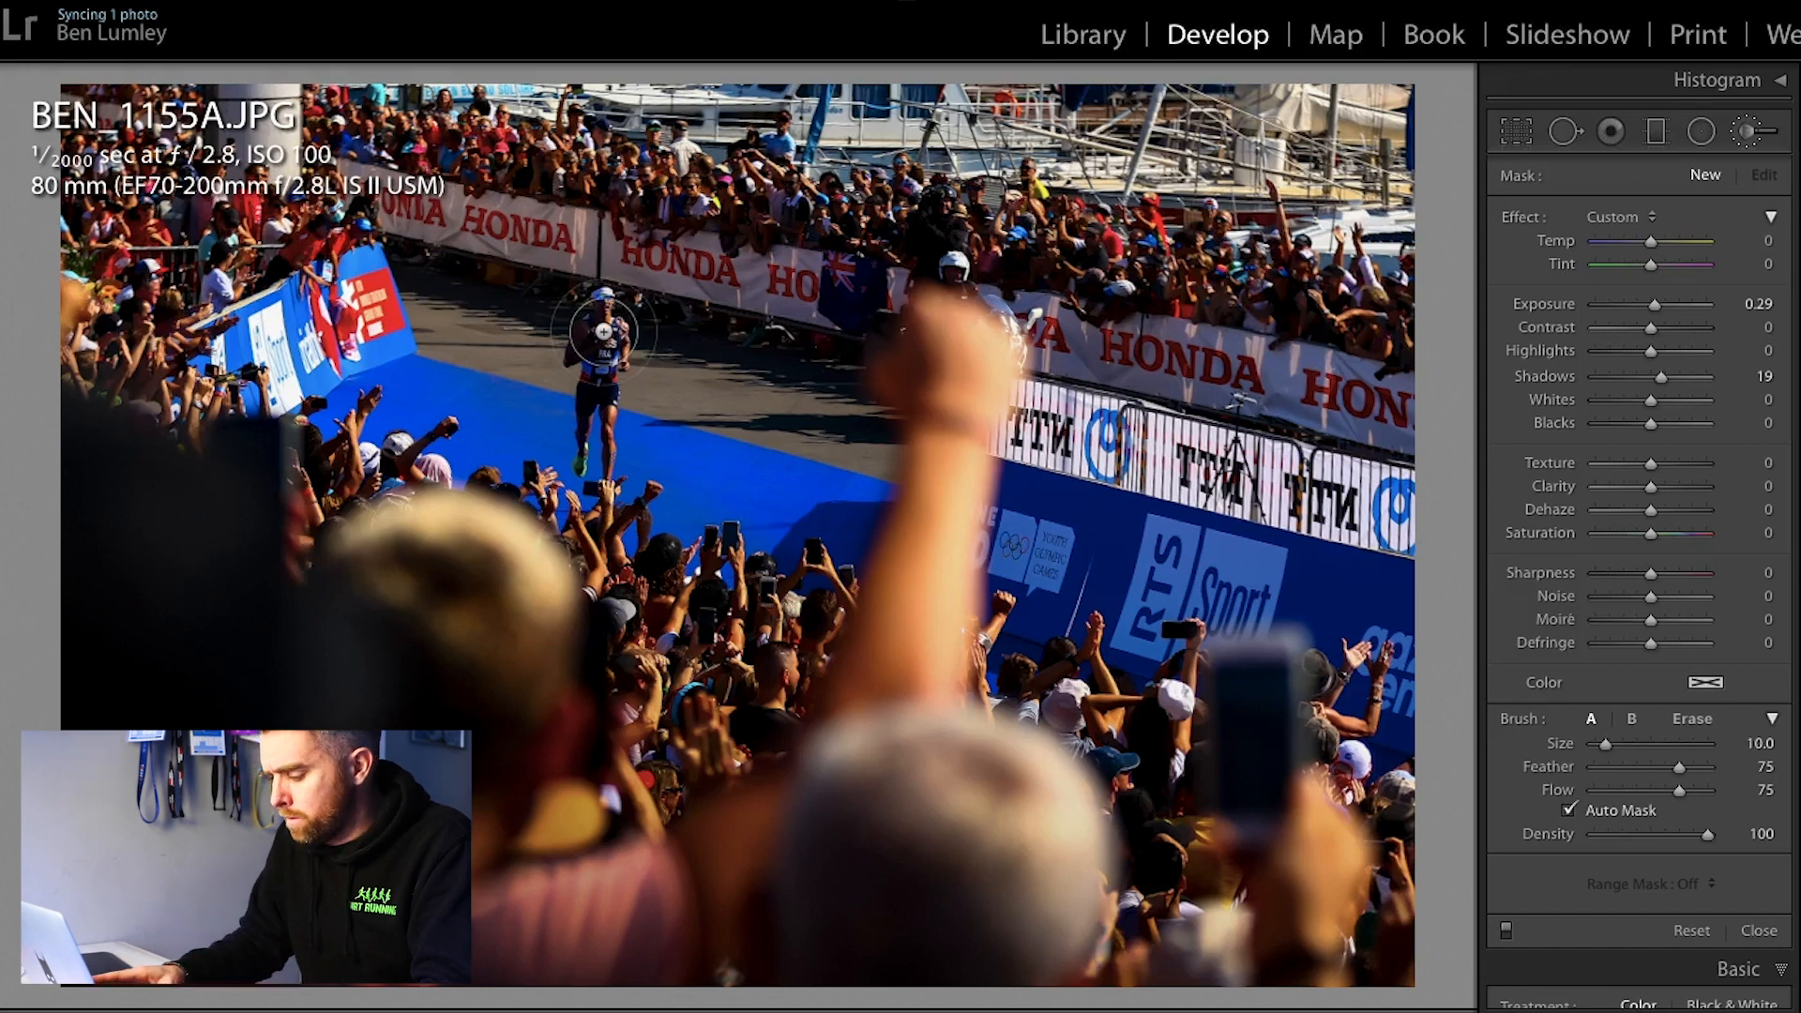
Step: Paint the brush mask over the runner's face, arms, torso and shorts, using the mask overlay to check coverage
key("super+equal")
key("super+equal")
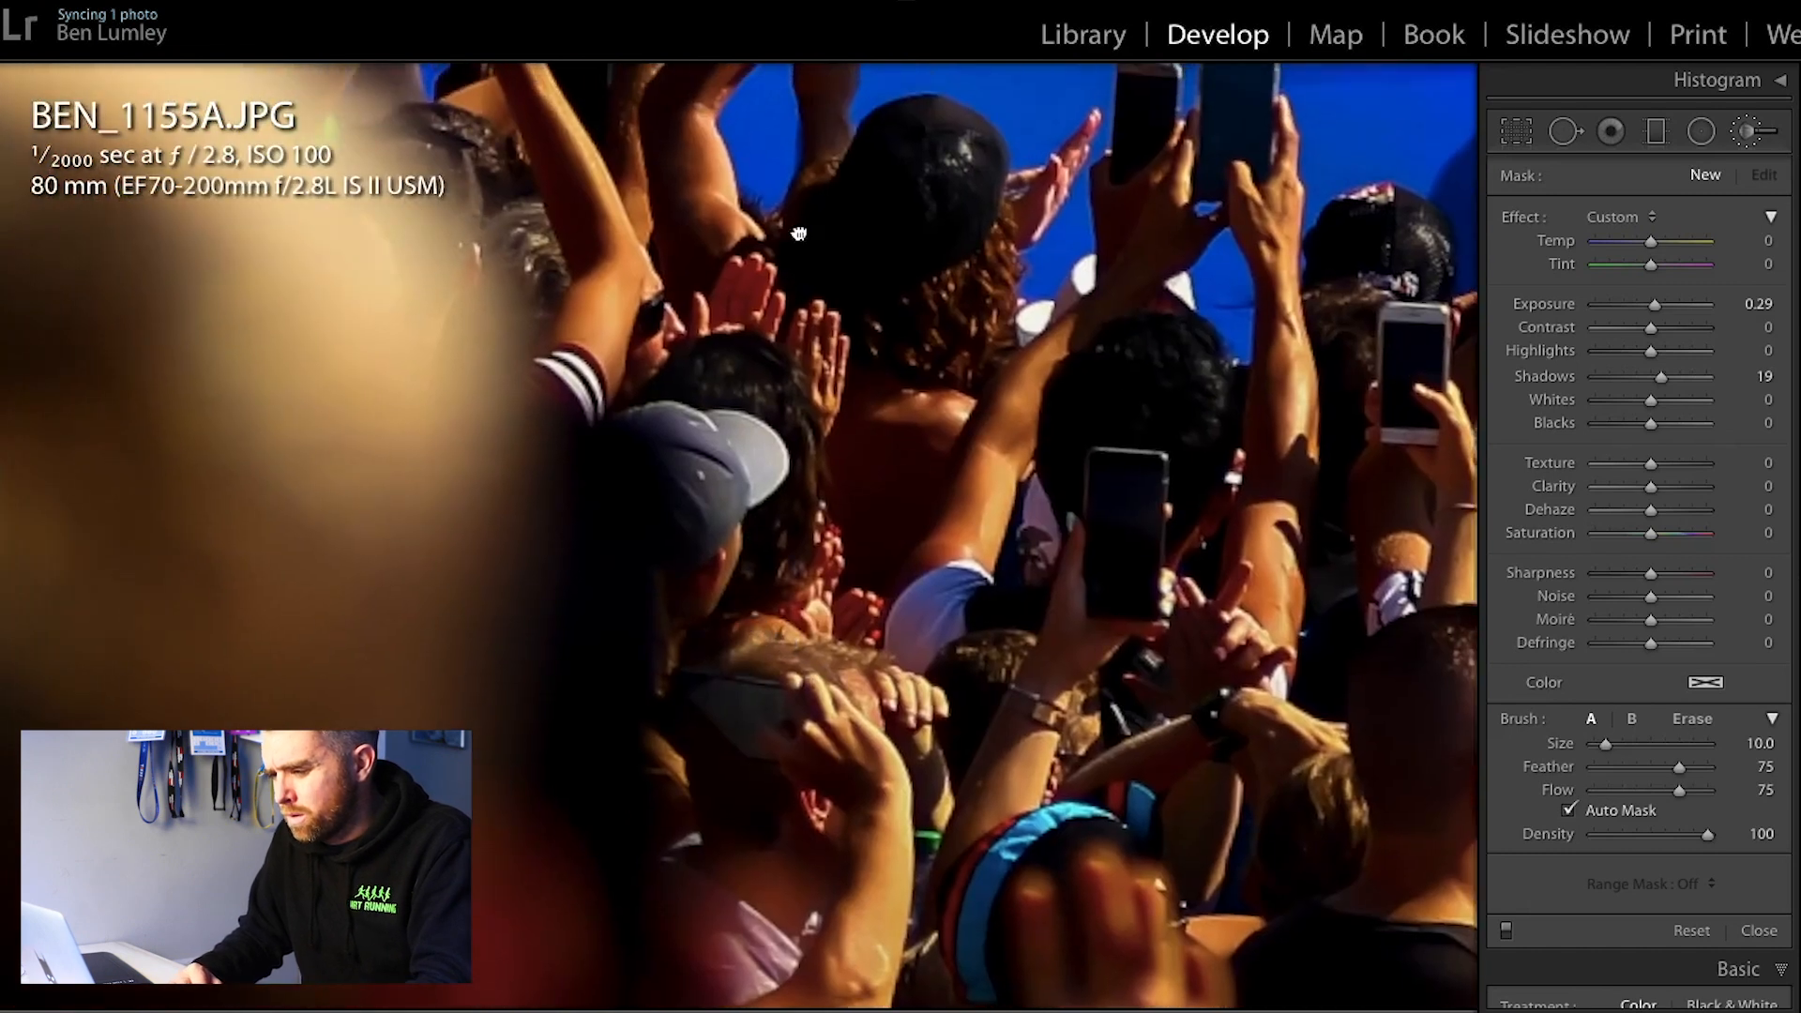
left_click_drag(798, 234, 788, 500)
left_click_drag(726, 207, 736, 681)
left_click_drag(710, 387, 724, 496)
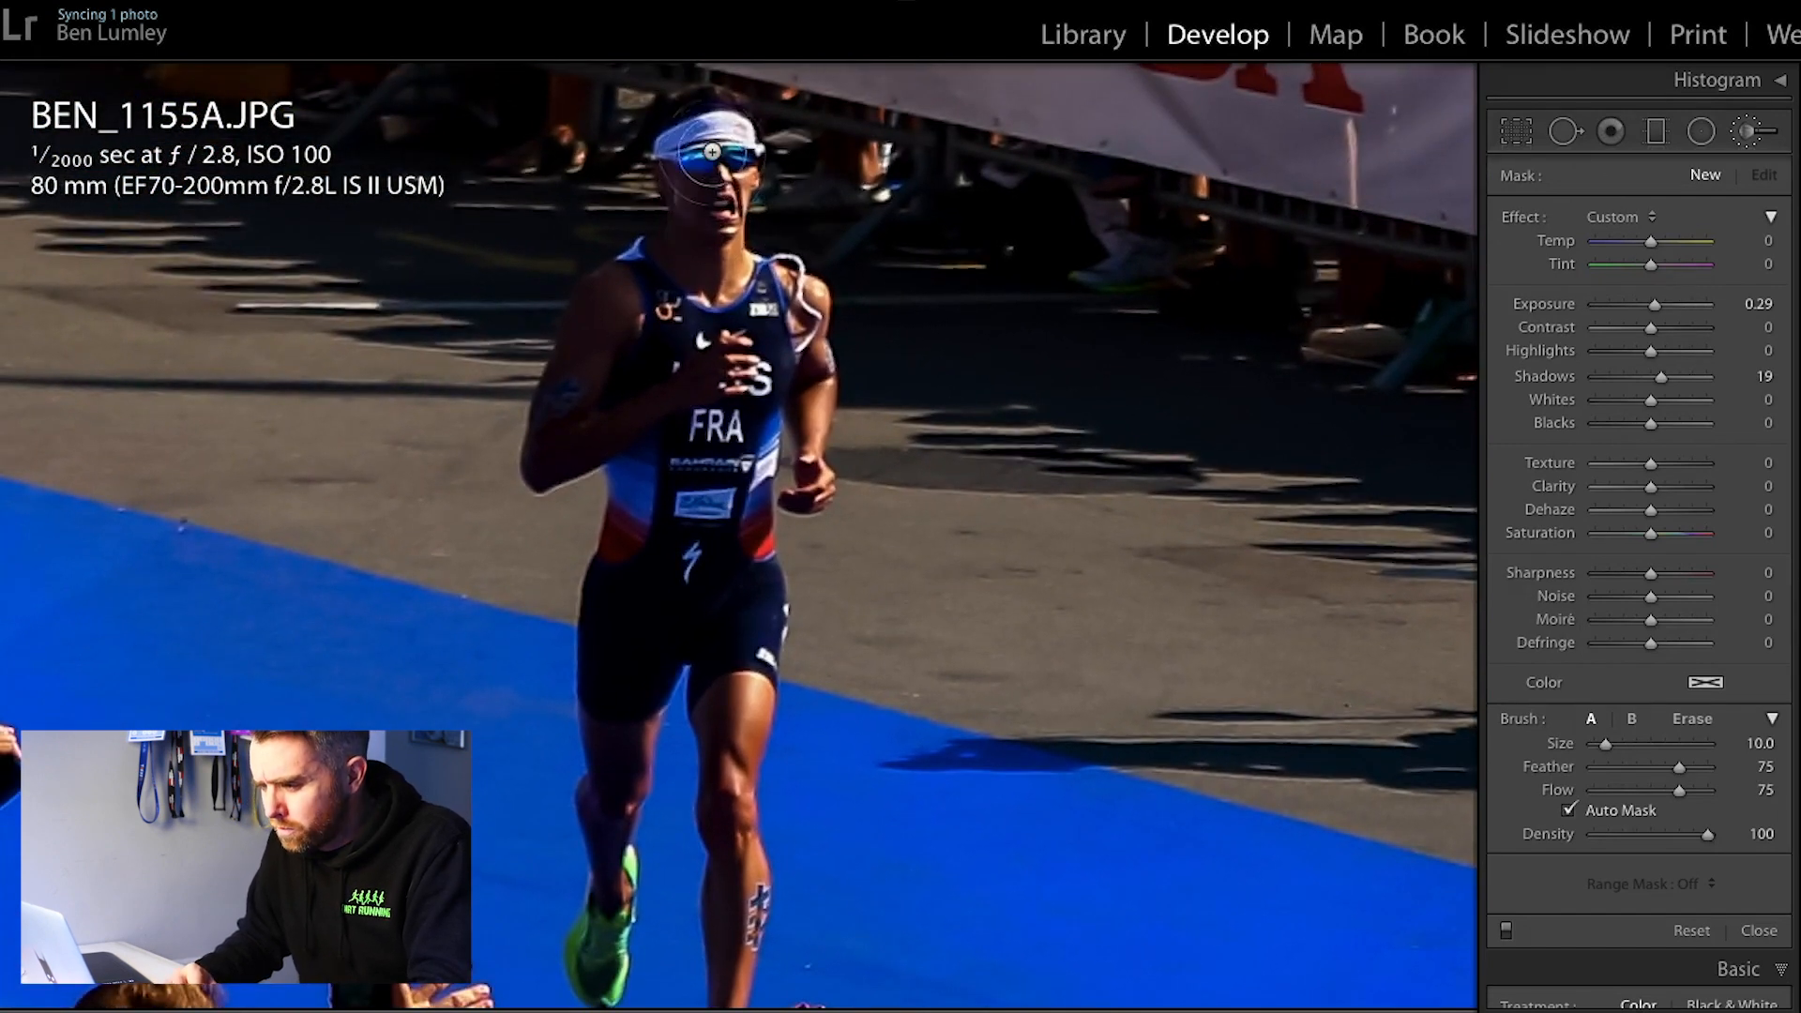
mouse_move(716, 263)
left_mouse_down()
mouse_move(637, 304)
mouse_move(704, 129)
mouse_move(694, 149)
left_mouse_up()
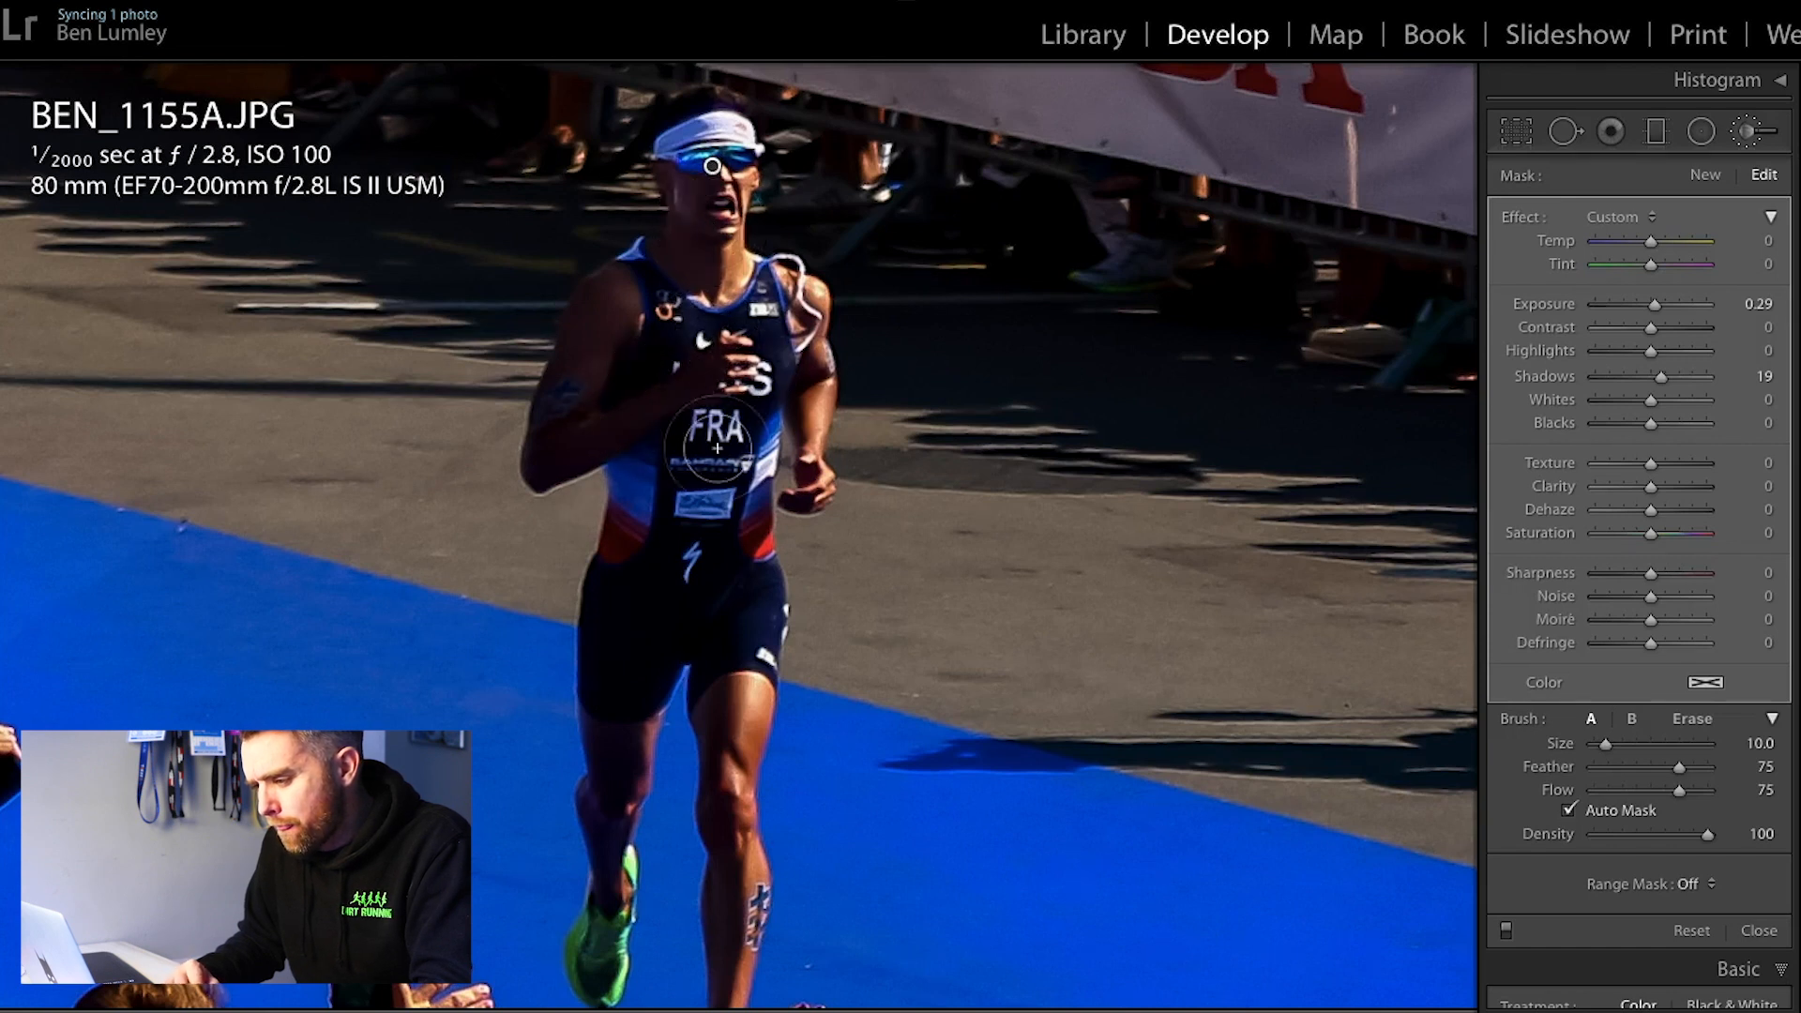
key("o")
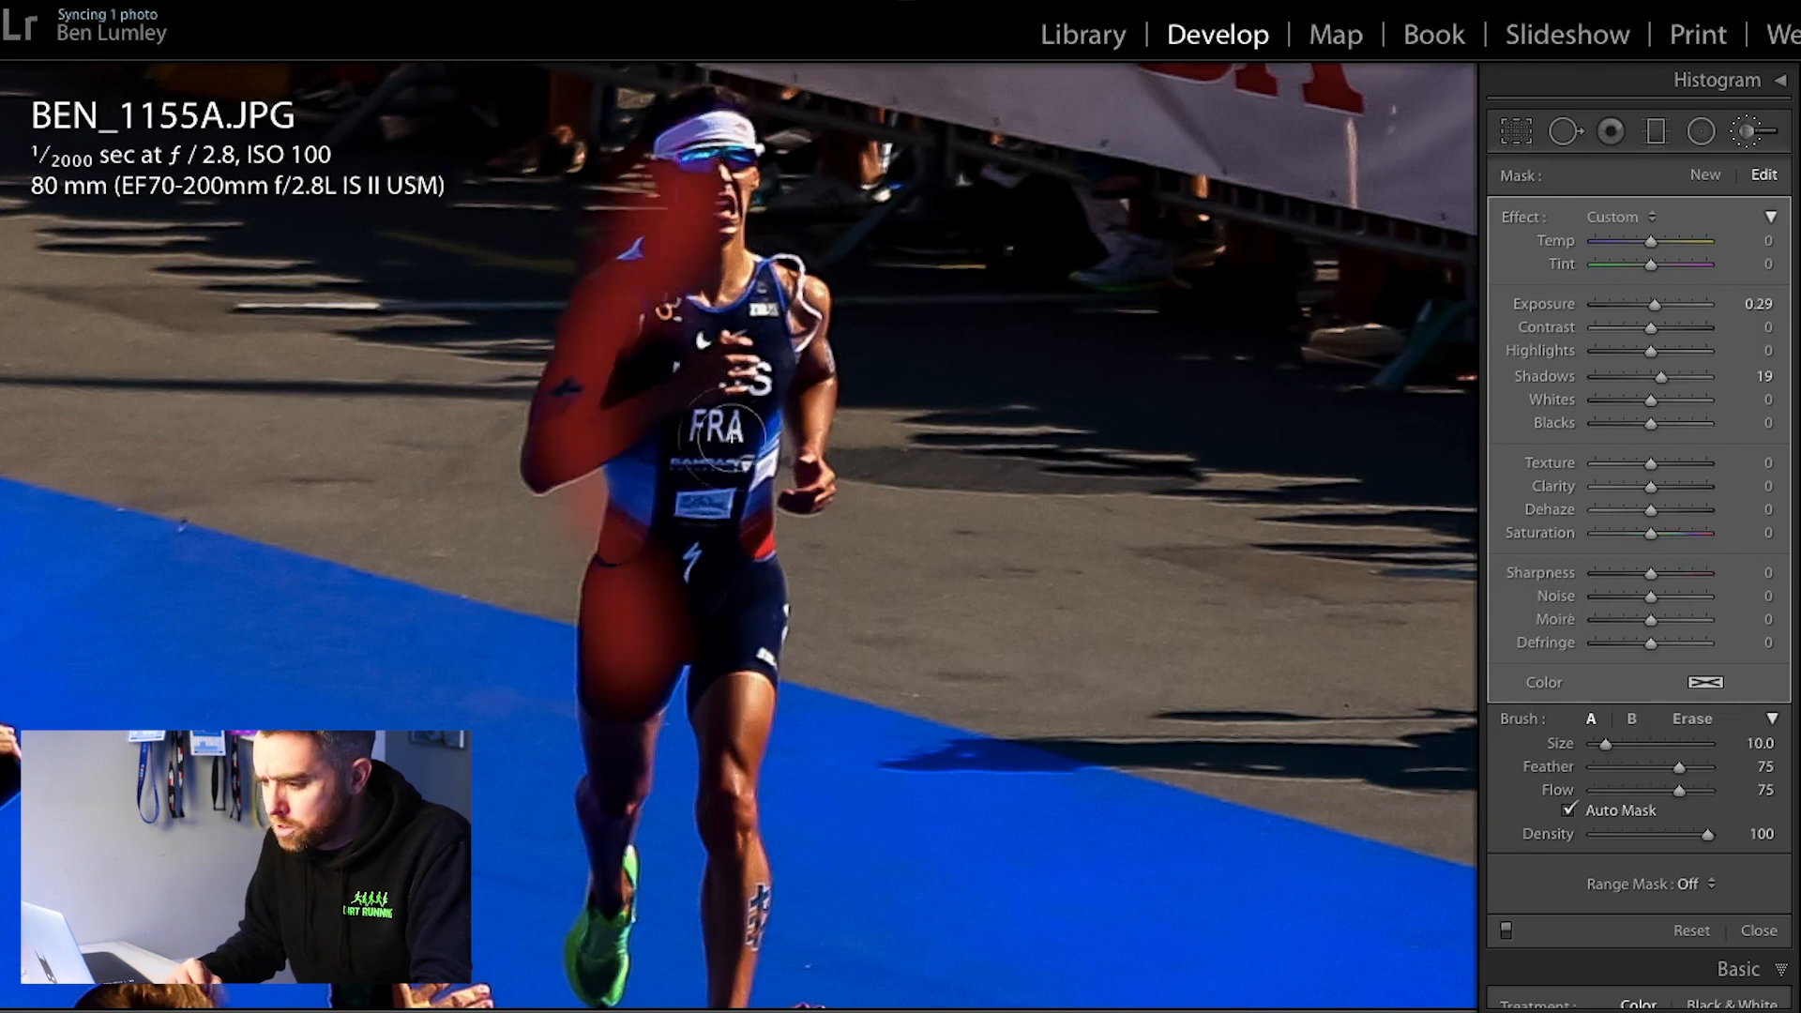
mouse_move(748, 669)
left_mouse_down()
mouse_move(764, 317)
mouse_move(798, 455)
mouse_move(804, 401)
mouse_move(799, 325)
mouse_move(712, 271)
mouse_move(719, 131)
mouse_move(692, 140)
mouse_move(728, 120)
mouse_move(645, 607)
mouse_move(676, 548)
mouse_move(663, 416)
mouse_move(663, 567)
mouse_move(692, 613)
mouse_move(768, 309)
mouse_move(693, 236)
mouse_move(694, 197)
left_mouse_up()
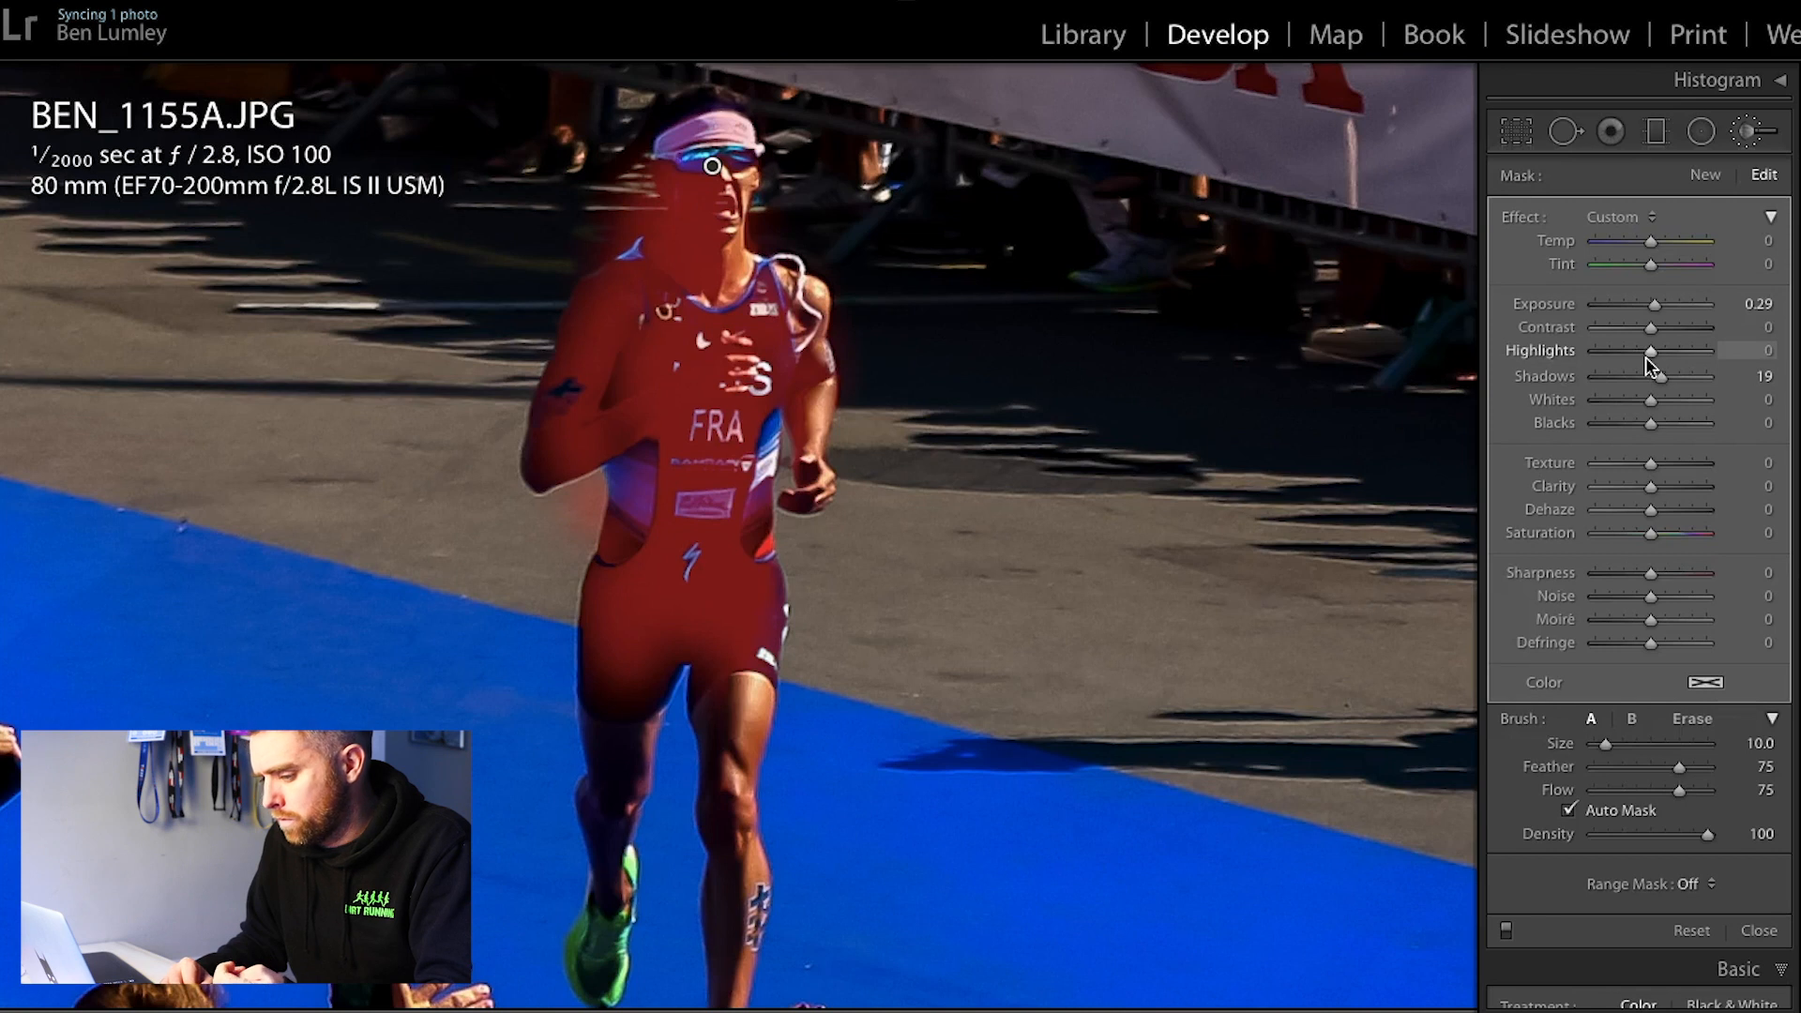
key("o")
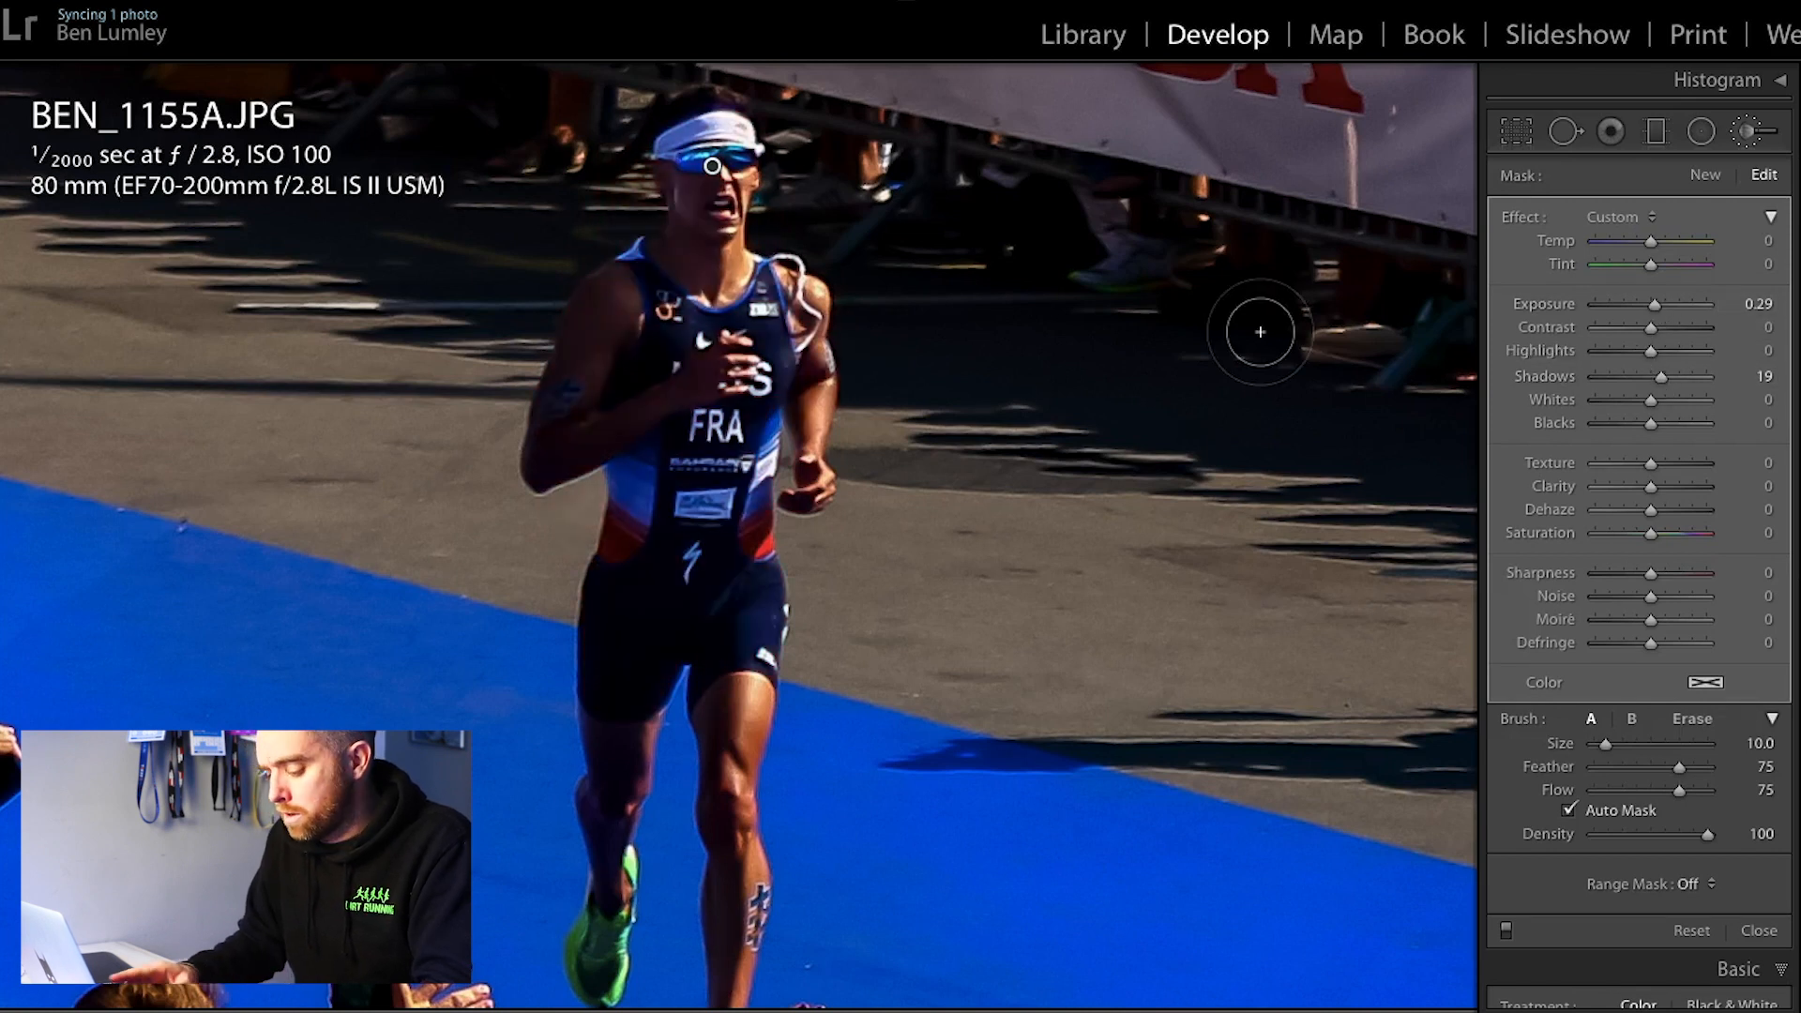
Step: Set the runner mask's Exposure to 0.36 and Shadows to 17, and compare the whole photo with its before version
key("z")
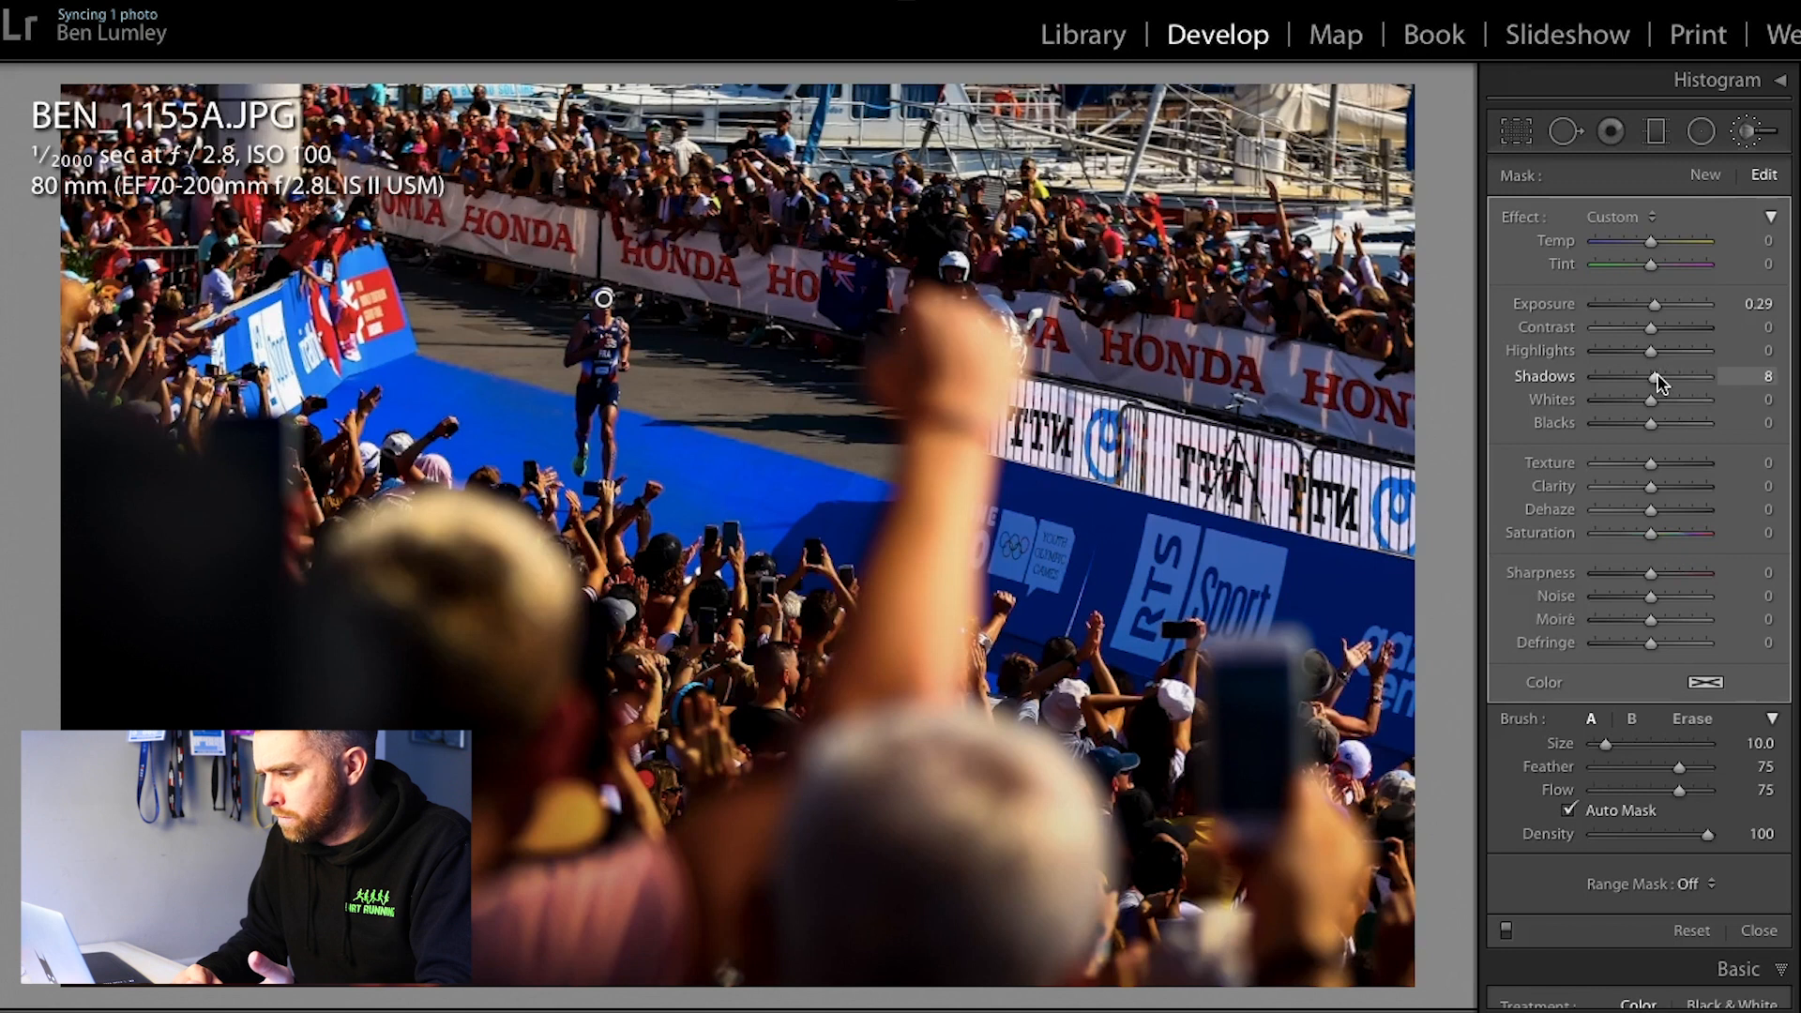
mouse_move(1656, 304)
left_mouse_down()
mouse_move(1688, 310)
mouse_move(1659, 312)
left_mouse_up()
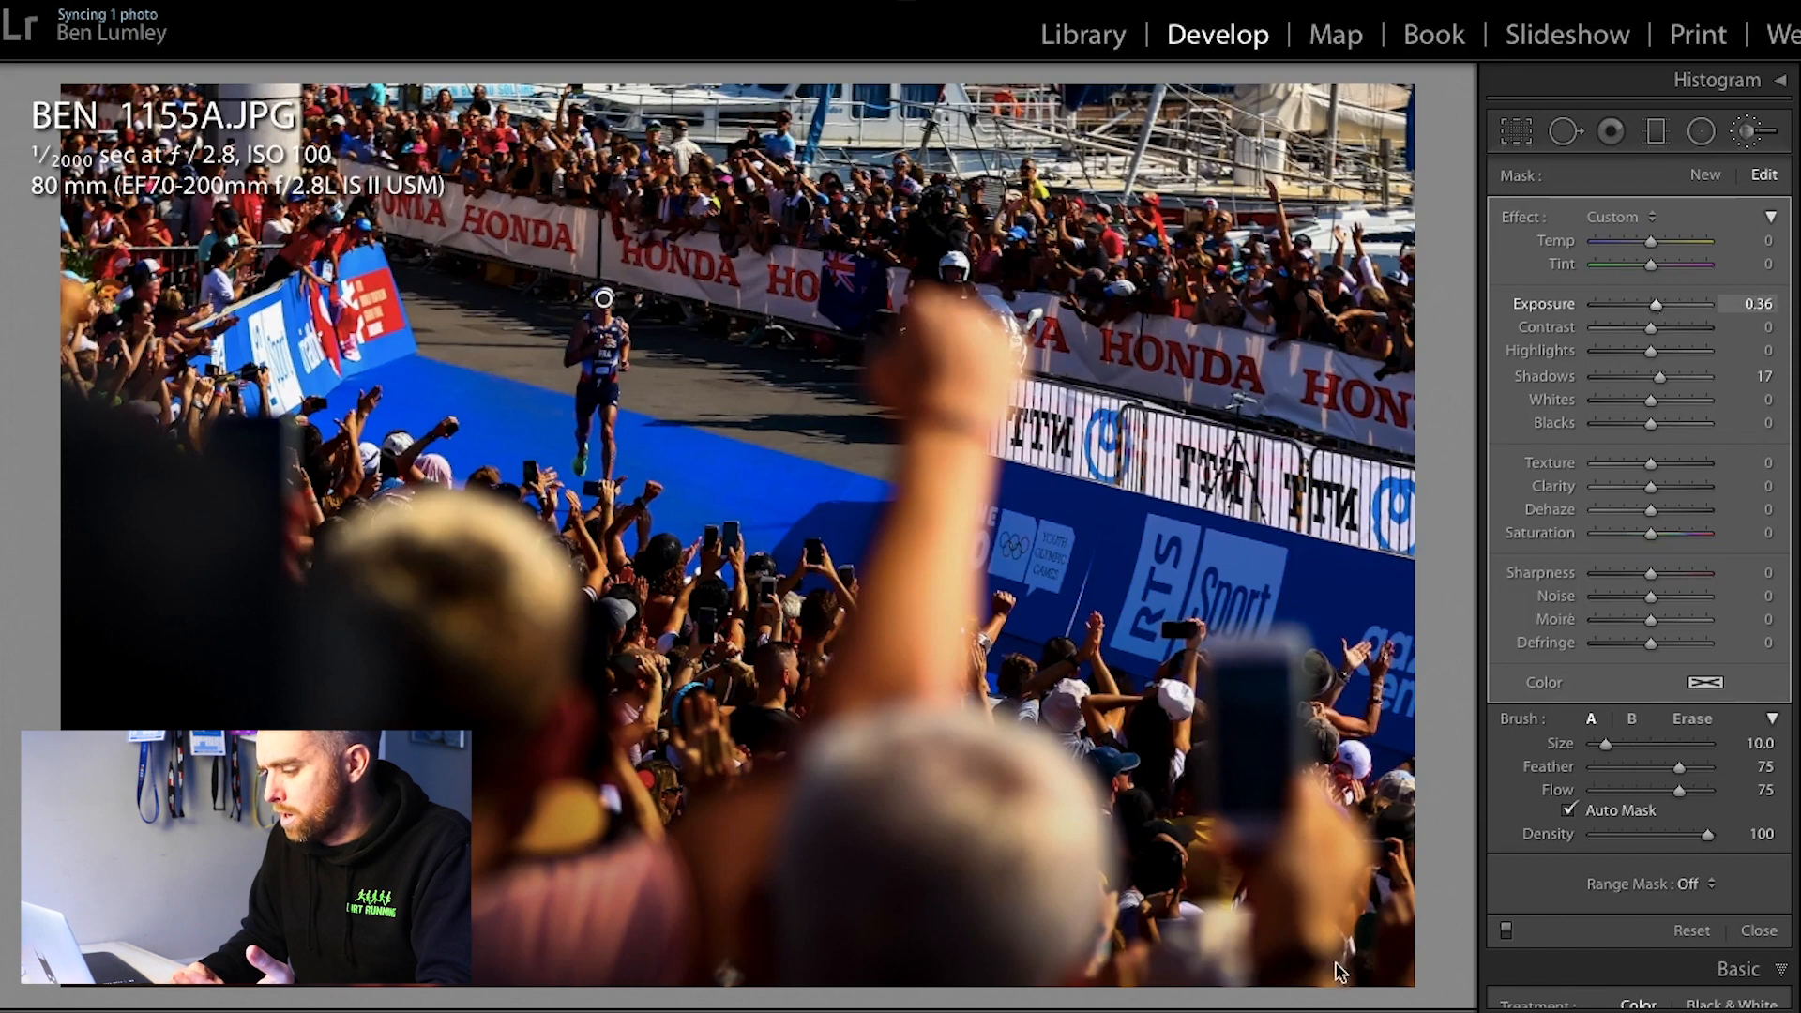
key("Return")
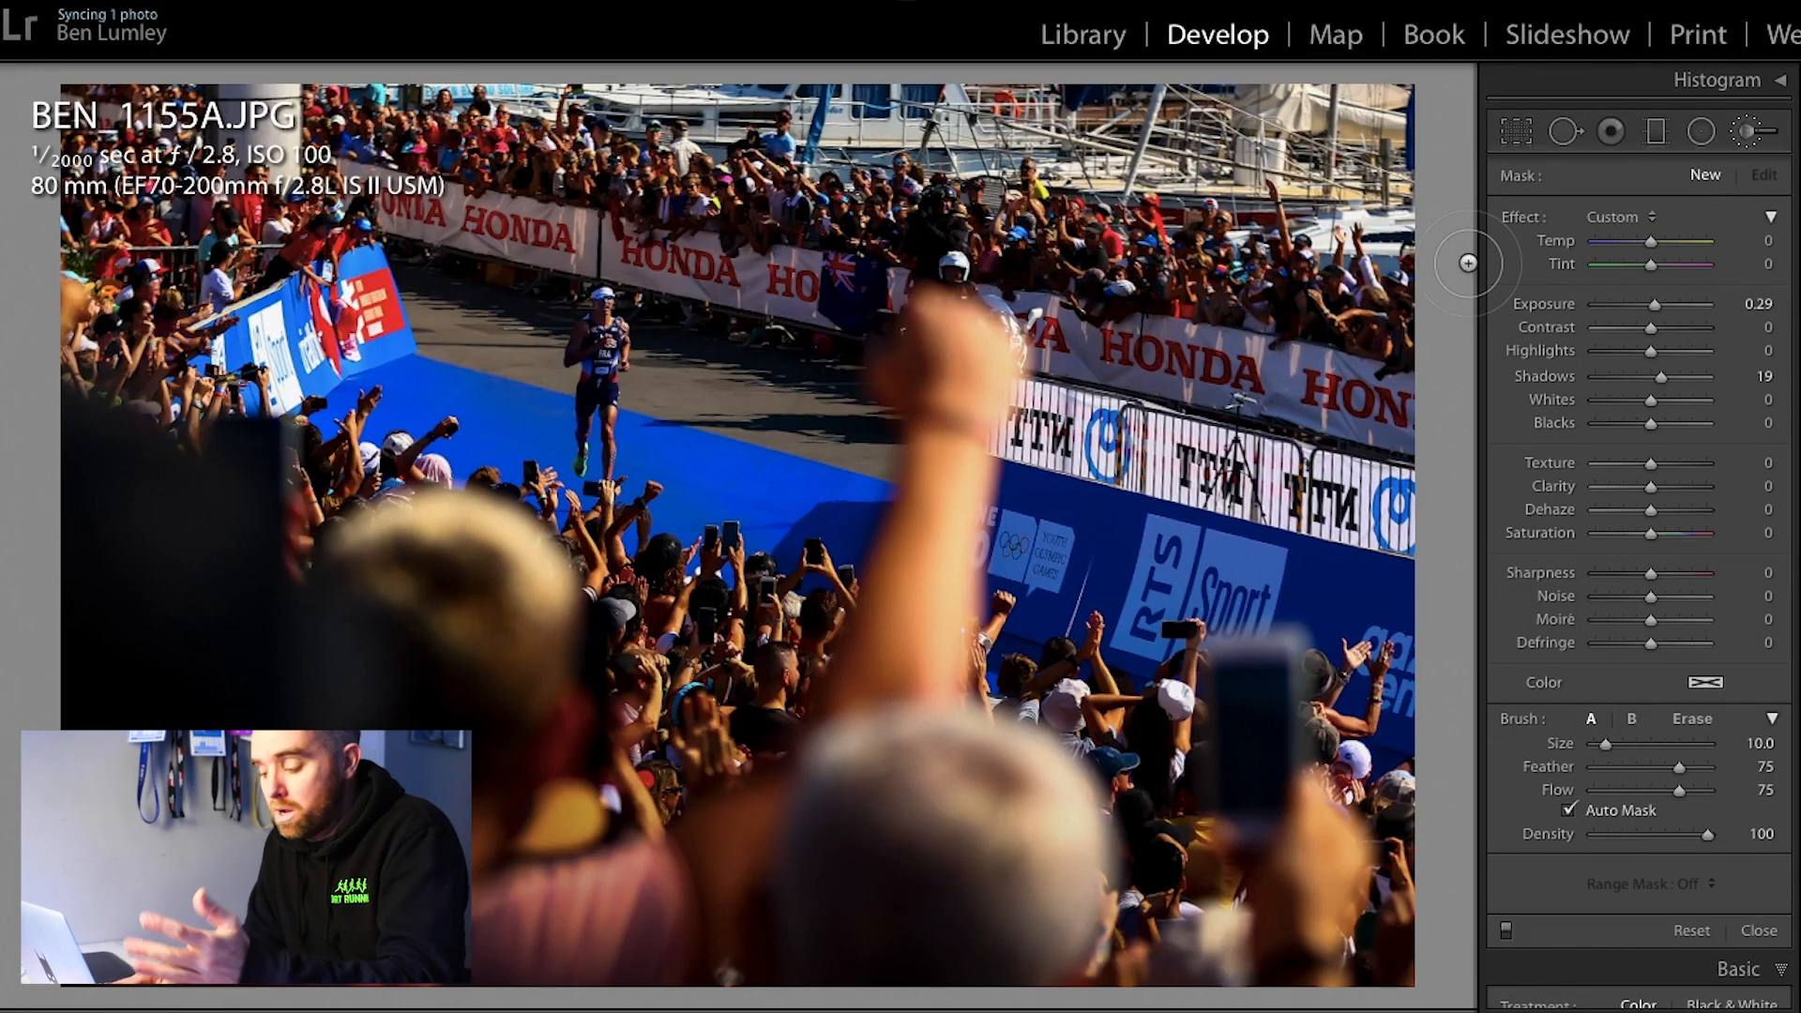
key("backslash")
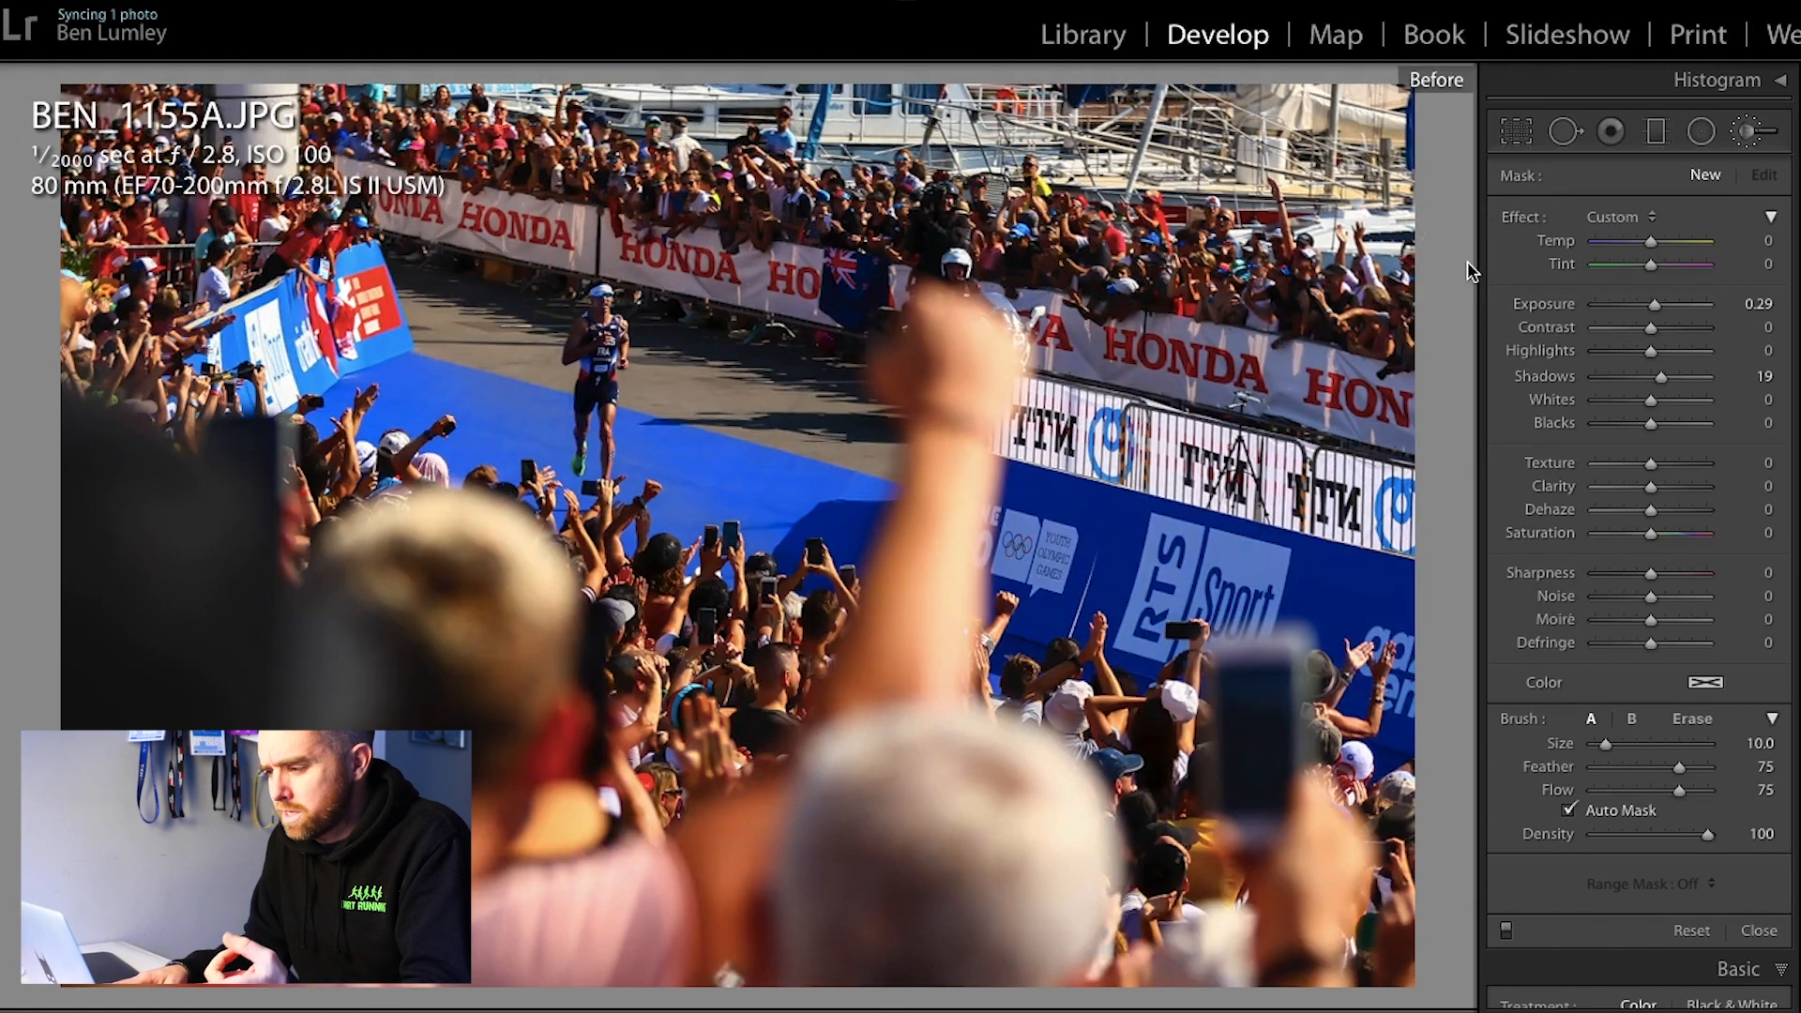
key("backslash")
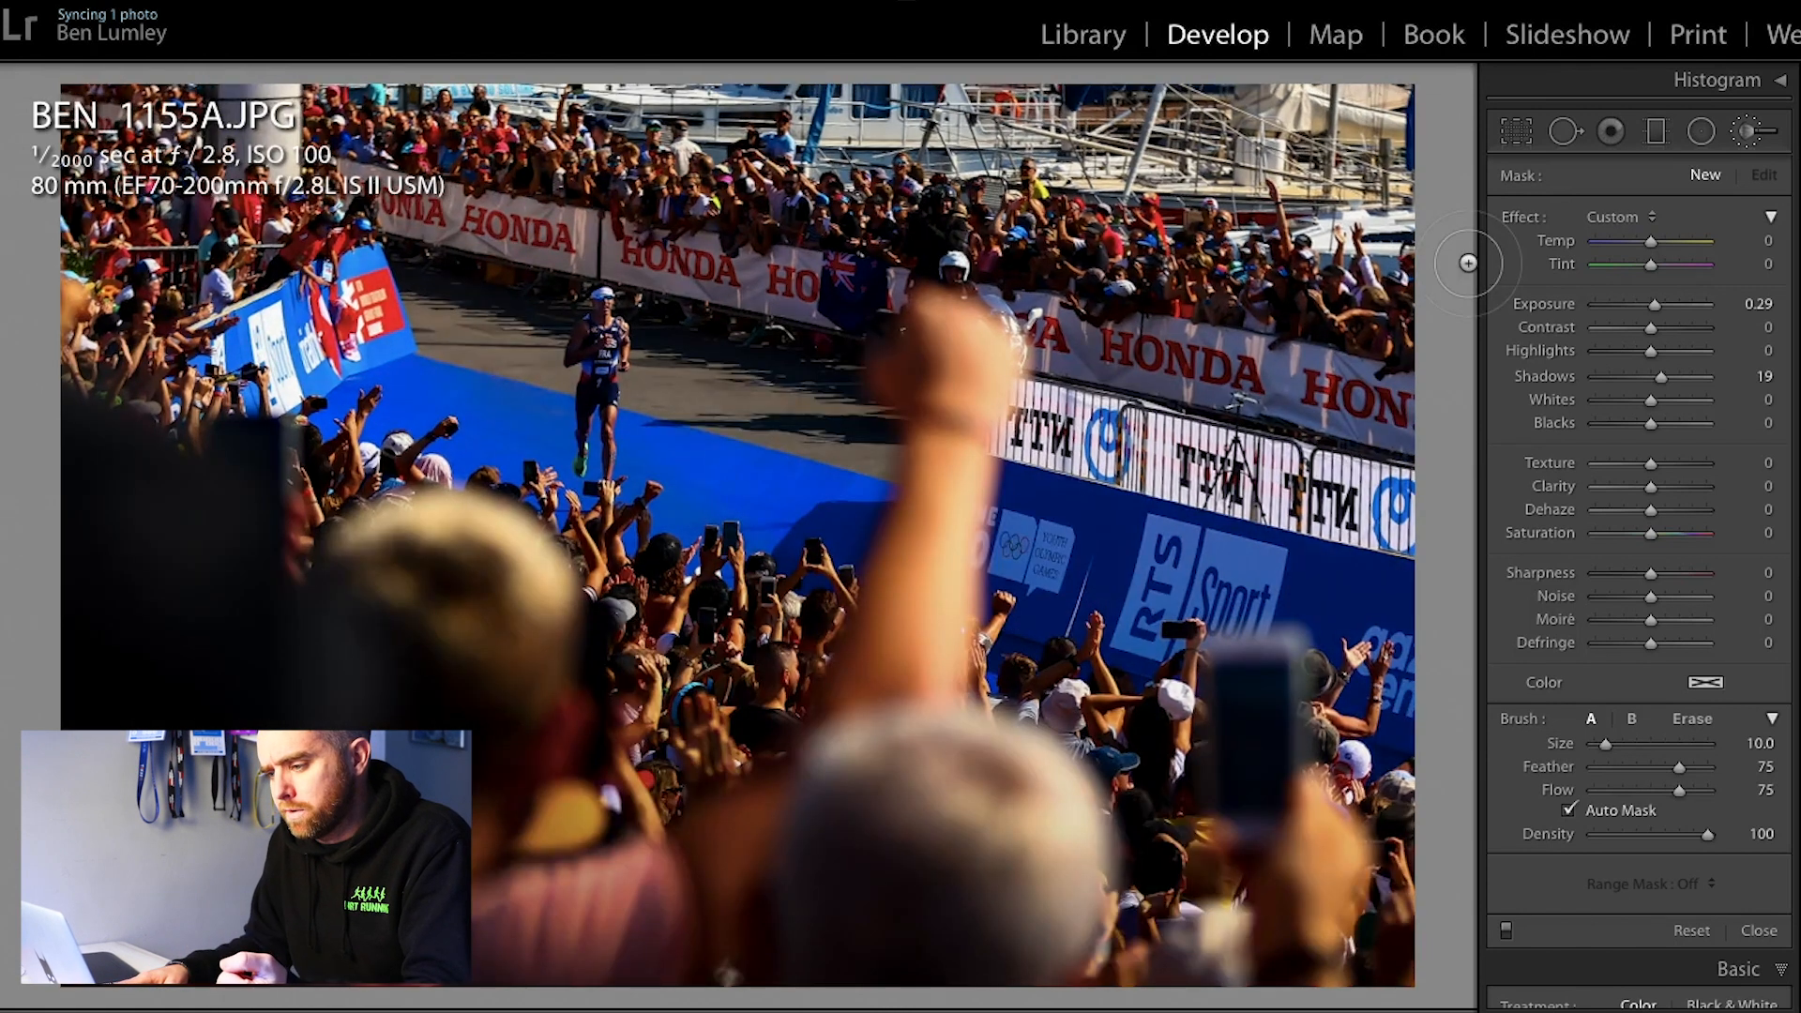